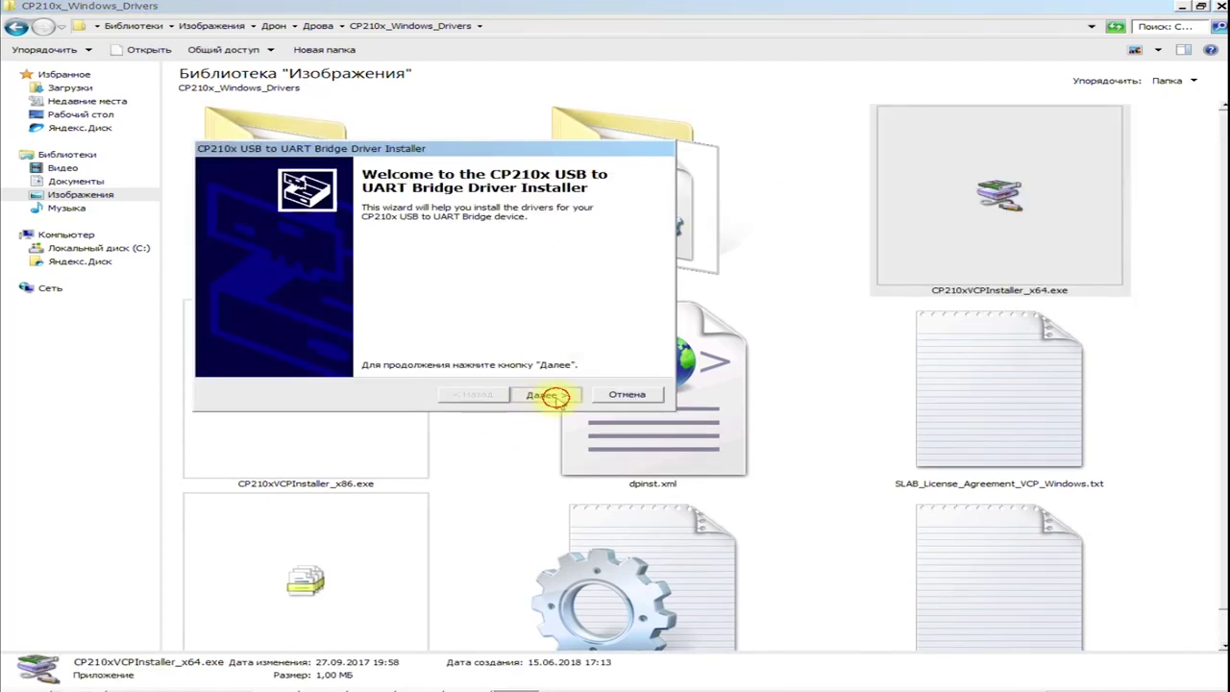
# Install the CP210x USB to UART Bridge driver, accepting its licence agreement, and finish the installer
pyautogui.click(556, 394)
pyautogui.click(370, 343)
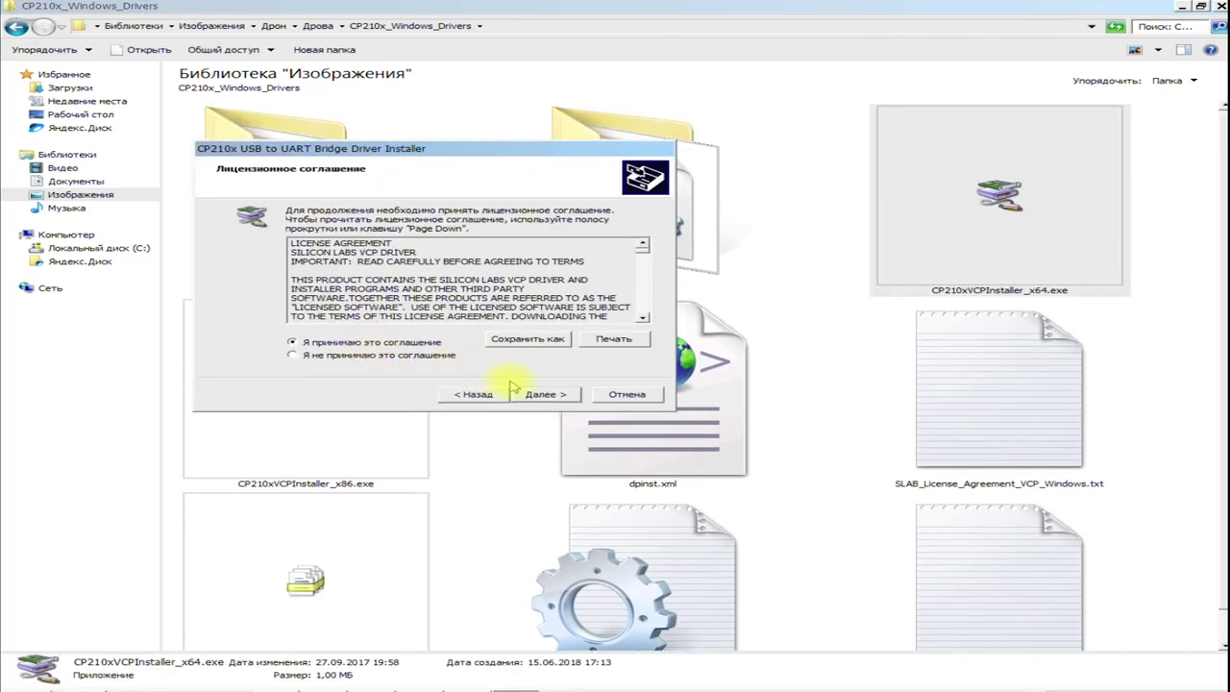
pyautogui.click(544, 394)
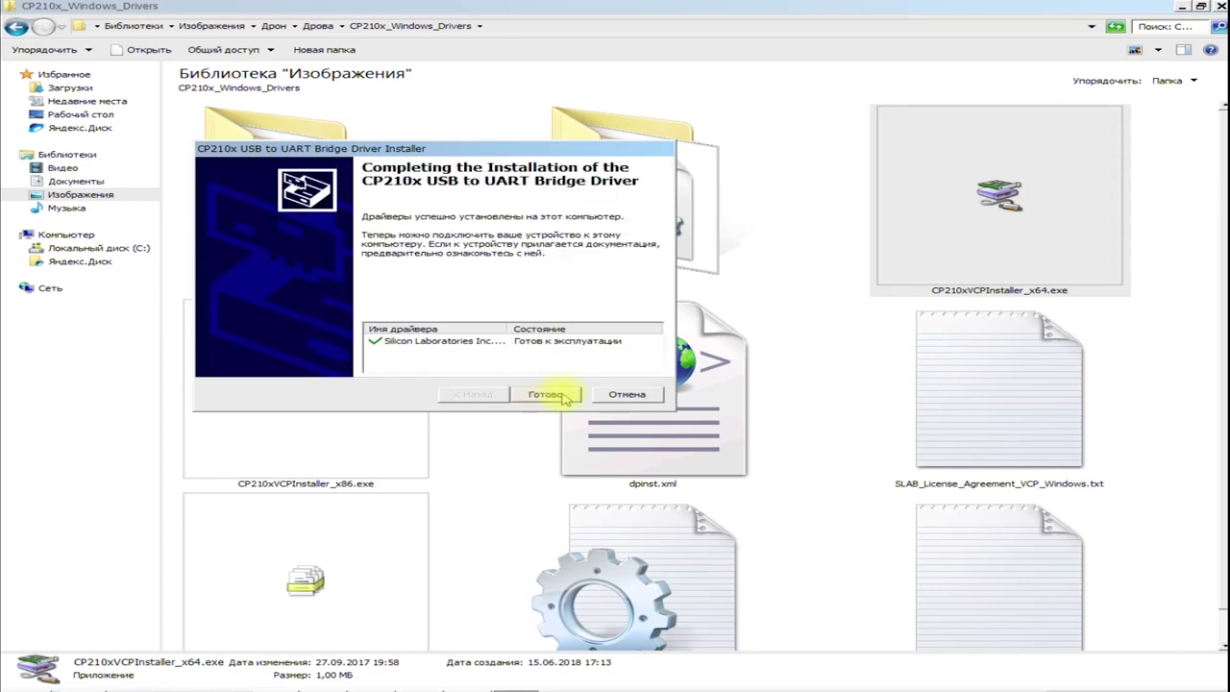
pyautogui.click(544, 394)
# Go to the en.stsw-stm32102 folder and launch VCP_V1.5.0_Setup_W7_x64_64bits.exe
pyautogui.press('BackSpace')
pyautogui.click(541, 252)
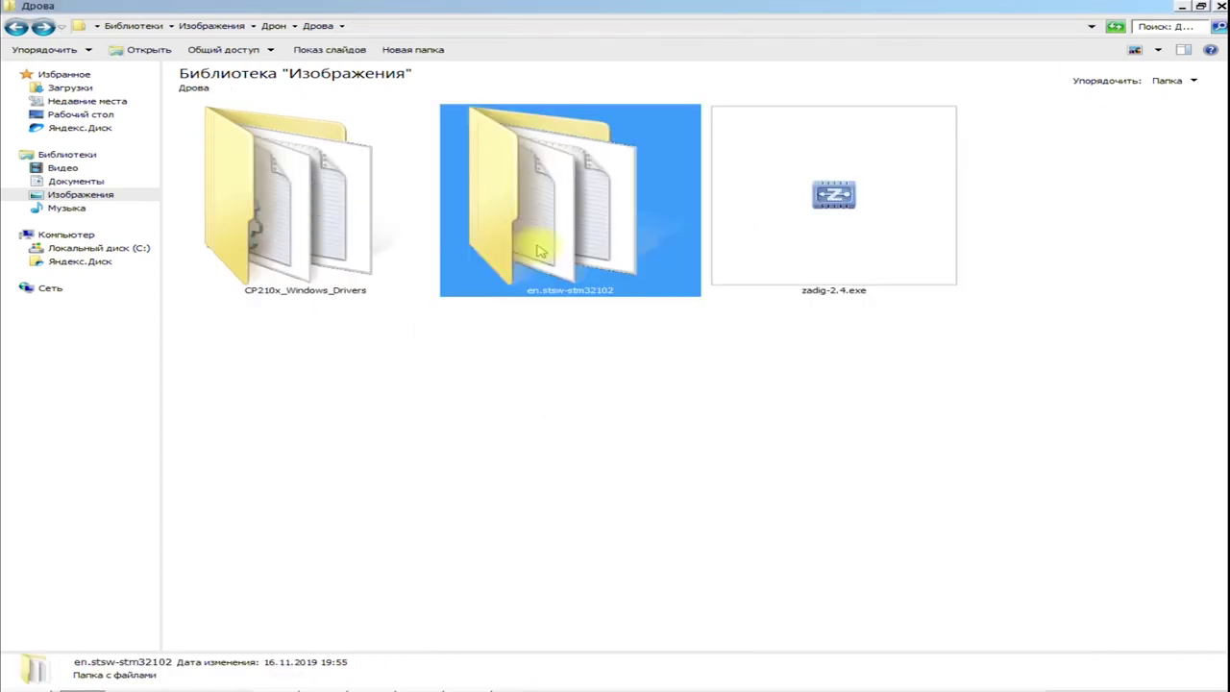
pyautogui.doubleClick(538, 248)
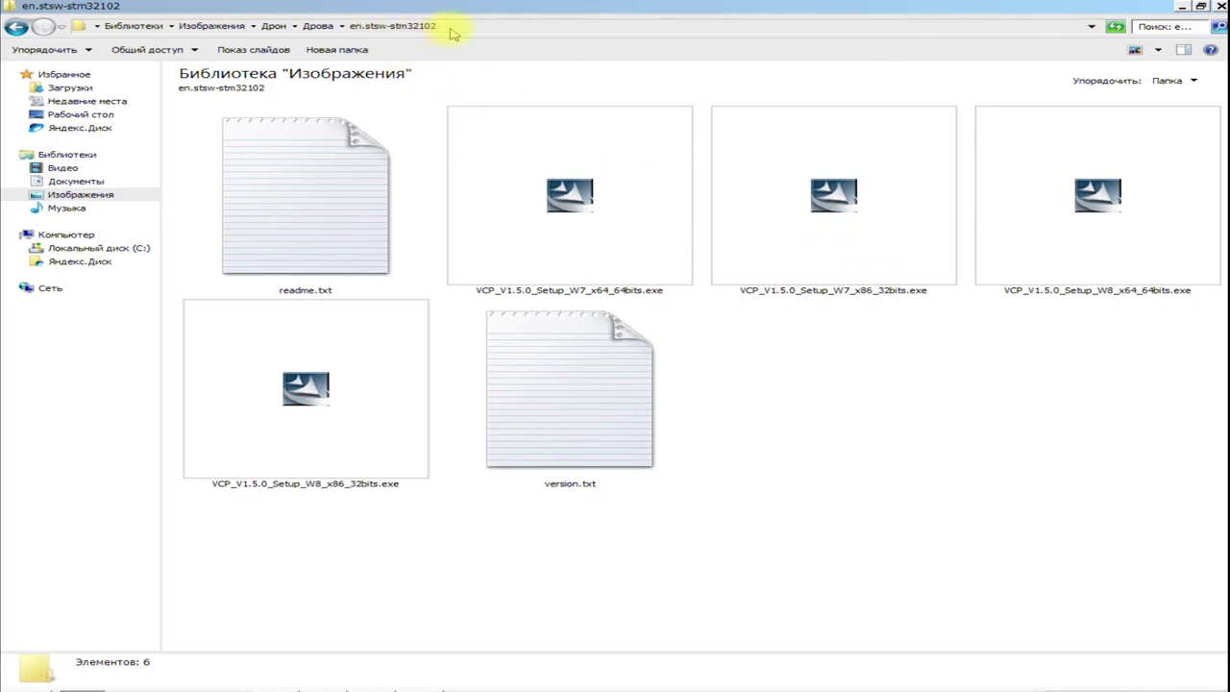
pyautogui.click(620, 219)
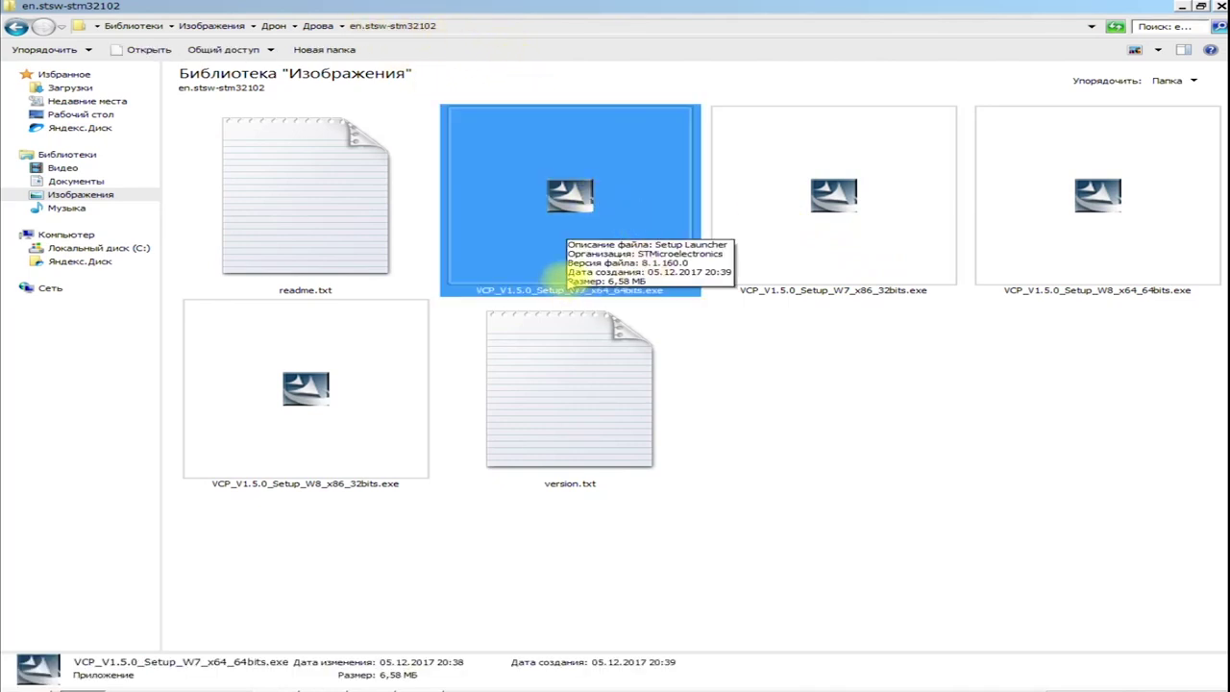
pyautogui.click(581, 246)
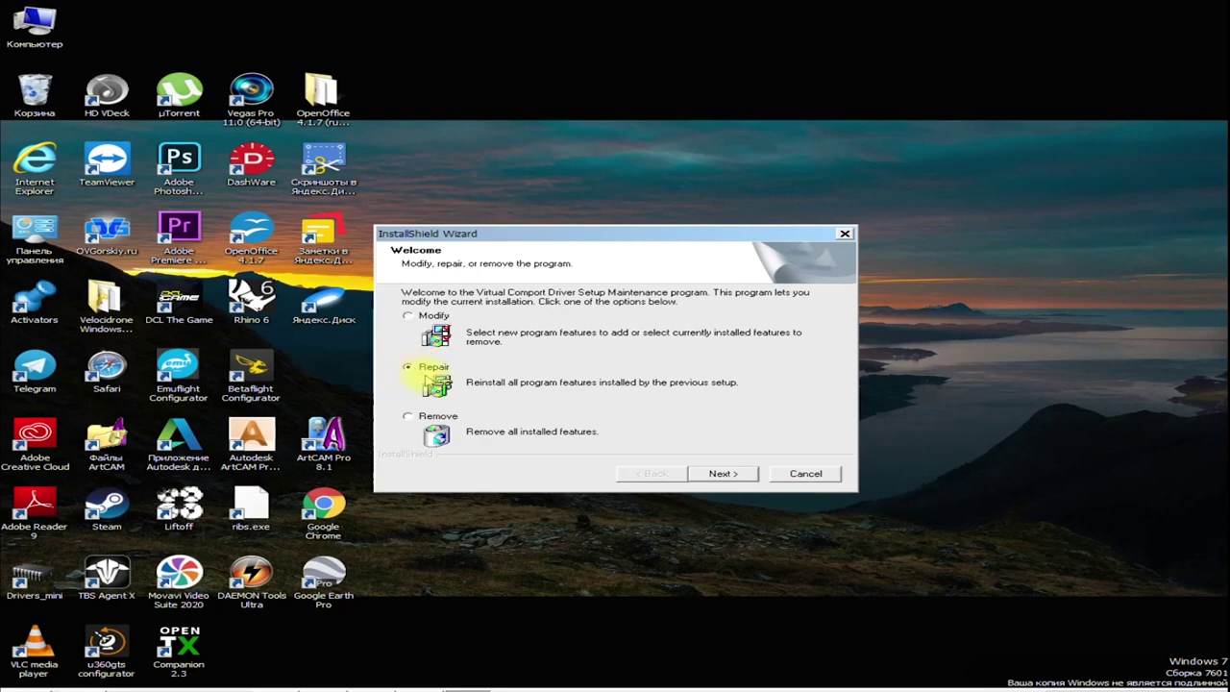
# Repair the Virtual Comport Driver installation, complete the device driver wizard and finish the setup
pyautogui.click(721, 473)
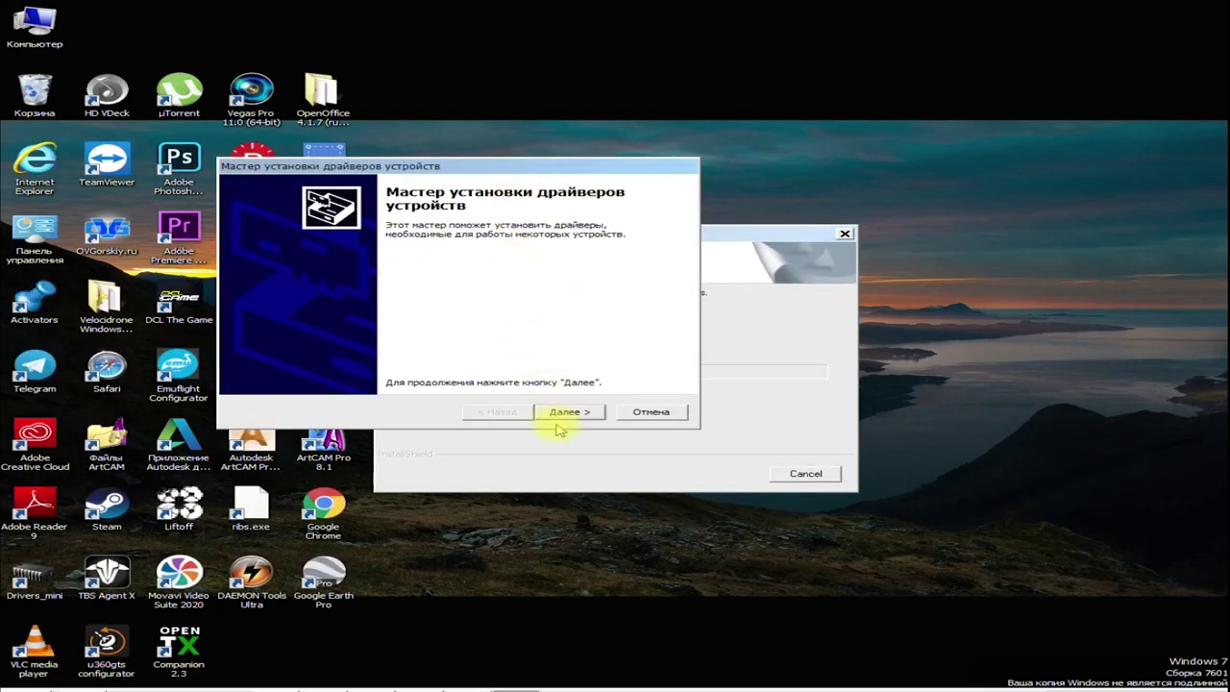
pyautogui.click(563, 412)
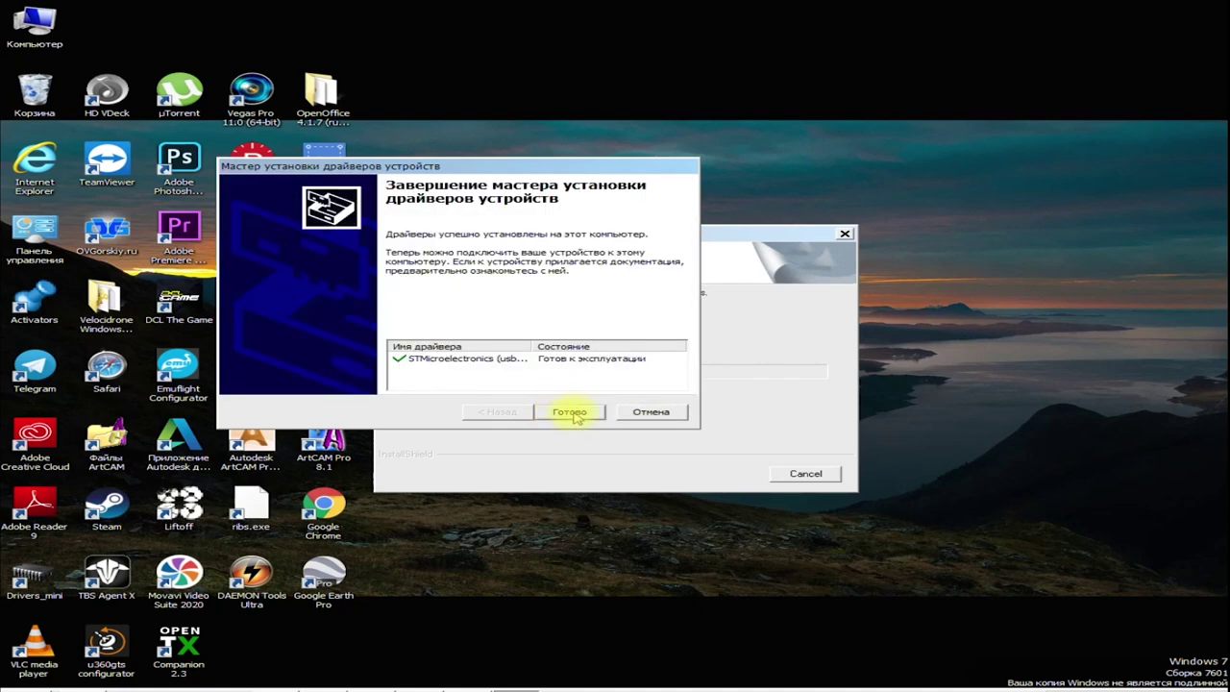
pyautogui.click(571, 414)
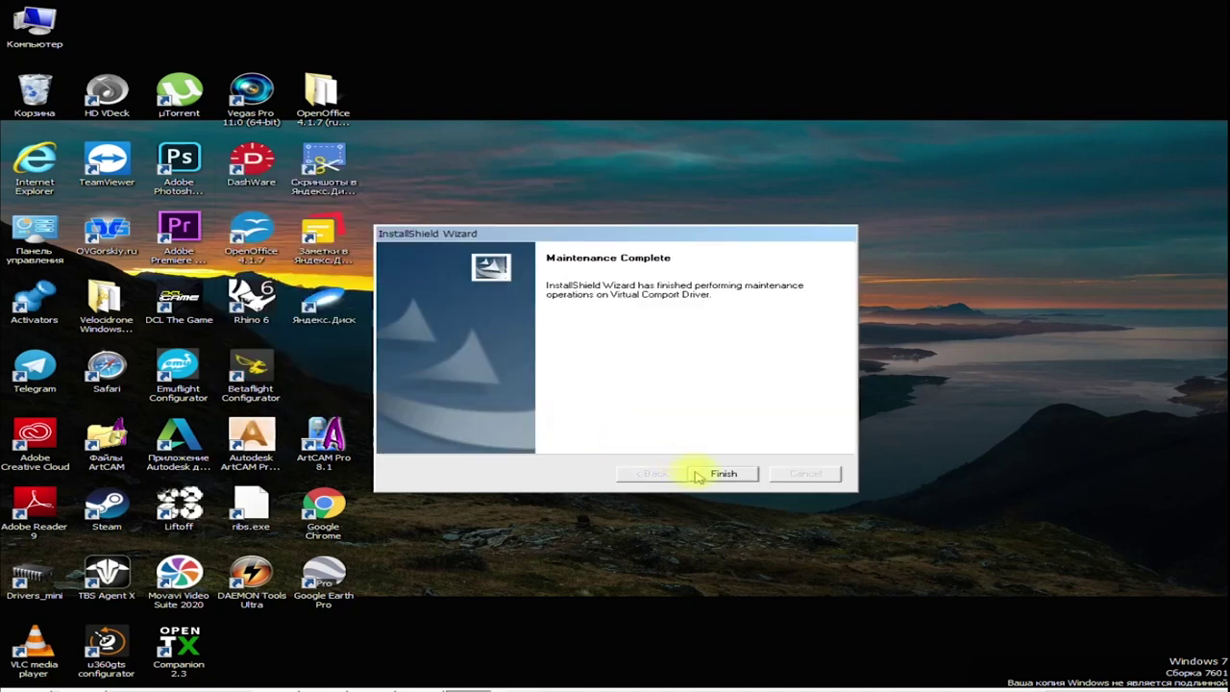
pyautogui.click(720, 470)
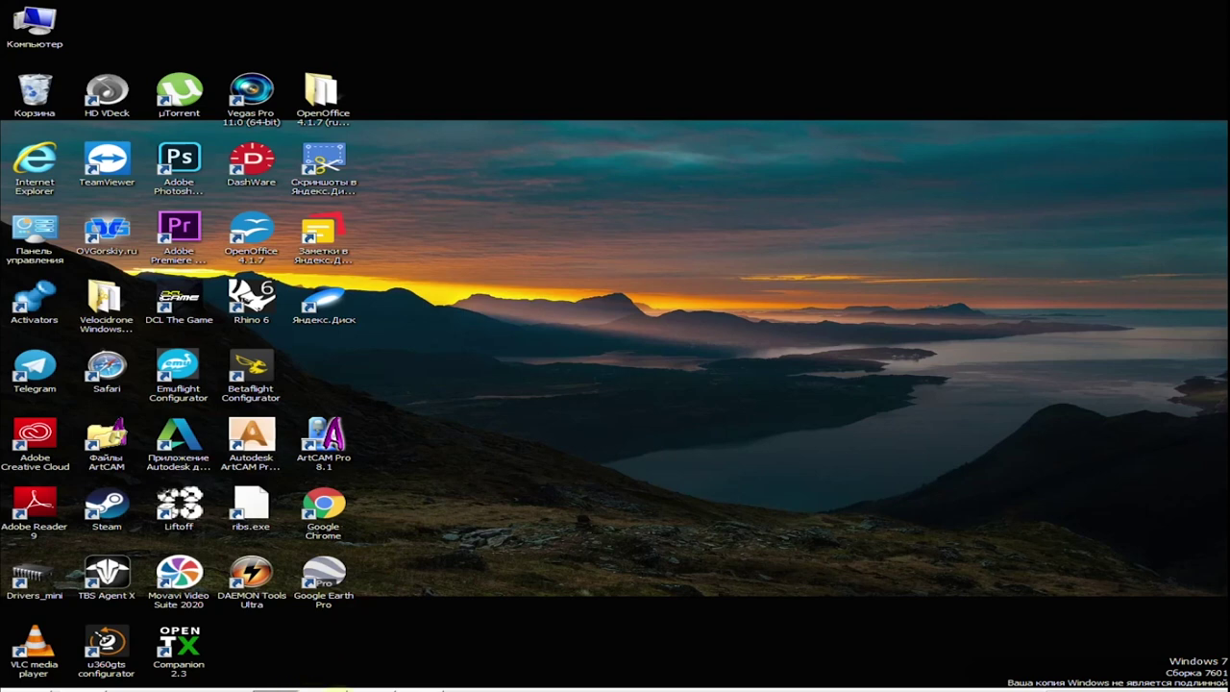
# Return to the Дрова folder and run zadig-2.4.exe as administrator
pyautogui.click(87, 688)
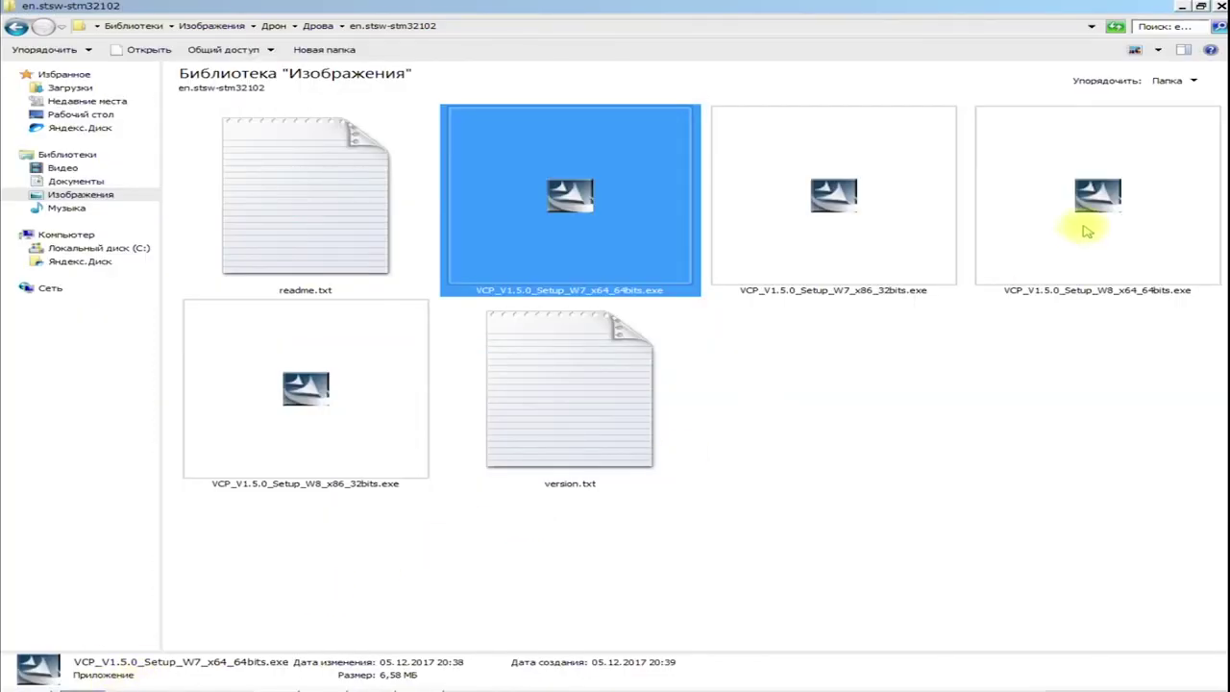
pyautogui.click(15, 27)
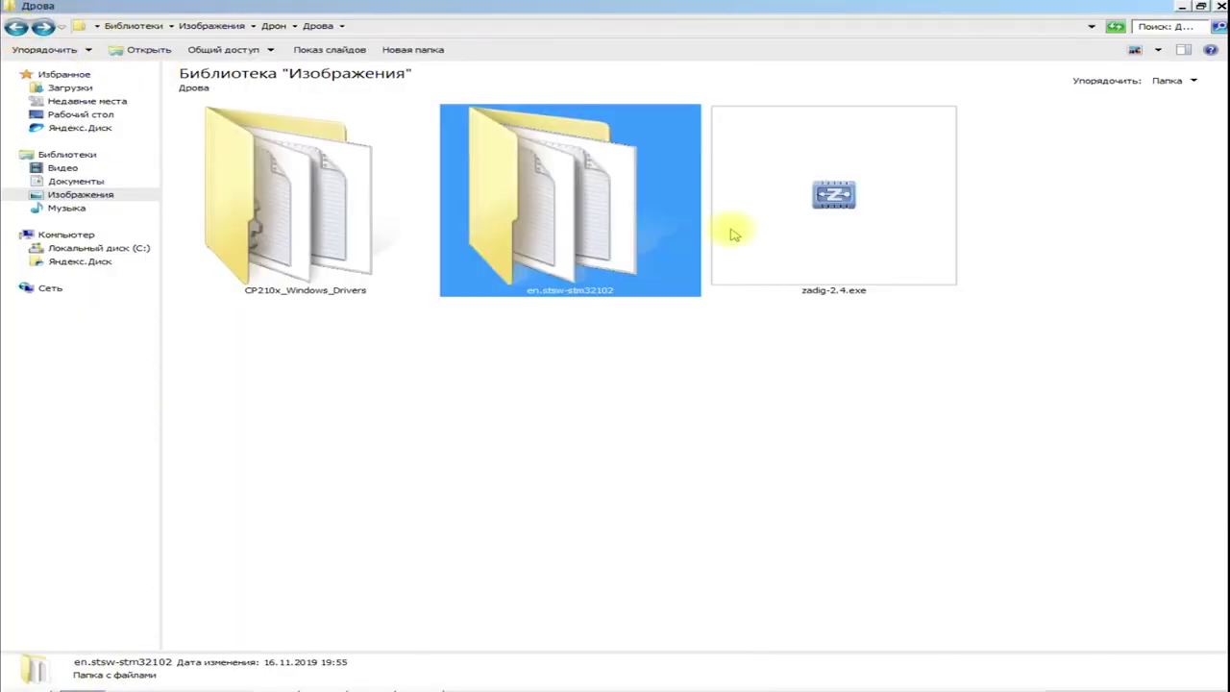
pyautogui.doubleClick(819, 260)
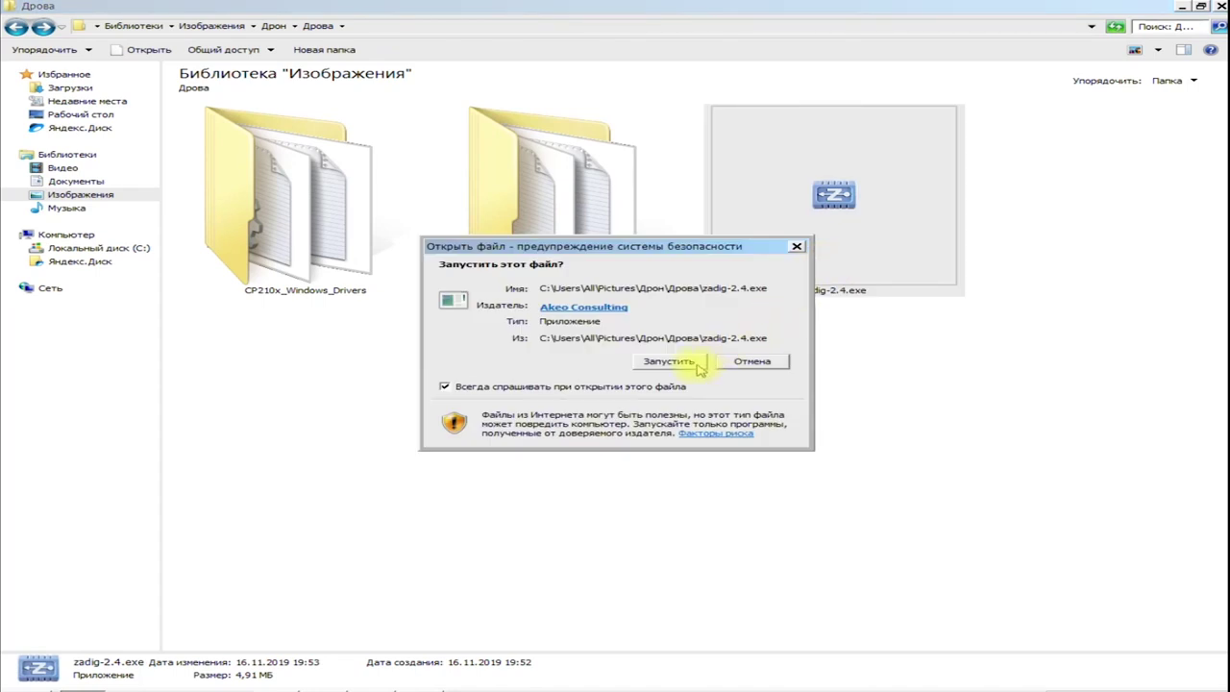
pyautogui.click(730, 367)
pyautogui.rightClick(835, 219)
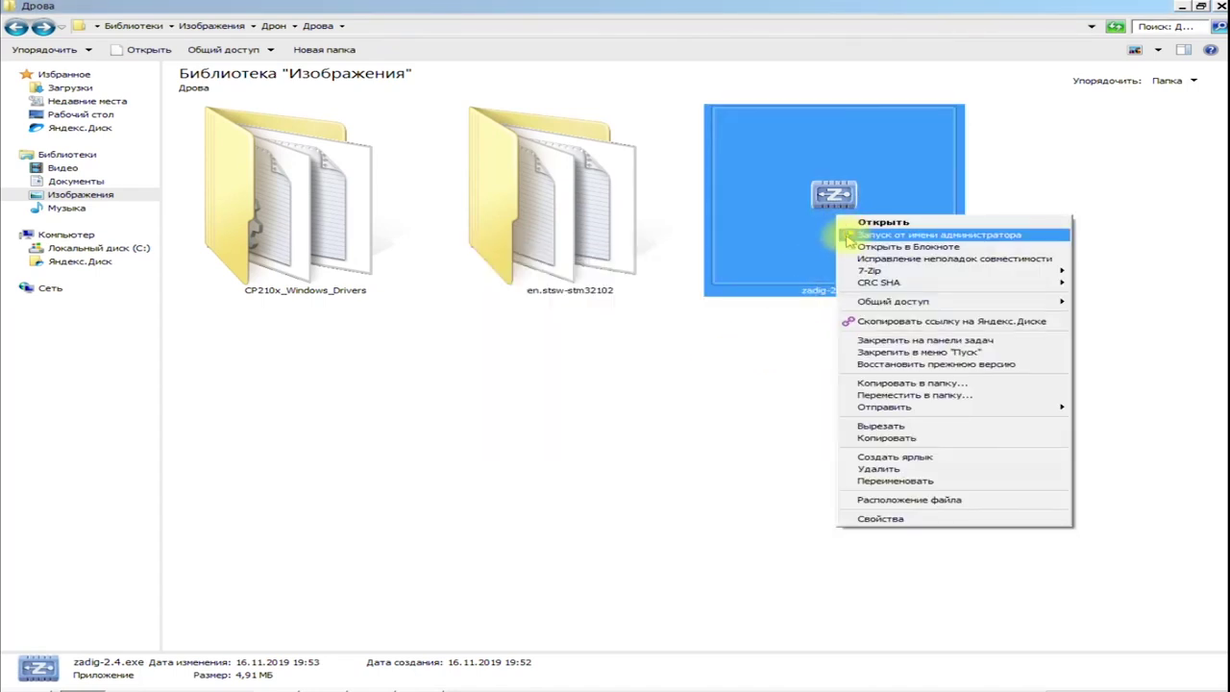
pyautogui.click(849, 237)
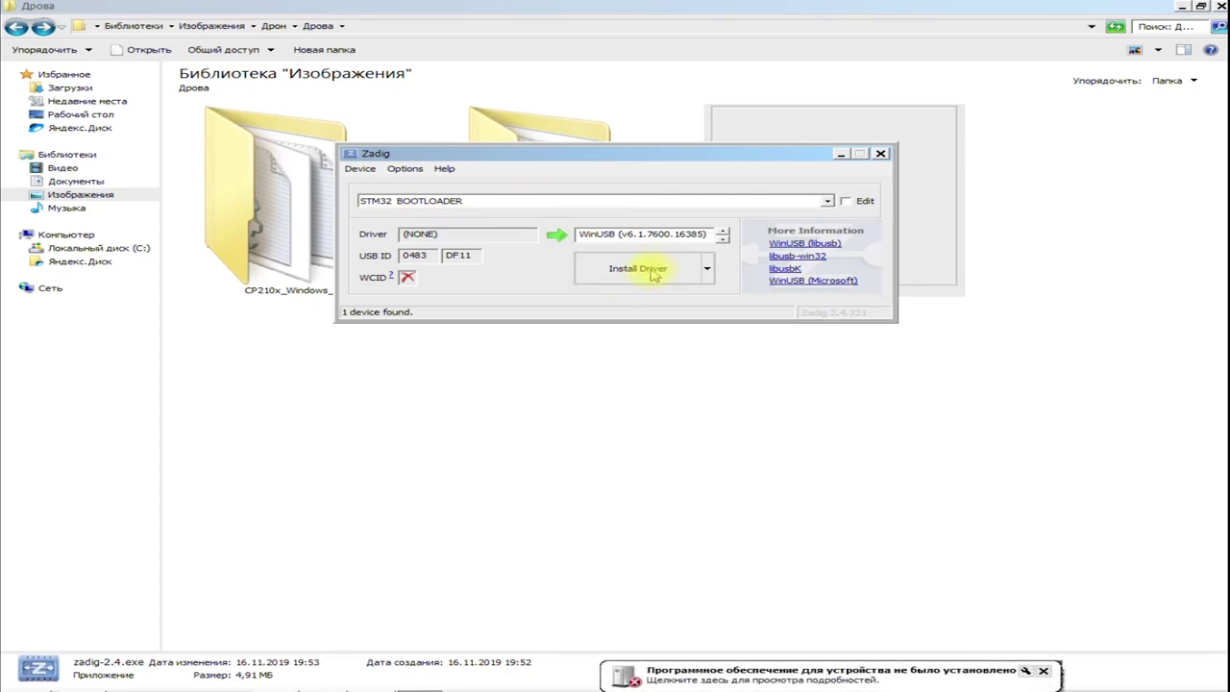
# Install the WinUSB driver for the STM32 BOOTLOADER device and dismiss the related notifications
pyautogui.press('Return')
pyautogui.click(1042, 671)
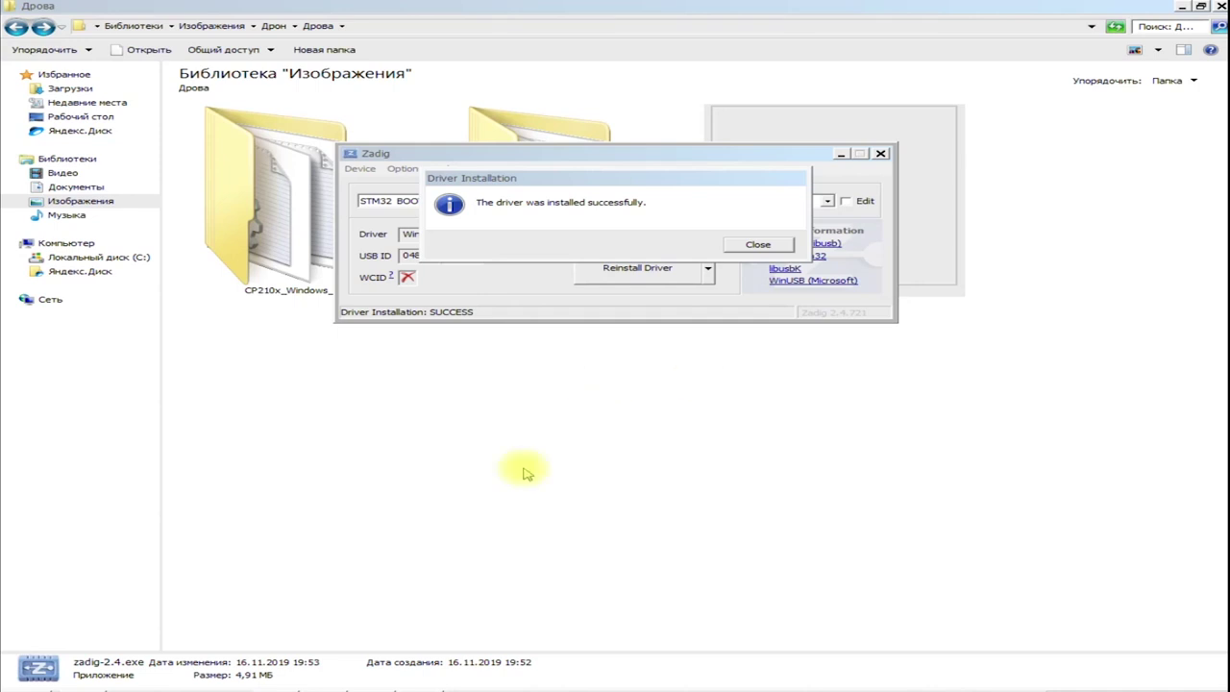
pyautogui.click(759, 246)
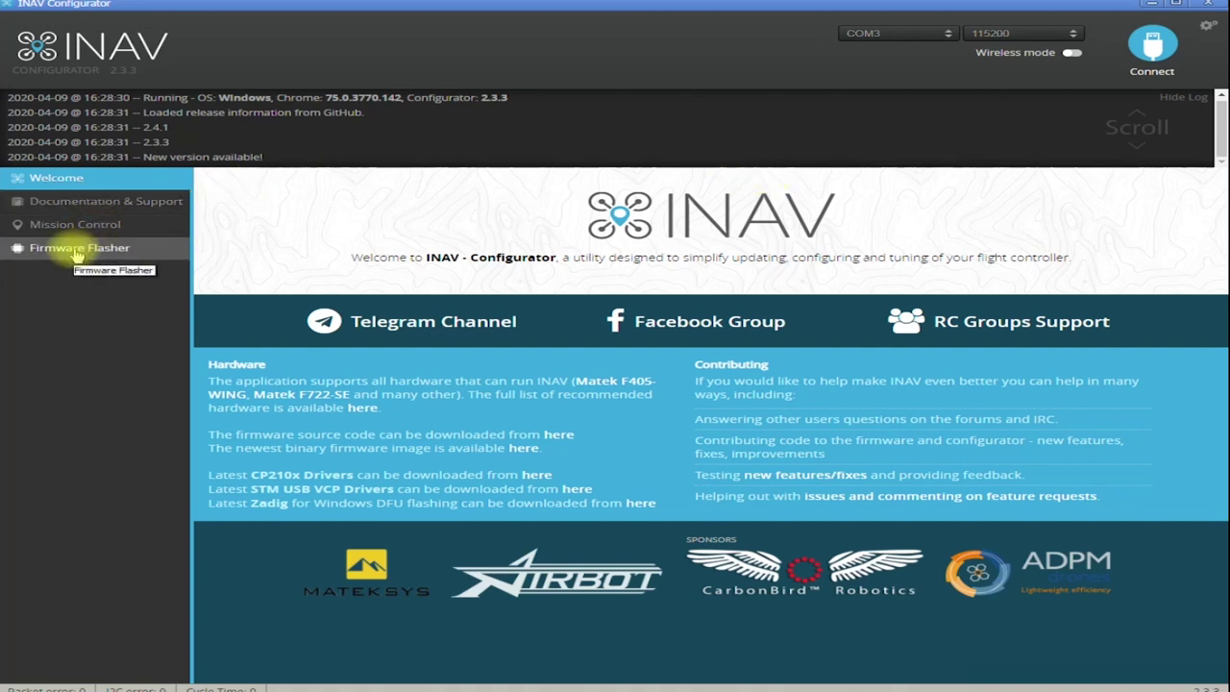
# Open INAV Configurator's firmware flasher and choose FIREWORKSV2 as the board
pyautogui.click(106, 248)
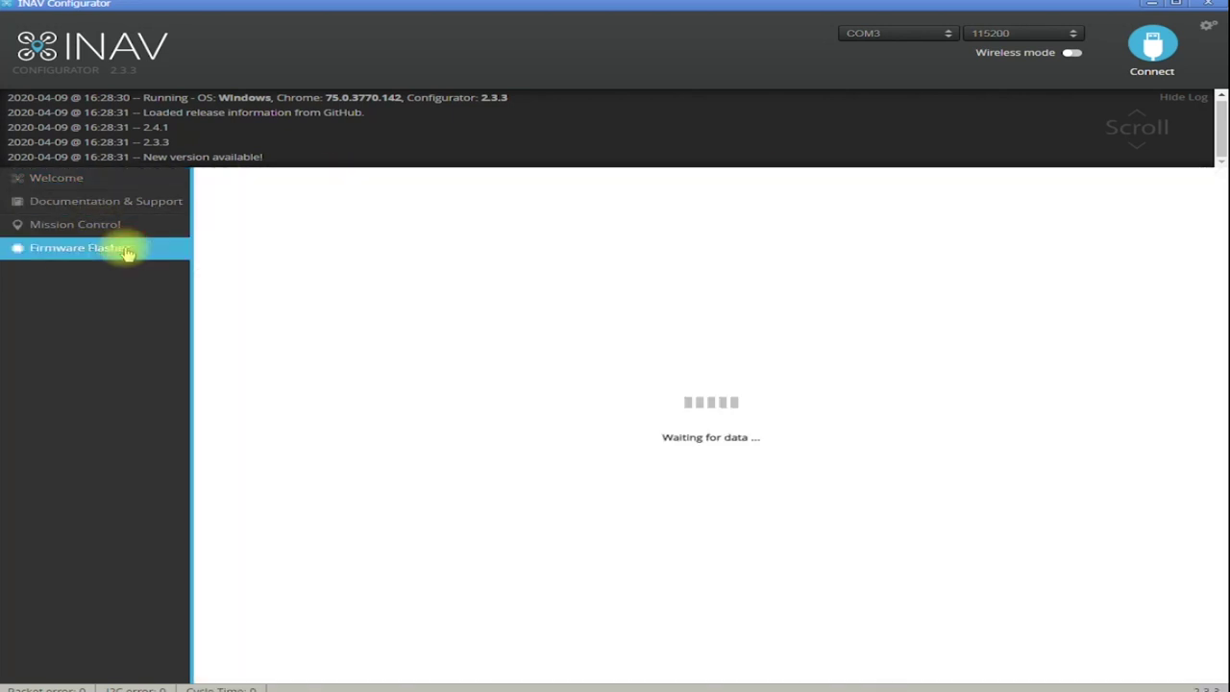
pyautogui.click(495, 199)
pyautogui.moveTo(502, 234); pyautogui.dragTo(503, 300)
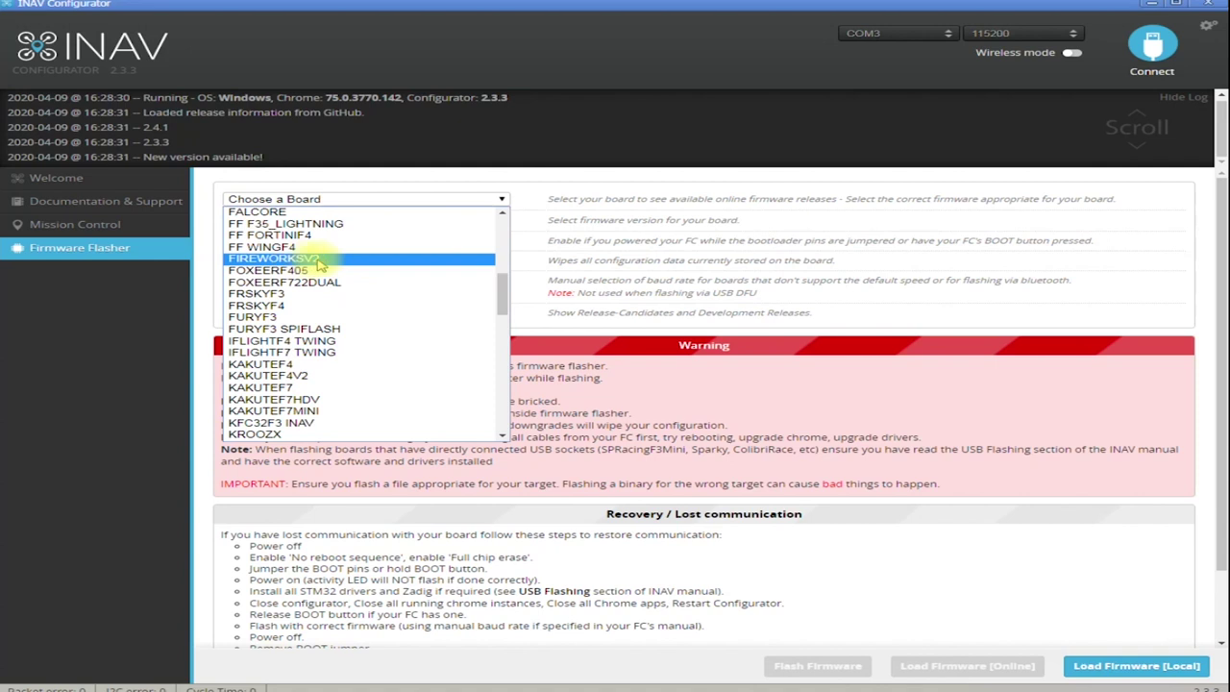
pyautogui.click(320, 259)
# Choose the stable firmware version 2.3.0 for FIREWORKSV2 and enable full chip erase
pyautogui.click(476, 220)
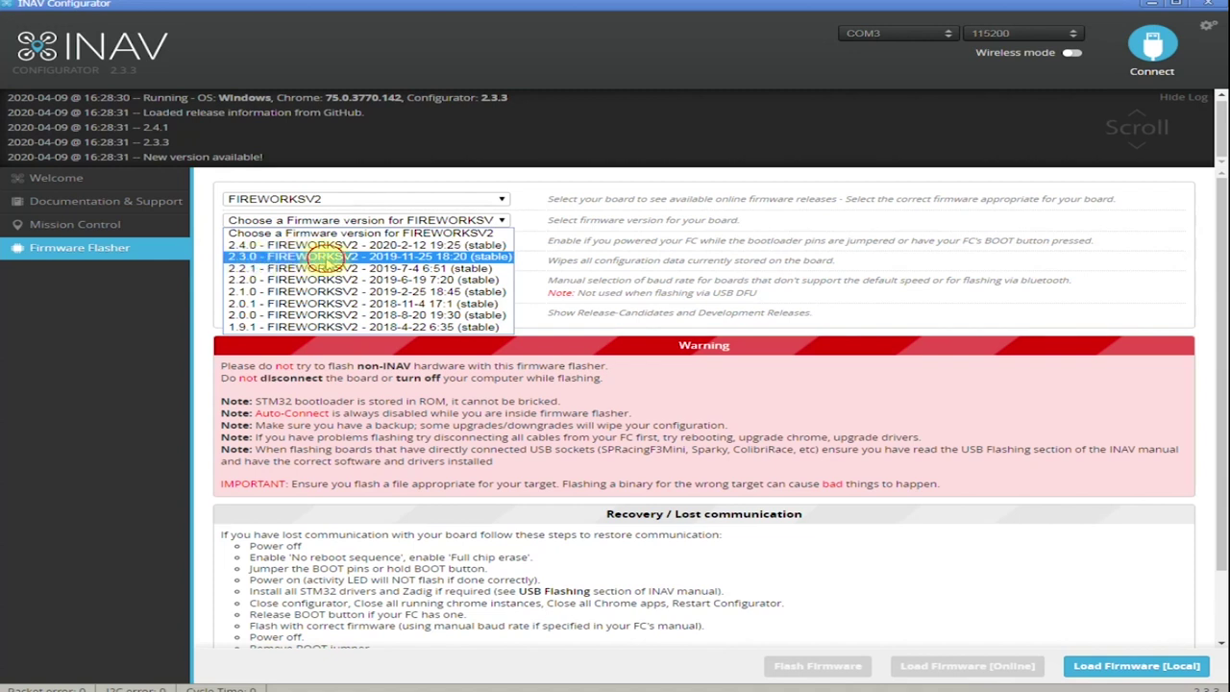
pyautogui.click(327, 256)
pyautogui.click(256, 262)
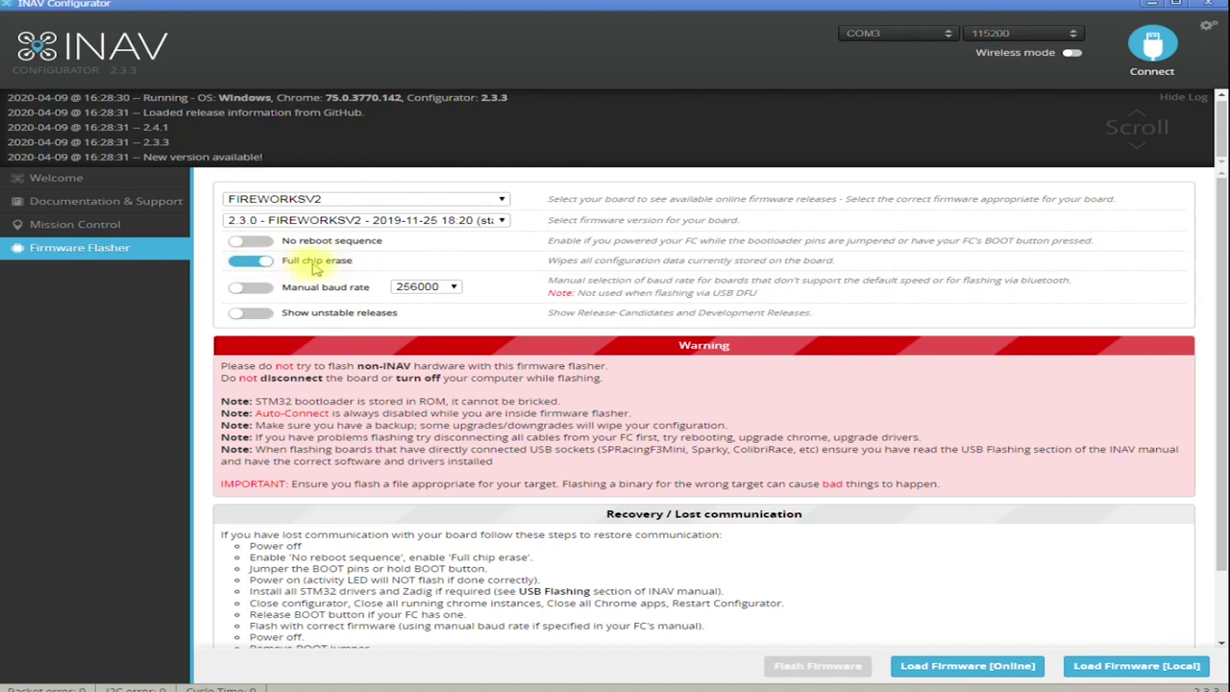
# Load the chosen firmware from the online source and flash it to the flight controller
pyautogui.scroll(-1, 403, 259)
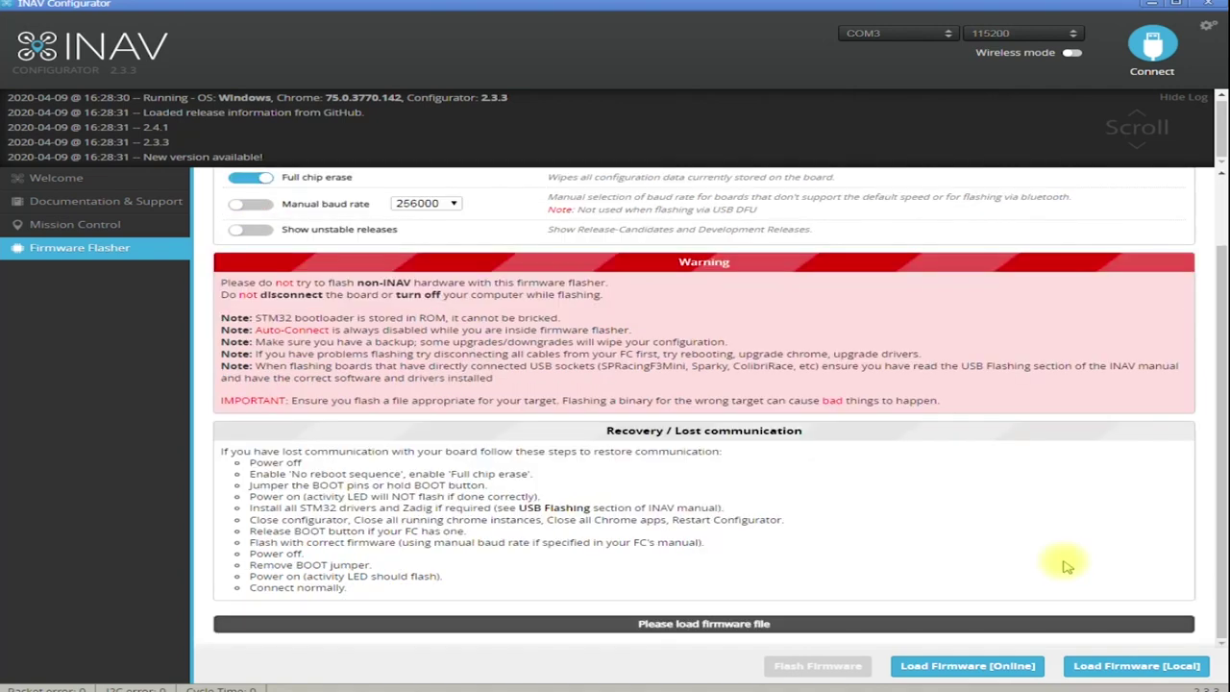
pyautogui.click(922, 673)
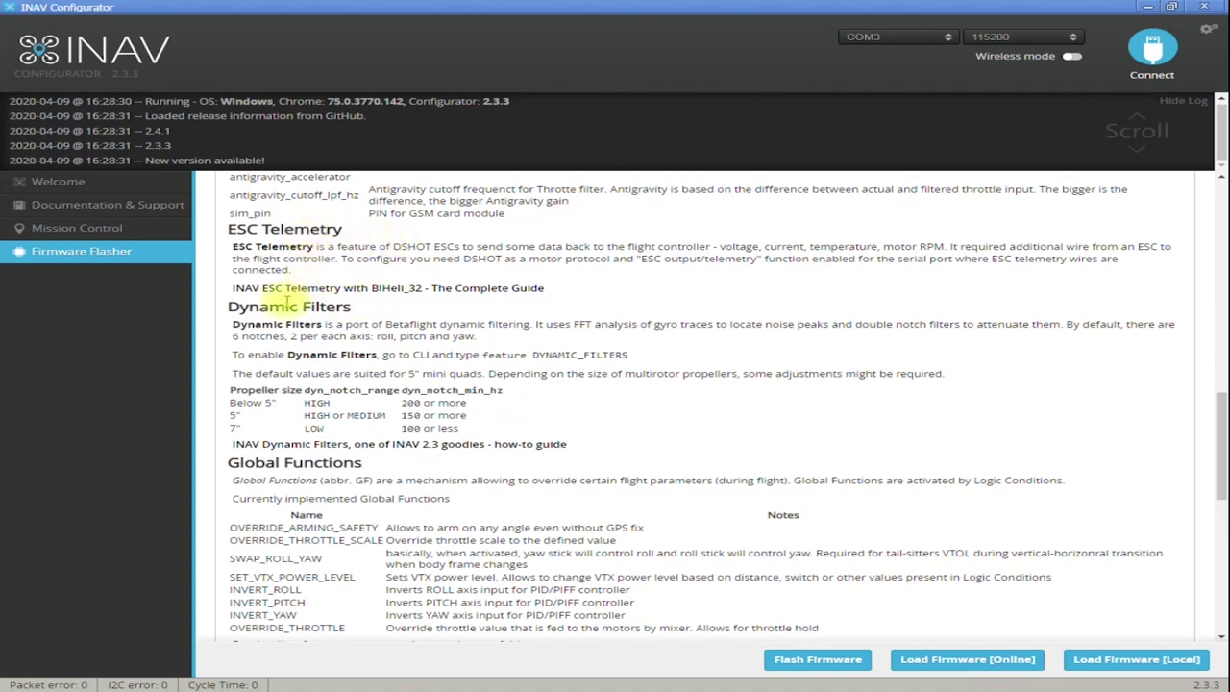
pyautogui.scroll(4, 286, 301)
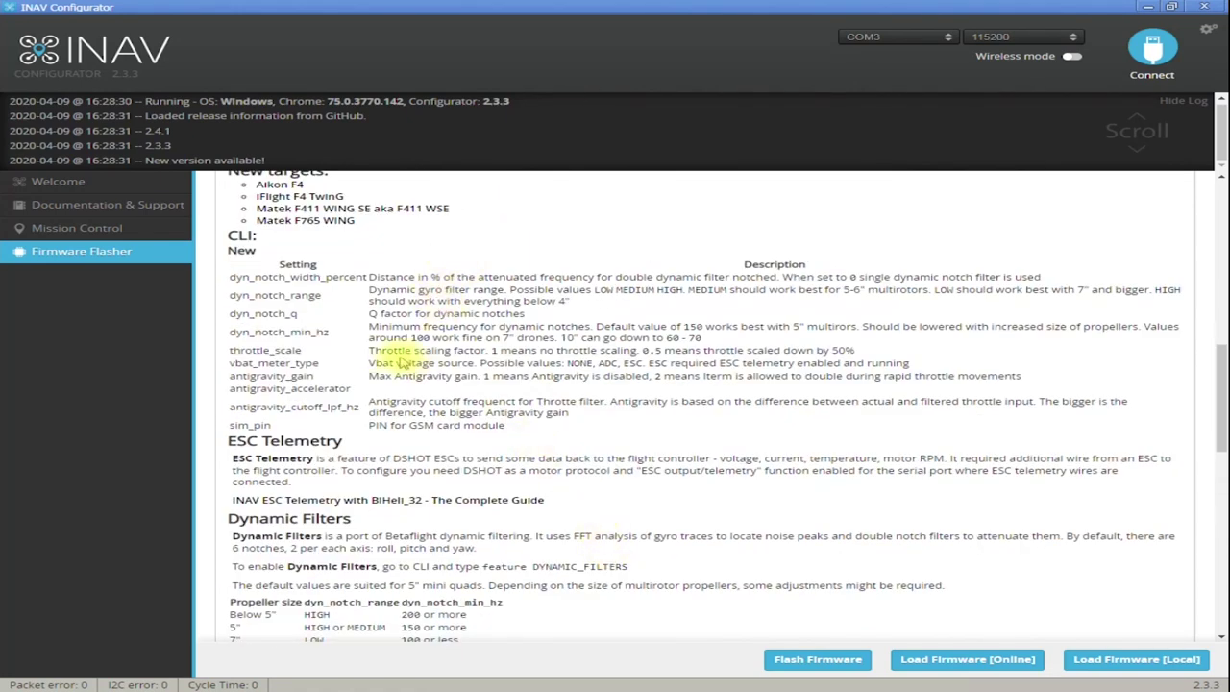
pyautogui.scroll(-10, 373, 322)
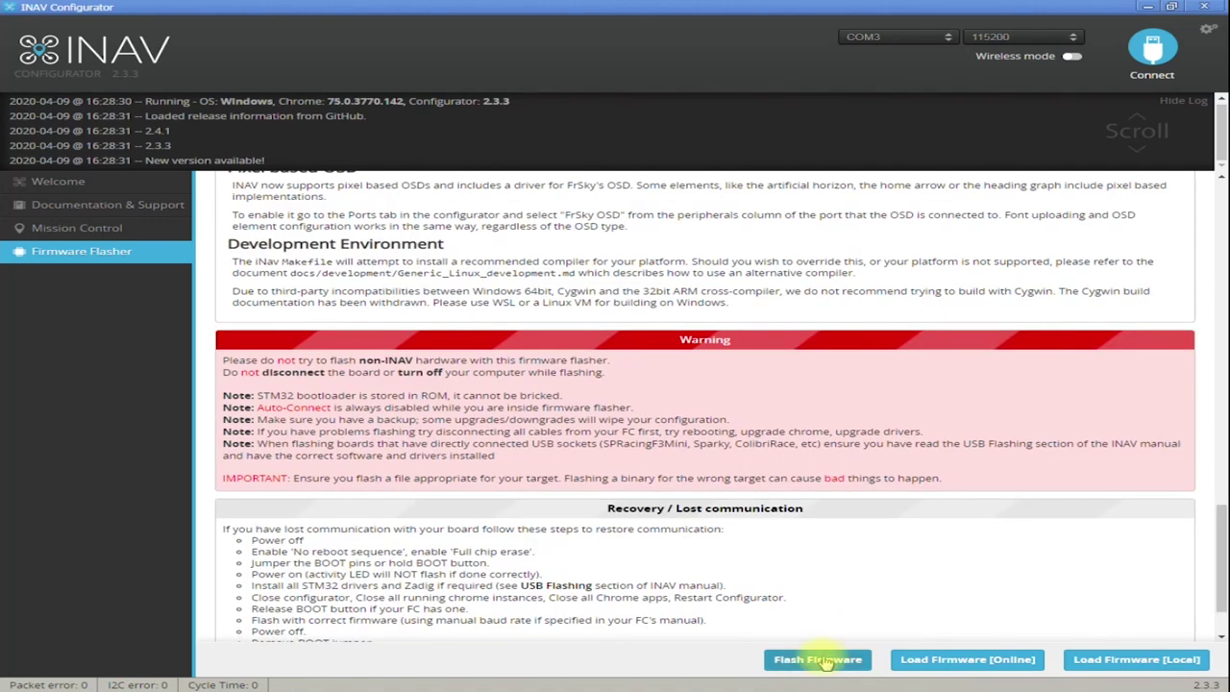
pyautogui.click(819, 659)
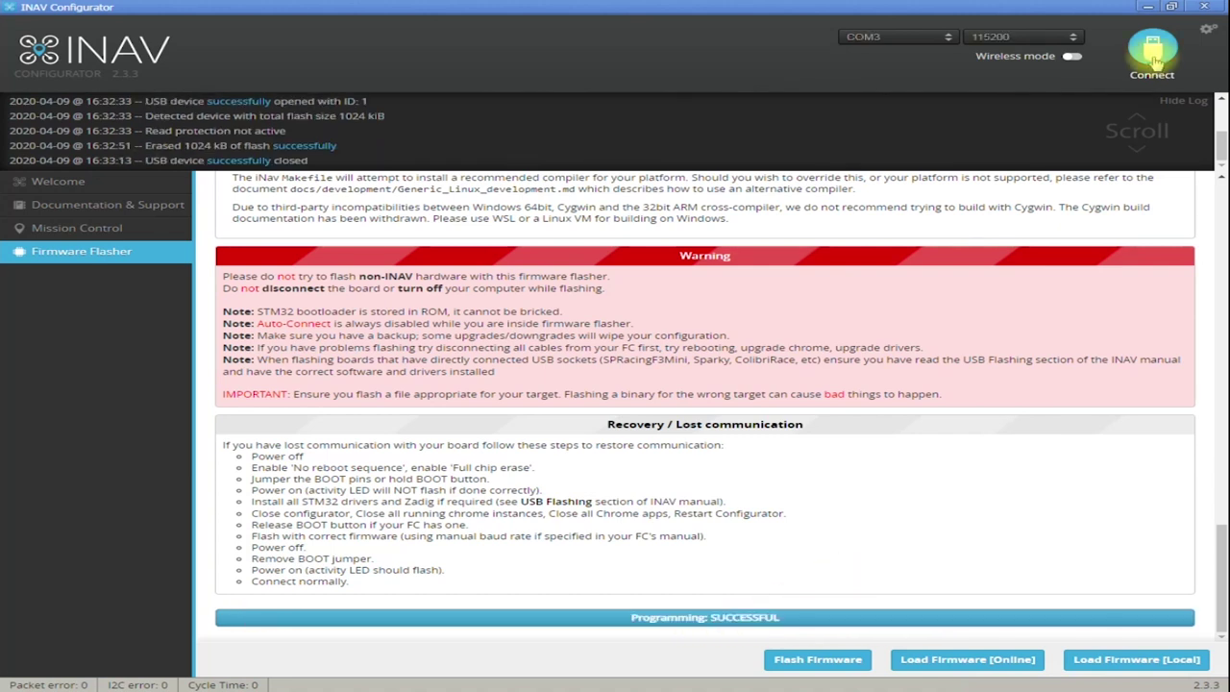
# Connect to the flight controller, apply the default values for Mini Quad with 3"-7" propellers, and reconnect
pyautogui.click(1155, 56)
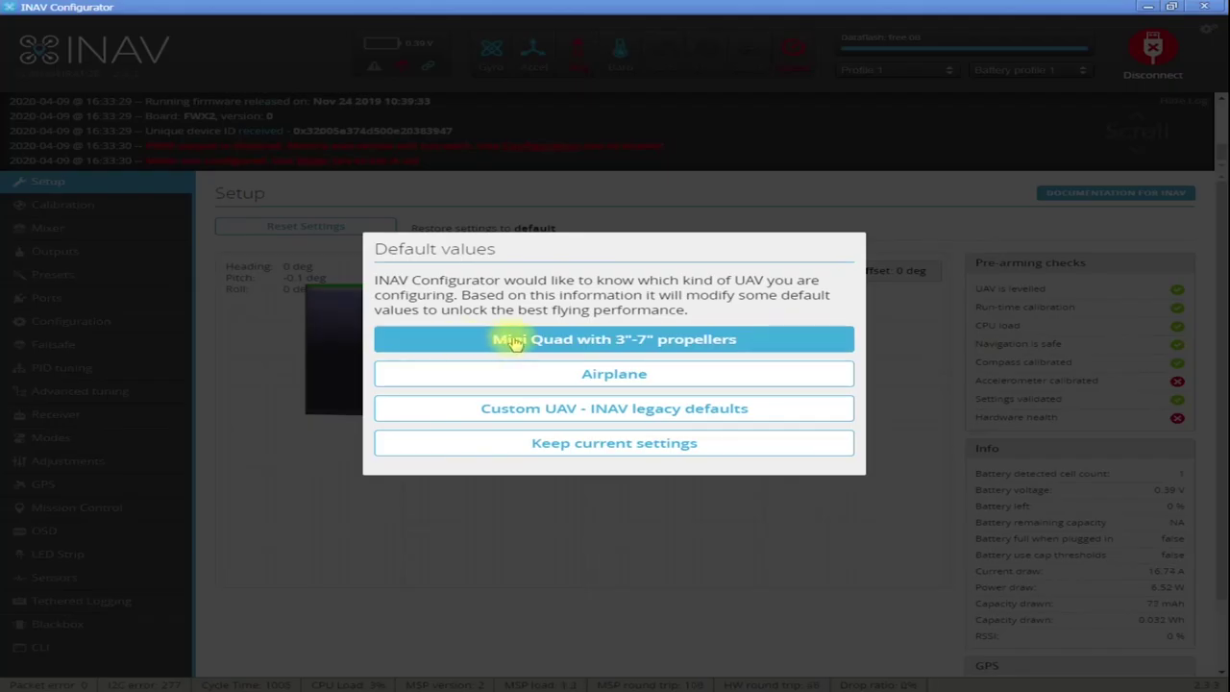
pyautogui.click(649, 336)
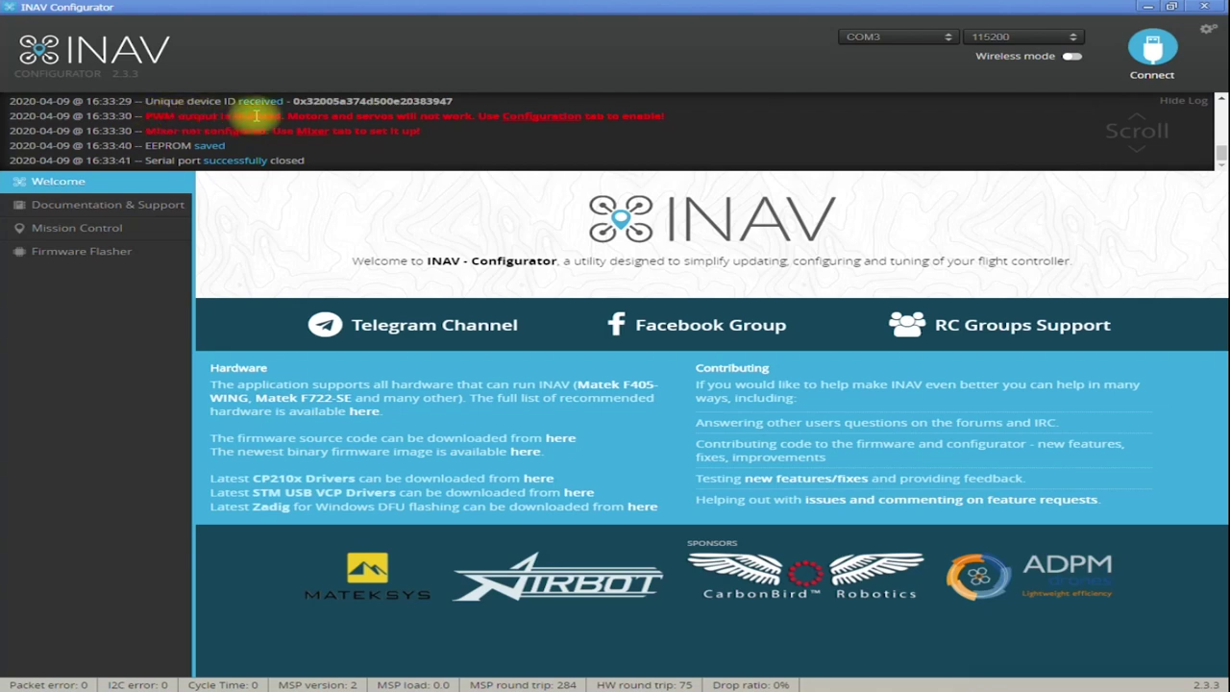
pyautogui.click(1153, 48)
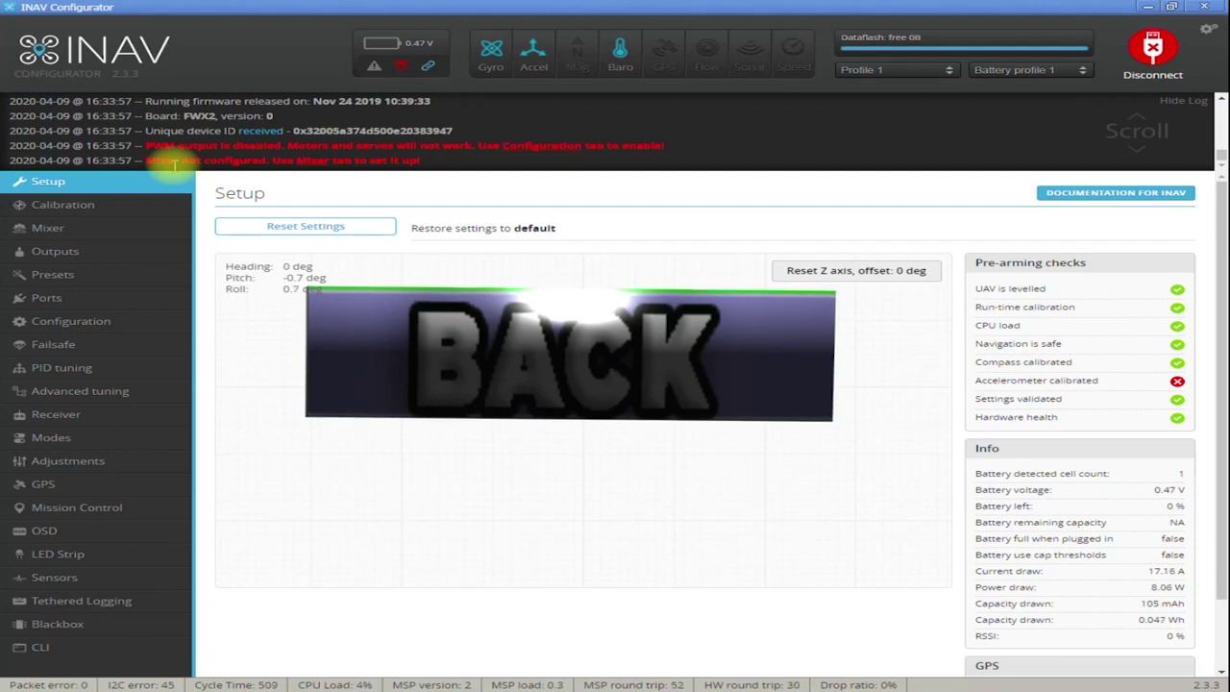
# Run the accelerometer calibration through all six positions shown in Steps 1 to 6, holding the quad stable in each
pyautogui.click(111, 205)
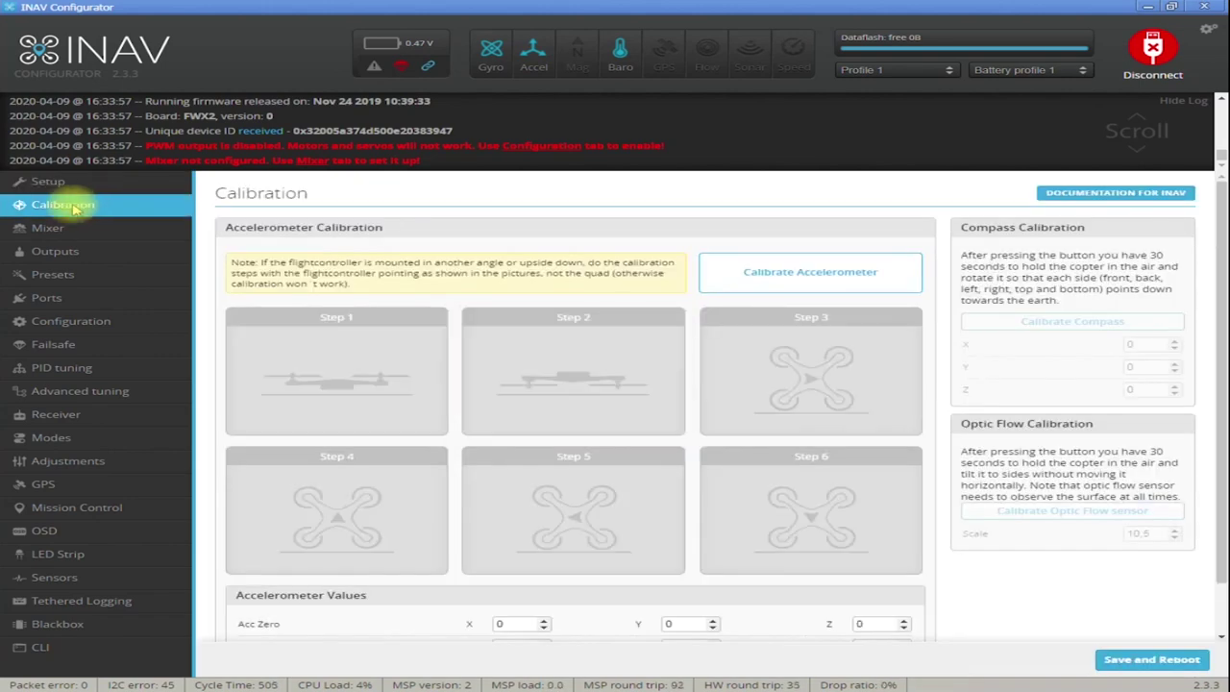
pyautogui.click(812, 273)
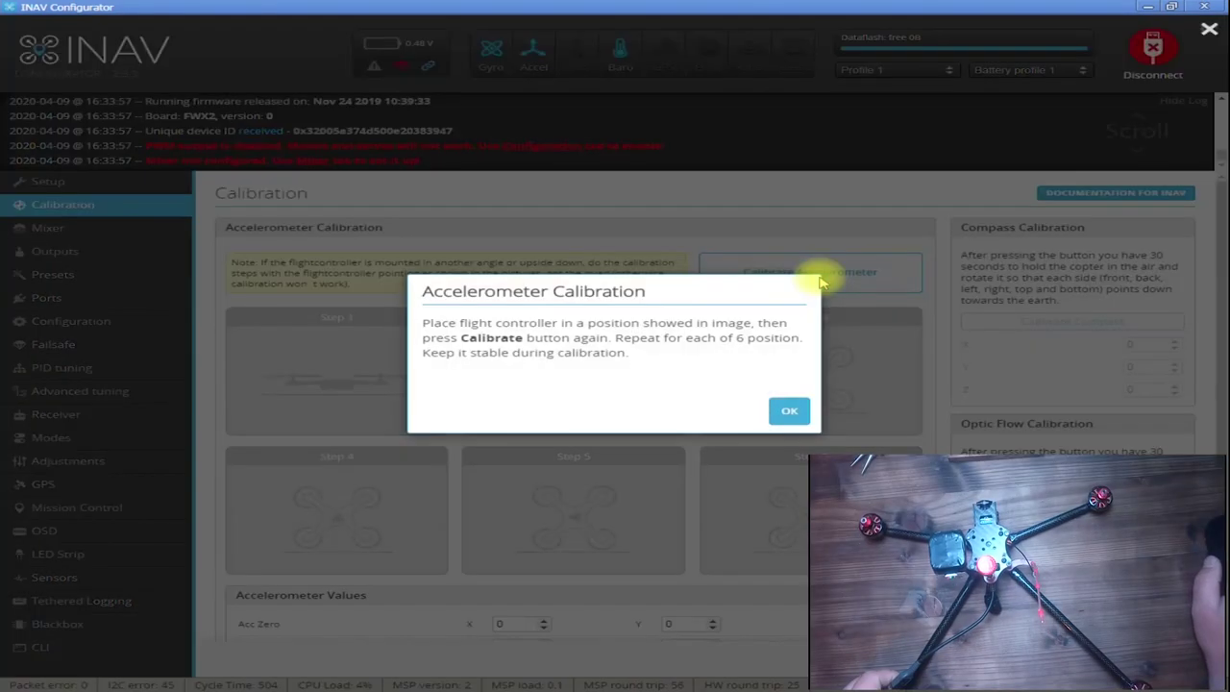
pyautogui.click(788, 410)
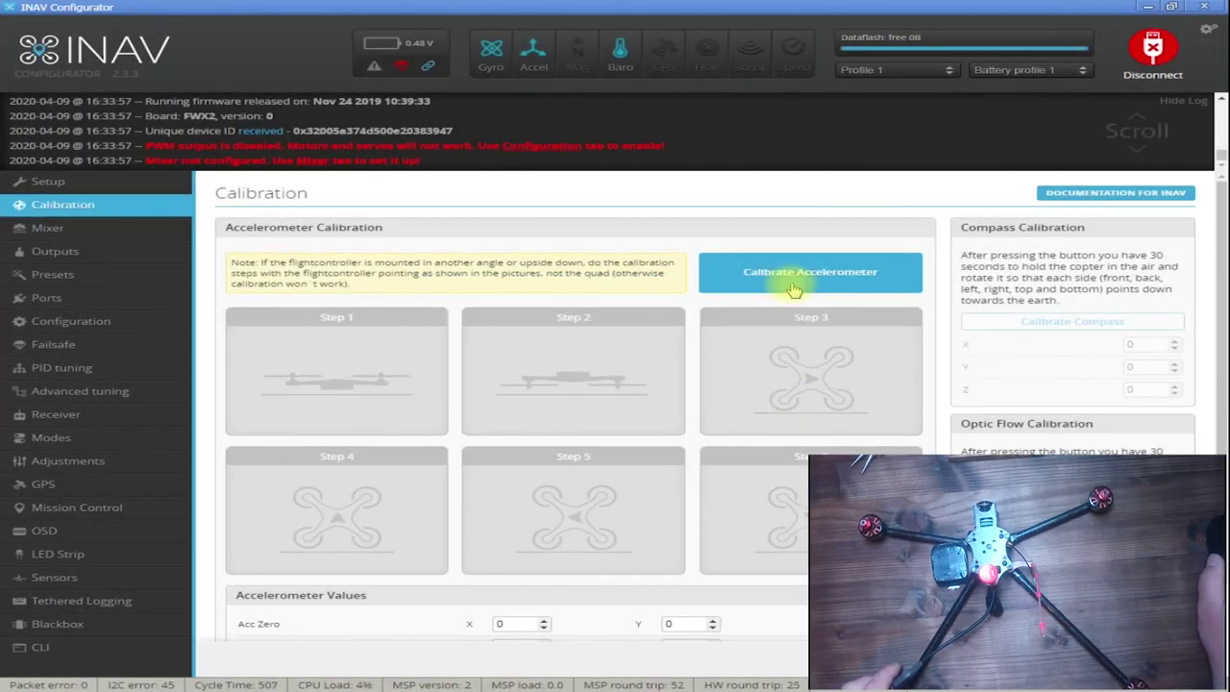
pyautogui.click(794, 287)
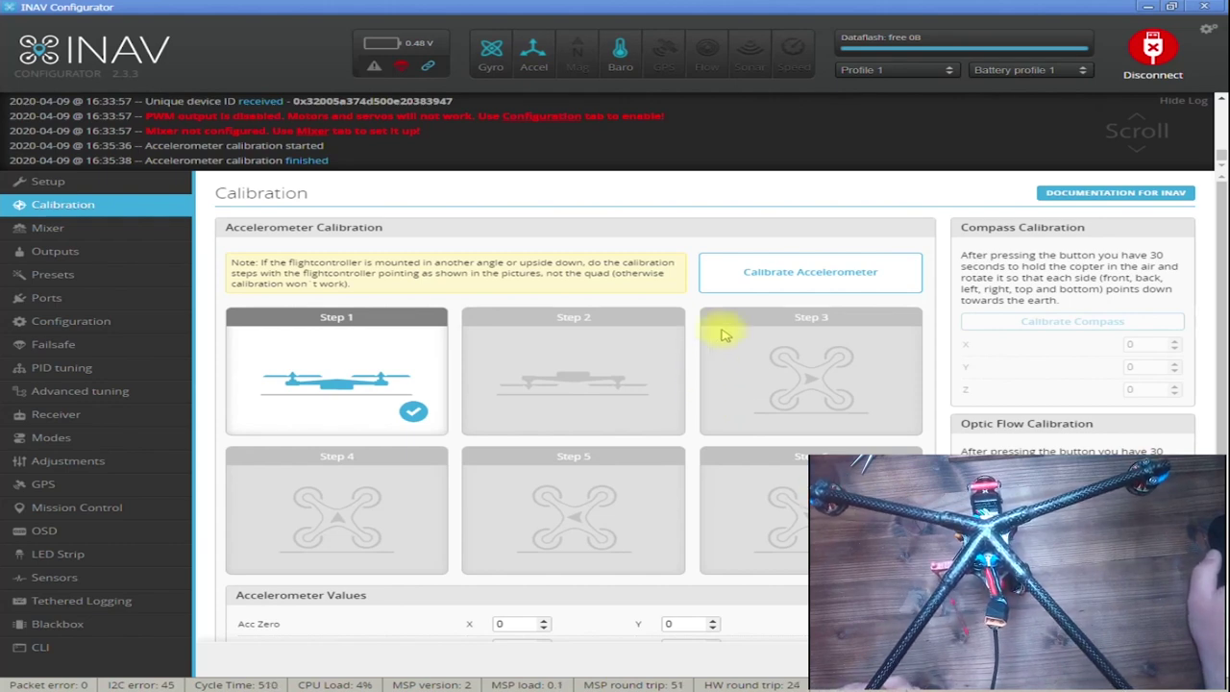
pyautogui.click(783, 274)
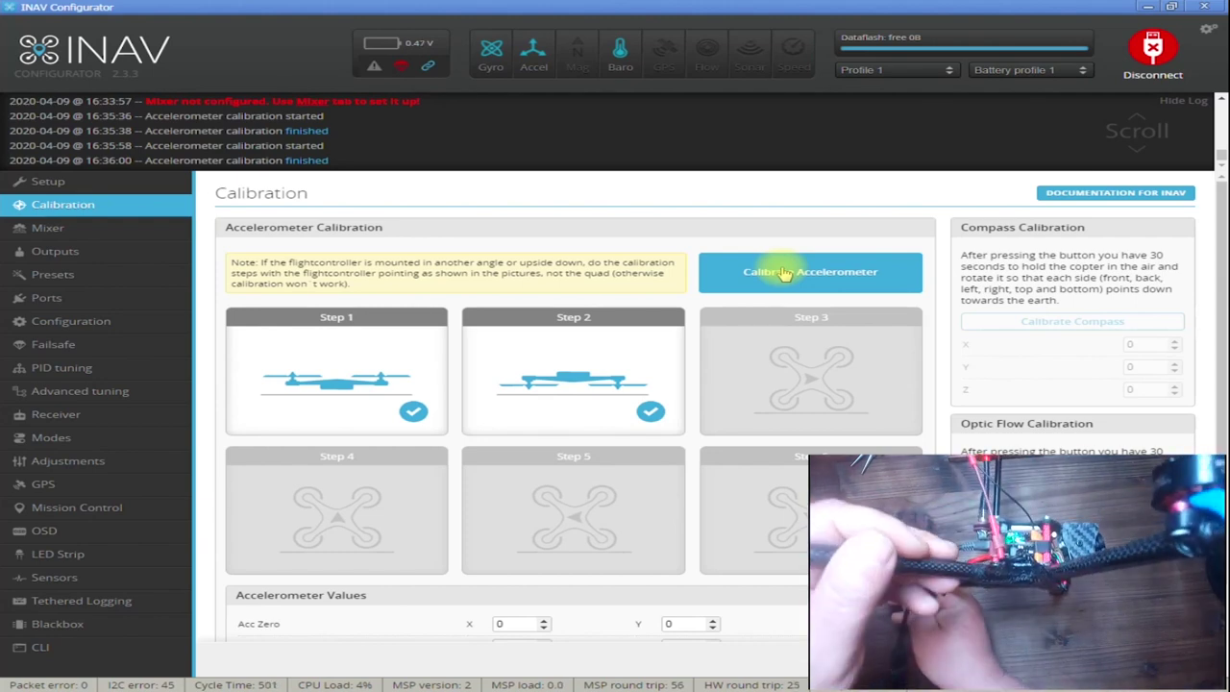
pyautogui.click(784, 274)
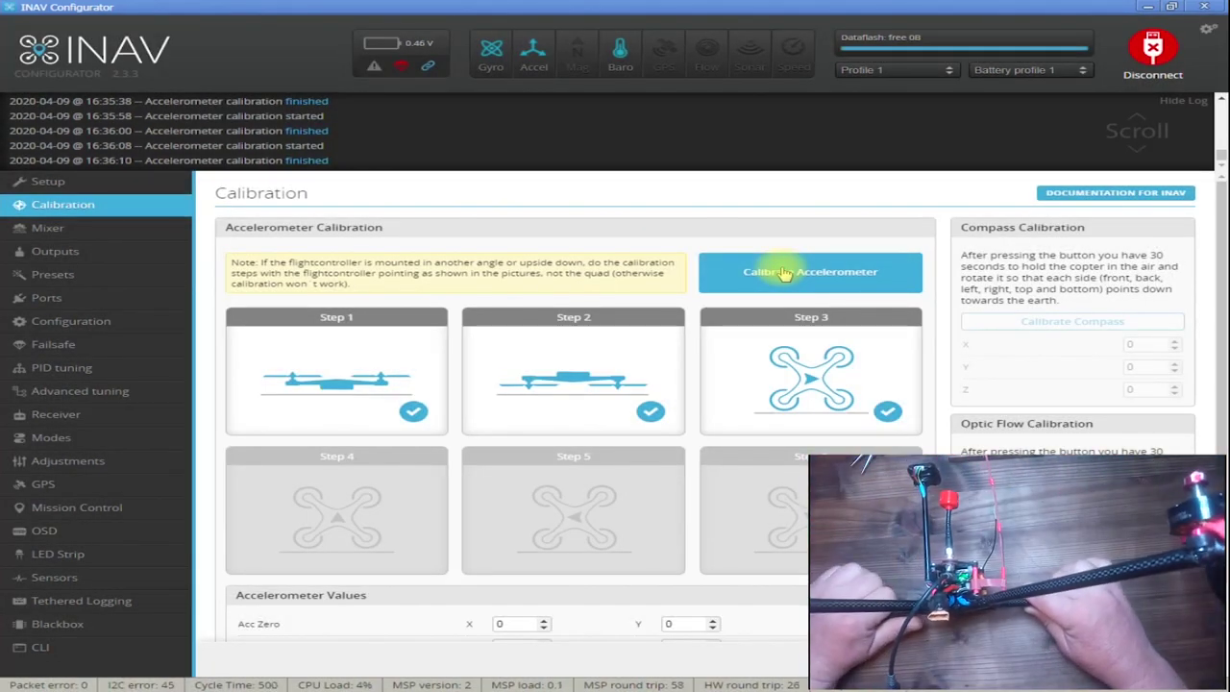
pyautogui.click(789, 284)
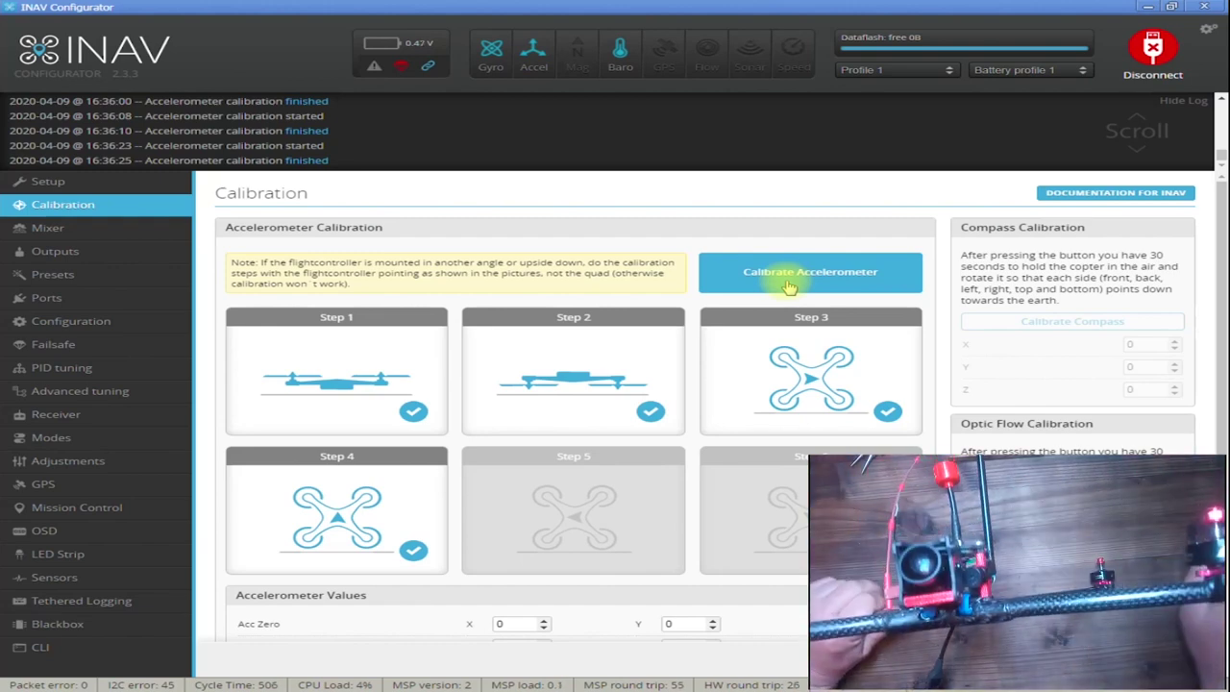
pyautogui.click(813, 276)
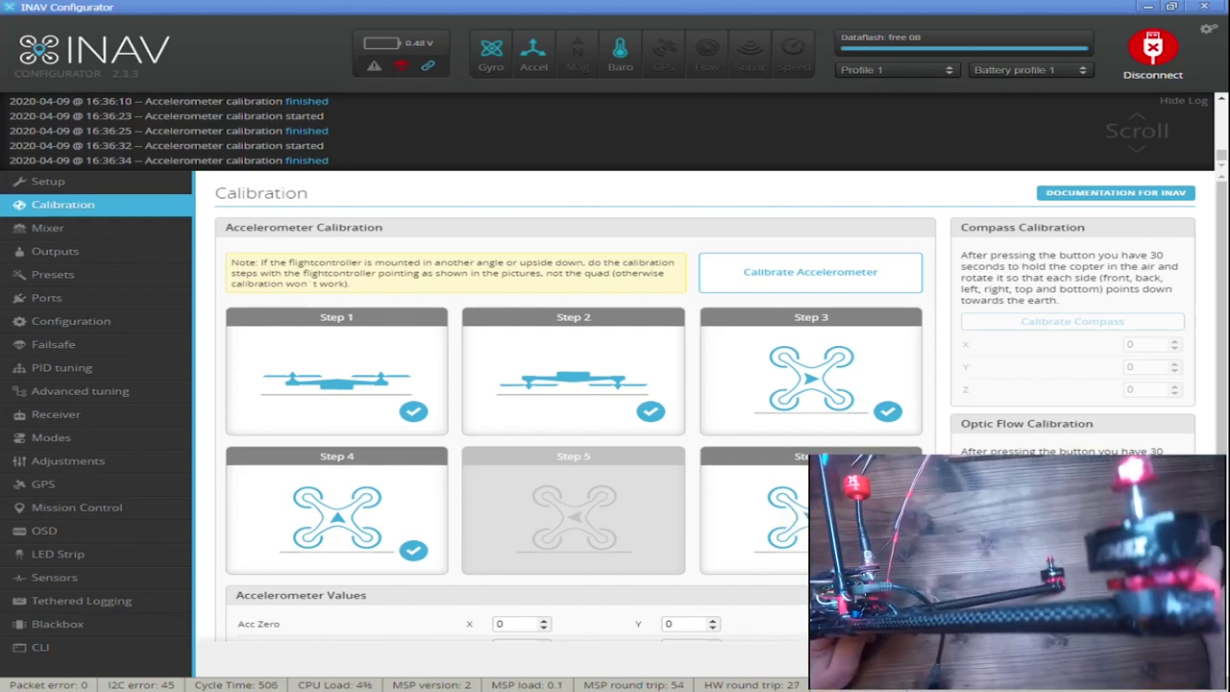
pyautogui.click(817, 270)
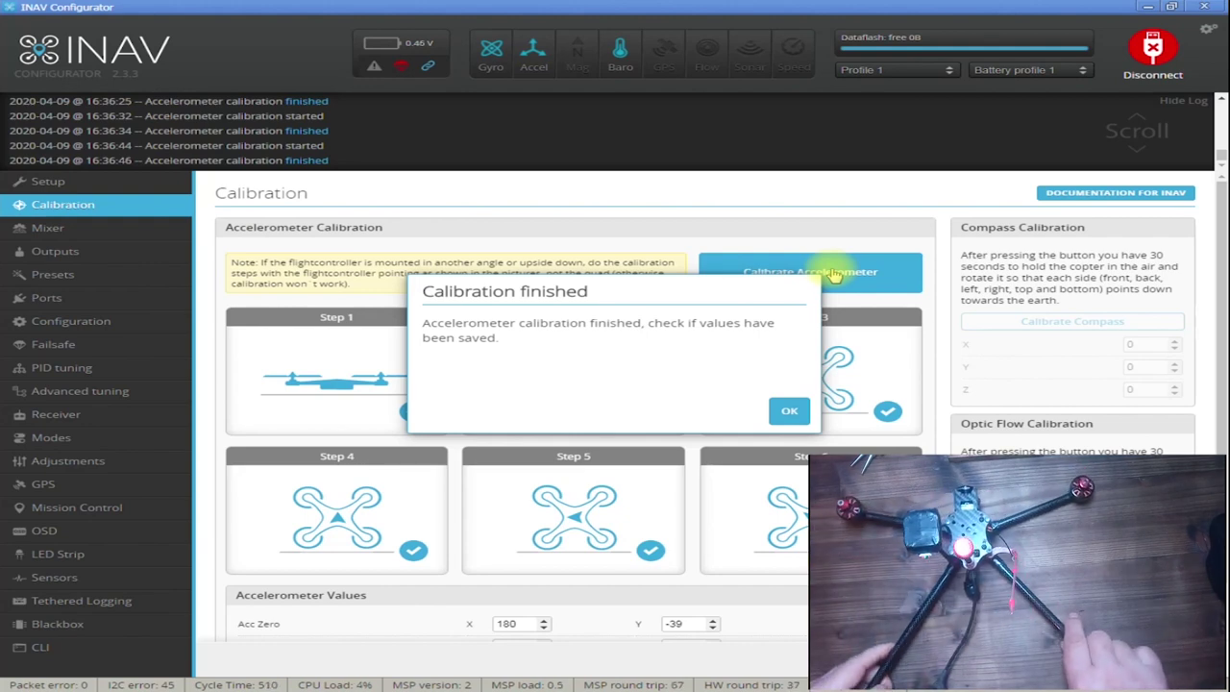
# Acknowledge the finished calibration and save the accelerometer values, rebooting the flight controller
pyautogui.click(794, 414)
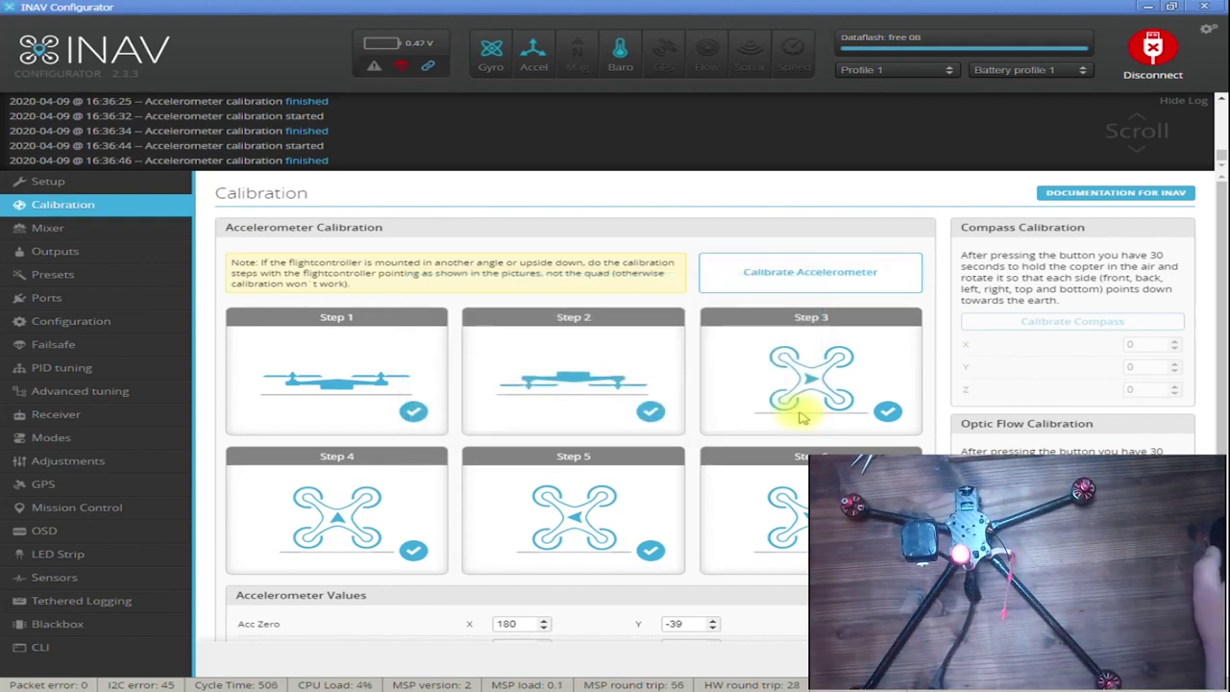
pyautogui.scroll(-1, 1126, 505)
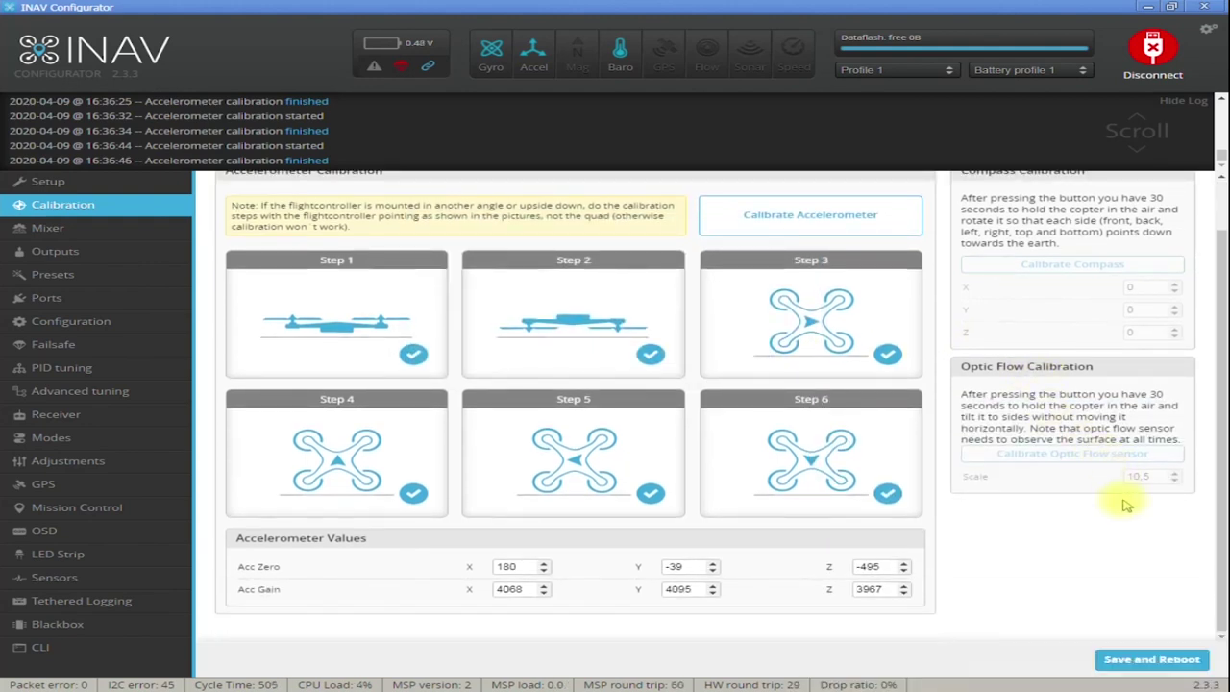
pyautogui.click(1156, 659)
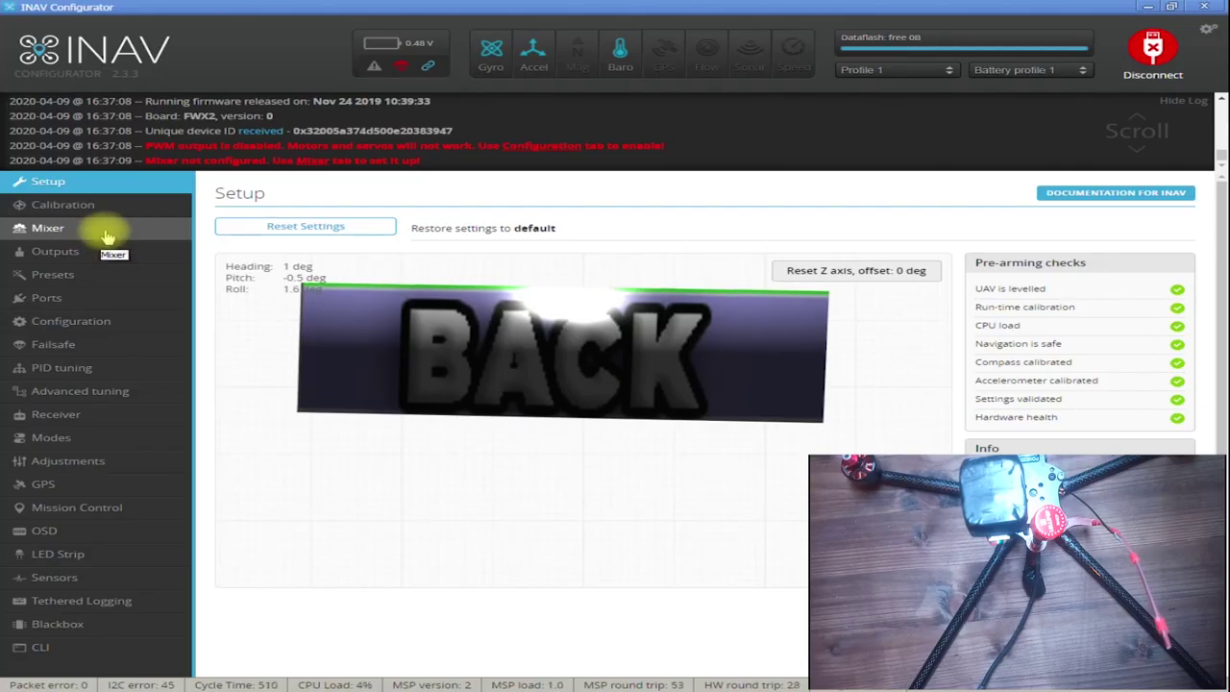
# Load and apply the Quad X mixer preset for the Multirotor platform, confirming the save and reboot
pyautogui.click(105, 233)
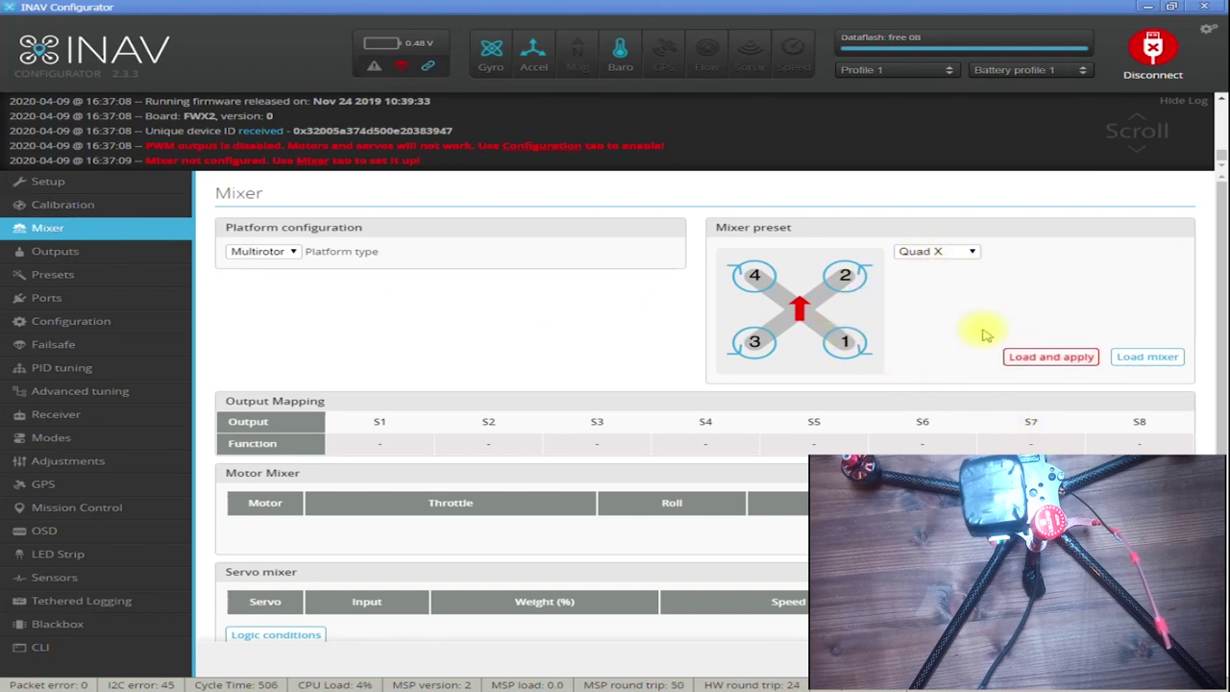
pyautogui.click(1045, 360)
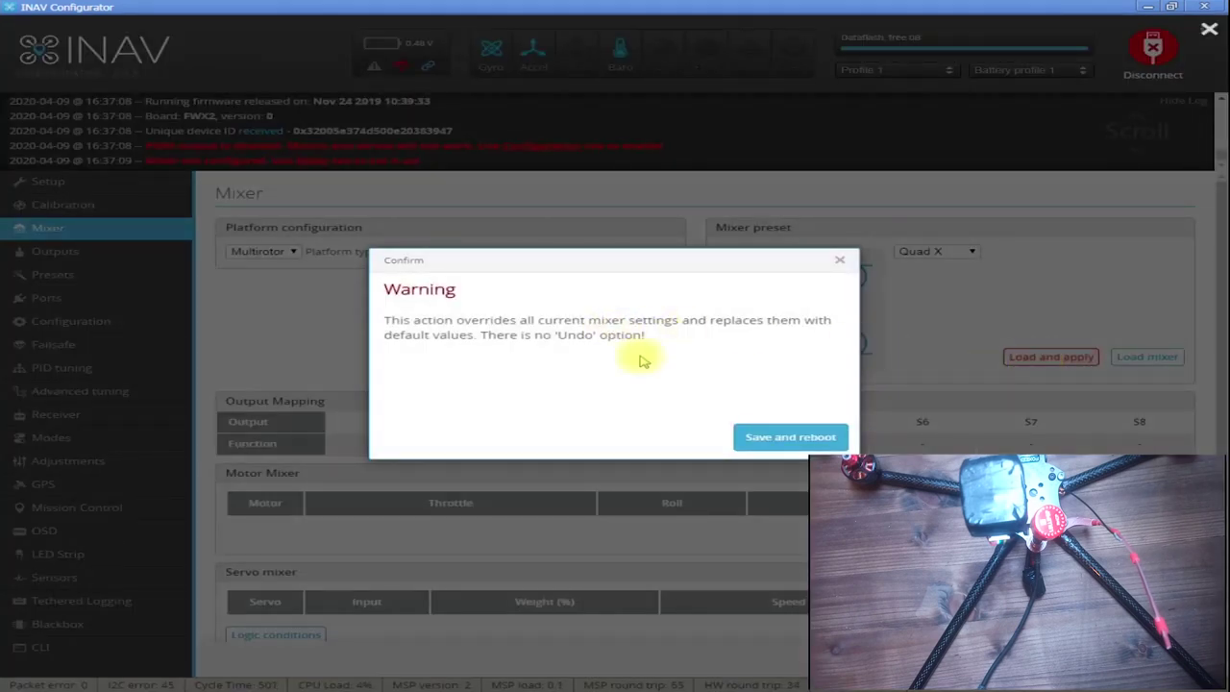
pyautogui.click(756, 438)
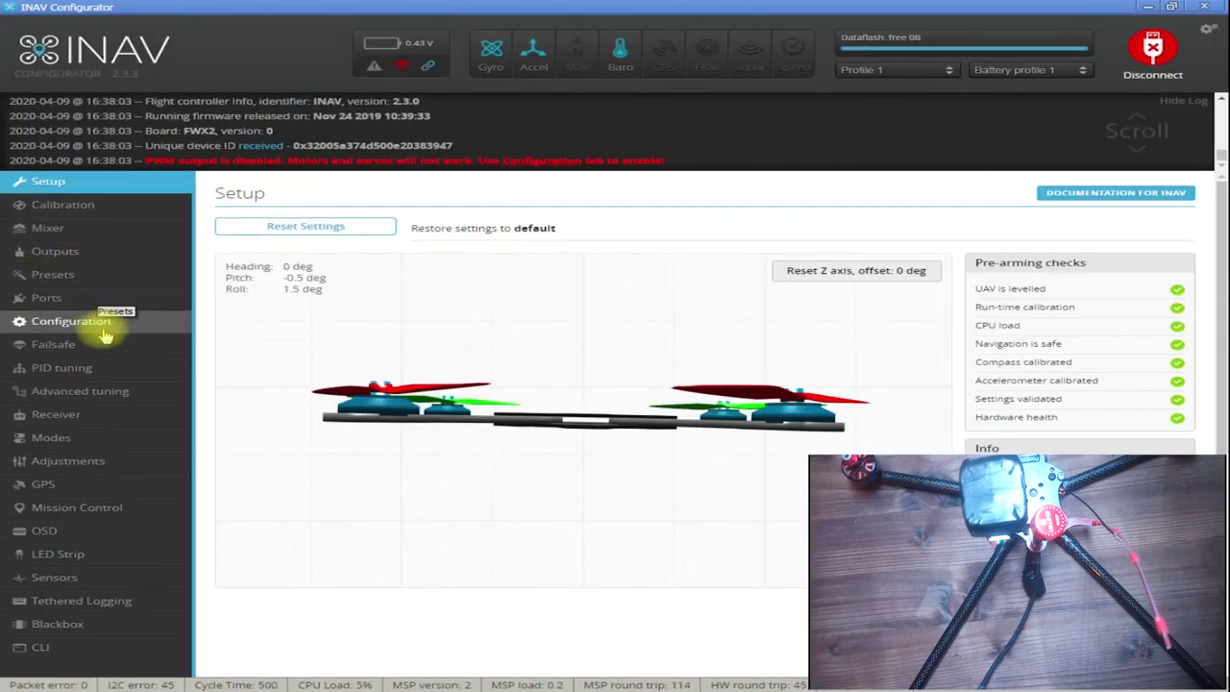
# Reverse the motor mixer's yaw values to 1 for motors 1 and 4 and -1 for motors 2 and 3, then save and reboot
pyautogui.click(136, 230)
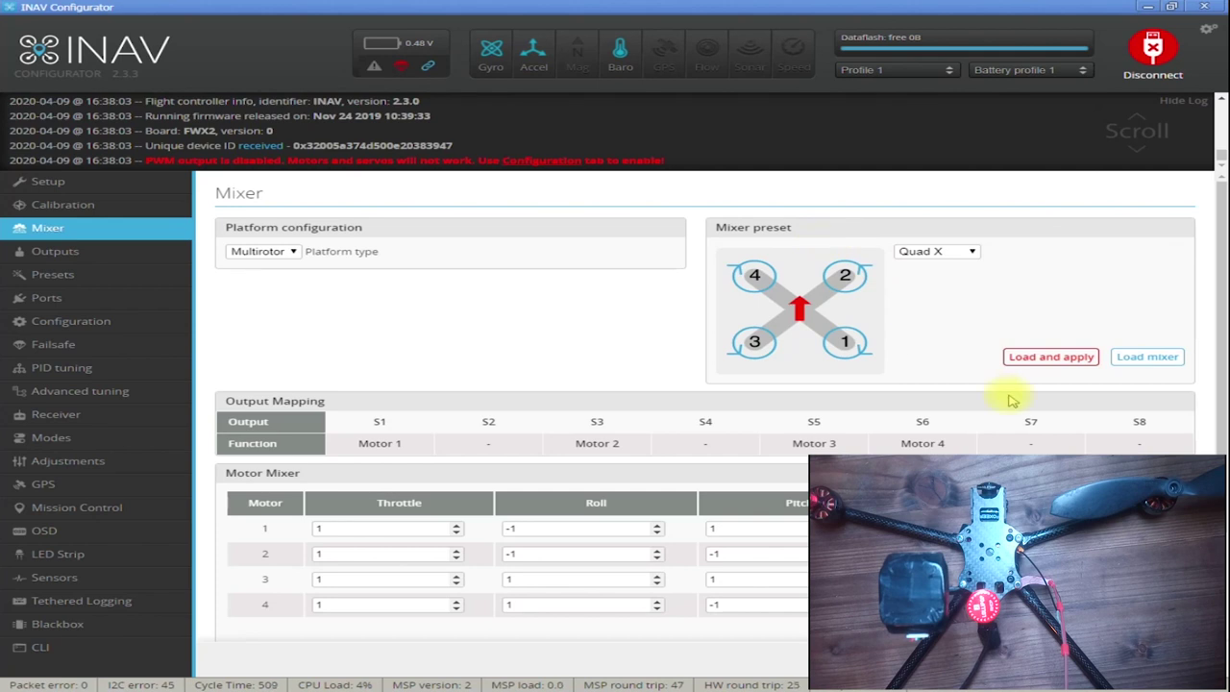
pyautogui.scroll(-2, 1009, 397)
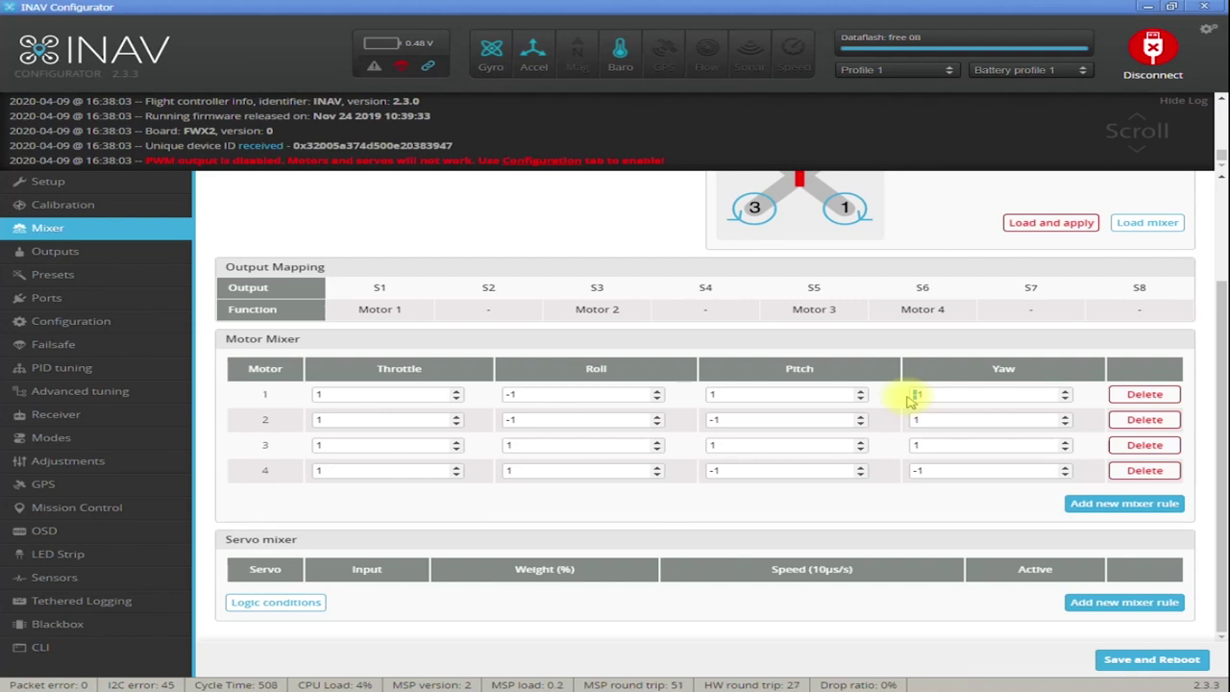
pyautogui.press('BackSpace')
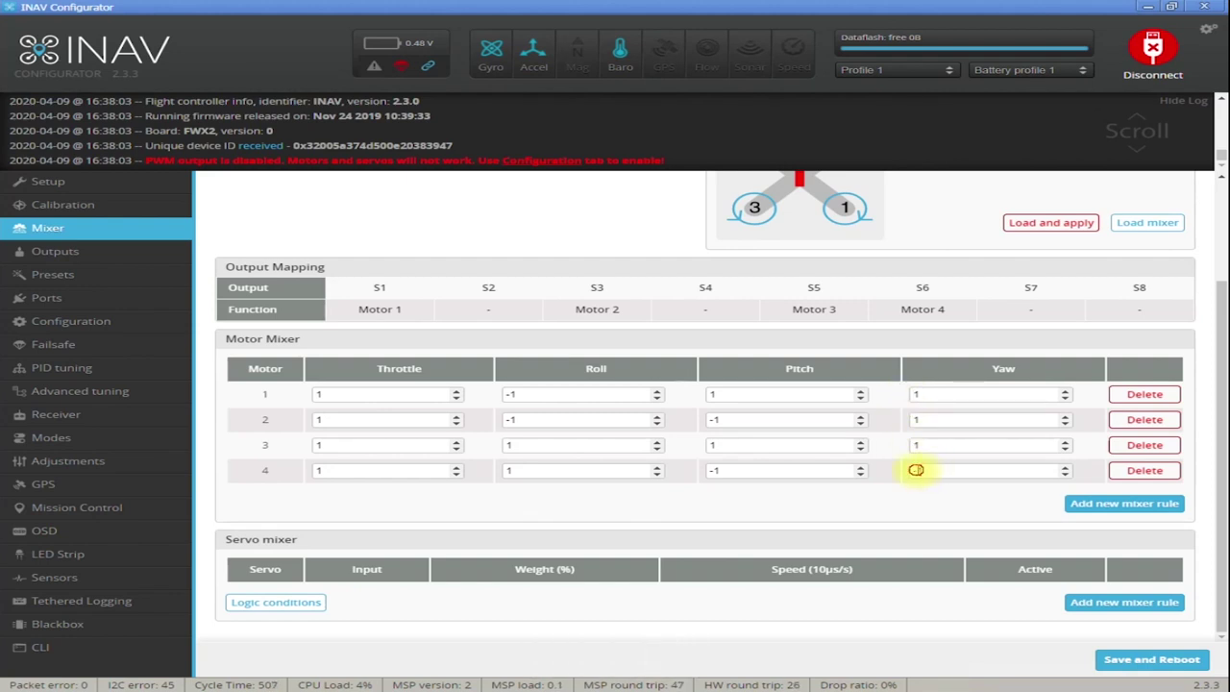
pyautogui.press('BackSpace')
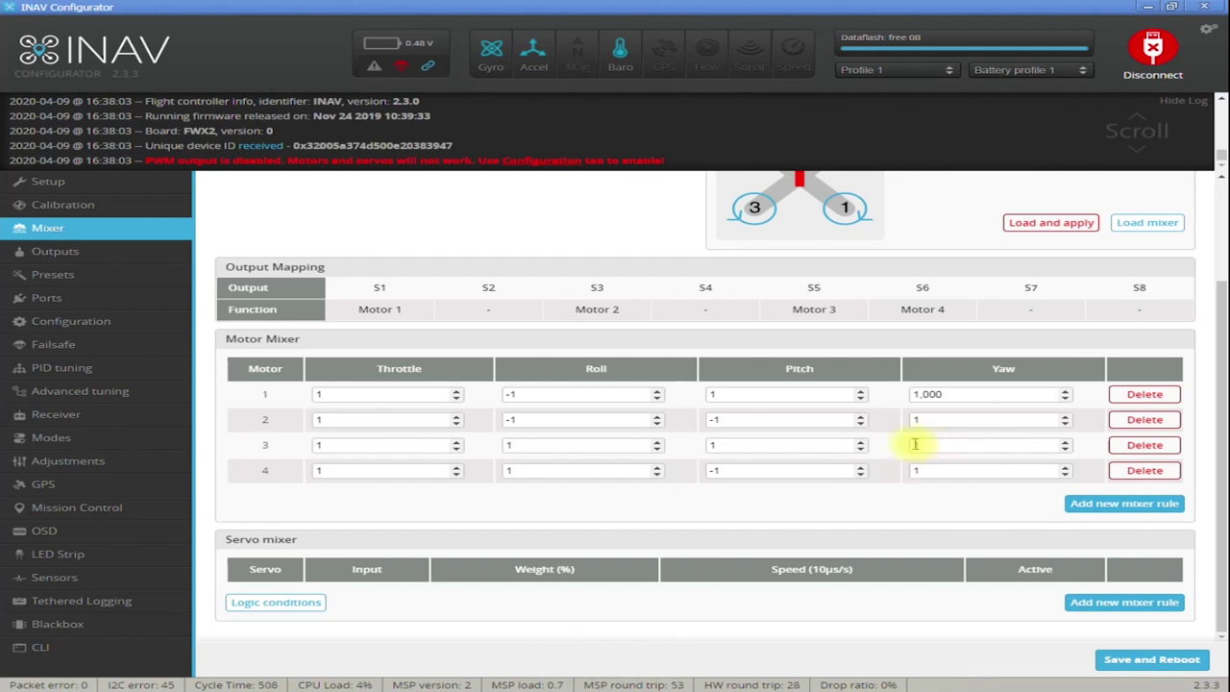
pyautogui.write('-1,000')
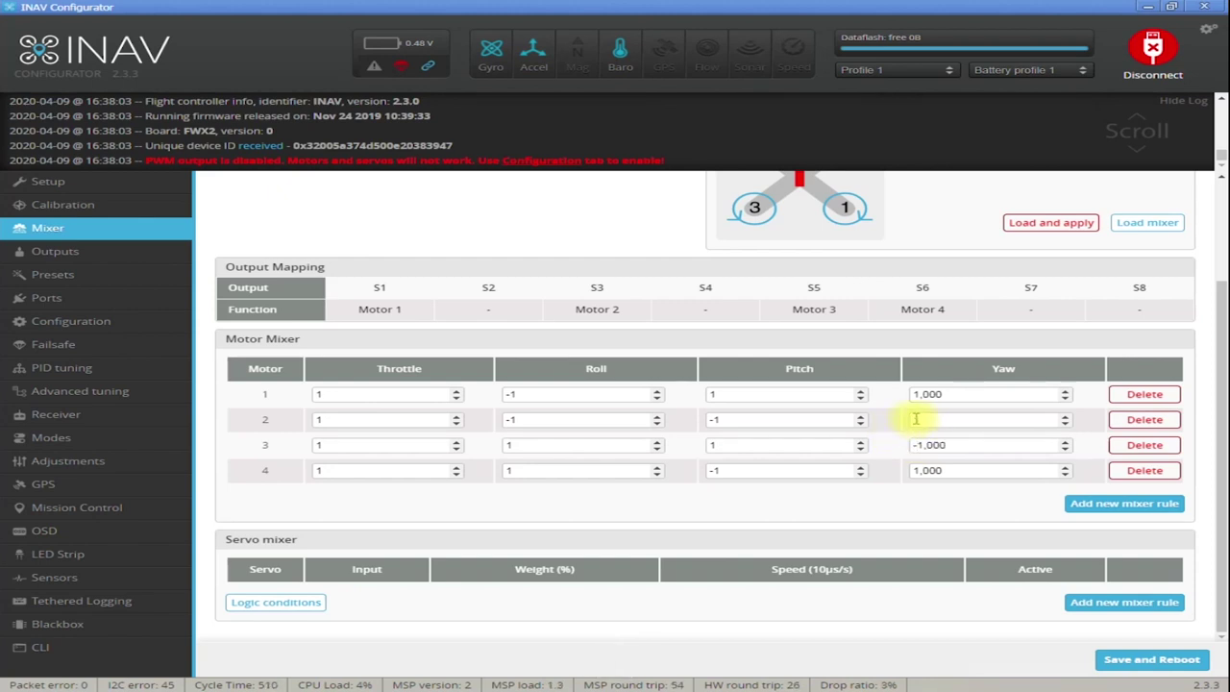
pyautogui.write('-1')
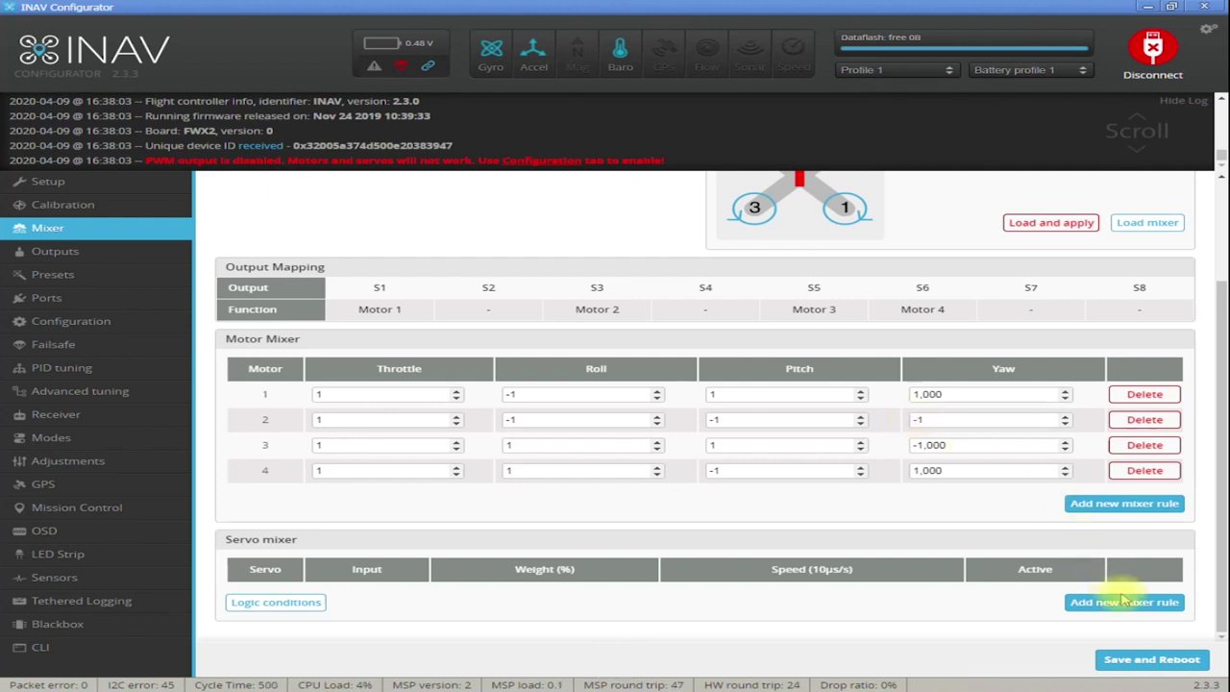
pyautogui.click(1134, 660)
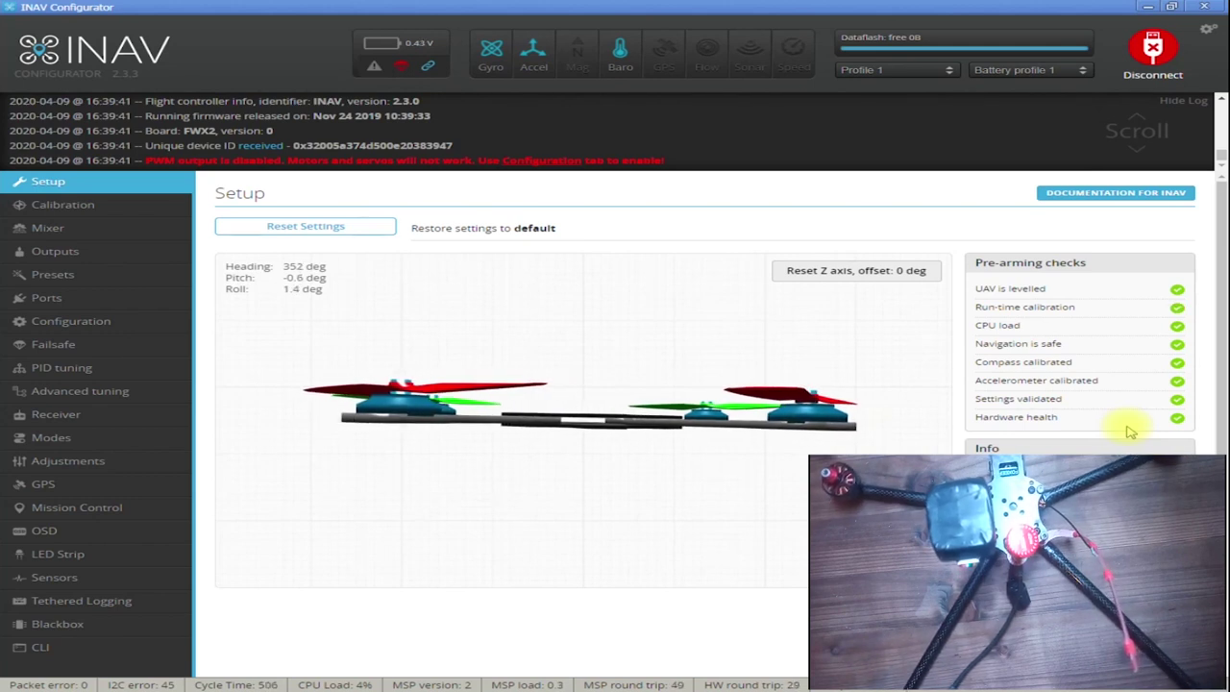
# Enable motor and servo output and set the ESC protocol to DSHOT300
pyautogui.click(130, 248)
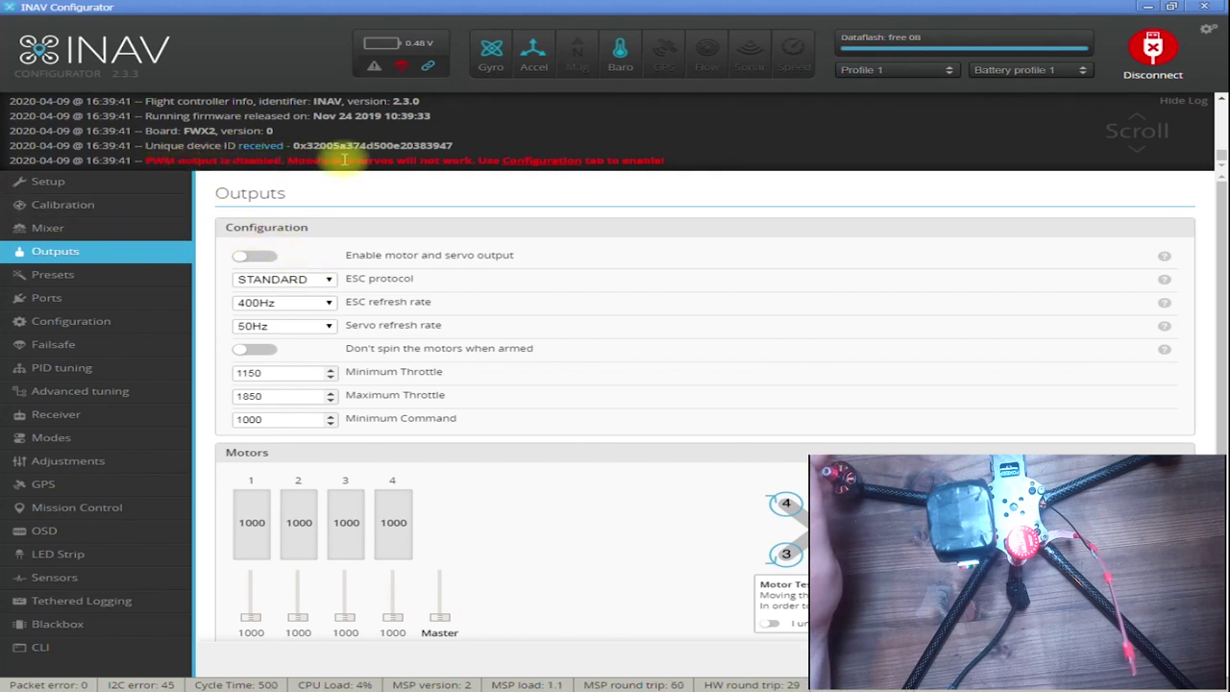
pyautogui.click(267, 258)
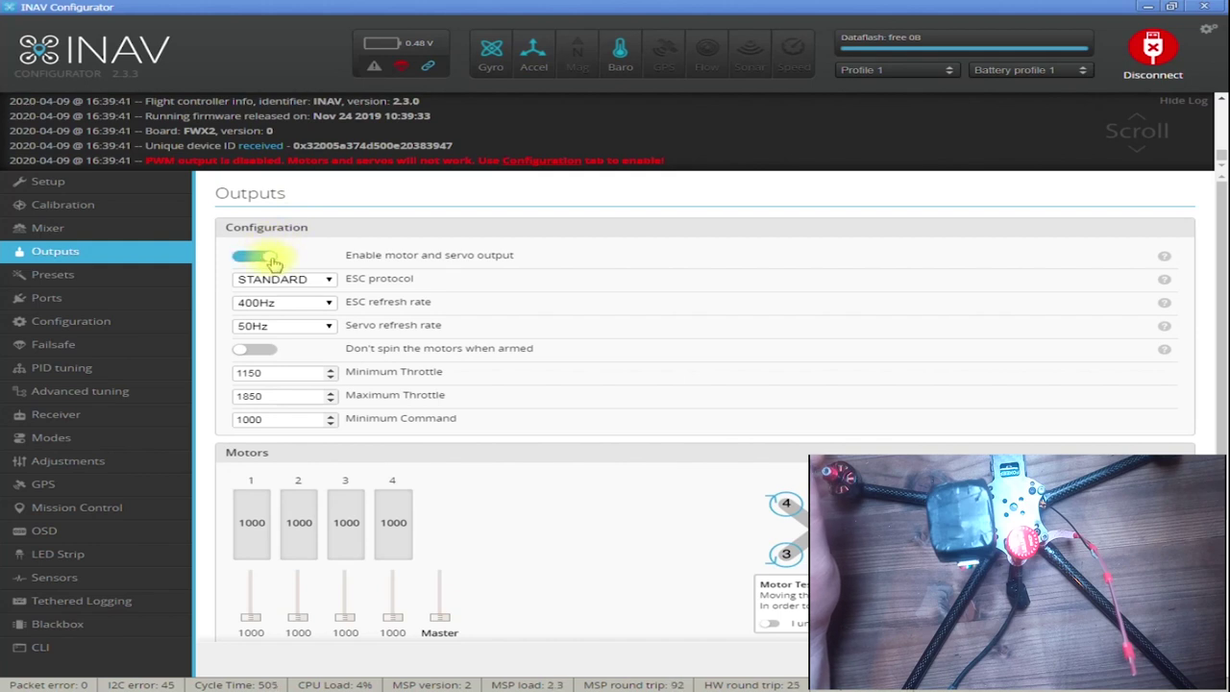
pyautogui.click(329, 279)
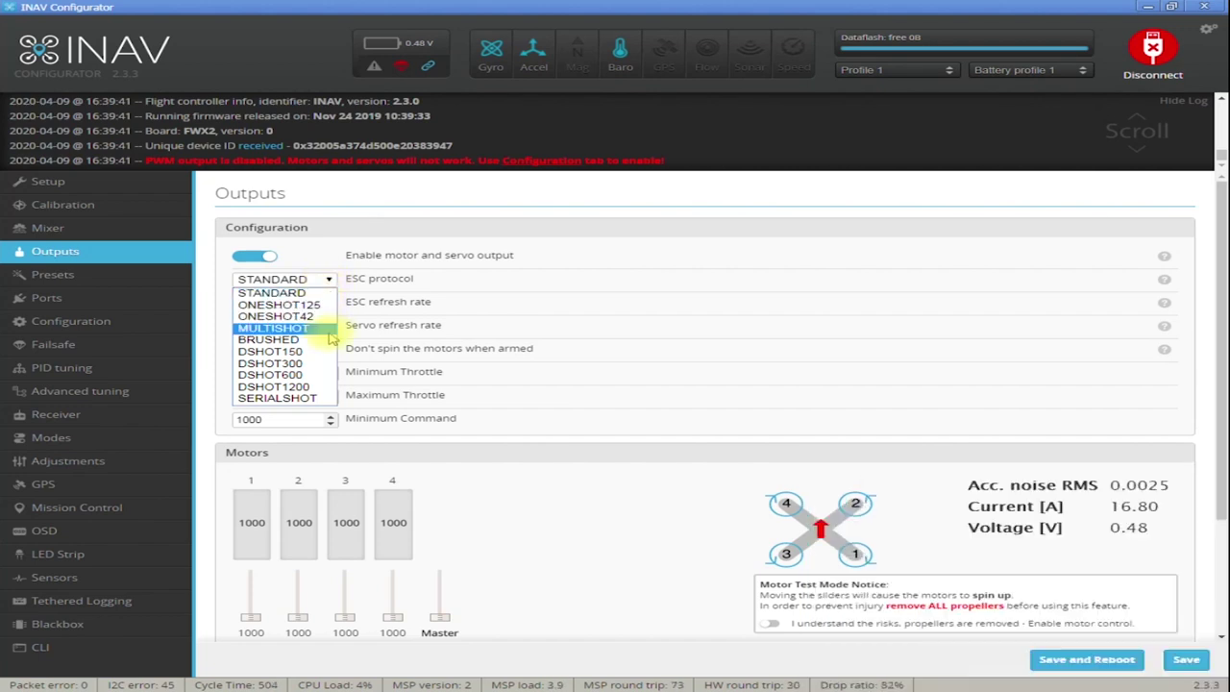
pyautogui.click(321, 363)
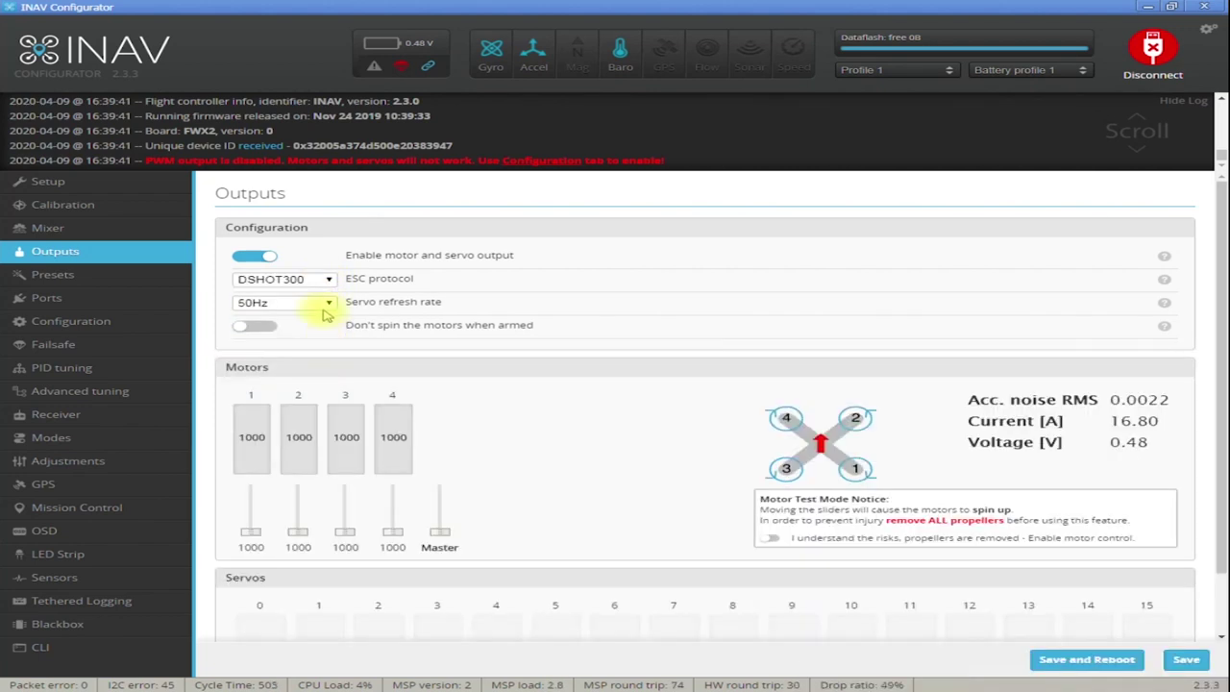
pyautogui.scroll(-2, 976, 280)
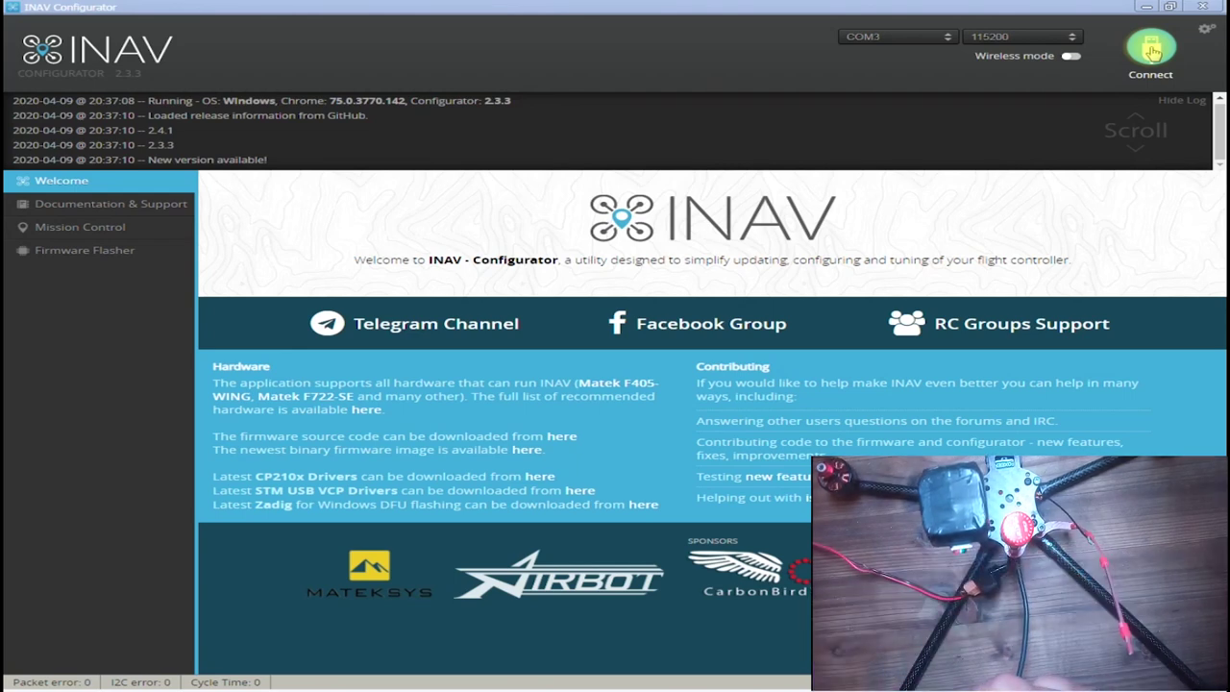
# Connect to the flight controller again and enable motor control for the motor test on the Outputs page
pyautogui.click(1152, 52)
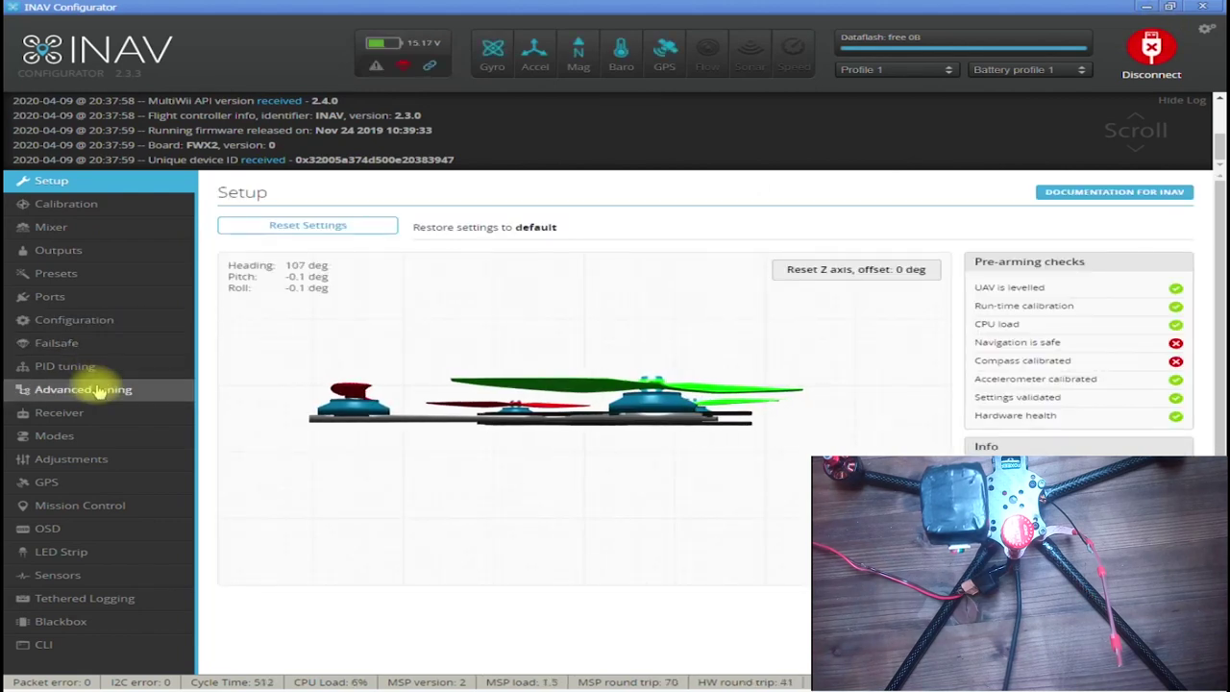
pyautogui.click(110, 252)
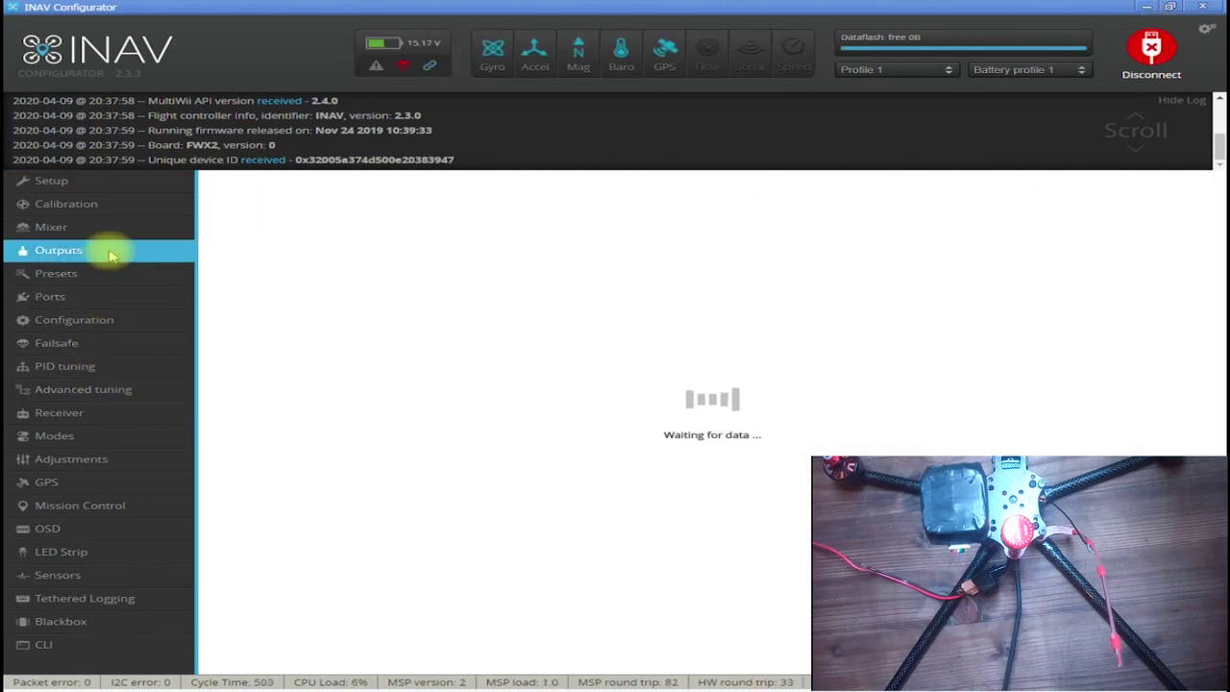
pyautogui.click(774, 467)
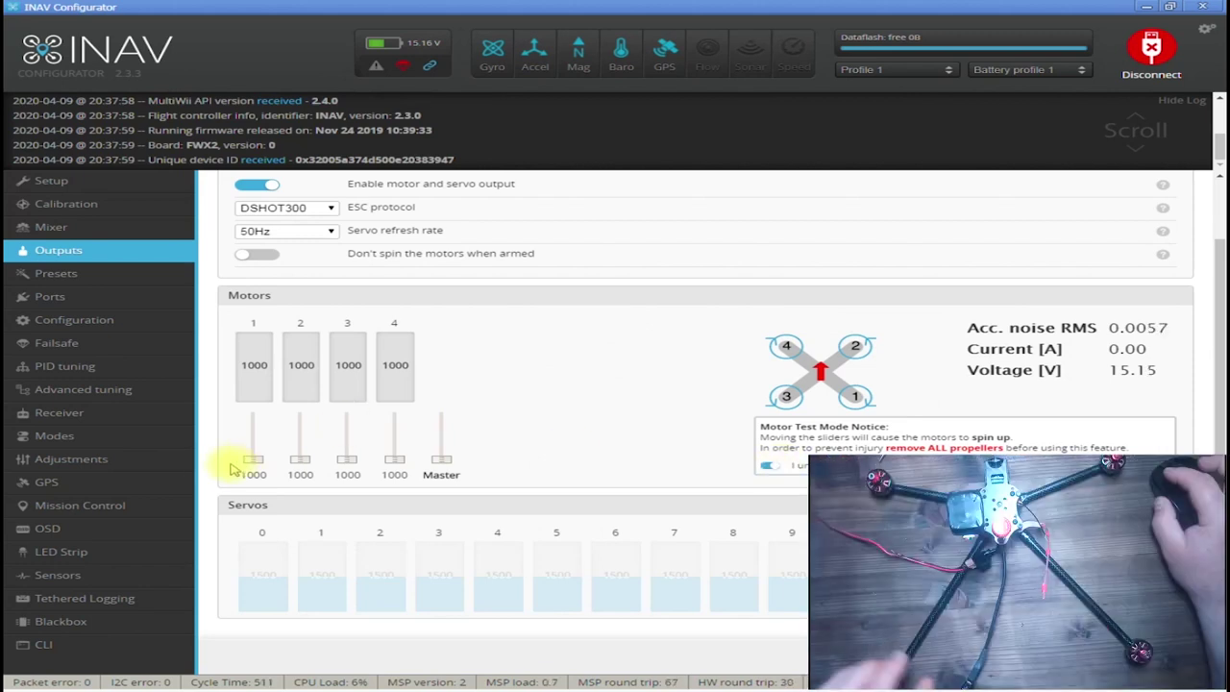
# Spin the motors individually in the motor test to check each one's position and rotation direction
pyautogui.moveTo(248, 465)
pyautogui.mouseDown()
pyautogui.moveTo(253, 448)
pyautogui.moveTo(254, 467)
pyautogui.mouseUp()
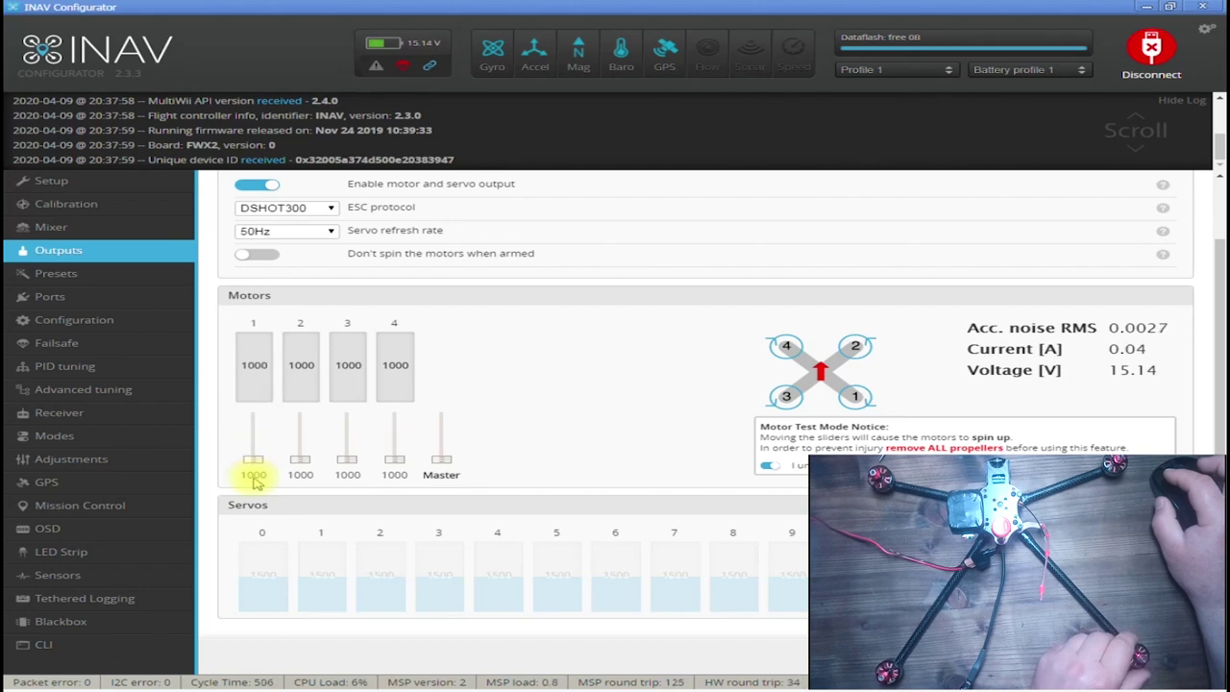
pyautogui.click(260, 465)
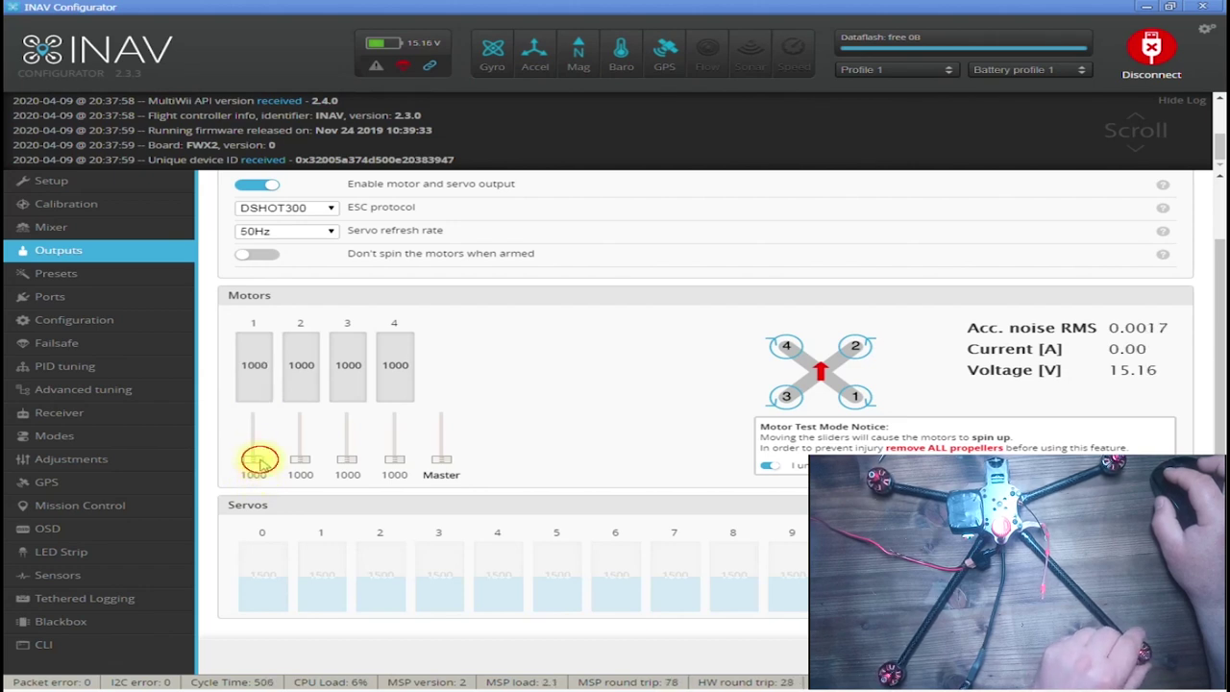
pyautogui.moveTo(261, 454); pyautogui.dragTo(269, 513)
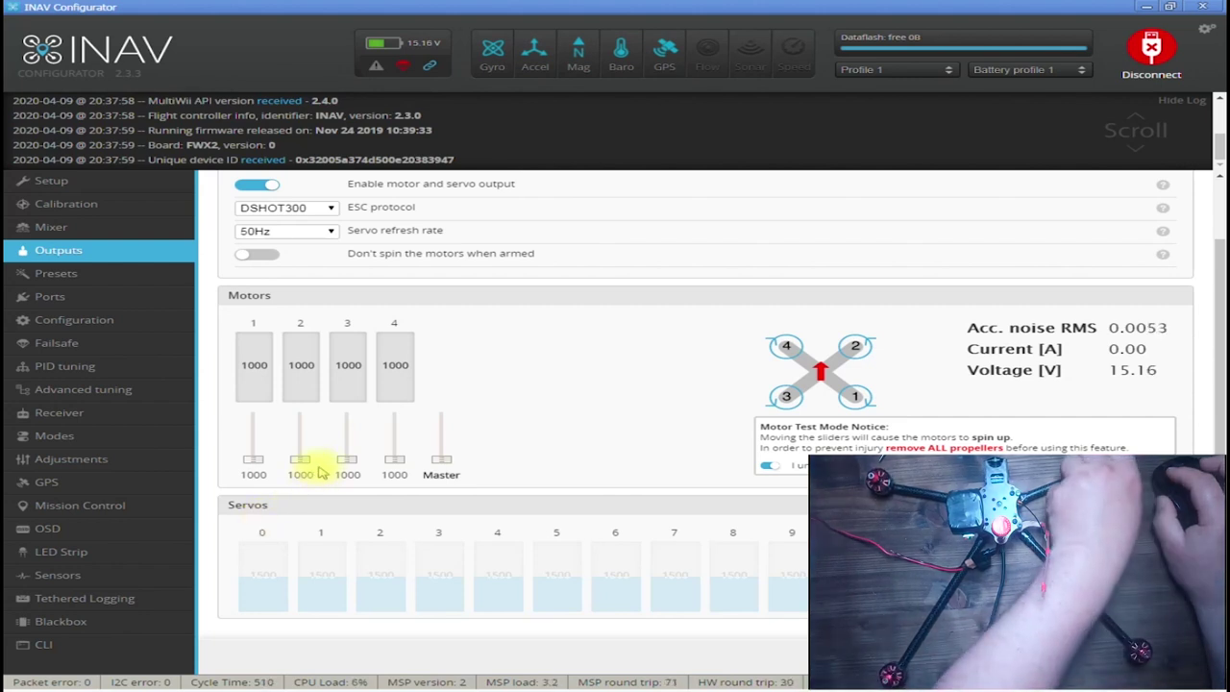
pyautogui.moveTo(300, 467)
pyautogui.mouseDown()
pyautogui.moveTo(310, 452)
pyautogui.moveTo(302, 478)
pyautogui.mouseUp()
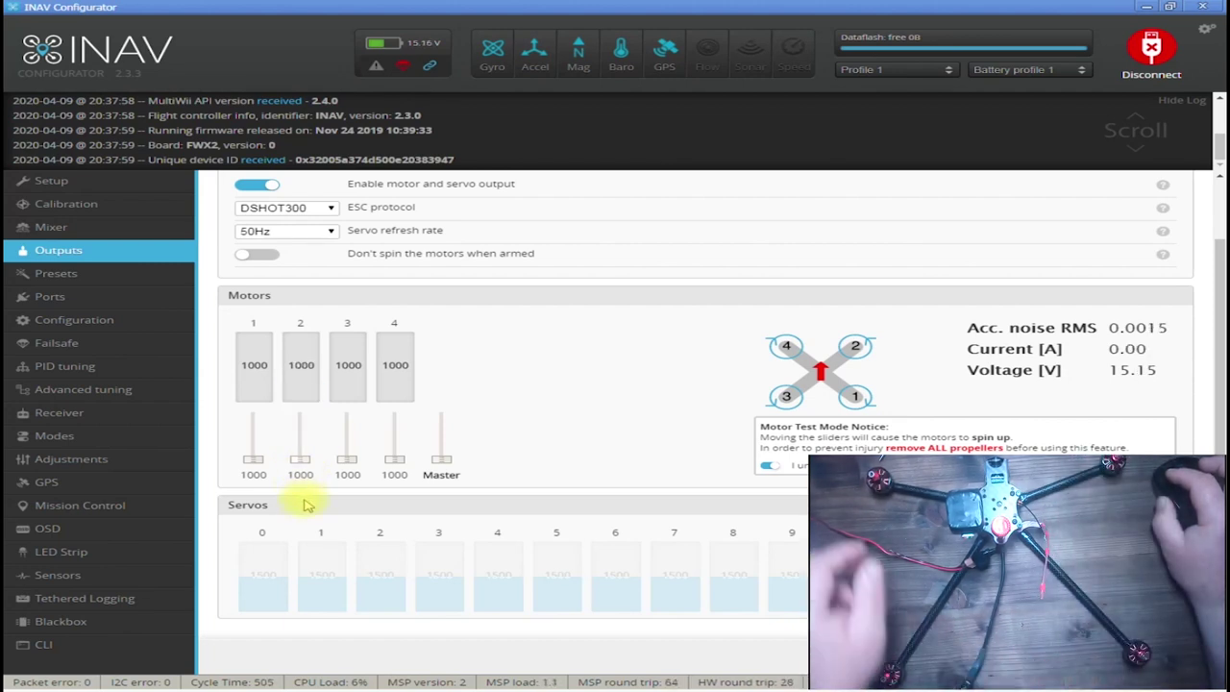
pyautogui.moveTo(340, 467); pyautogui.dragTo(389, 507)
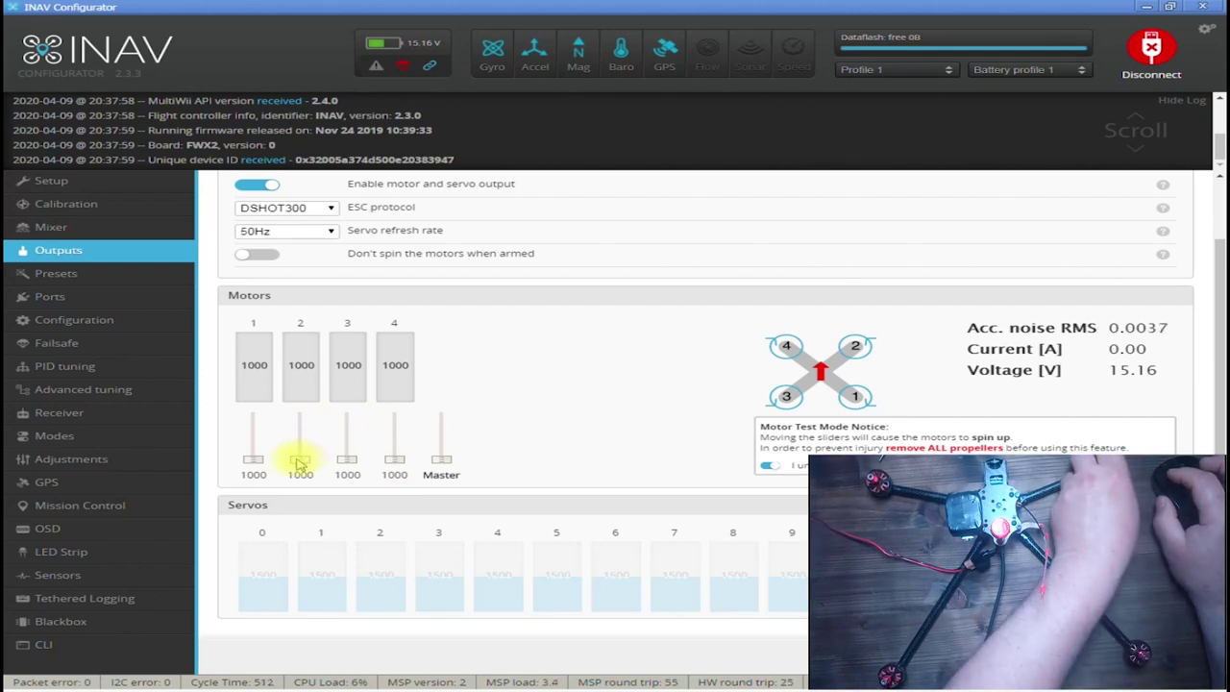
pyautogui.moveTo(300, 464)
pyautogui.mouseDown()
pyautogui.moveTo(301, 452)
pyautogui.moveTo(297, 467)
pyautogui.mouseUp()
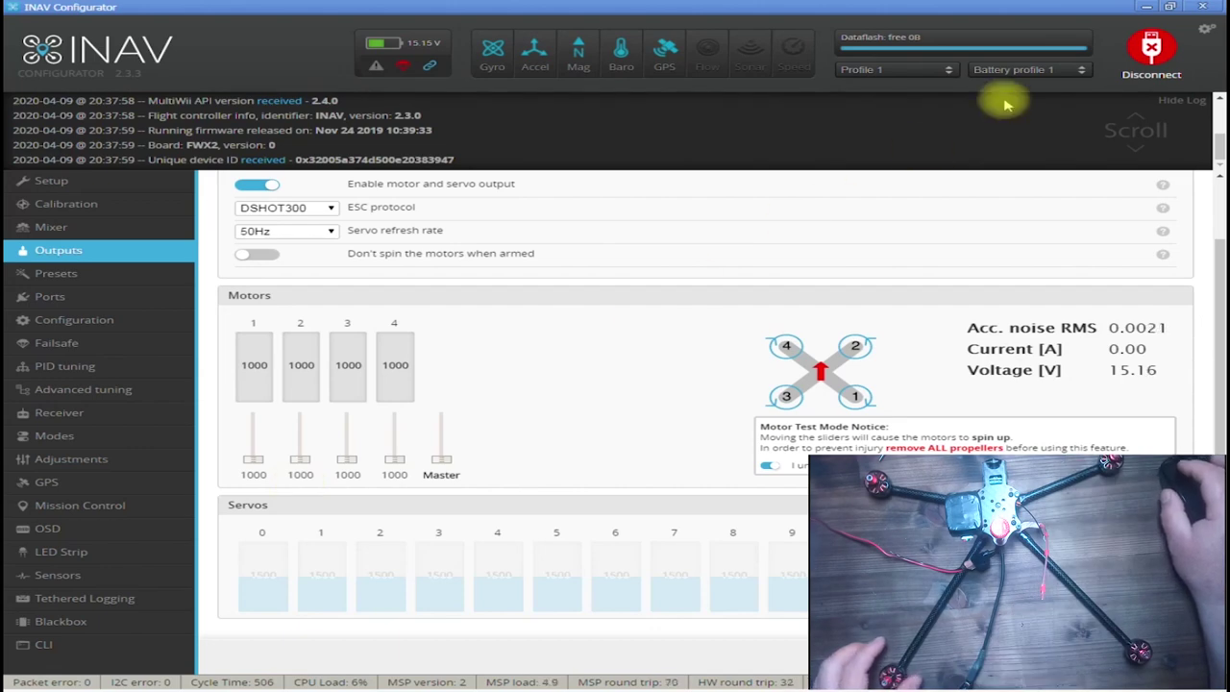
# Close INAV Configurator and launch BLHeliSuite32.exe from the BLHeliSuite32_32710 folder
pyautogui.click(1203, 7)
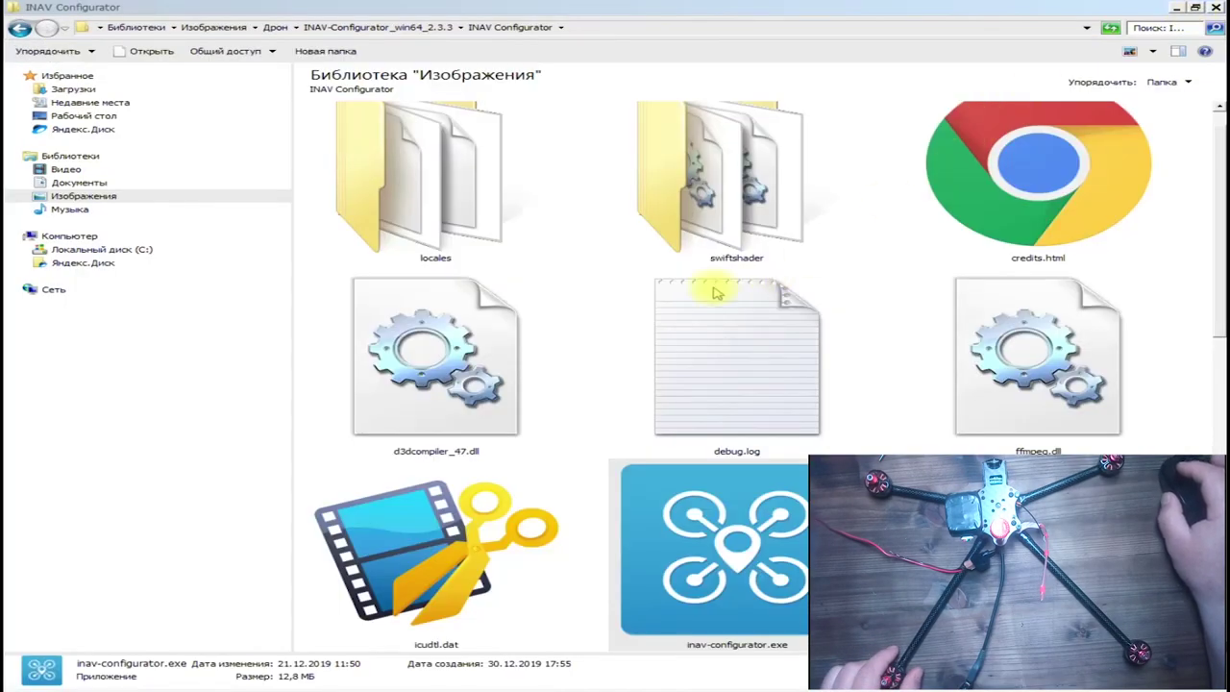
pyautogui.click(18, 29)
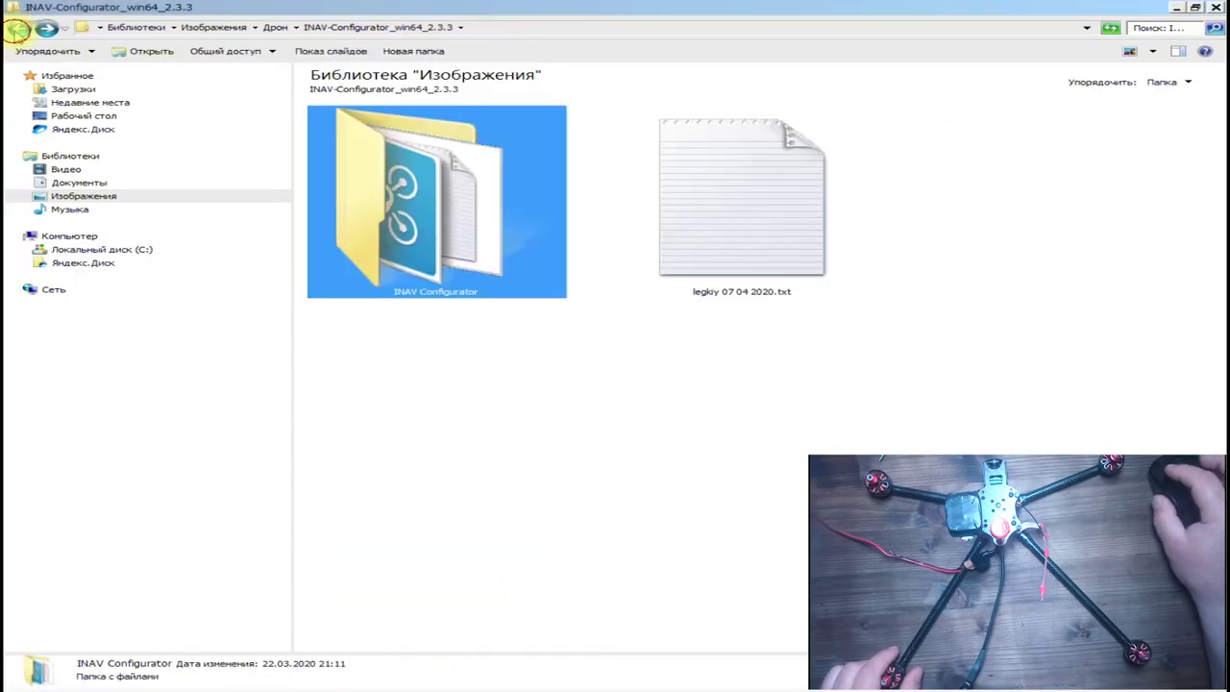
pyautogui.click(18, 29)
pyautogui.doubleClick(505, 382)
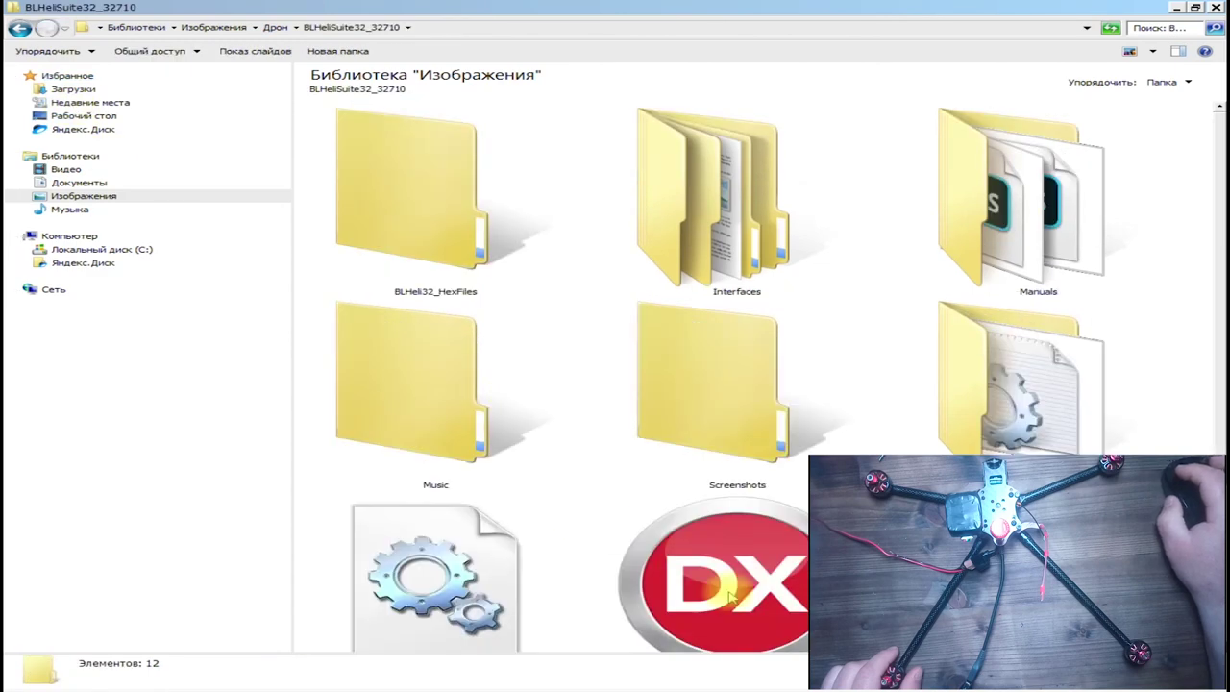
pyautogui.doubleClick(675, 563)
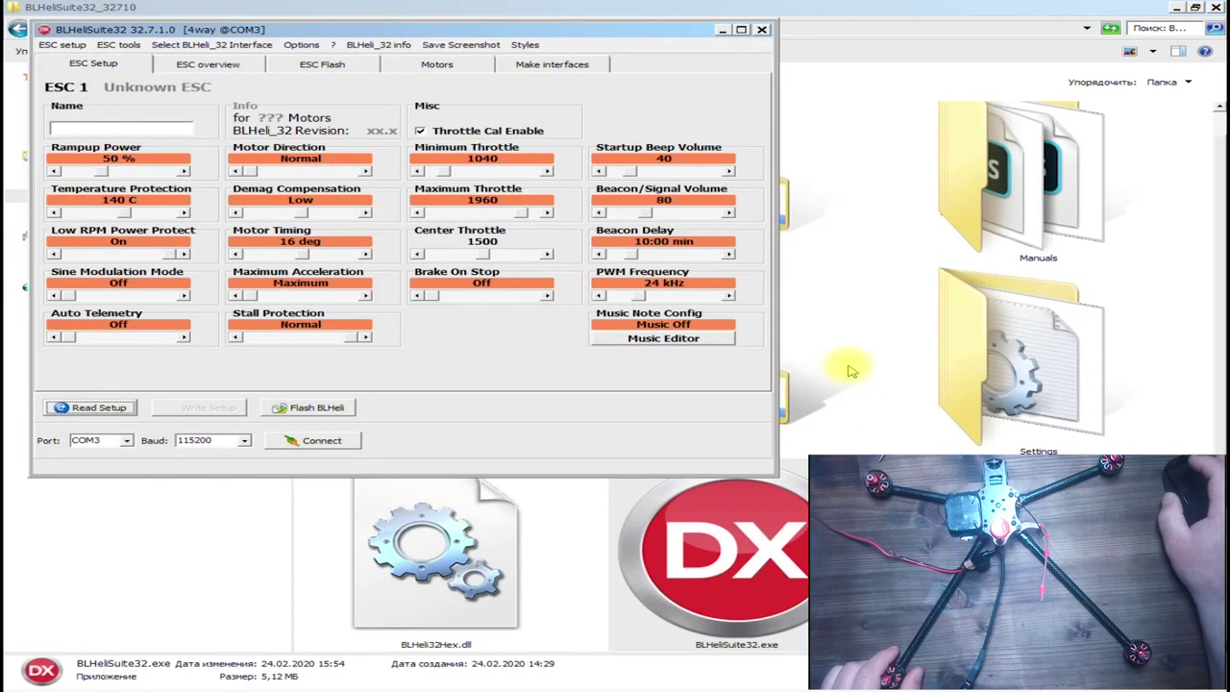
# Connect to the flight controller on COM3 at 115200 baud and read the setup of all ESCs
pyautogui.click(306, 446)
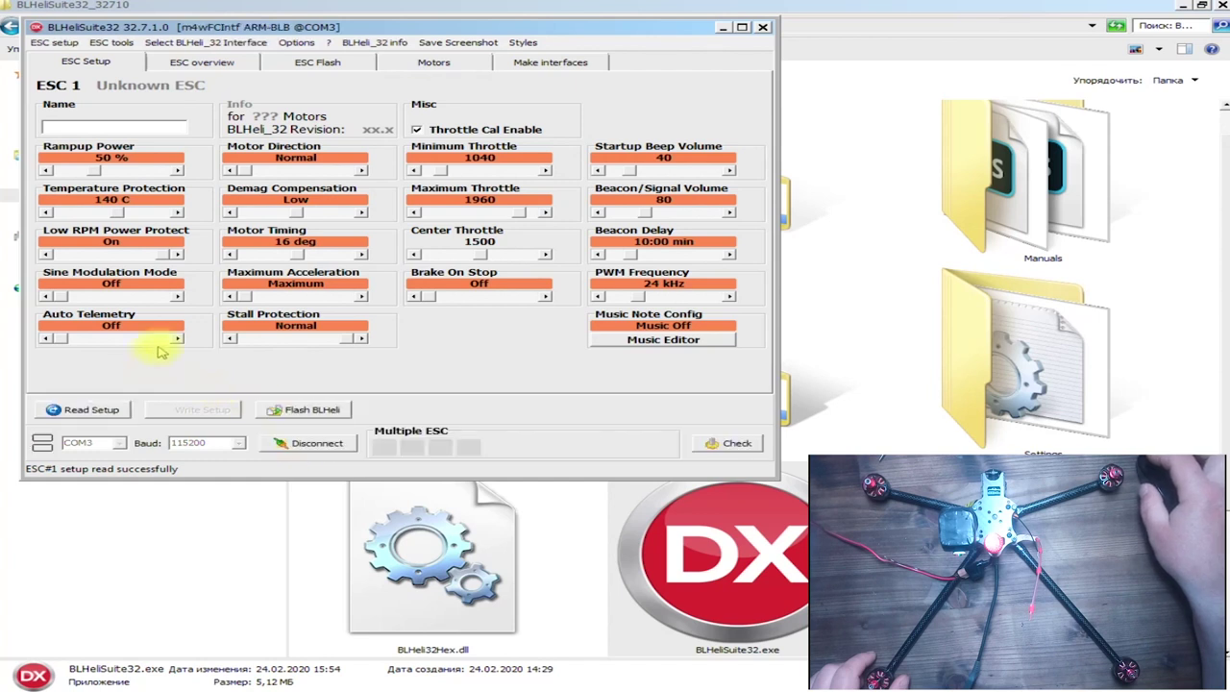
pyautogui.click(91, 410)
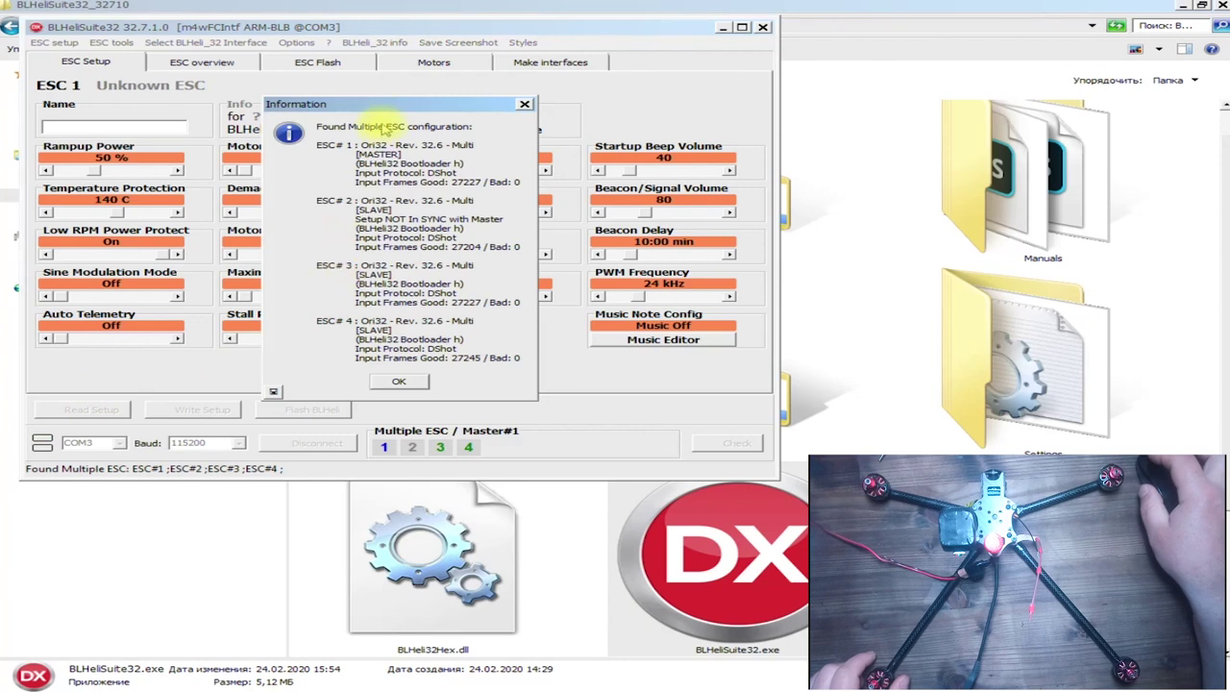
pyautogui.click(402, 382)
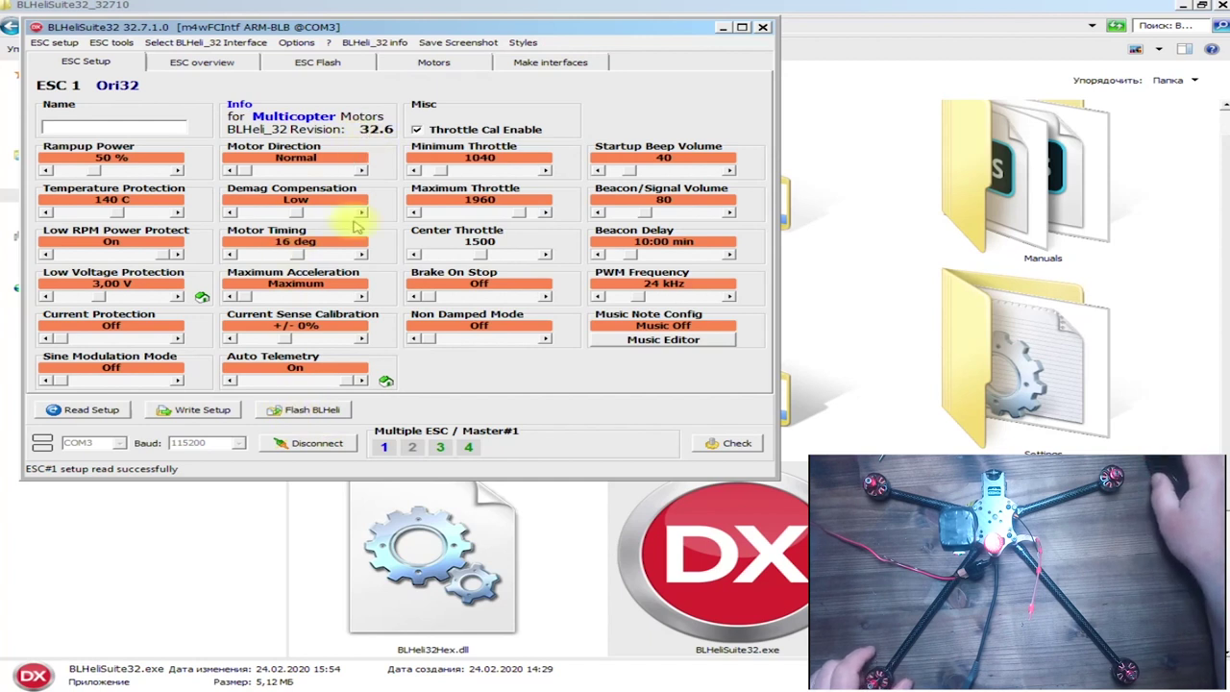
# Flash ESC 1 with the latest Ori32 BLHeli_32 firmware, revision 32.7, and write its current settings back
pyautogui.click(315, 410)
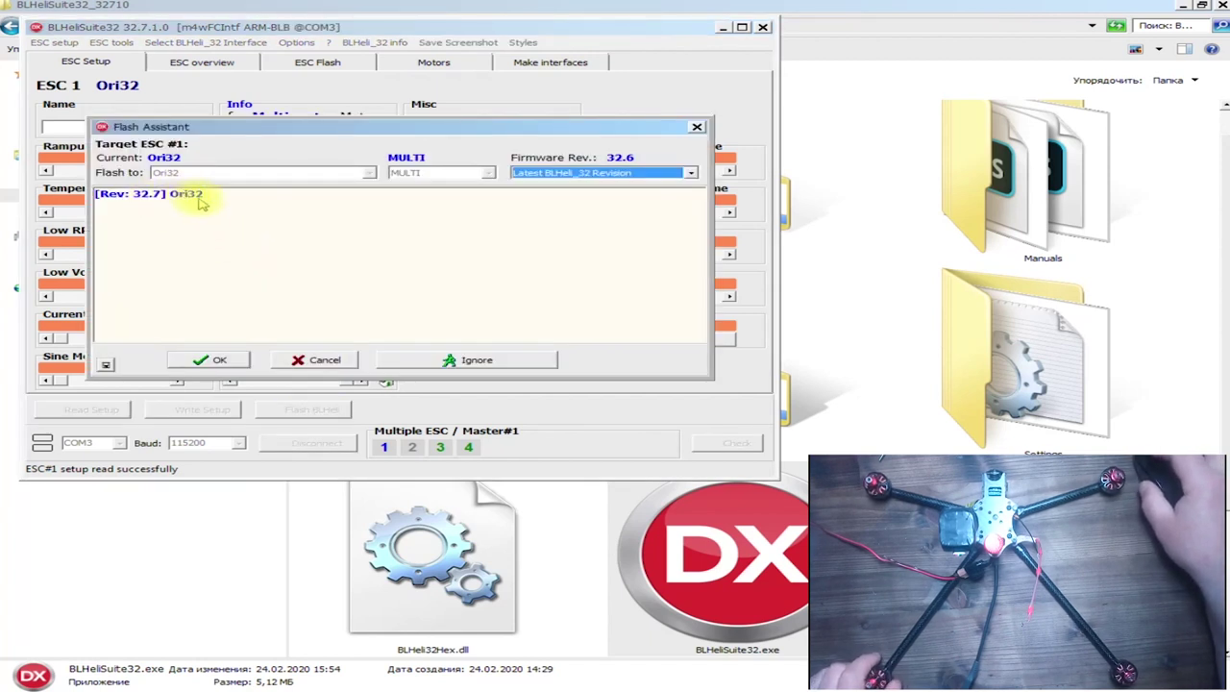
pyautogui.click(217, 362)
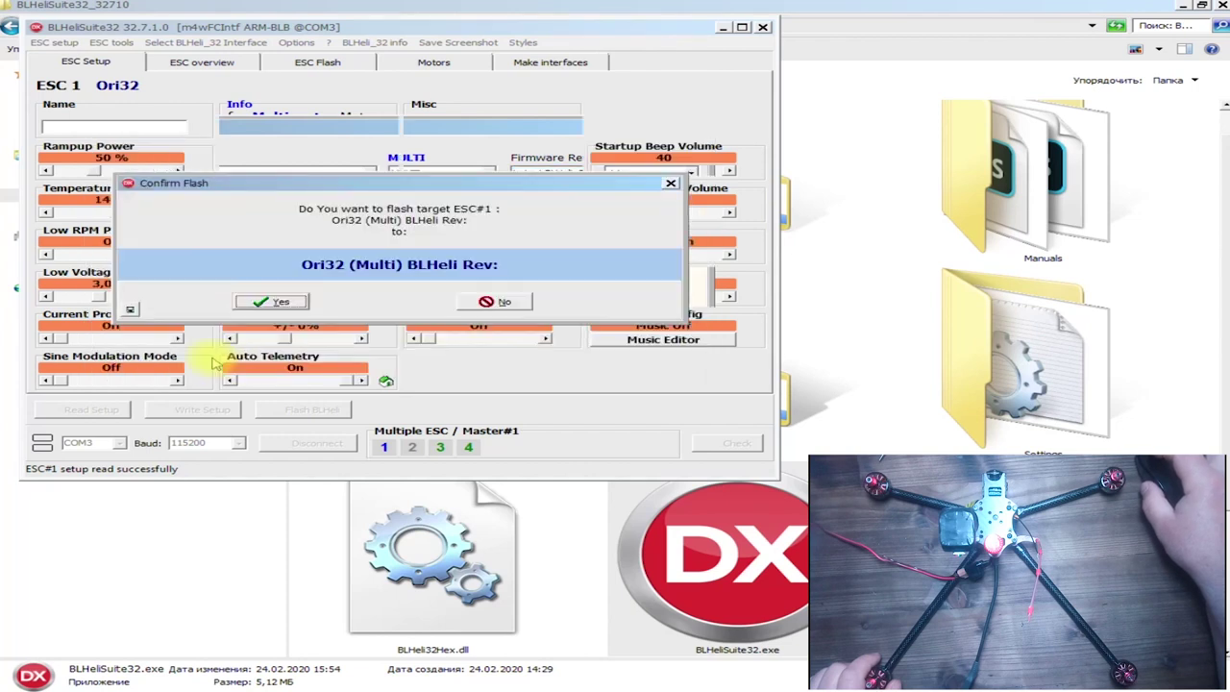
pyautogui.click(279, 304)
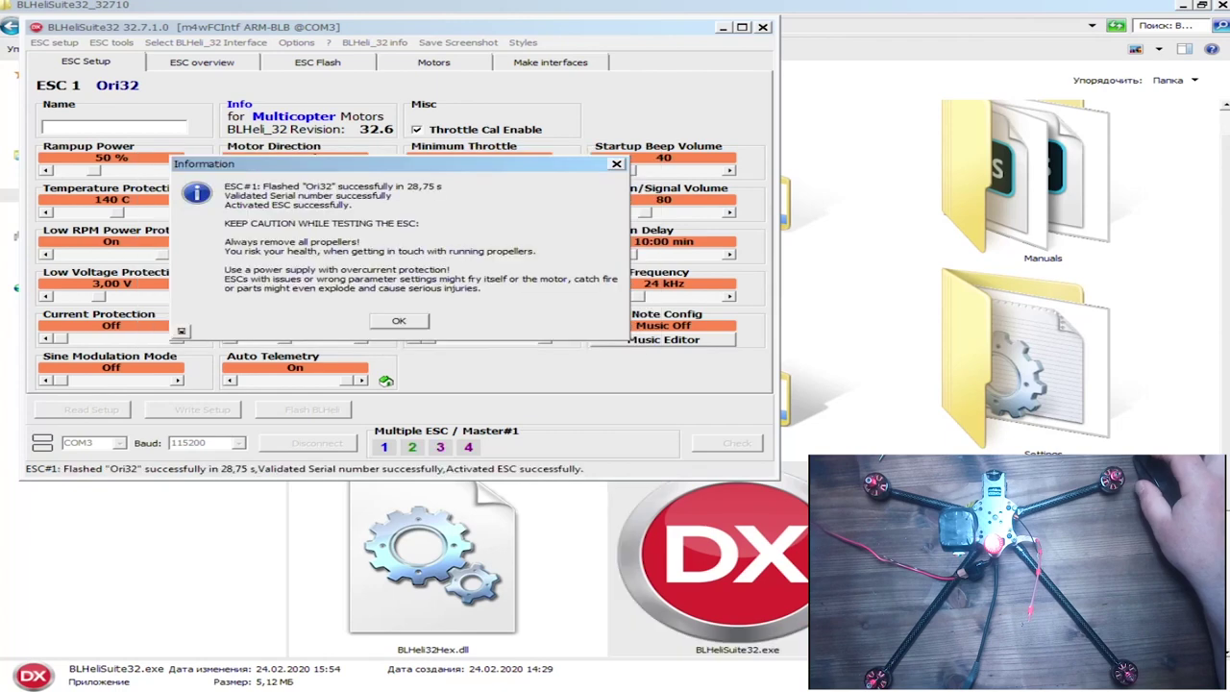
pyautogui.click(625, 402)
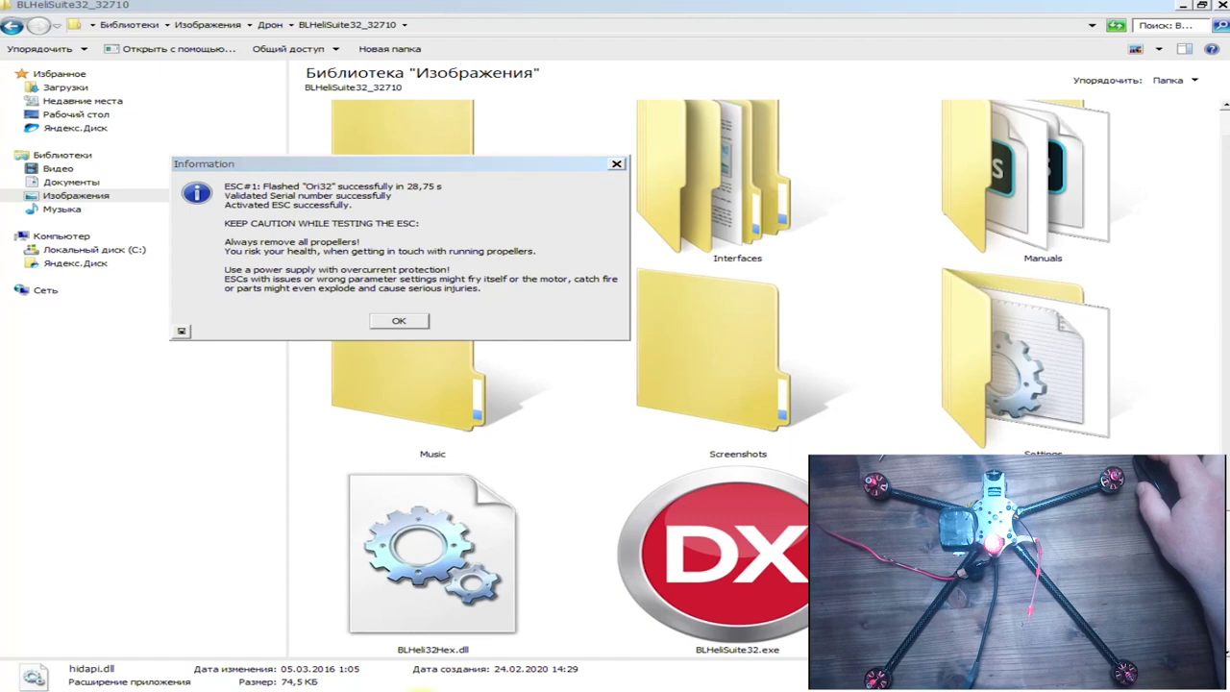
pyautogui.click(399, 321)
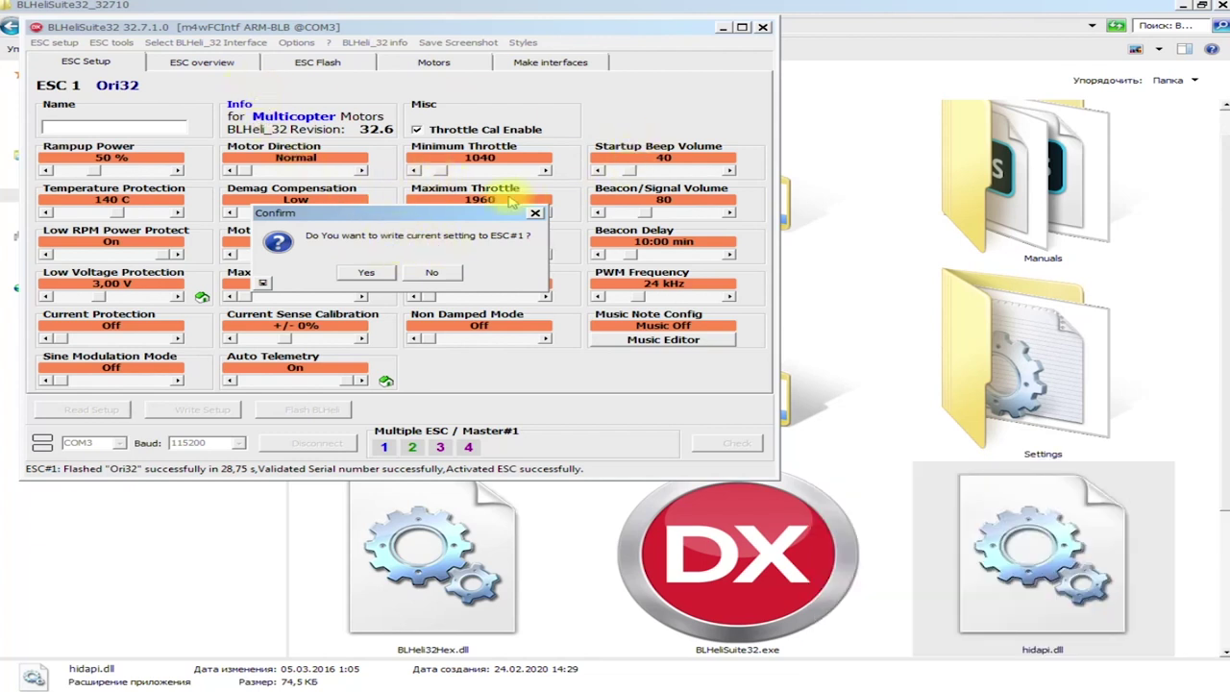
pyautogui.click(367, 273)
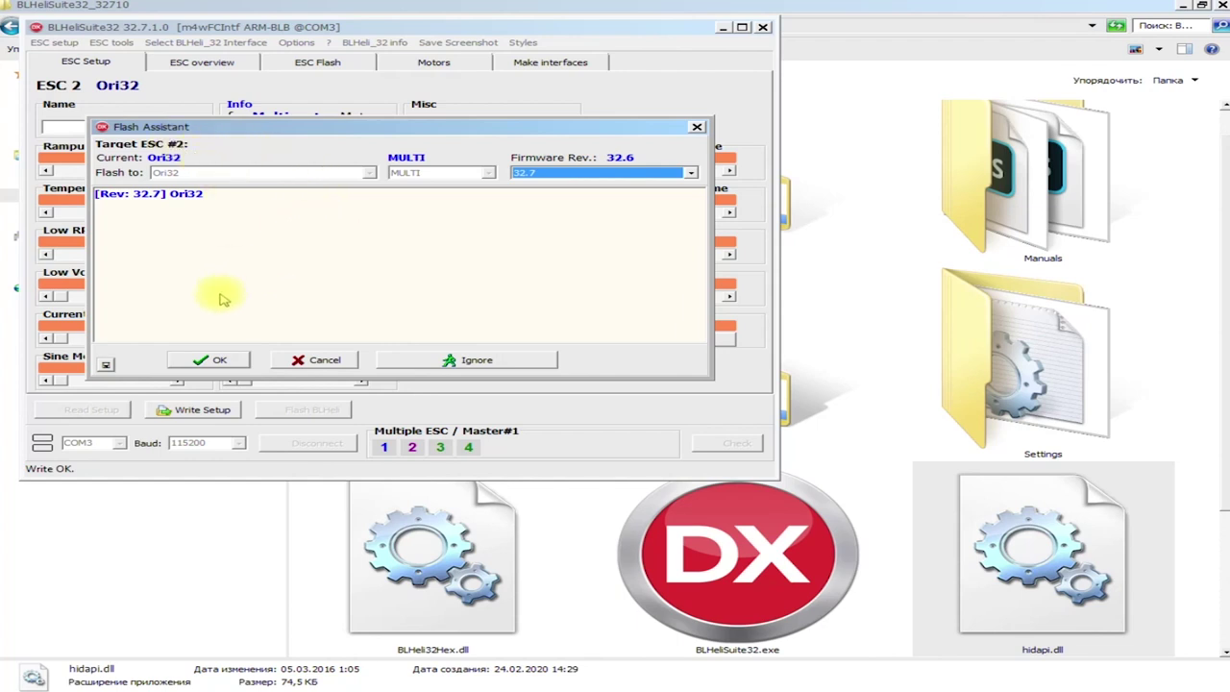
# Flash ESC 2 with Ori32 firmware revision 32.7 and acknowledge the result
pyautogui.click(219, 360)
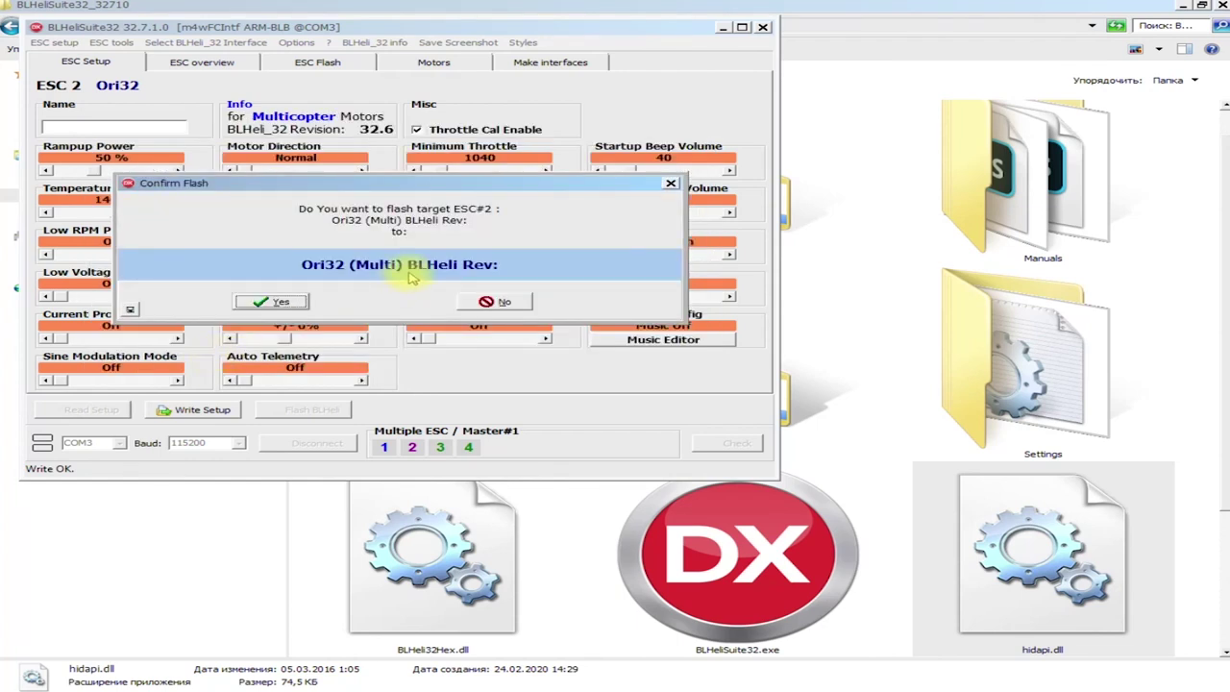
pyautogui.click(276, 302)
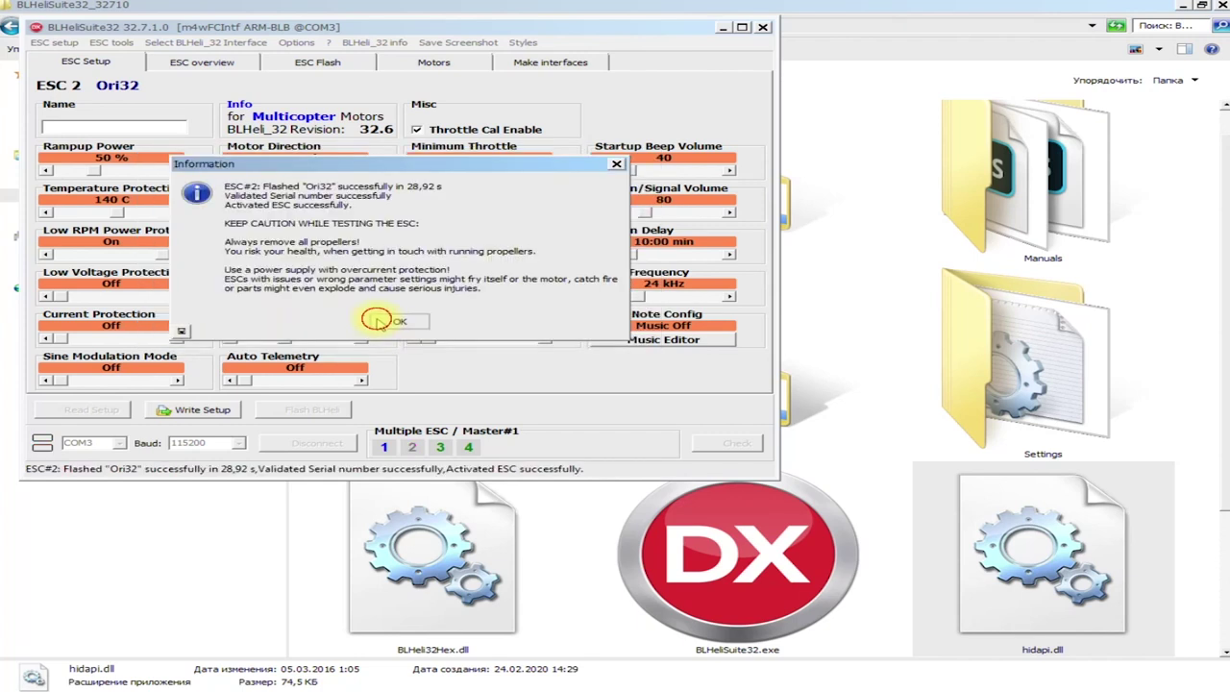
pyautogui.click(338, 321)
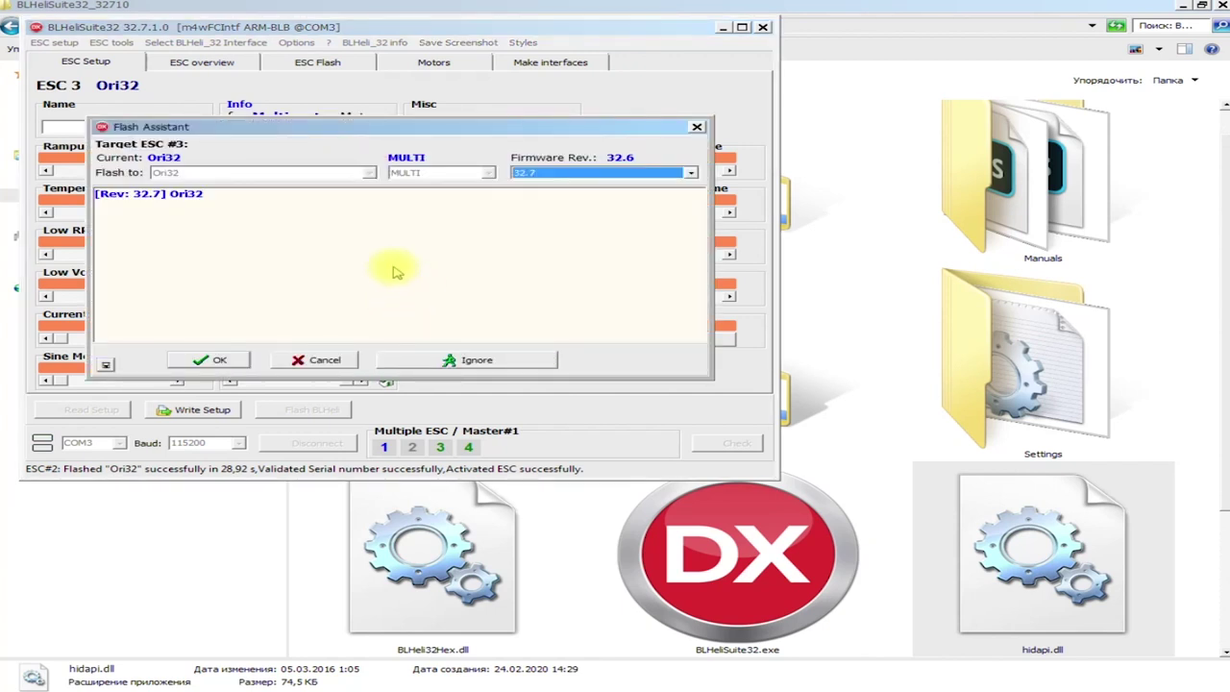
# Flash ESC 3 with Ori32 firmware revision 32.7 and write its current settings back
pyautogui.click(220, 362)
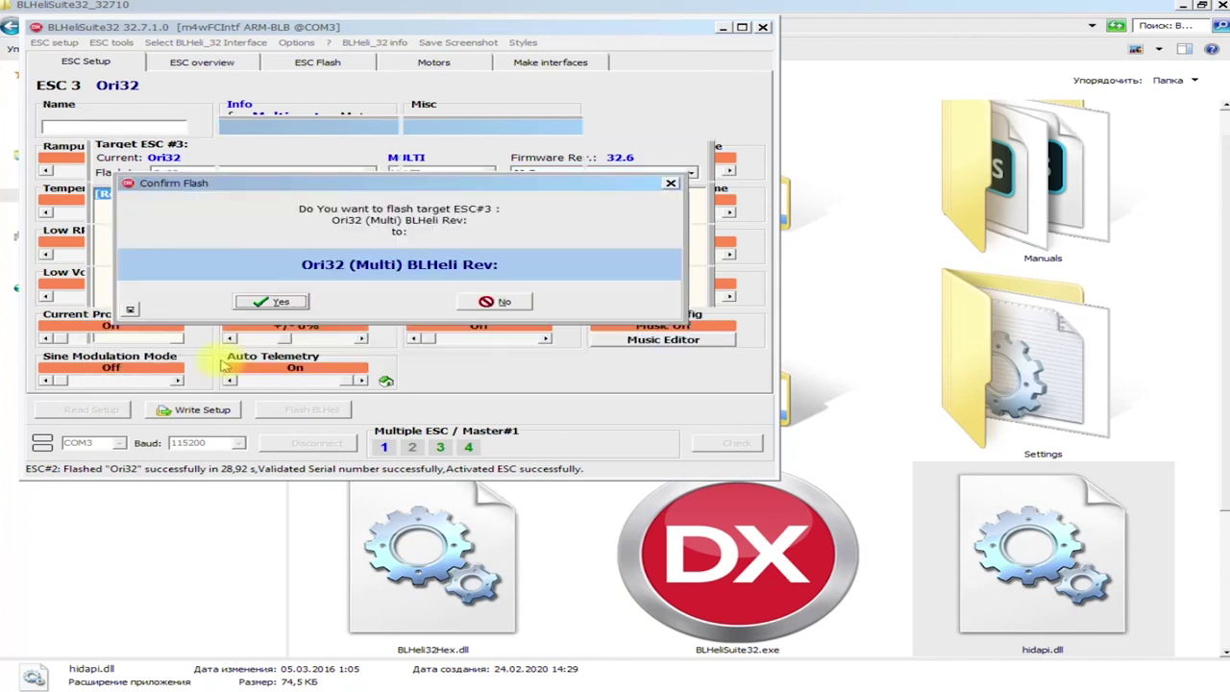
pyautogui.click(282, 304)
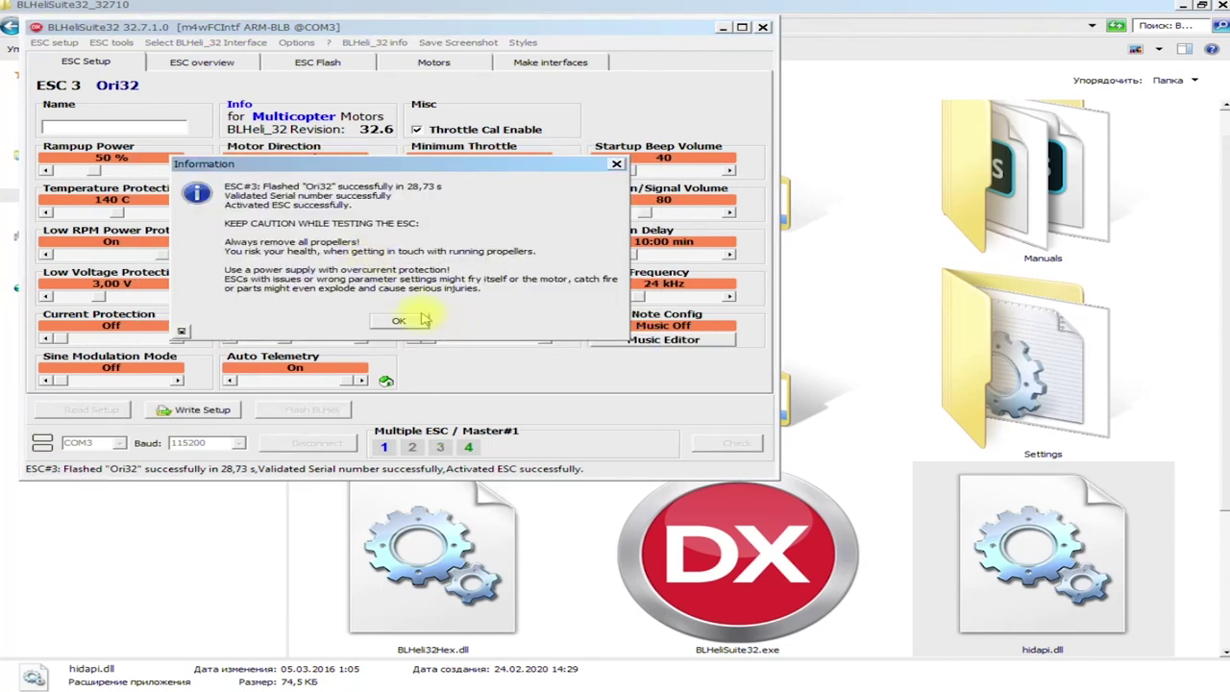
pyautogui.click(400, 323)
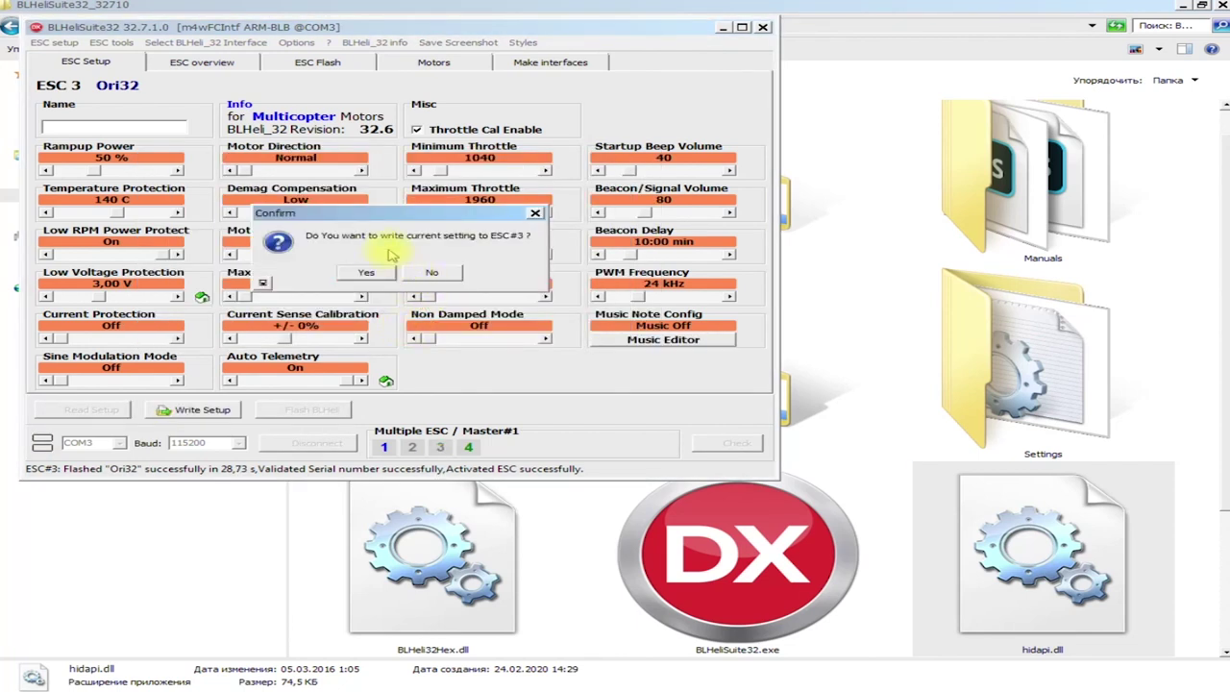
pyautogui.click(366, 275)
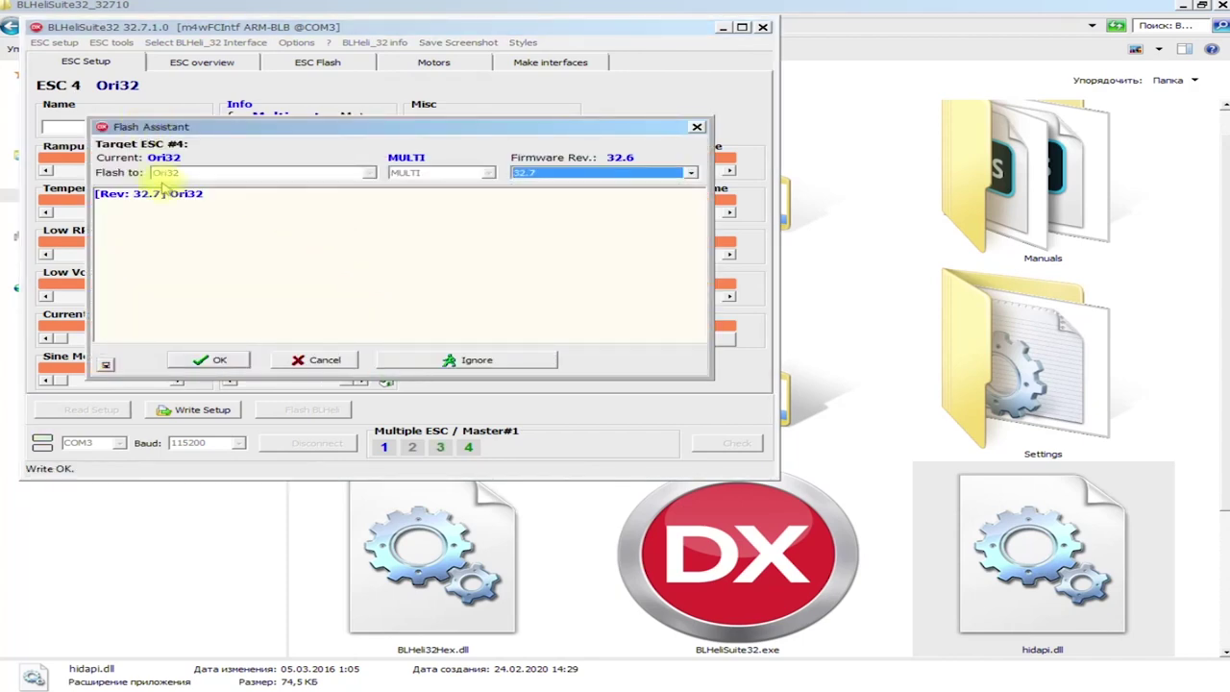
# Flash ESC 4 with Ori32 firmware revision 32.7, write its settings back, and acknowledge the multiple-ESC summary
pyautogui.click(207, 359)
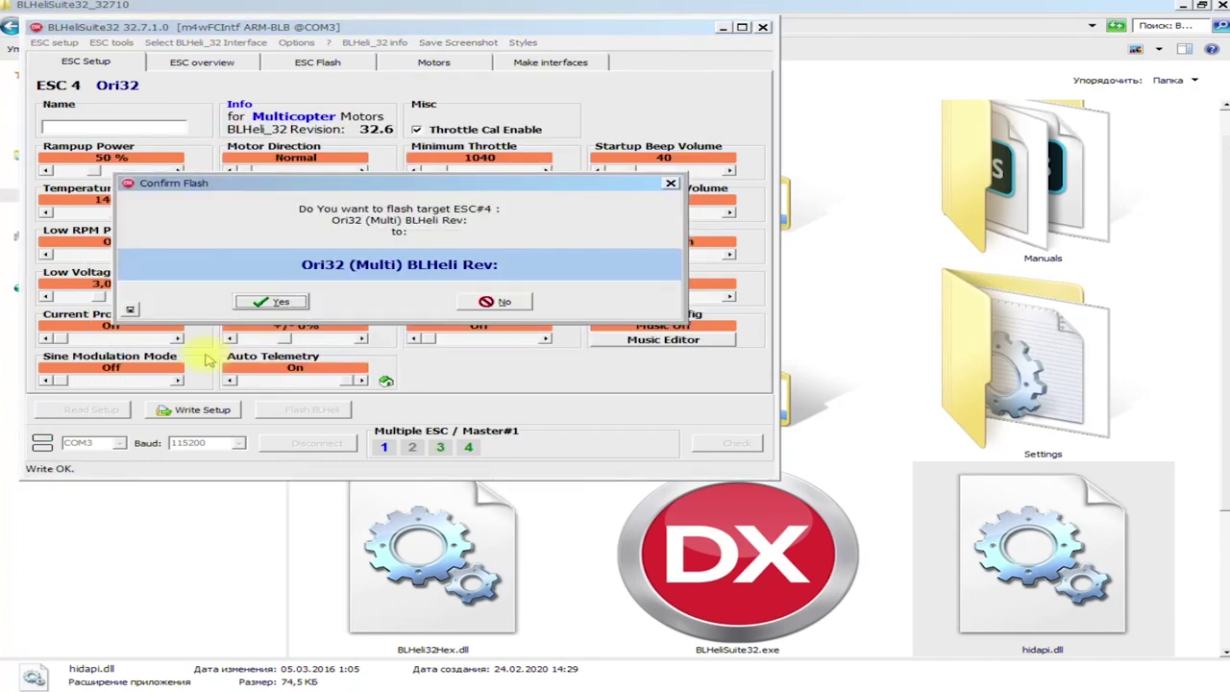
pyautogui.click(281, 304)
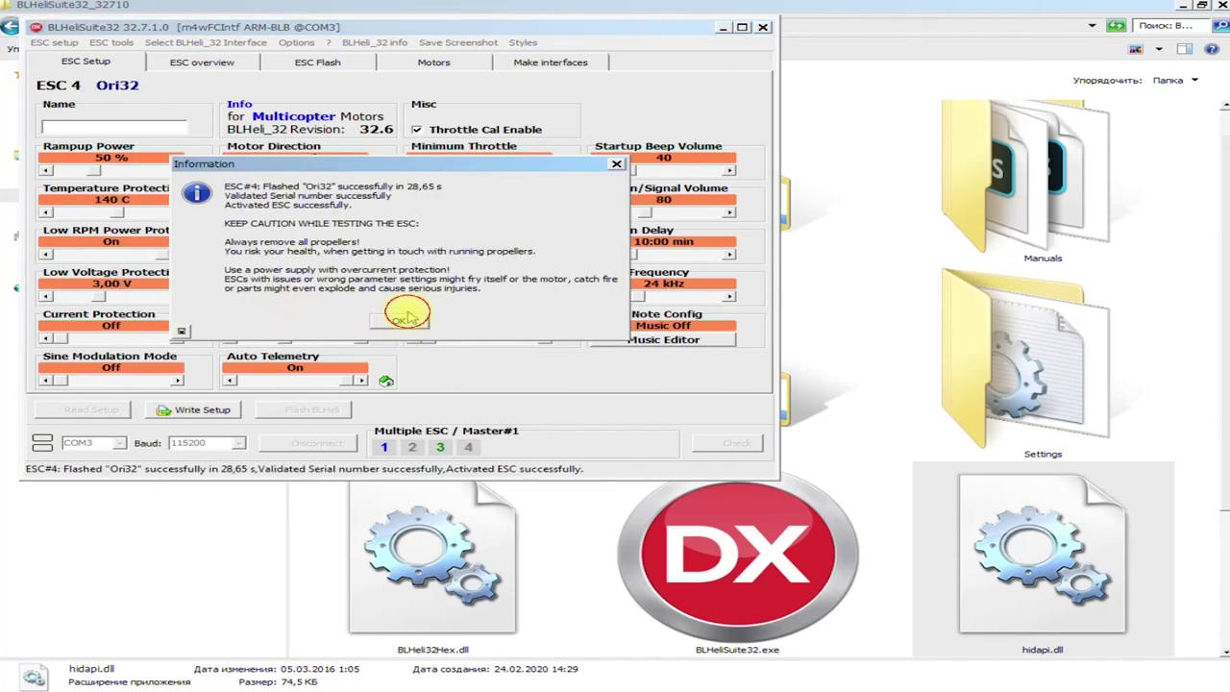
pyautogui.click(402, 328)
pyautogui.click(375, 274)
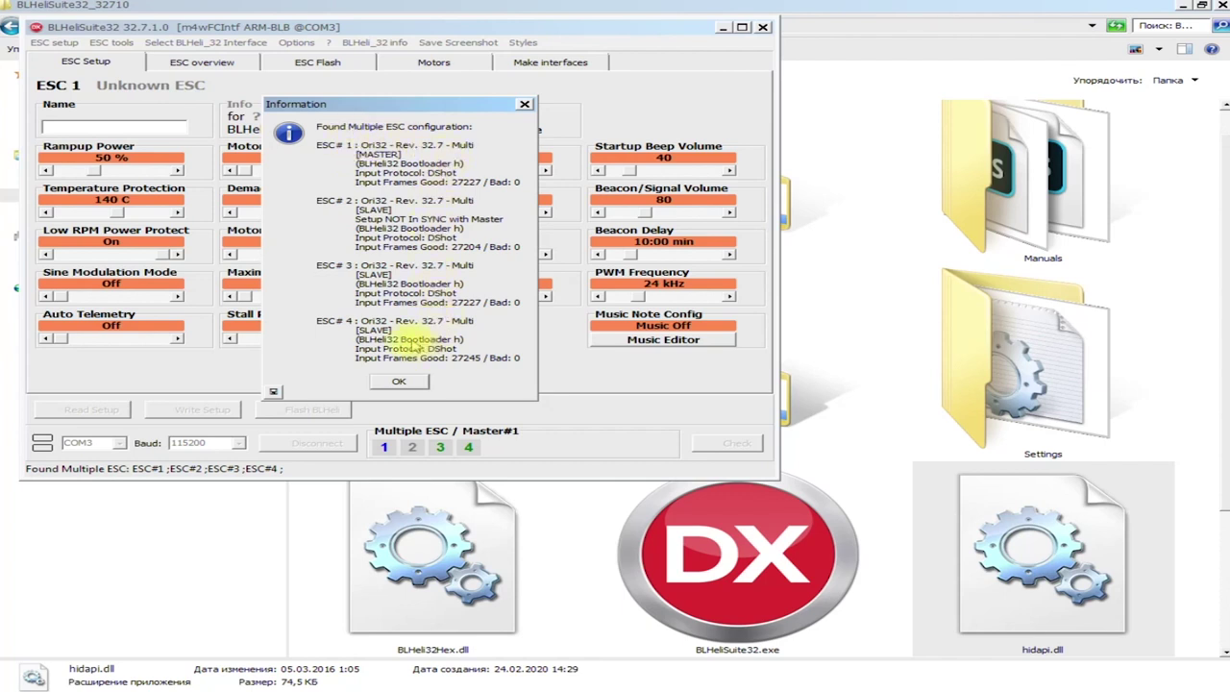
pyautogui.click(402, 382)
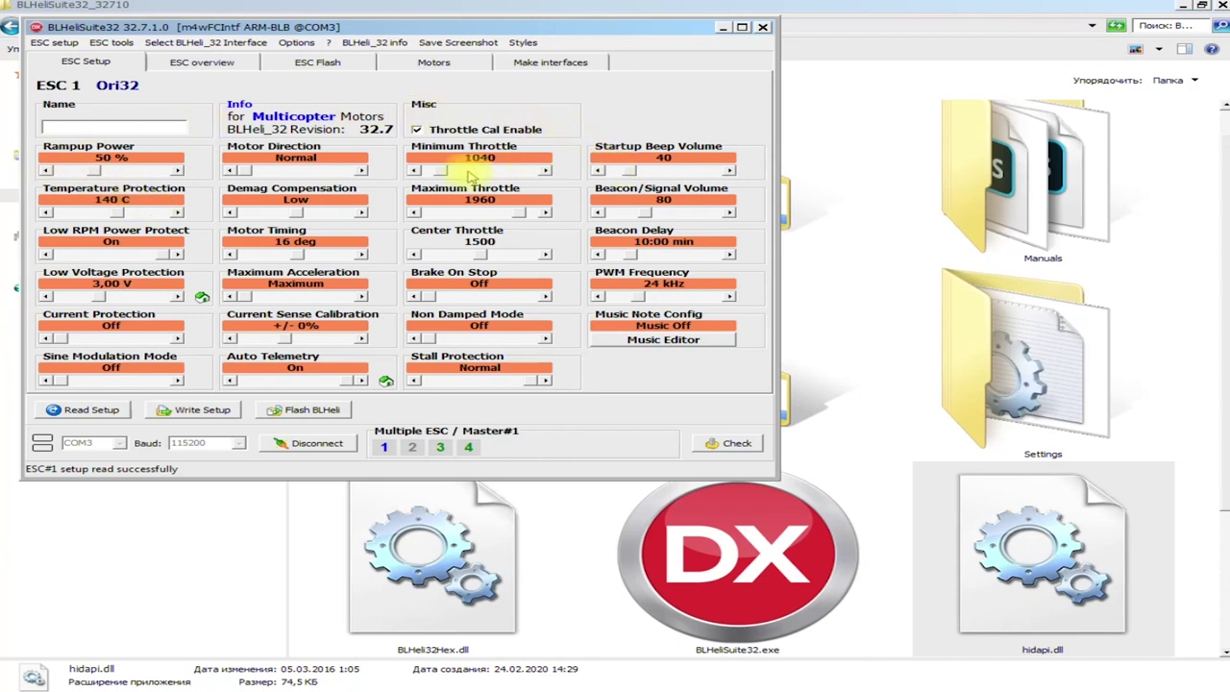
# Select only ESC 2, set its motor direction to Reversed, and write the setup to it
pyautogui.click(383, 448)
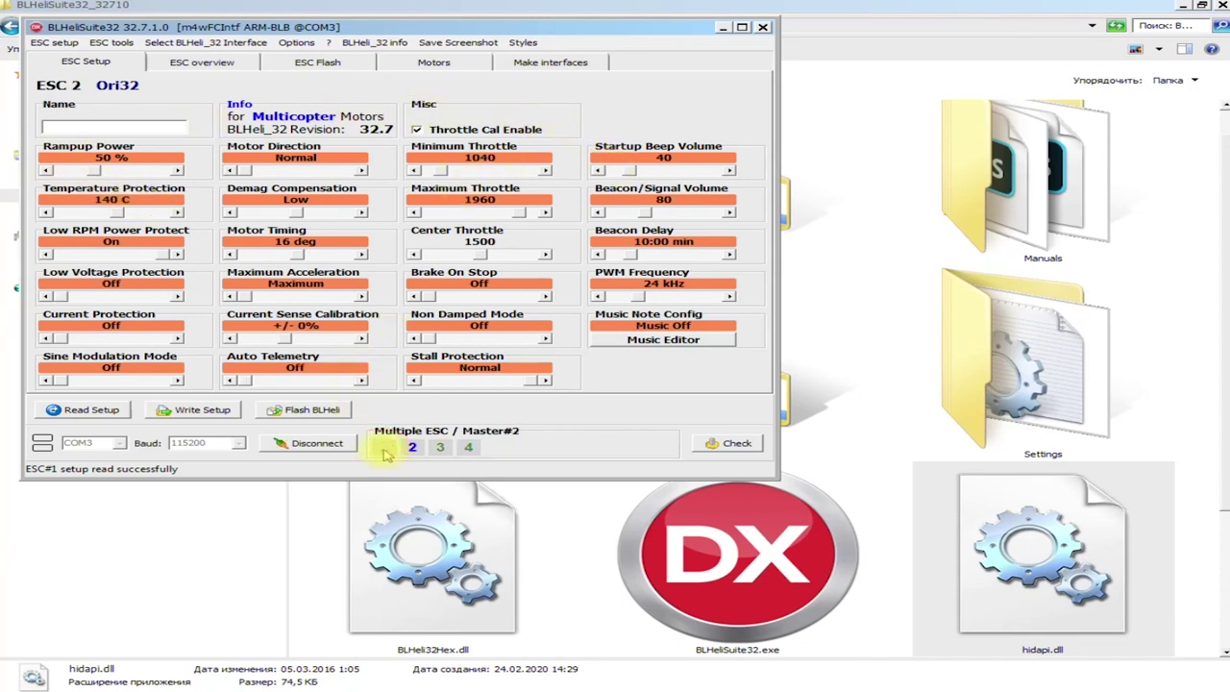
pyautogui.click(464, 449)
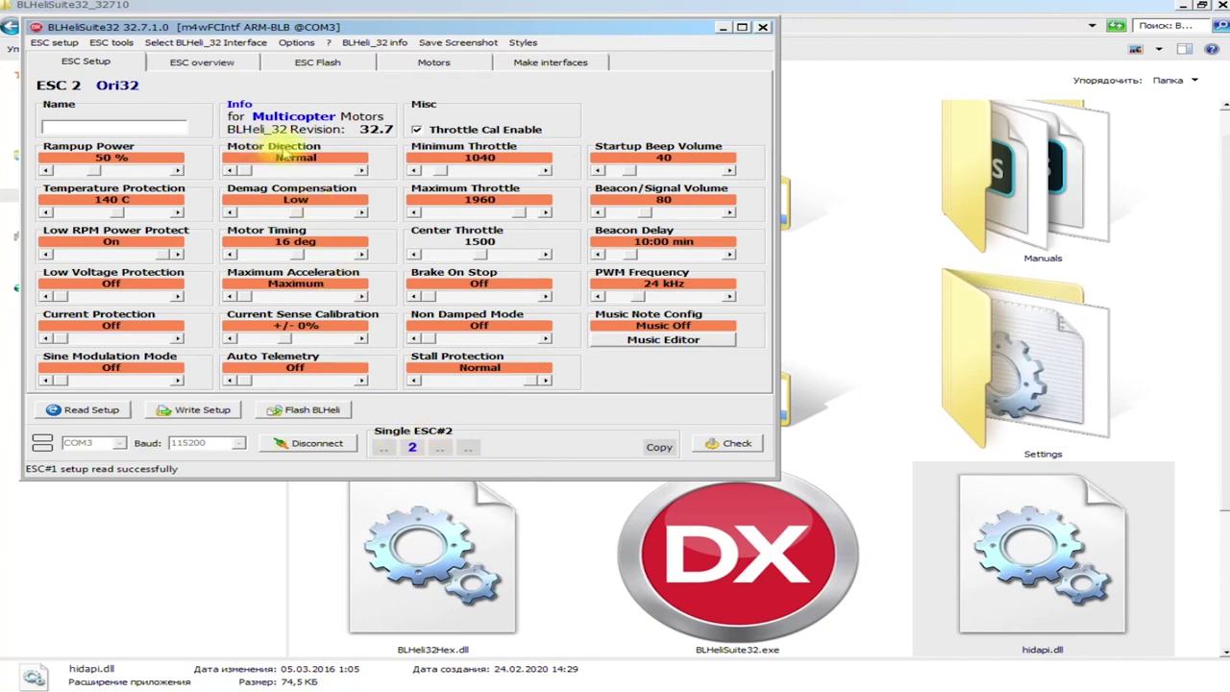
pyautogui.click(360, 170)
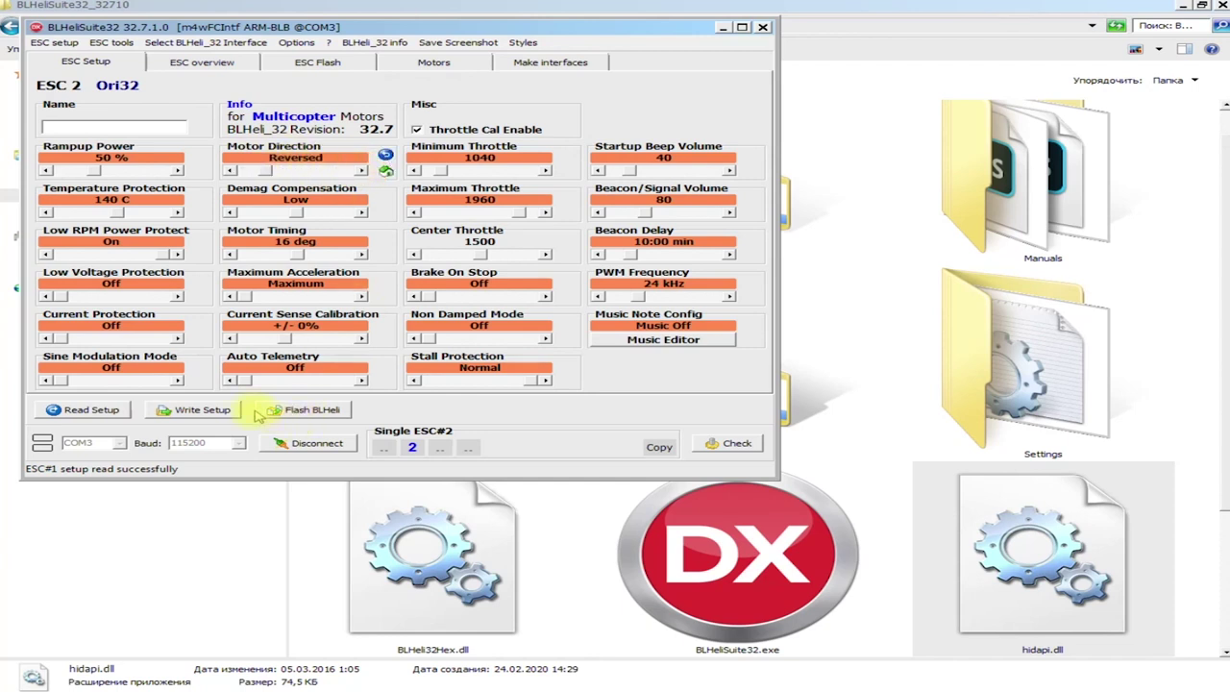
pyautogui.click(193, 411)
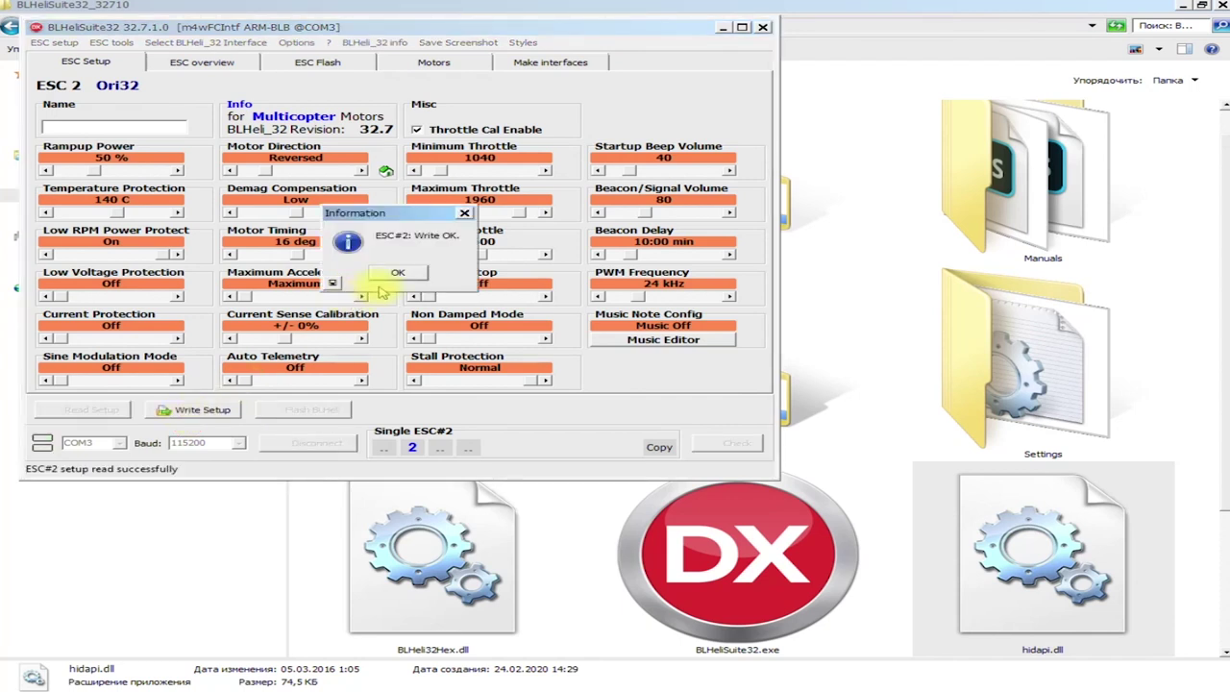
pyautogui.click(394, 274)
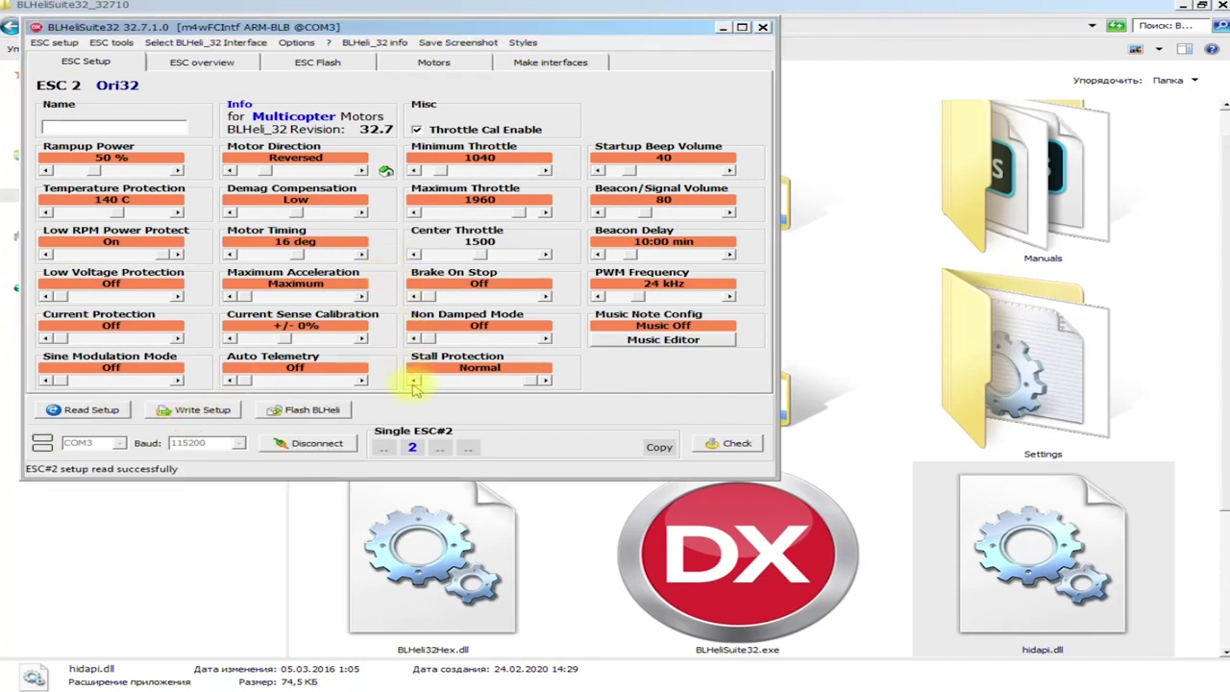
# Select ESCs 1, 3 and 4 with ESC 1 as master, and set Low Voltage Protection to Off
pyautogui.click(385, 448)
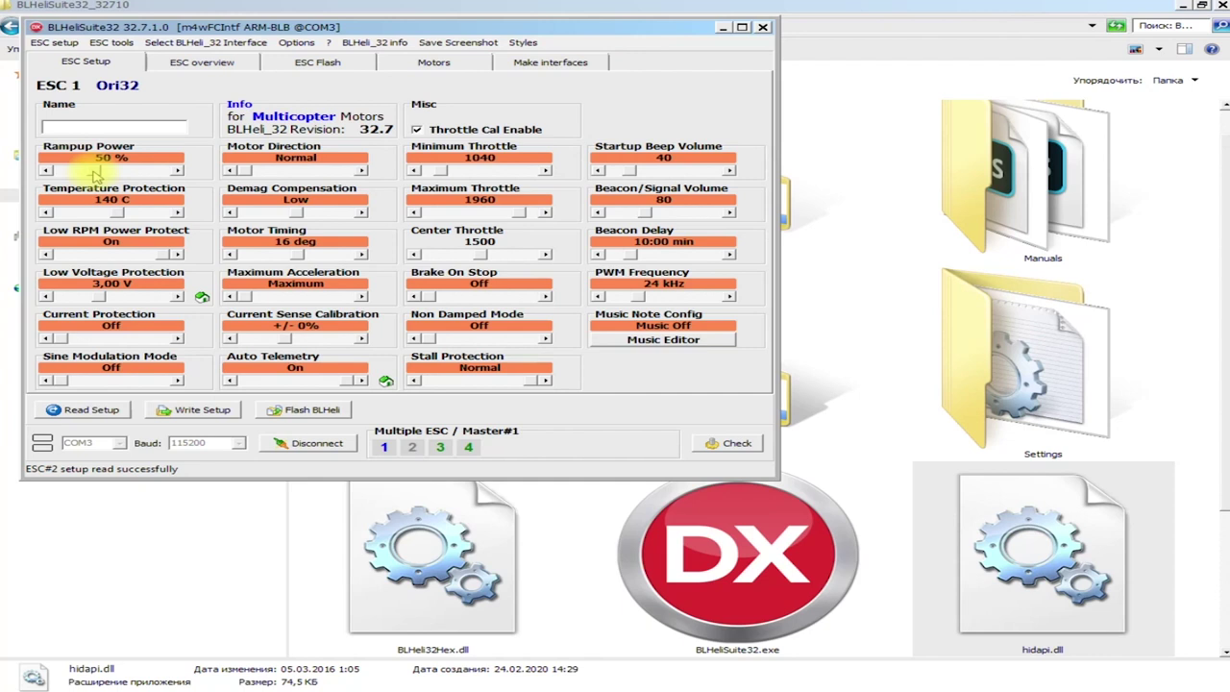
pyautogui.moveTo(104, 174)
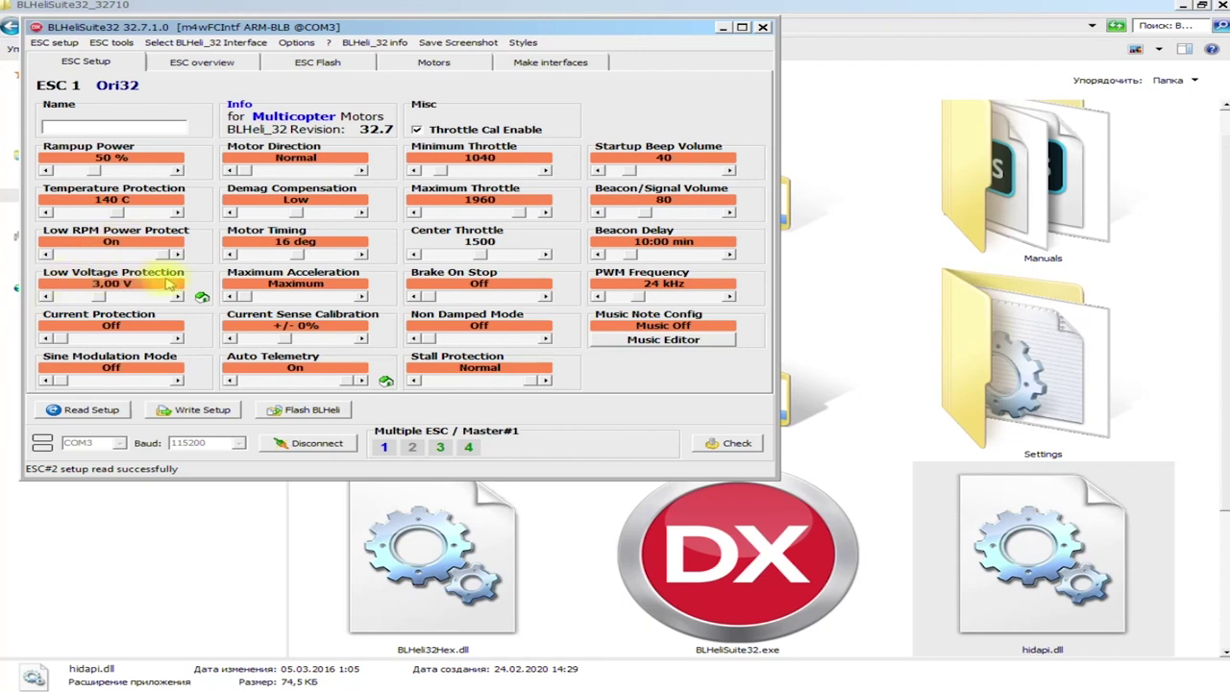
pyautogui.click(45, 297)
pyautogui.click(45, 297)
pyautogui.click(45, 297)
pyautogui.click(45, 297)
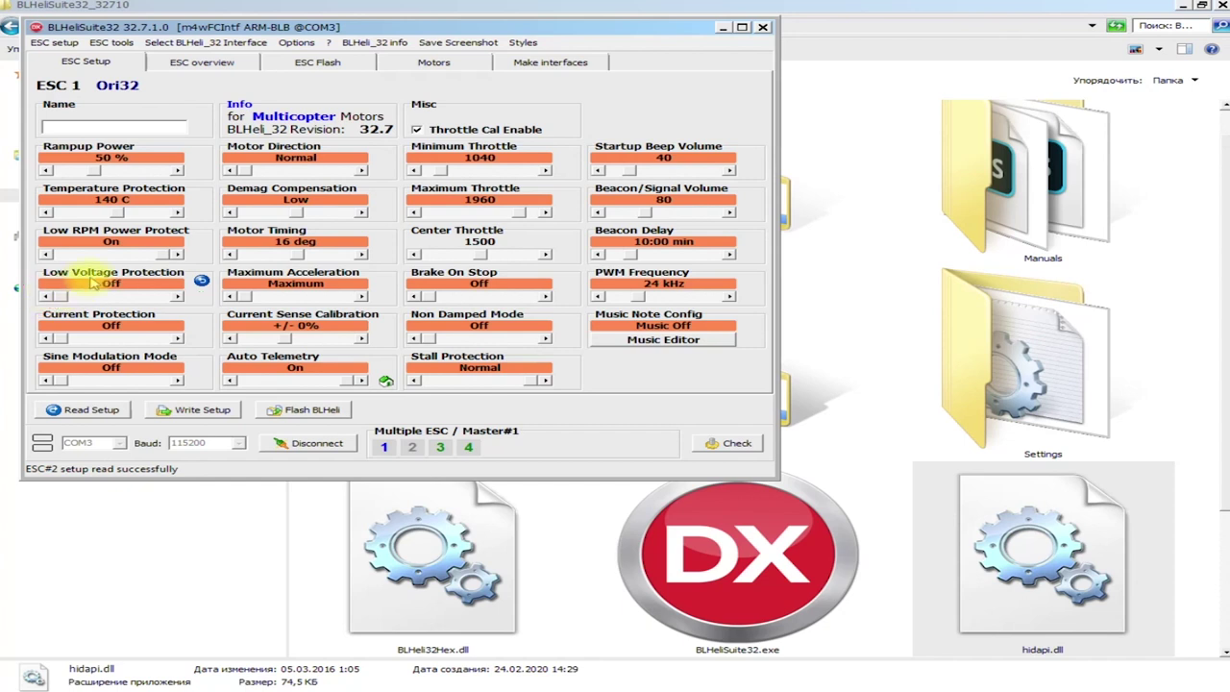
# Try Low Voltage Protection at 2,60 V and return it to Off
pyautogui.click(178, 297)
pyautogui.click(178, 297)
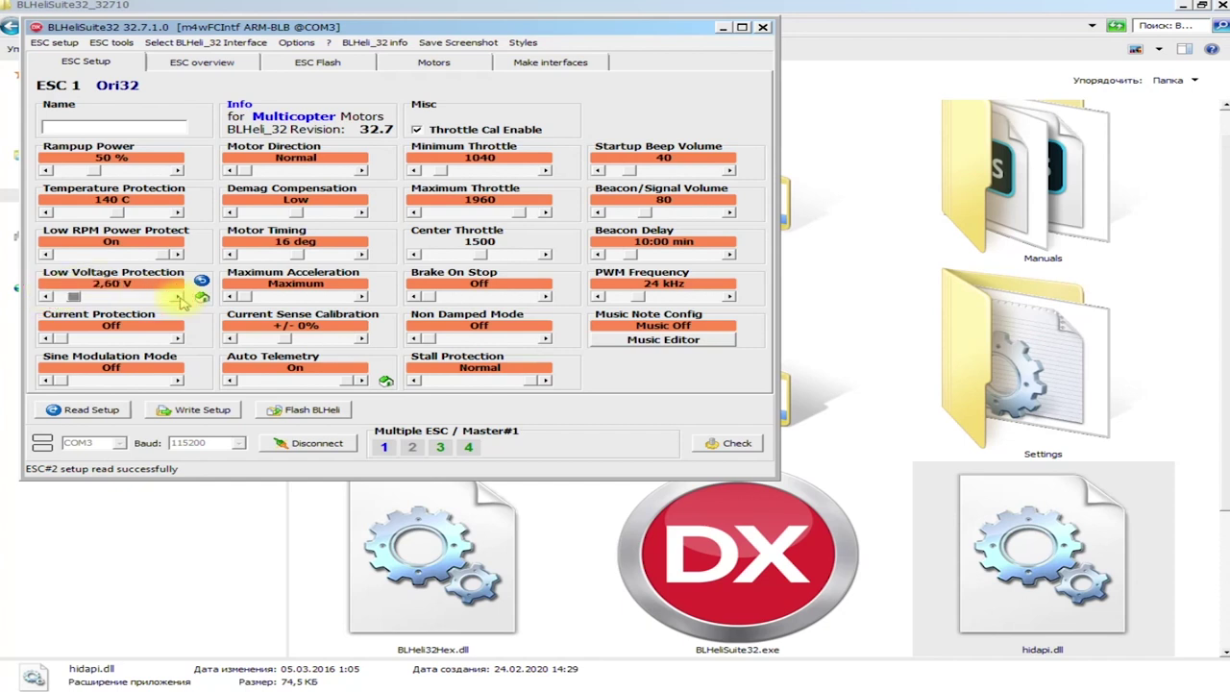
pyautogui.click(178, 297)
pyautogui.click(178, 297)
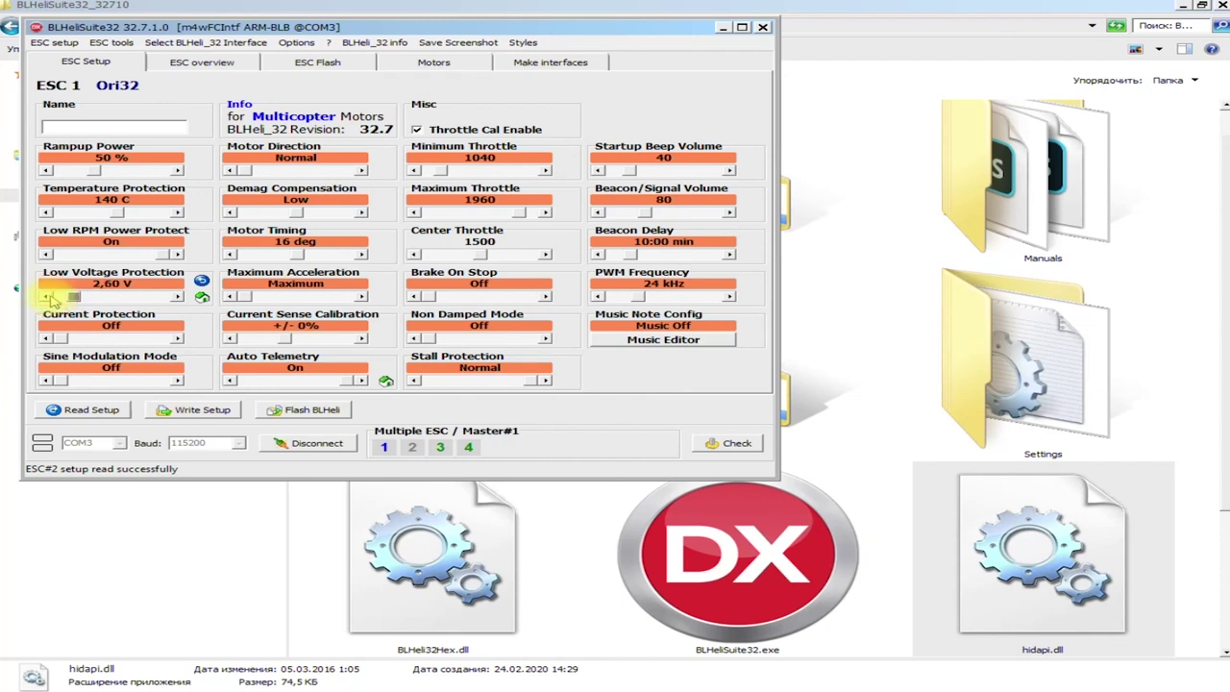
pyautogui.click(48, 295)
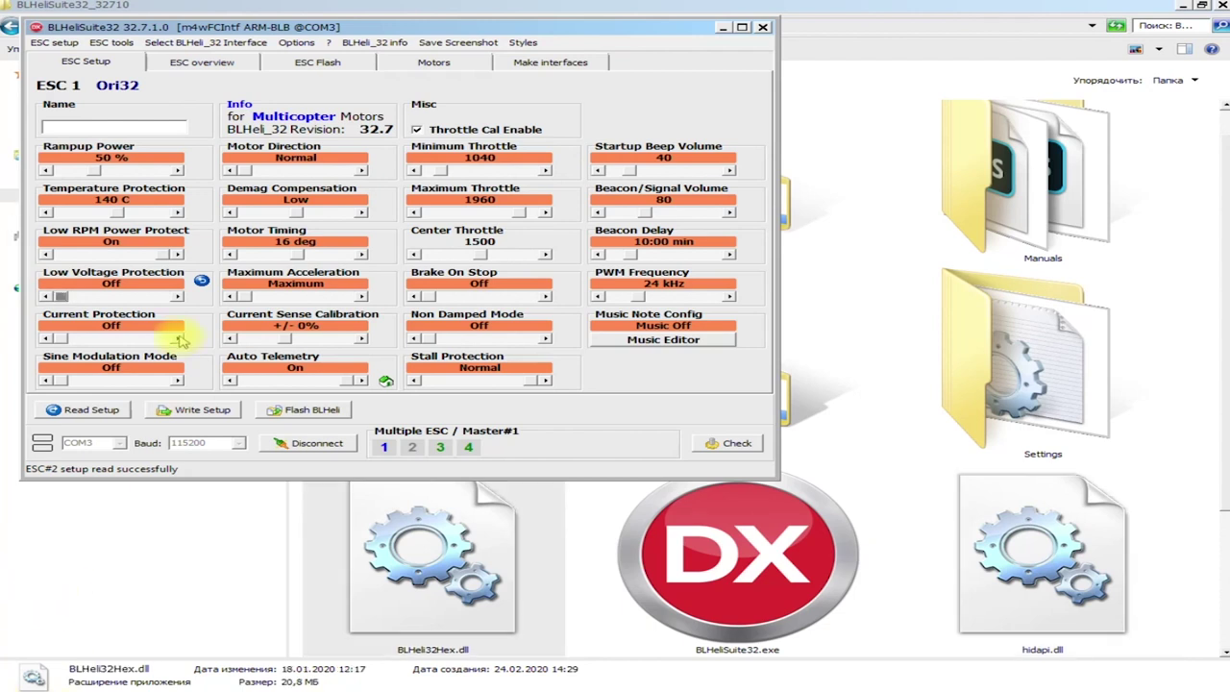
# Set Current Protection to 20 A for the selected ESCs
pyautogui.moveTo(179, 341)
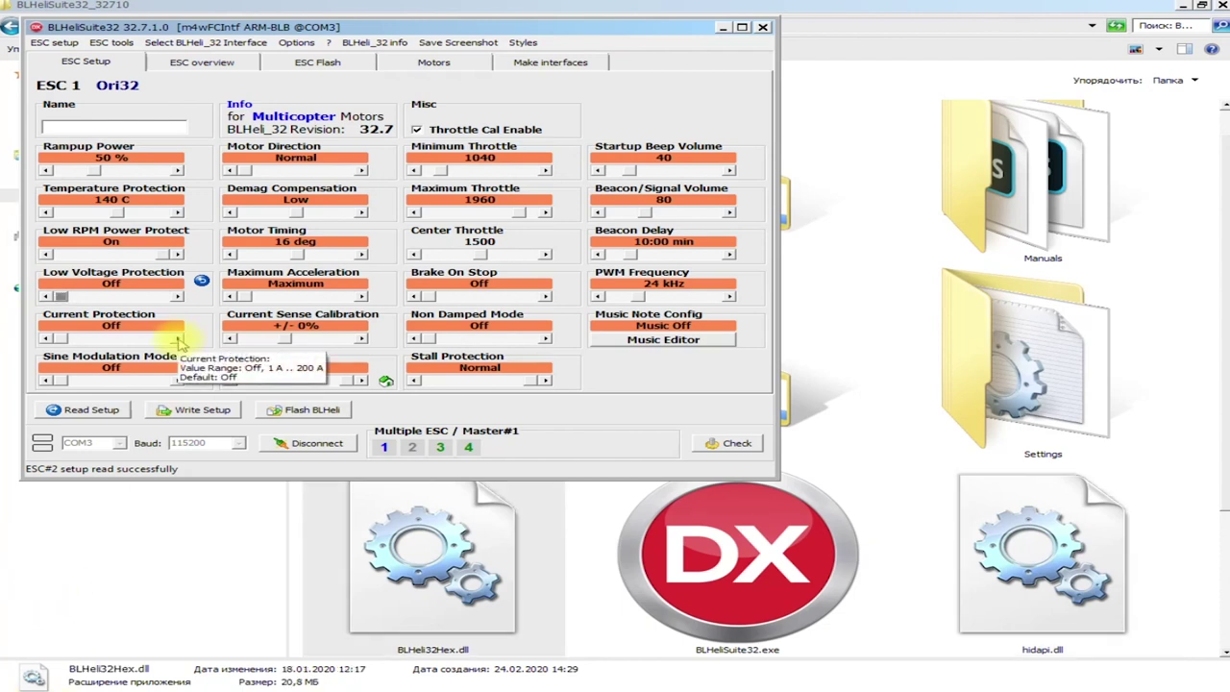
pyautogui.click(178, 339)
pyautogui.click(178, 339)
pyautogui.click(178, 339)
pyautogui.click(178, 339)
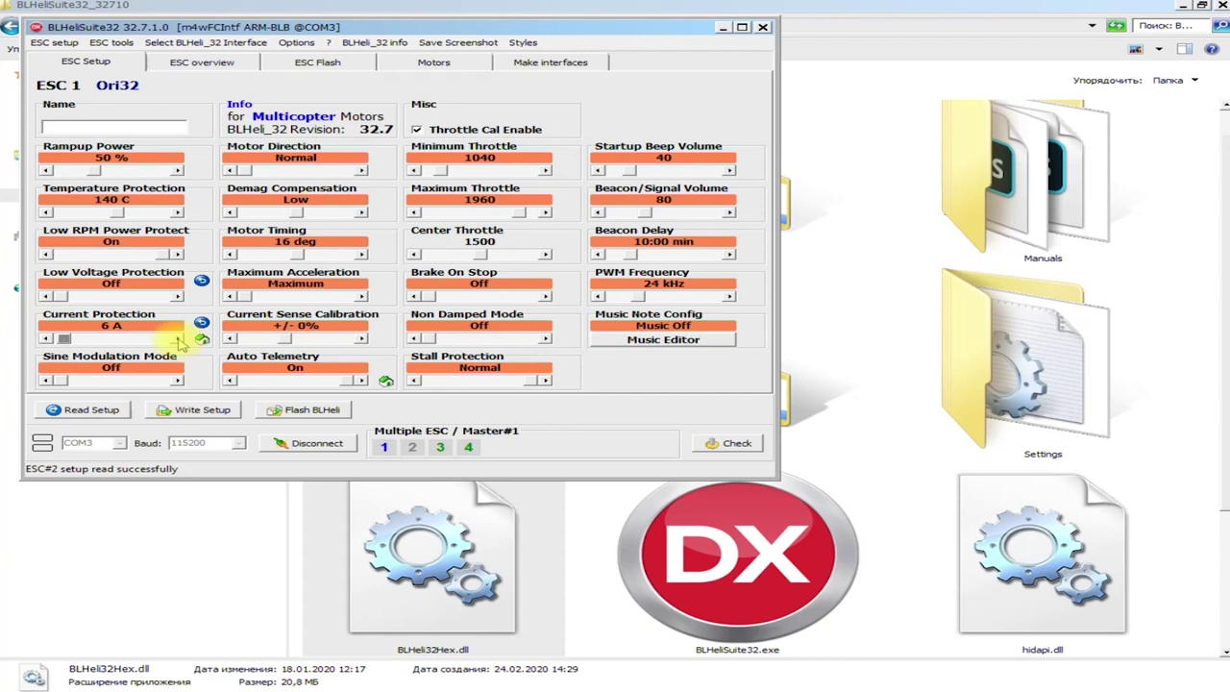
pyautogui.moveTo(178, 343)
pyautogui.click(178, 339)
pyautogui.click(178, 339)
pyautogui.click(178, 339)
pyautogui.click(178, 339)
pyautogui.click(178, 339)
pyautogui.click(177, 339)
pyautogui.click(178, 339)
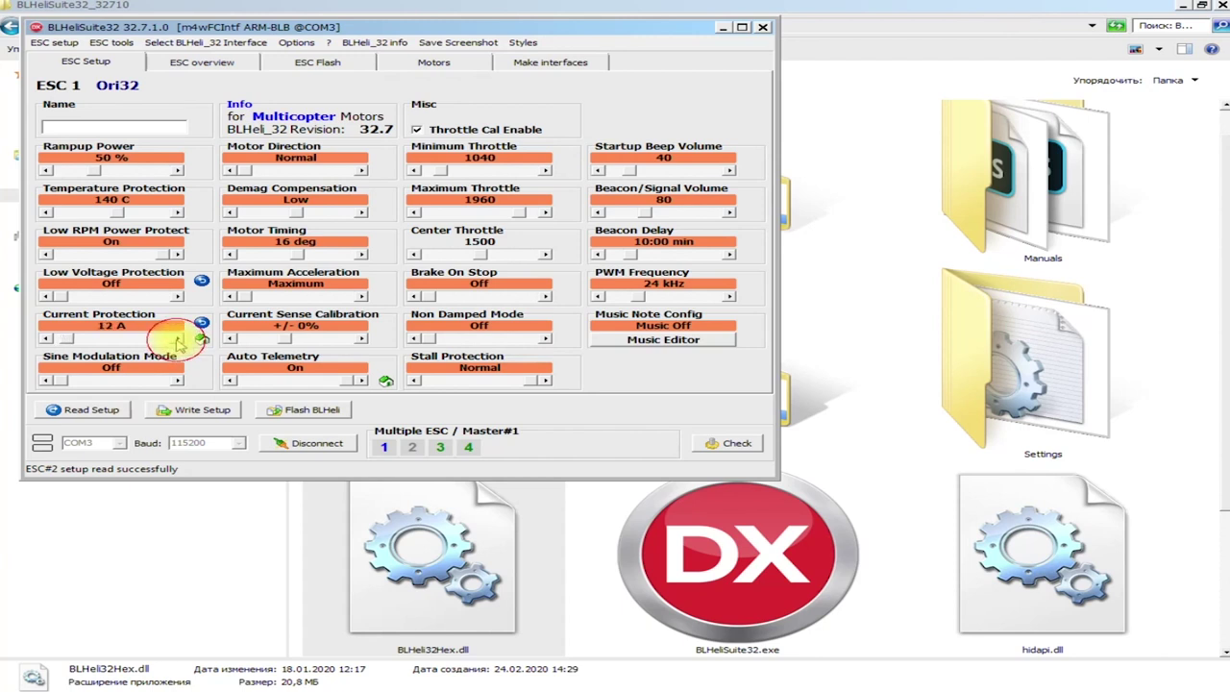
pyautogui.click(178, 339)
pyautogui.click(178, 339)
pyautogui.click(178, 339)
pyautogui.click(178, 339)
pyautogui.click(178, 339)
pyautogui.click(177, 339)
pyautogui.click(178, 339)
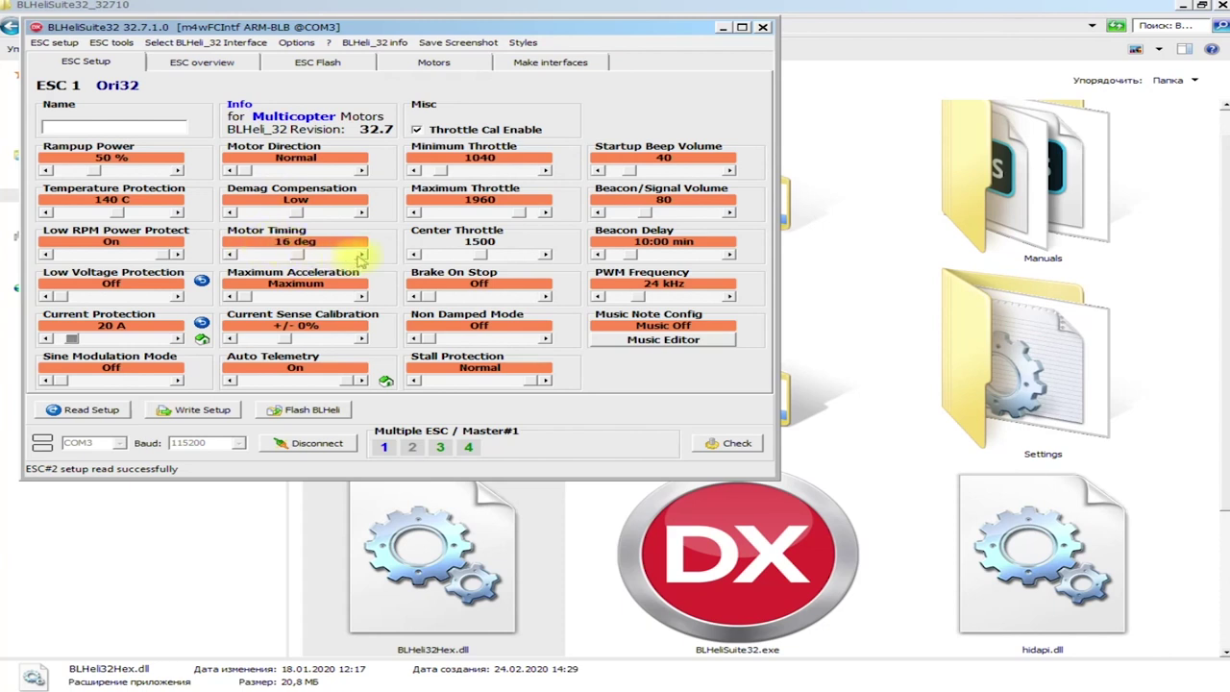
# Turn Auto Telemetry off and set the Startup Beep Volume to 30
pyautogui.moveTo(360, 258)
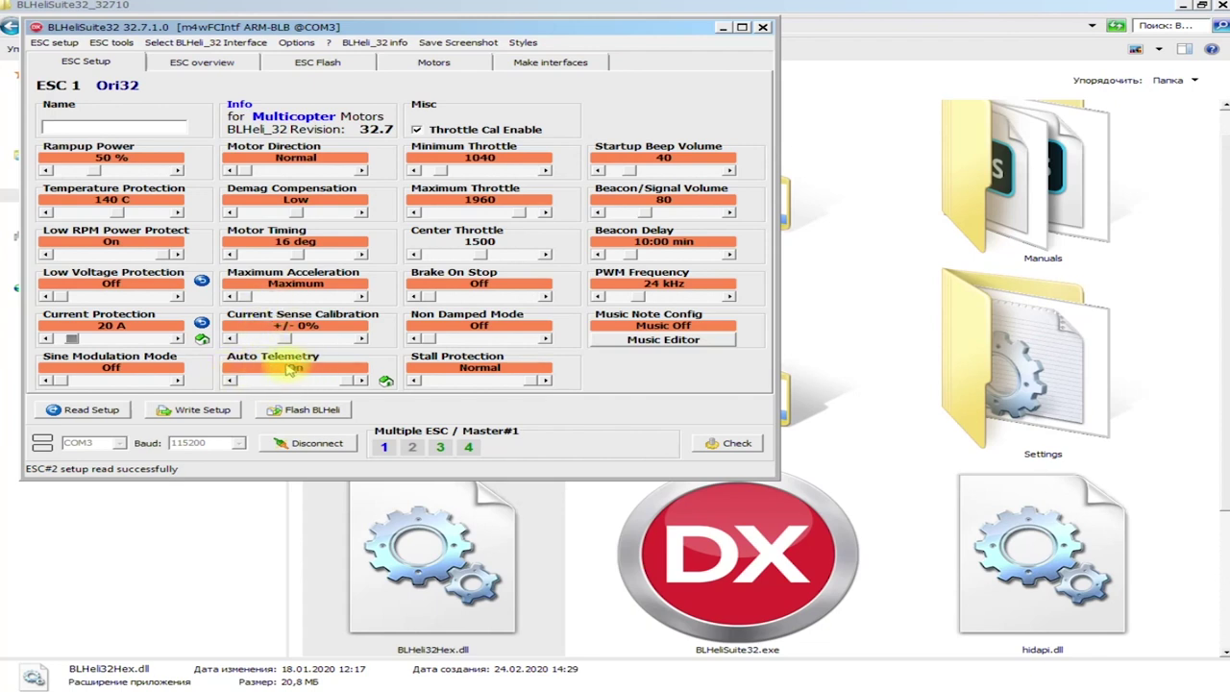
pyautogui.click(231, 382)
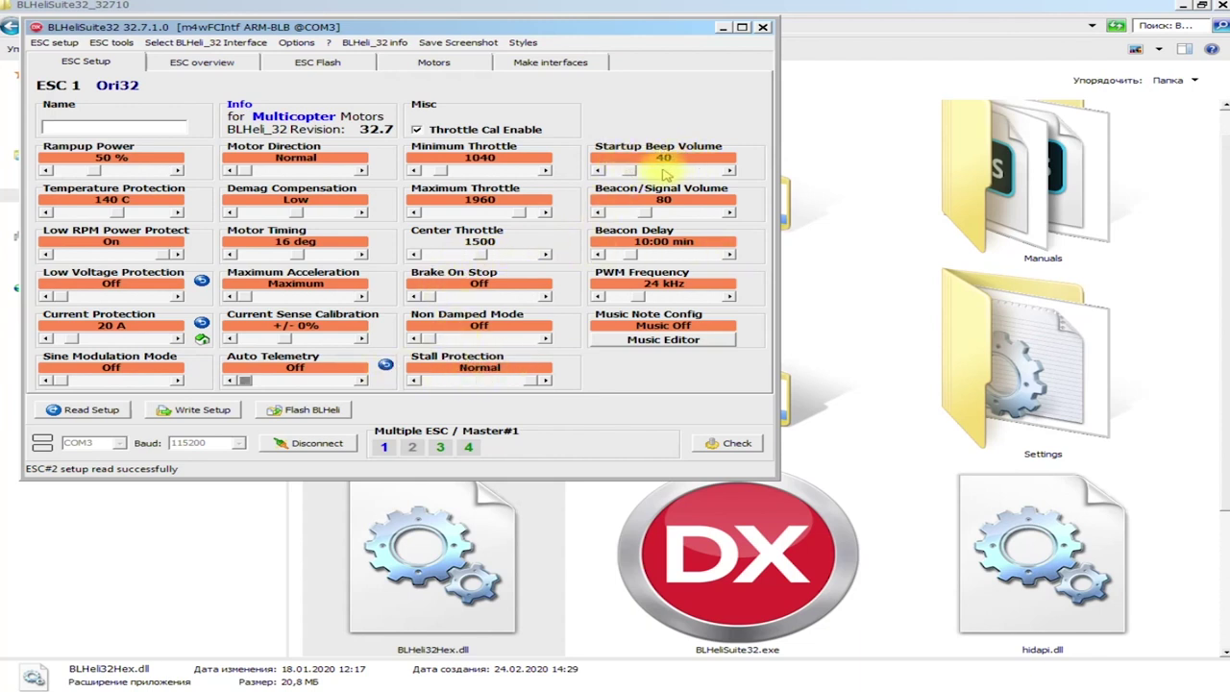
pyautogui.click(598, 171)
pyautogui.click(598, 170)
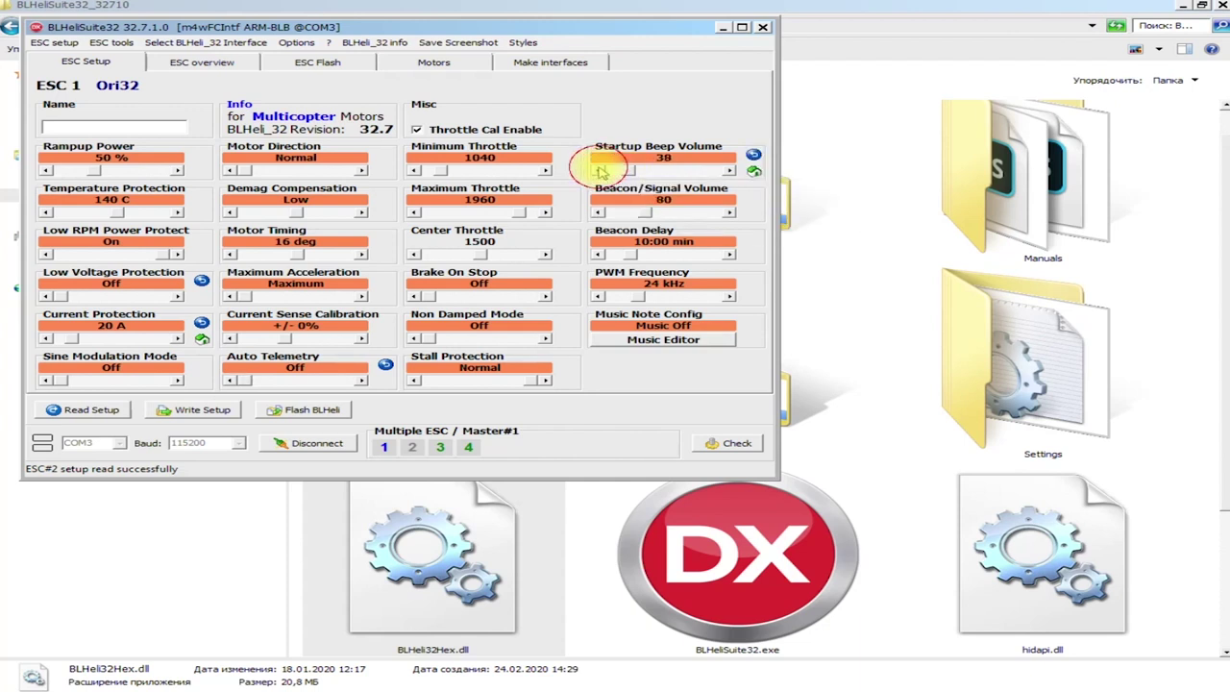
pyautogui.click(598, 170)
pyautogui.click(598, 170)
pyautogui.click(598, 170)
pyautogui.click(598, 170)
pyautogui.click(598, 170)
pyautogui.click(598, 170)
pyautogui.click(598, 170)
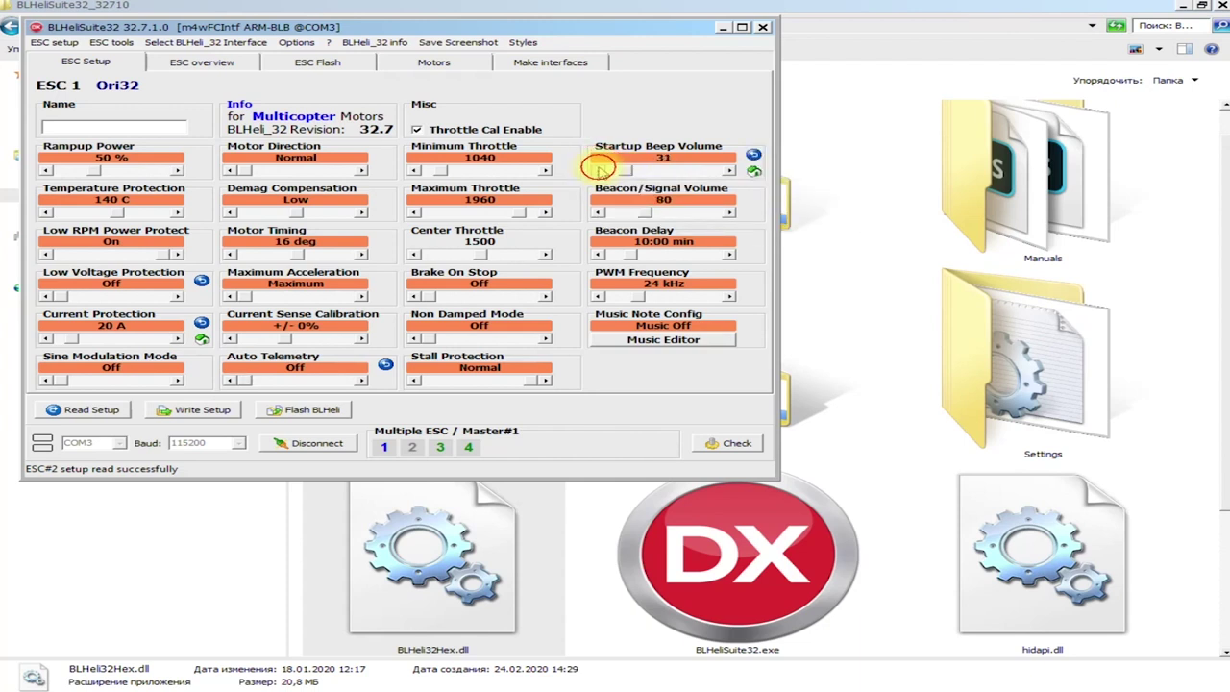
pyautogui.click(598, 170)
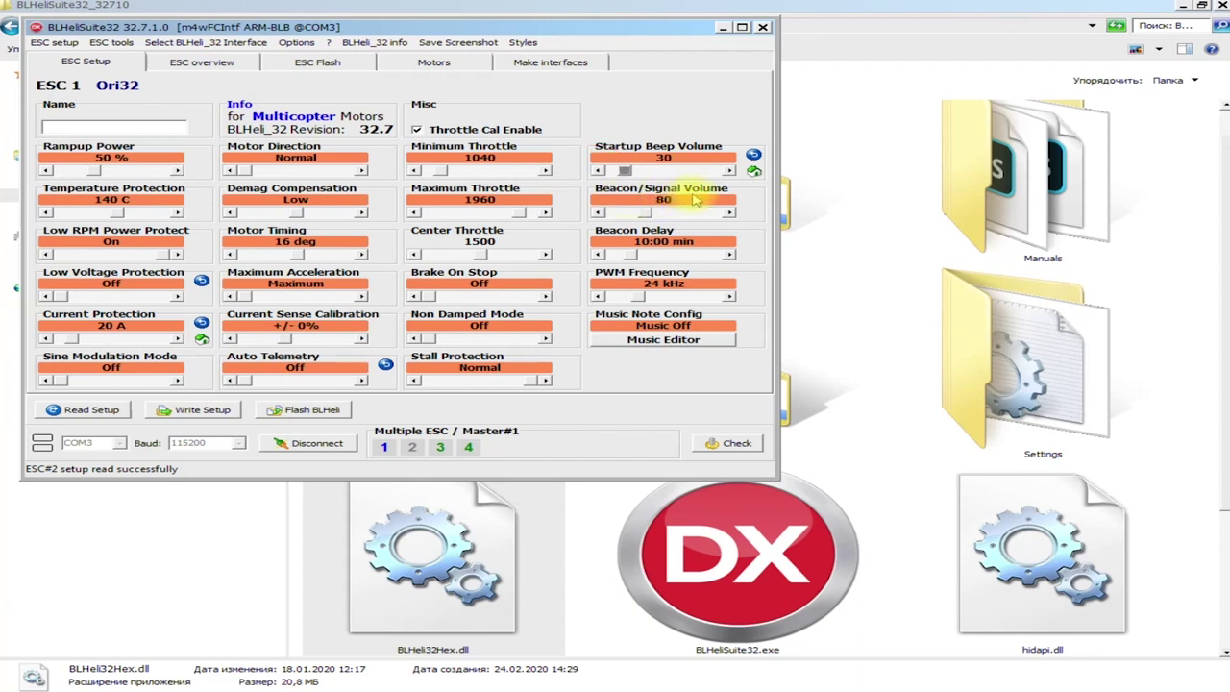
# Try the Beacon/Signal Volume at 85 and return it to 80
pyautogui.moveTo(661, 204)
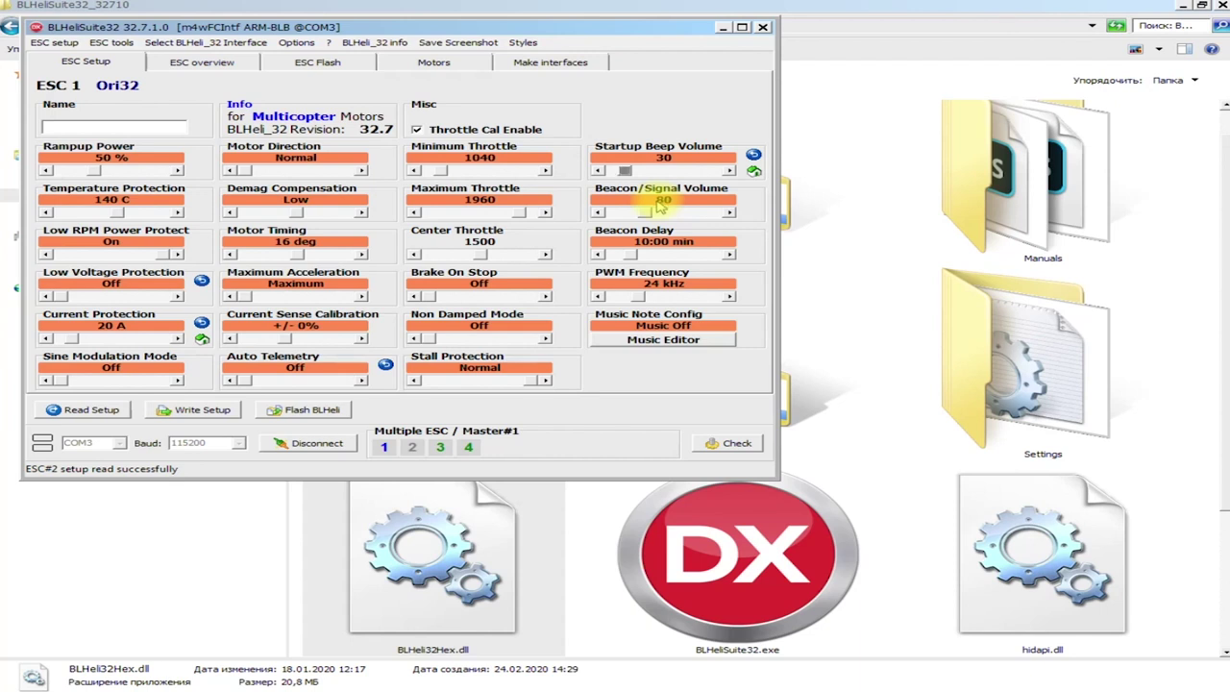
pyautogui.click(728, 211)
pyautogui.click(729, 211)
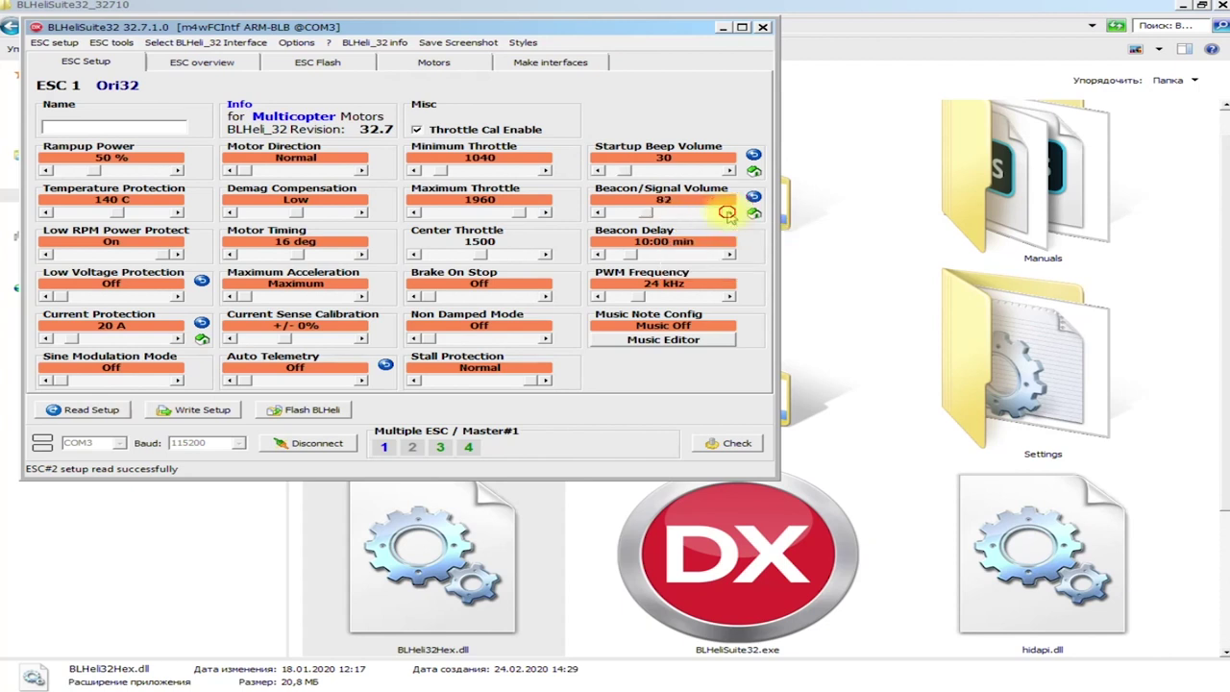
pyautogui.click(727, 212)
pyautogui.click(727, 212)
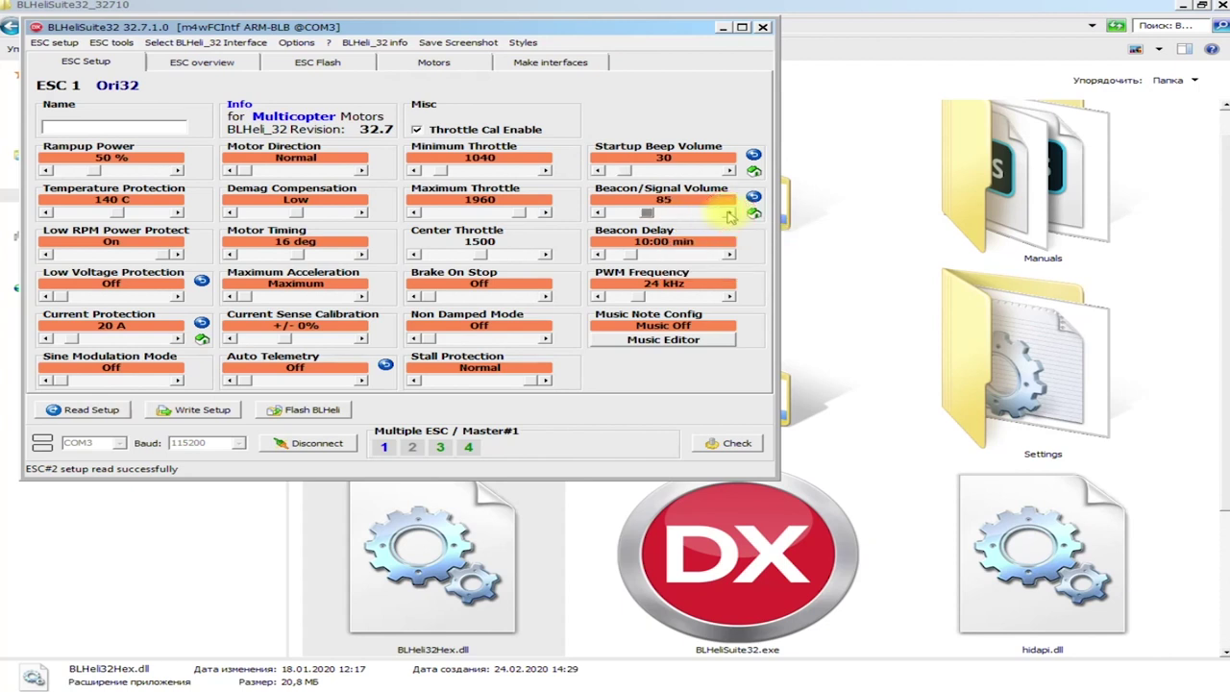
pyautogui.click(597, 212)
pyautogui.click(597, 213)
pyautogui.click(597, 213)
pyautogui.click(597, 213)
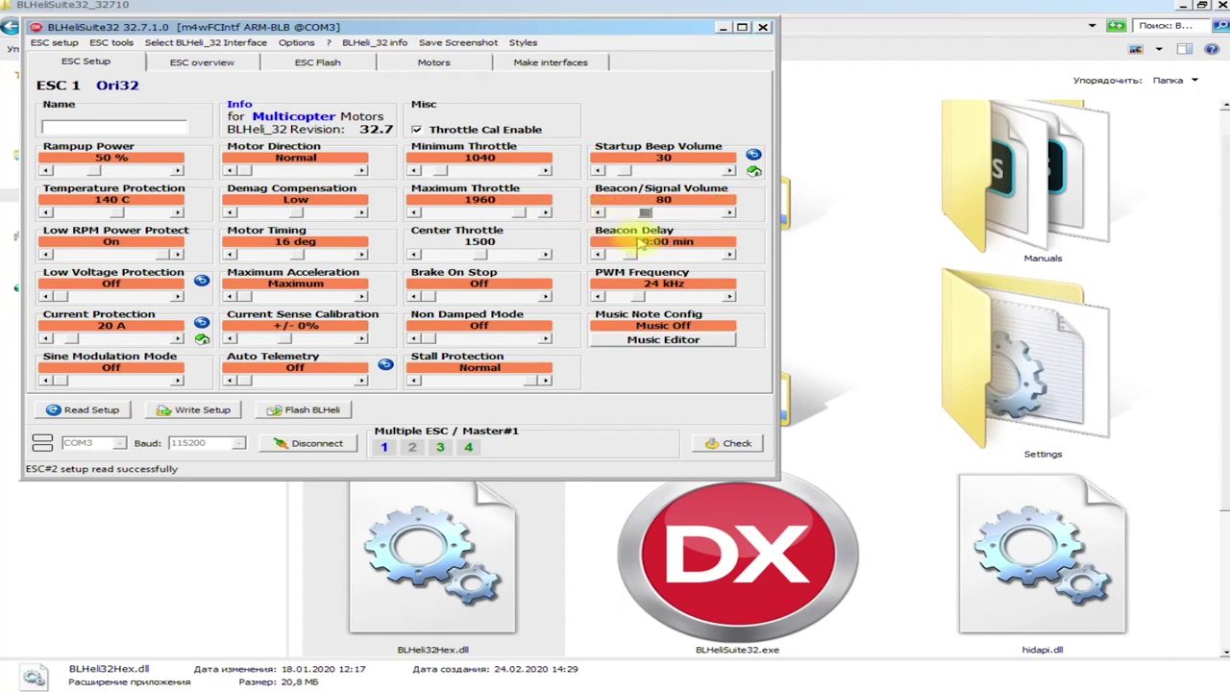
# Set the PWM Frequency to 48 kHz and write the setup to the ESCs
pyautogui.click(637, 252)
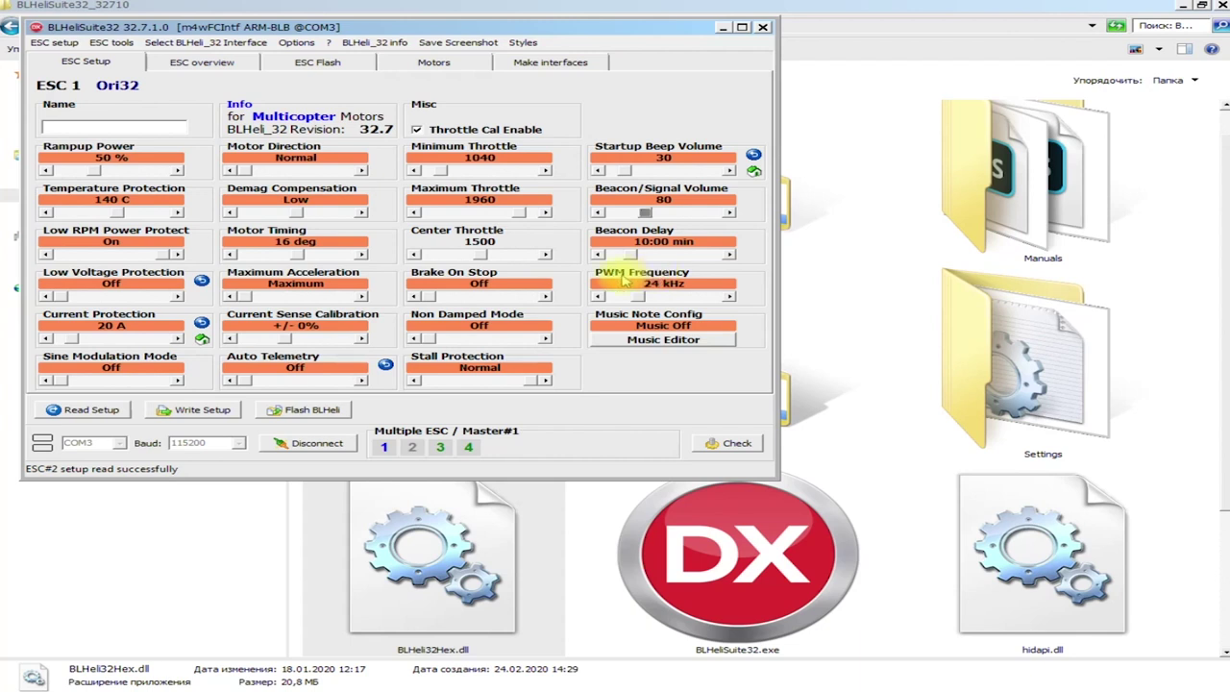
pyautogui.click(728, 297)
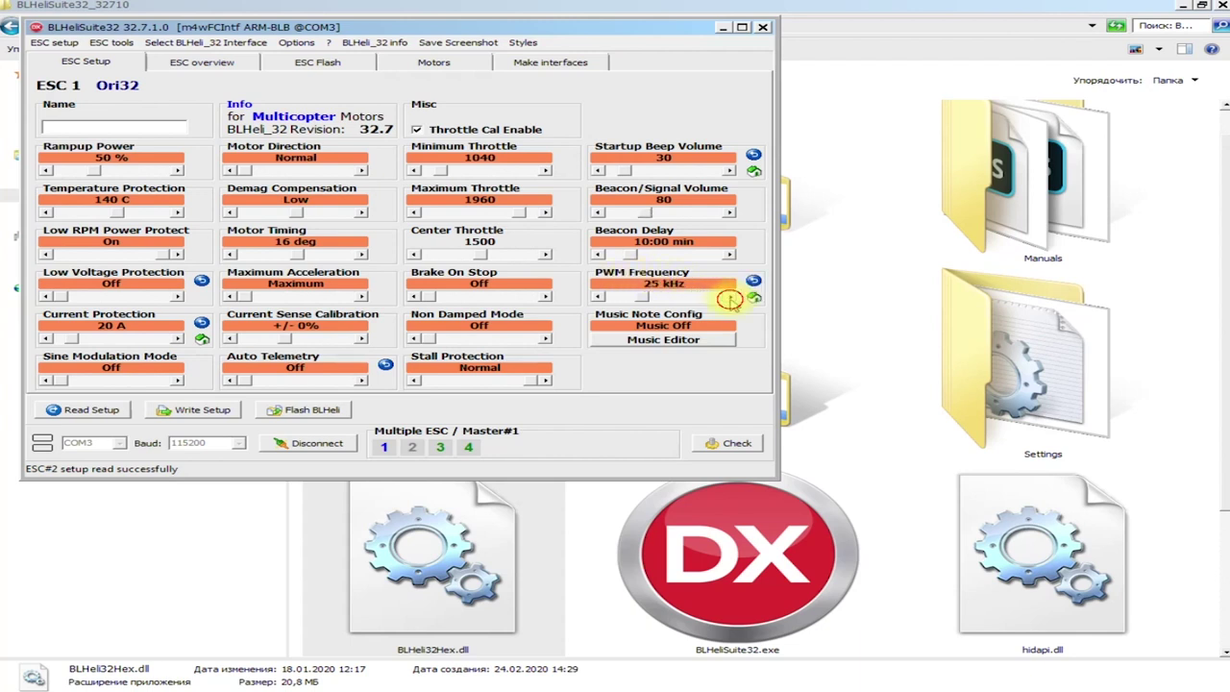
pyautogui.click(661, 297)
pyautogui.click(668, 299)
pyautogui.click(673, 301)
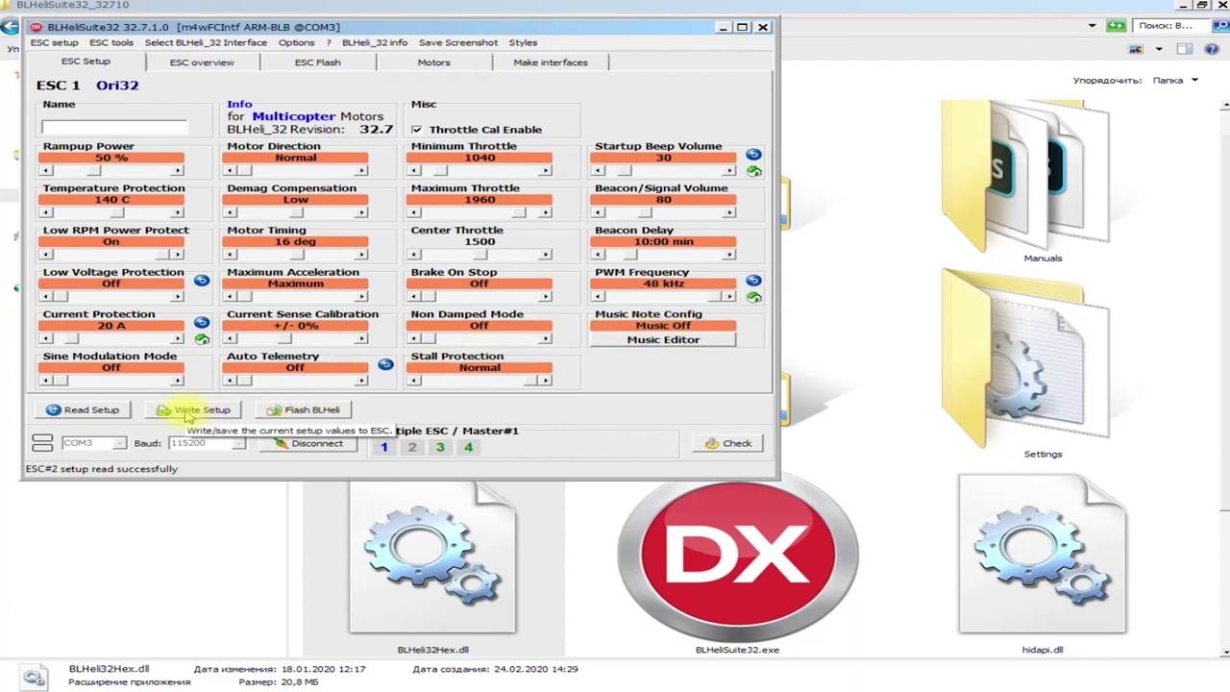
pyautogui.click(189, 412)
pyautogui.click(390, 305)
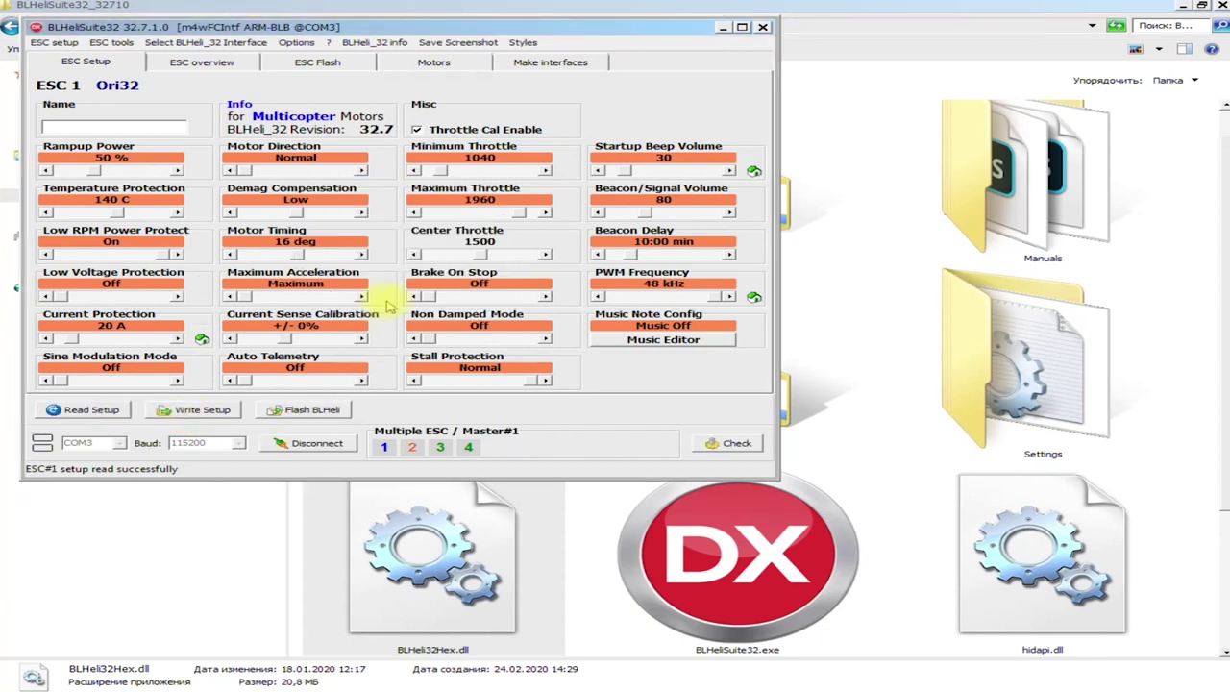
# Open the motor test, acknowledge the ESC restart notice, and enable motor control
pyautogui.click(430, 63)
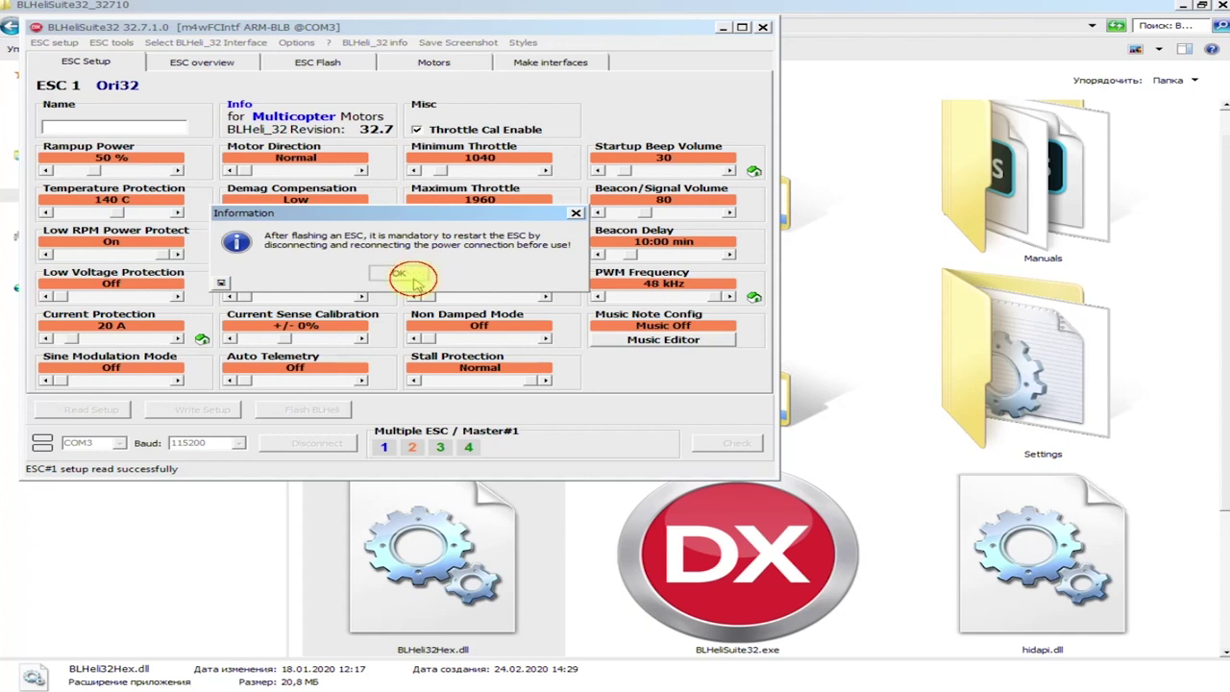
pyautogui.click(413, 278)
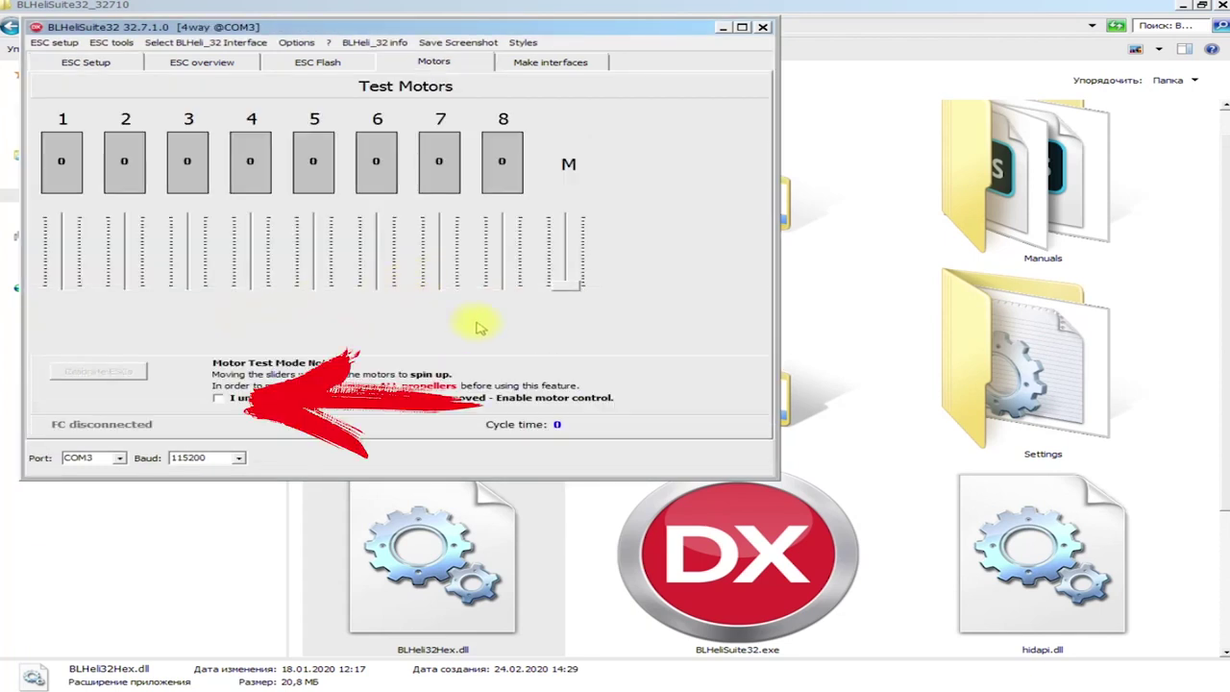
pyautogui.click(218, 399)
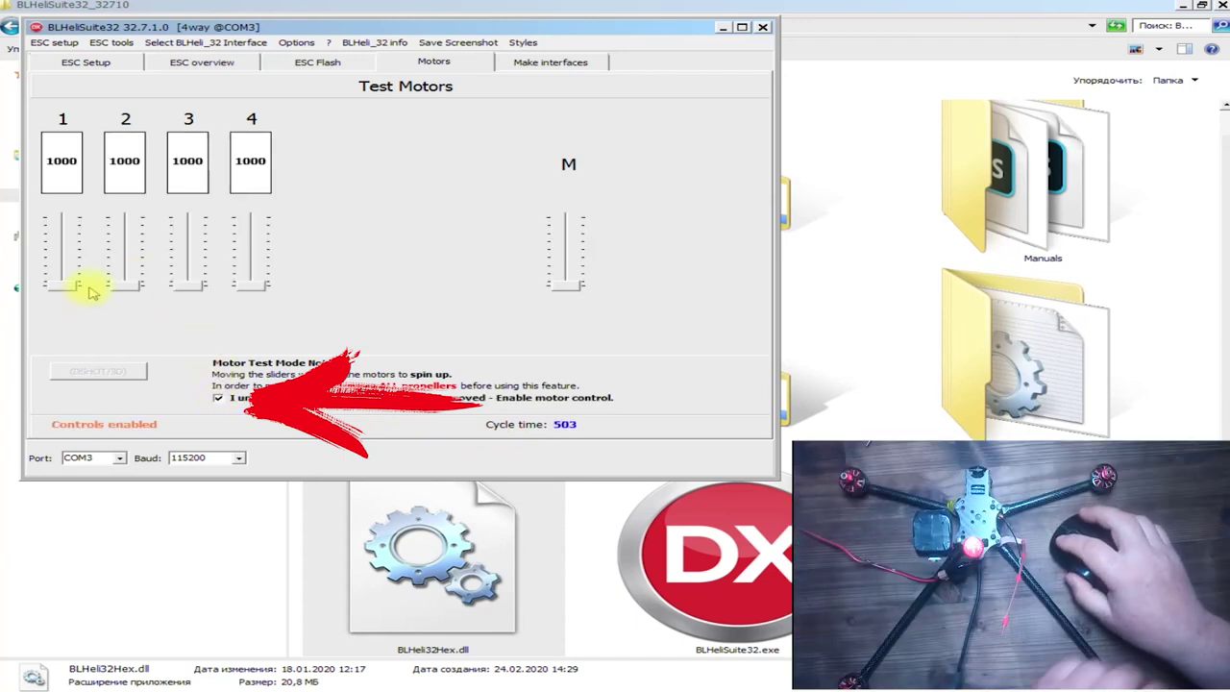
# Spin the four motors briefly one at a time, taking motor 3 to about 1270, return each to 1000, and disable motor control
pyautogui.moveTo(118, 288); pyautogui.dragTo(83, 301)
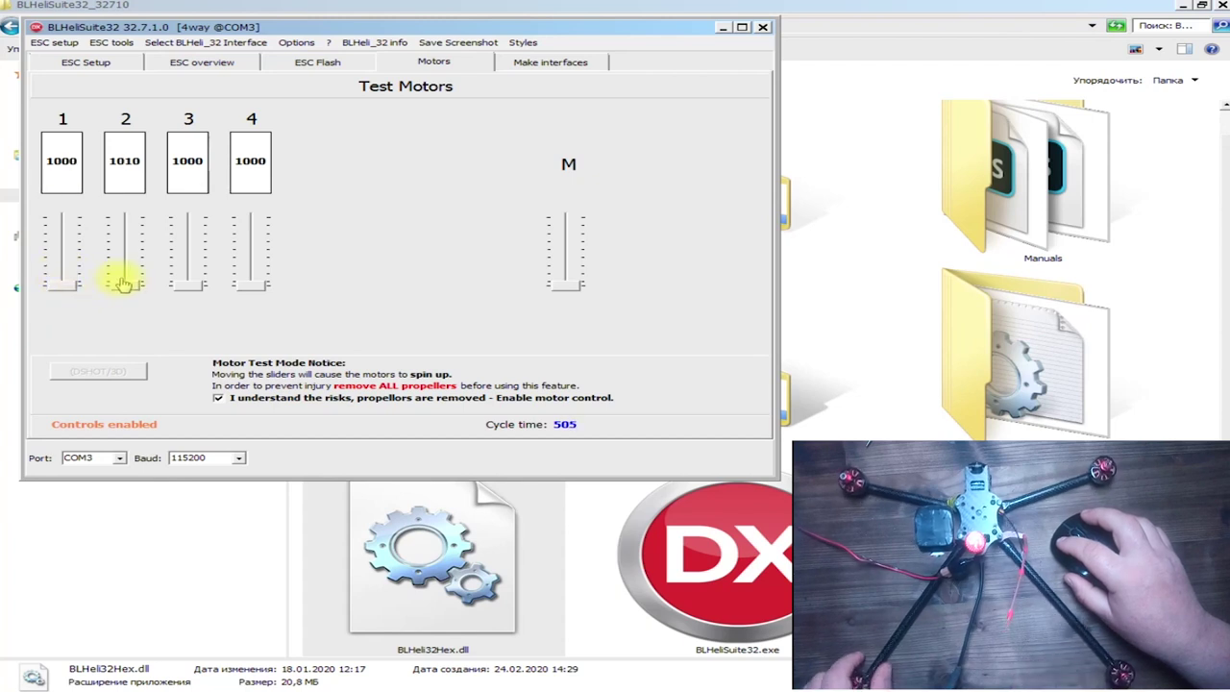
pyautogui.click(197, 258)
pyautogui.scroll(14, 195, 240)
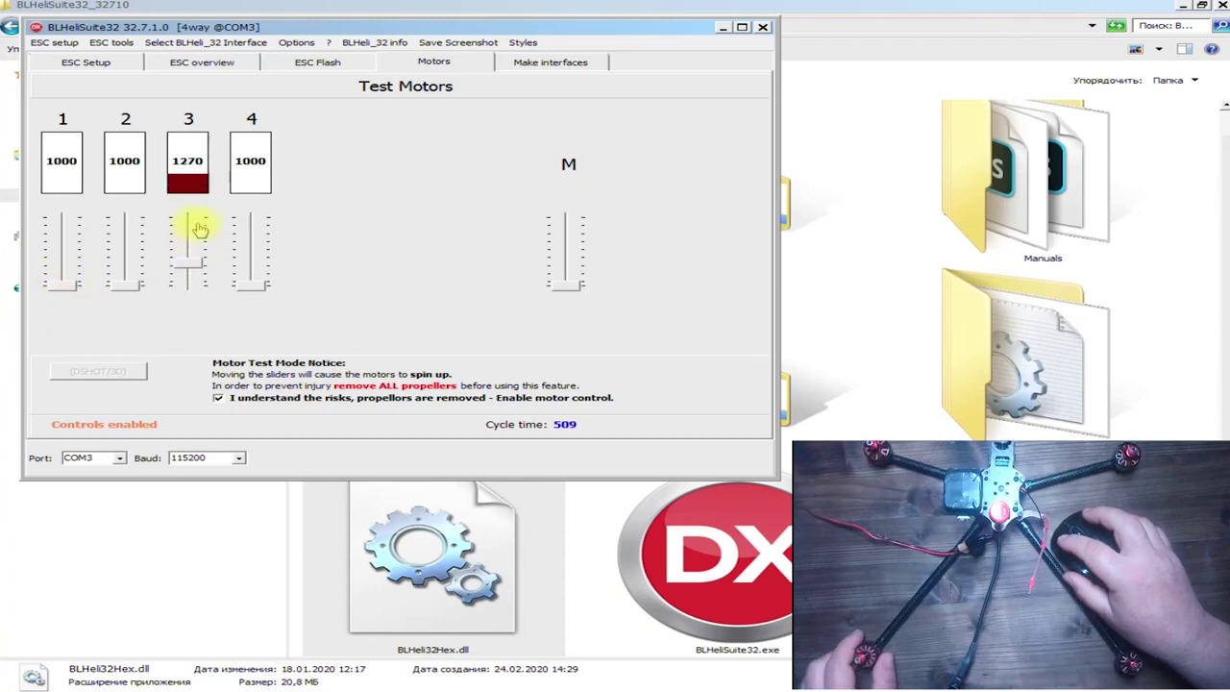
pyautogui.moveTo(187, 259); pyautogui.dragTo(183, 311)
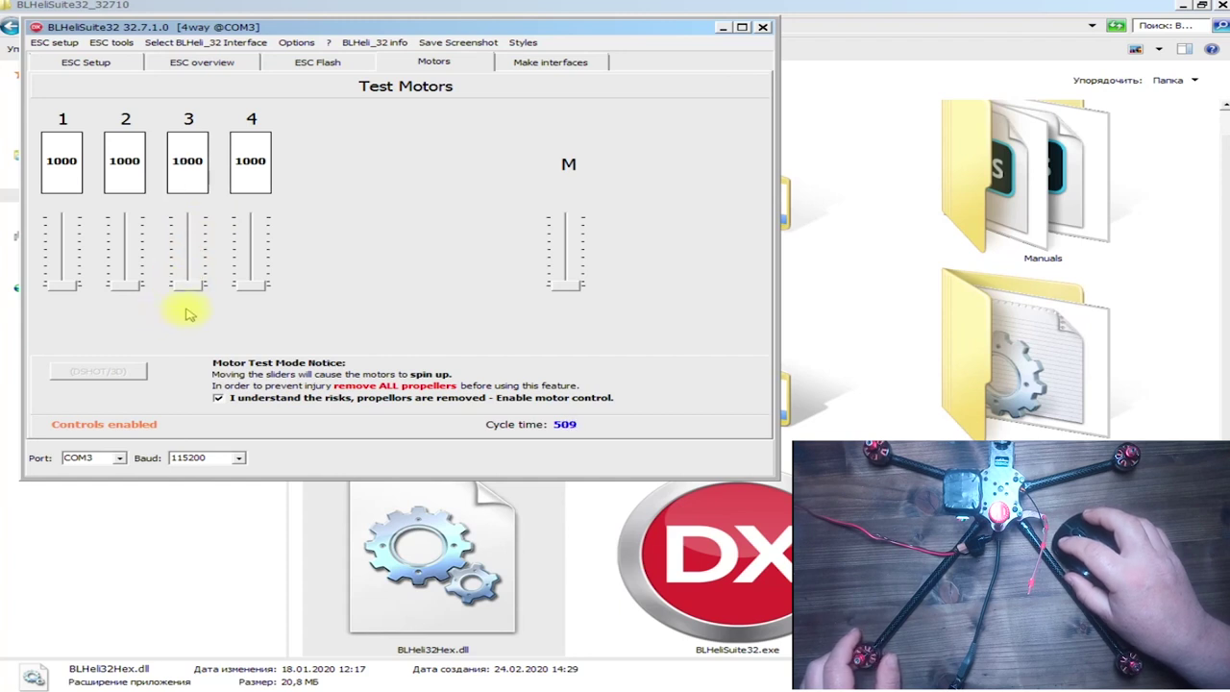
pyautogui.moveTo(257, 283)
pyautogui.mouseDown()
pyautogui.moveTo(253, 256)
pyautogui.moveTo(248, 278)
pyautogui.mouseUp()
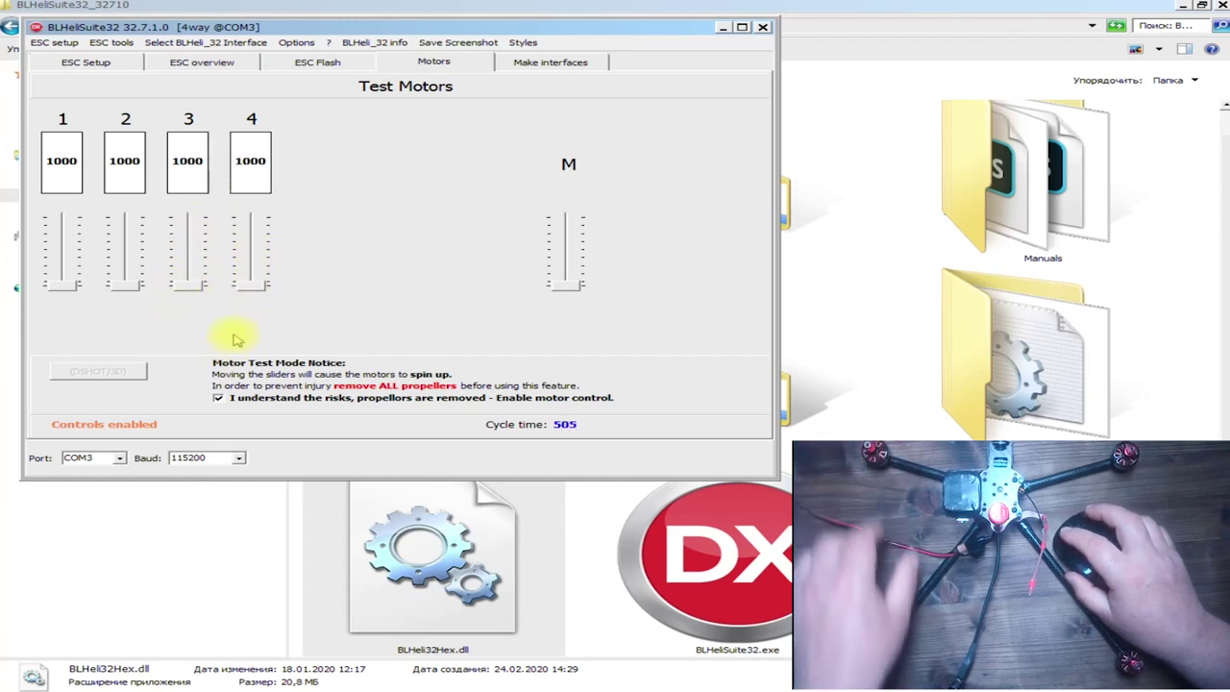
pyautogui.click(218, 397)
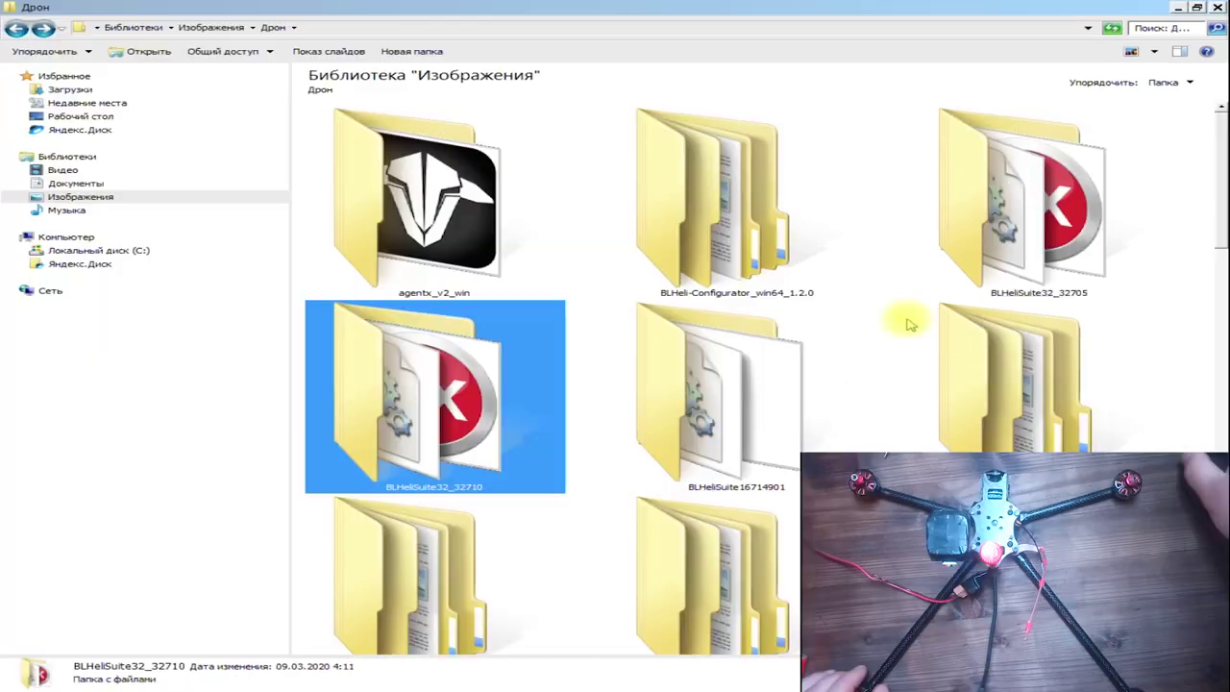
# Open the INAV Configurator folder inside INAV-Configurator_win64_2.3.3 and launch INAV Configurator
pyautogui.click(865, 329)
pyautogui.scroll(-2, 868, 334)
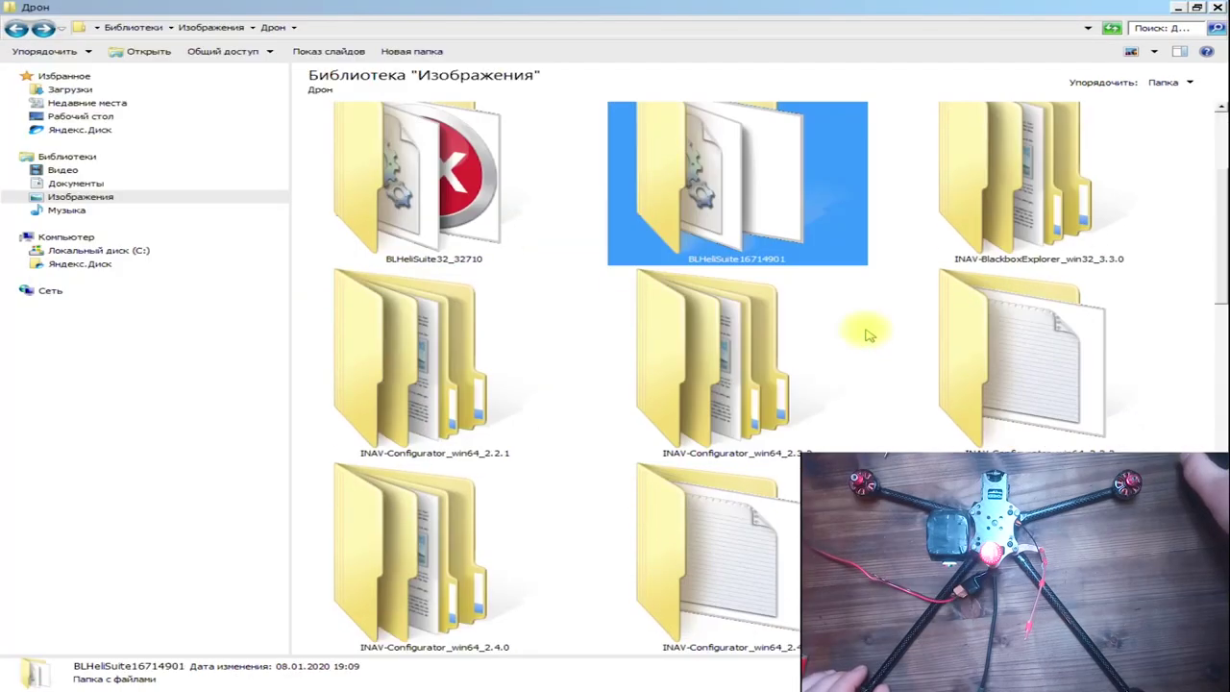
pyautogui.doubleClick(1038, 407)
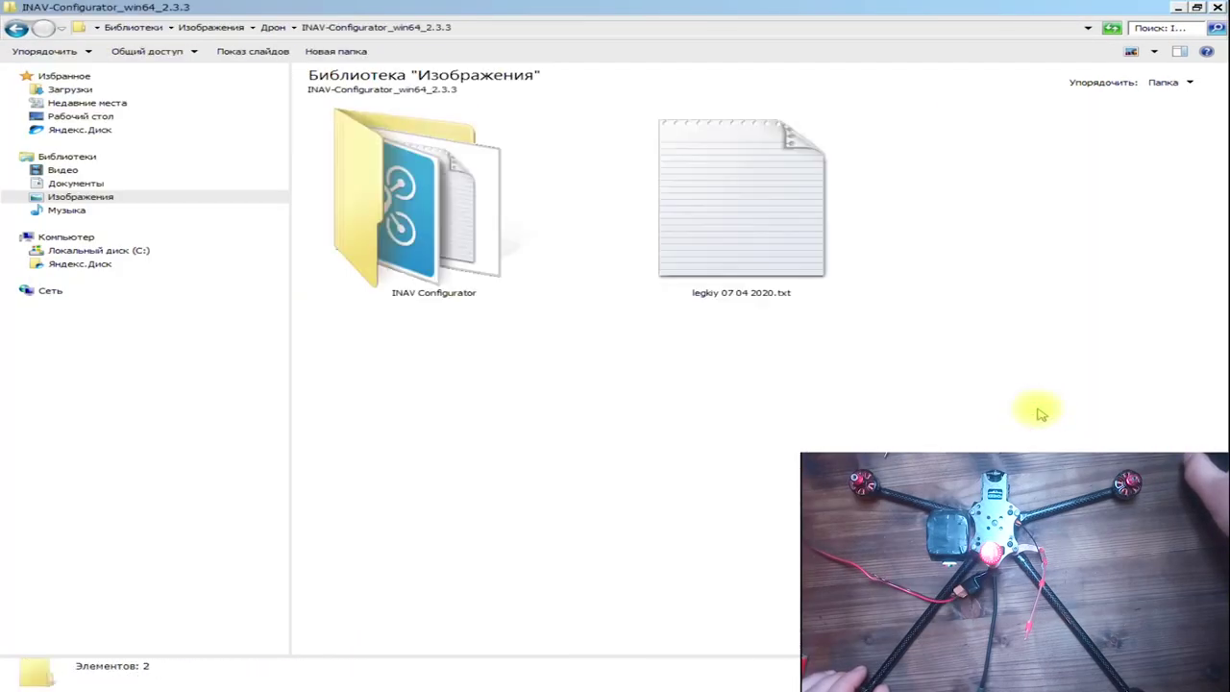
pyautogui.doubleClick(404, 250)
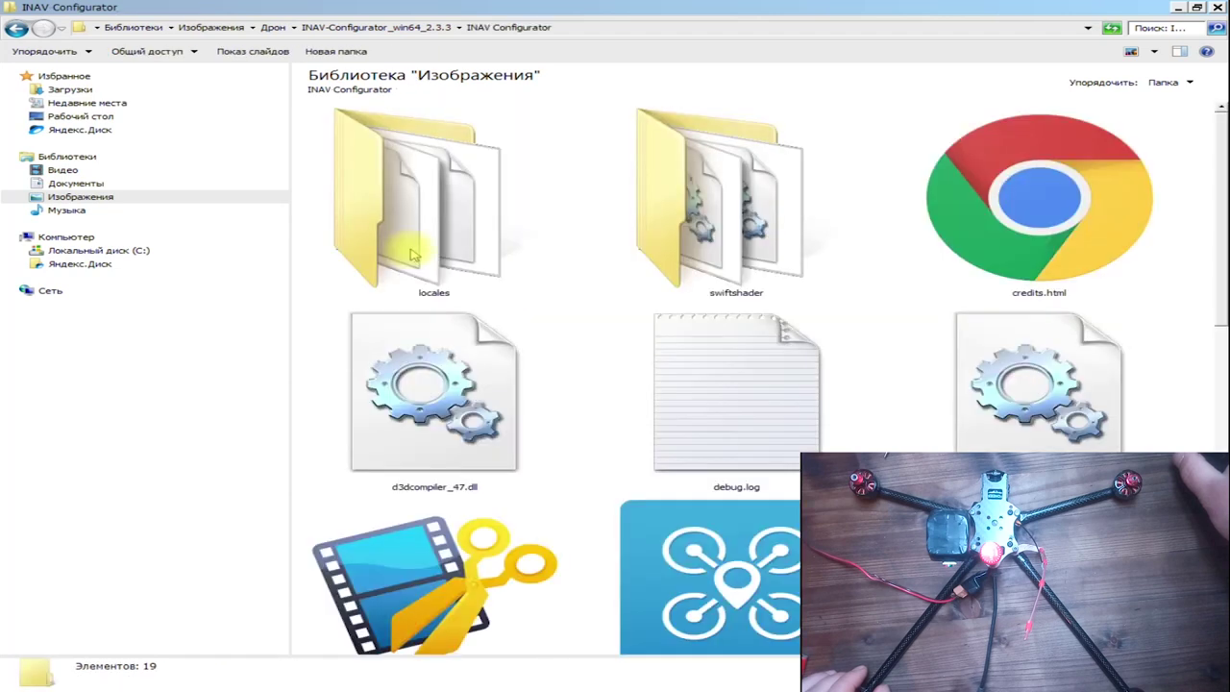
pyautogui.doubleClick(731, 593)
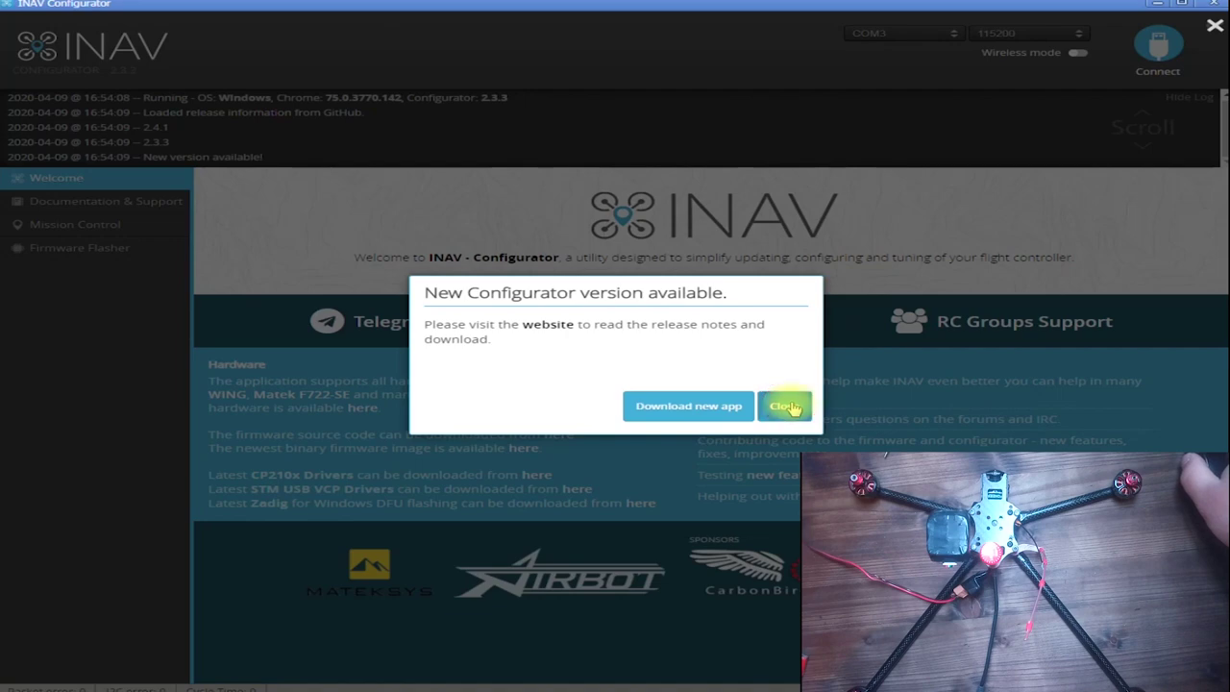
# Dismiss the new-version notice and connect to the flight controller on COM3 at 115200
pyautogui.click(785, 407)
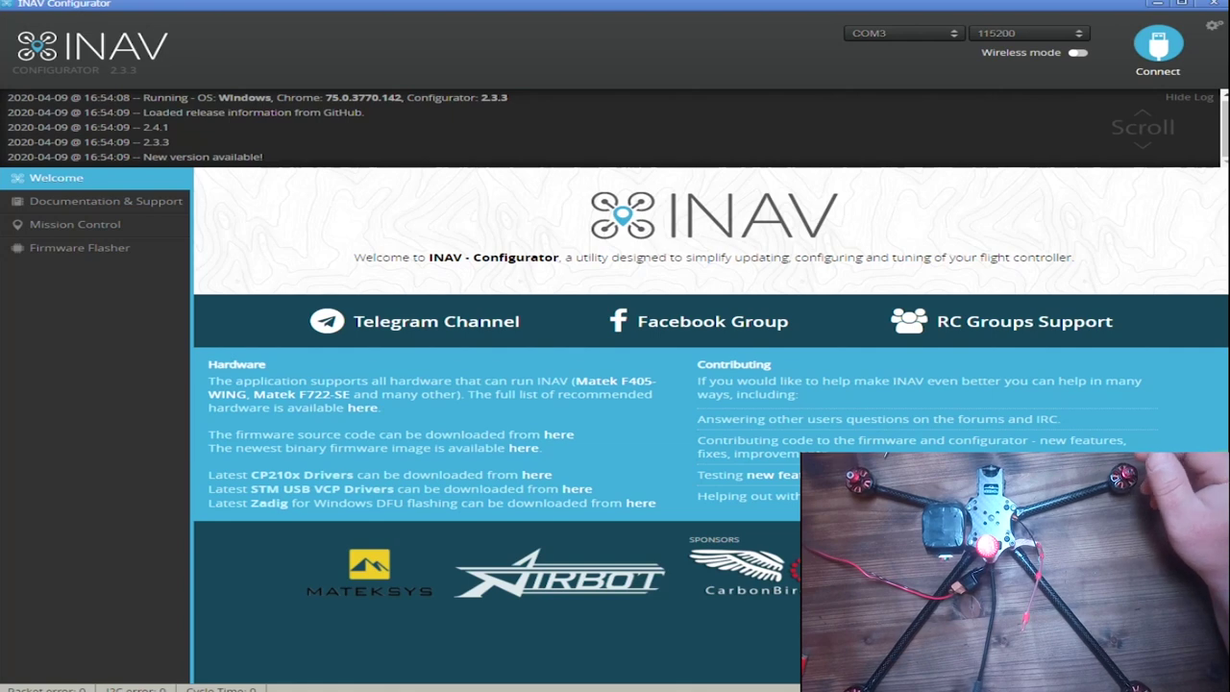
pyautogui.click(1148, 45)
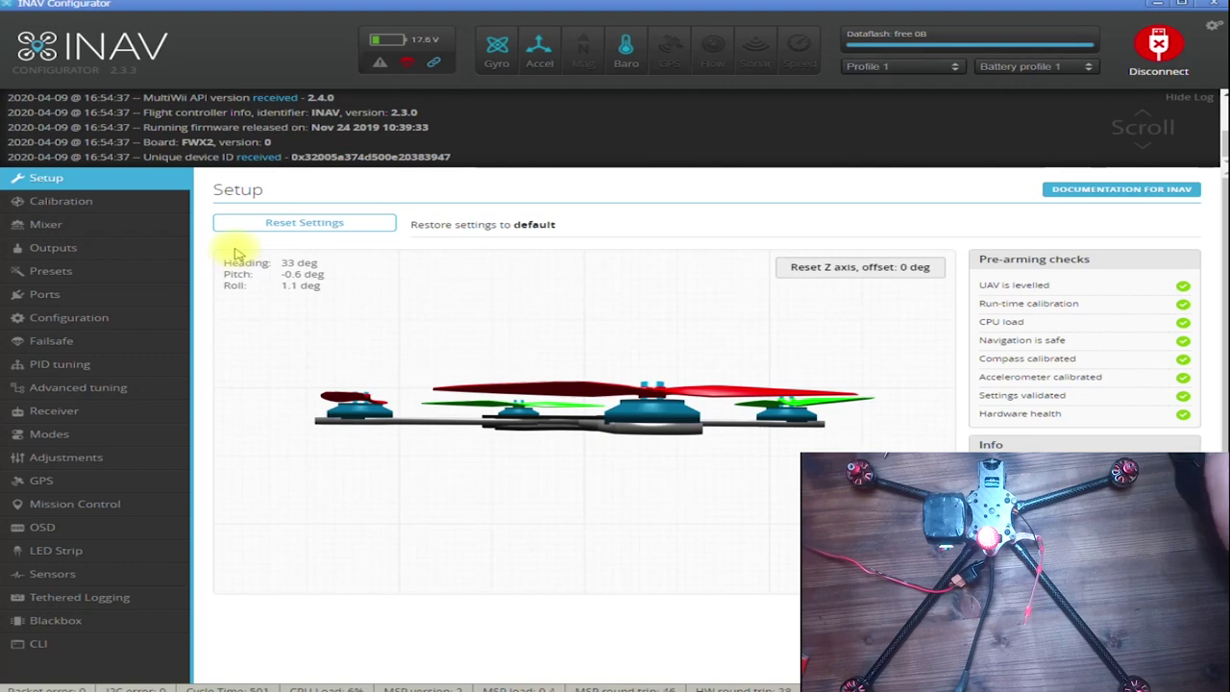
# Review the motor mixer and outputs, and apply the 7" Endurance preset, saving and rebooting the flight controller
pyautogui.click(102, 225)
pyautogui.scroll(-2, 875, 423)
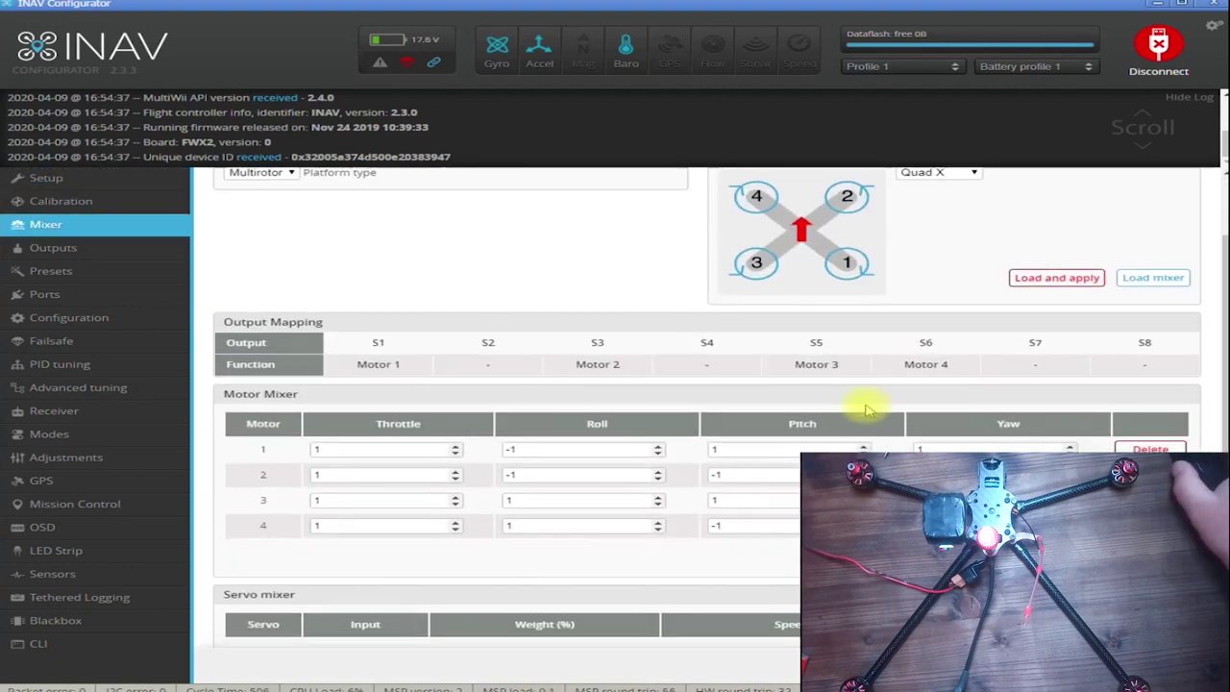
pyautogui.click(55, 249)
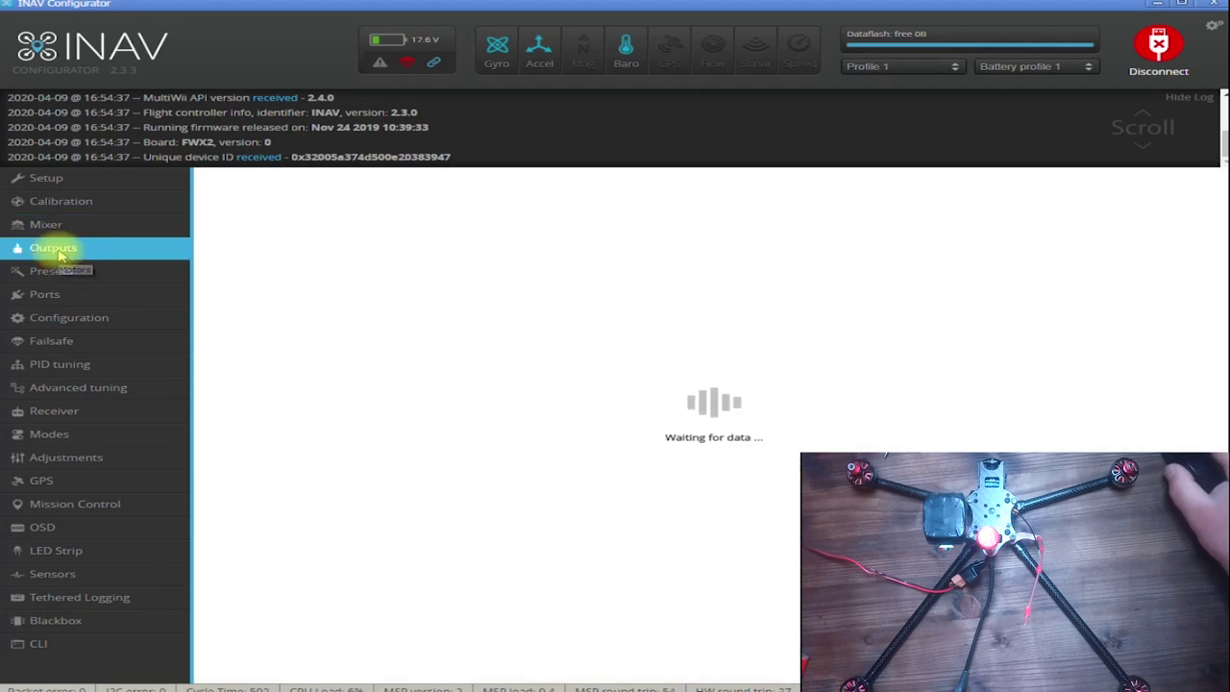
pyautogui.click(60, 276)
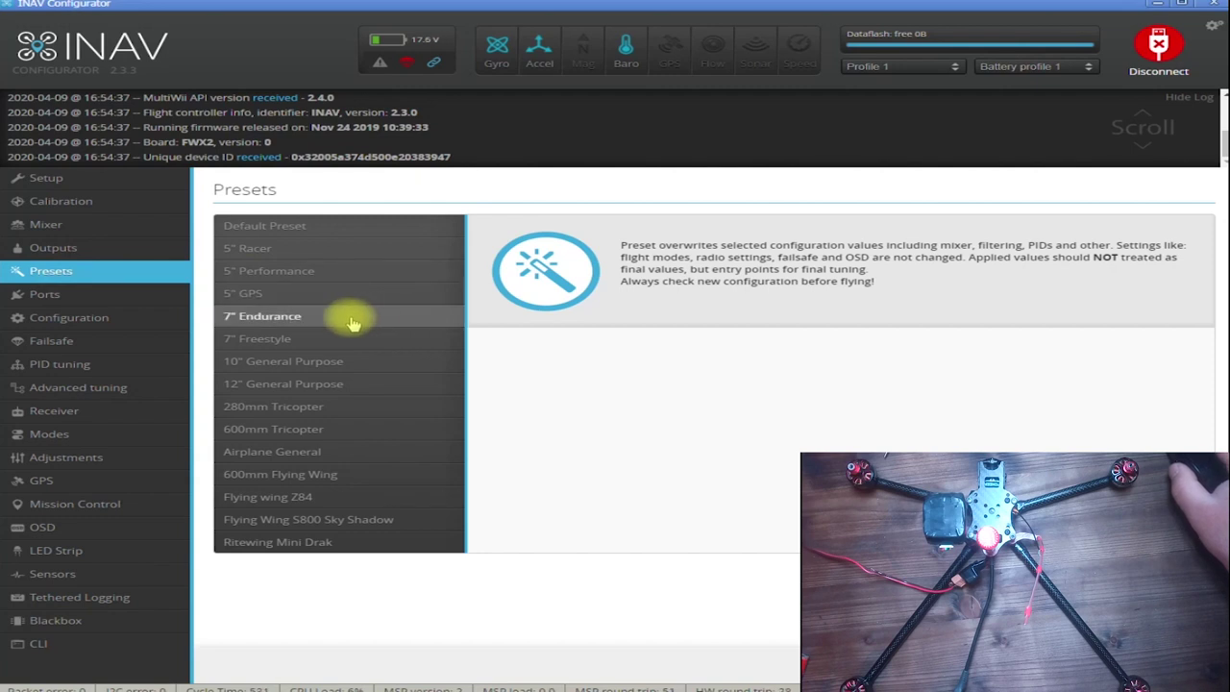
pyautogui.click(351, 321)
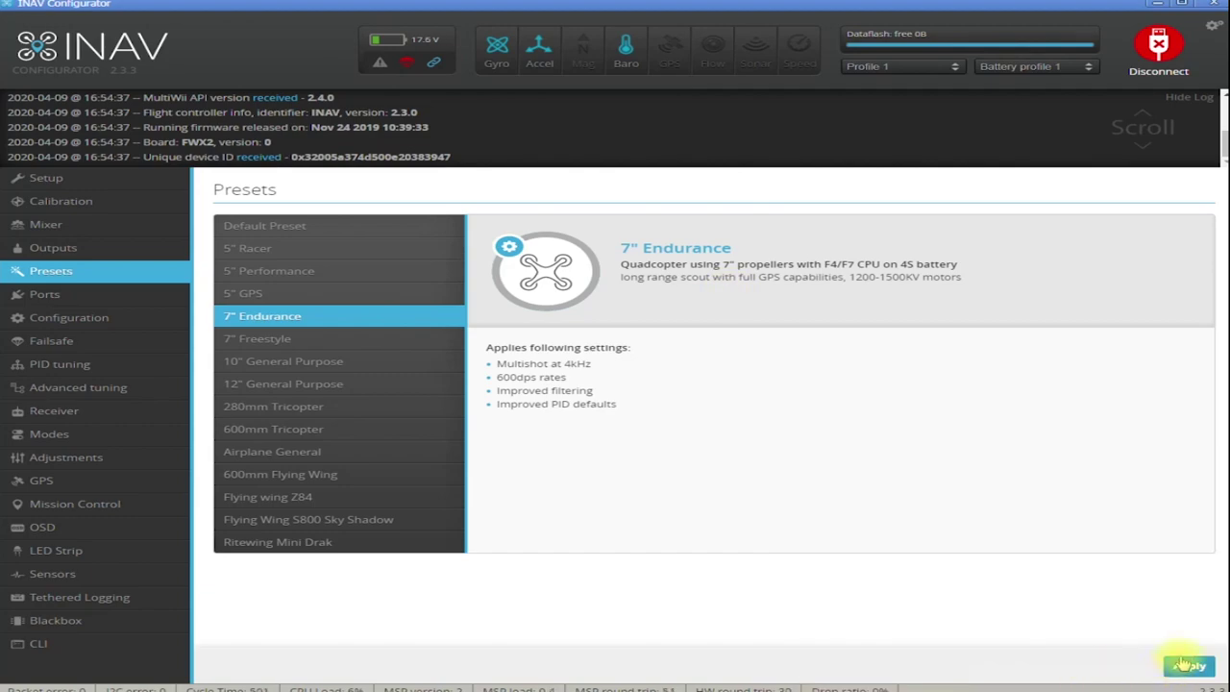
pyautogui.click(1190, 666)
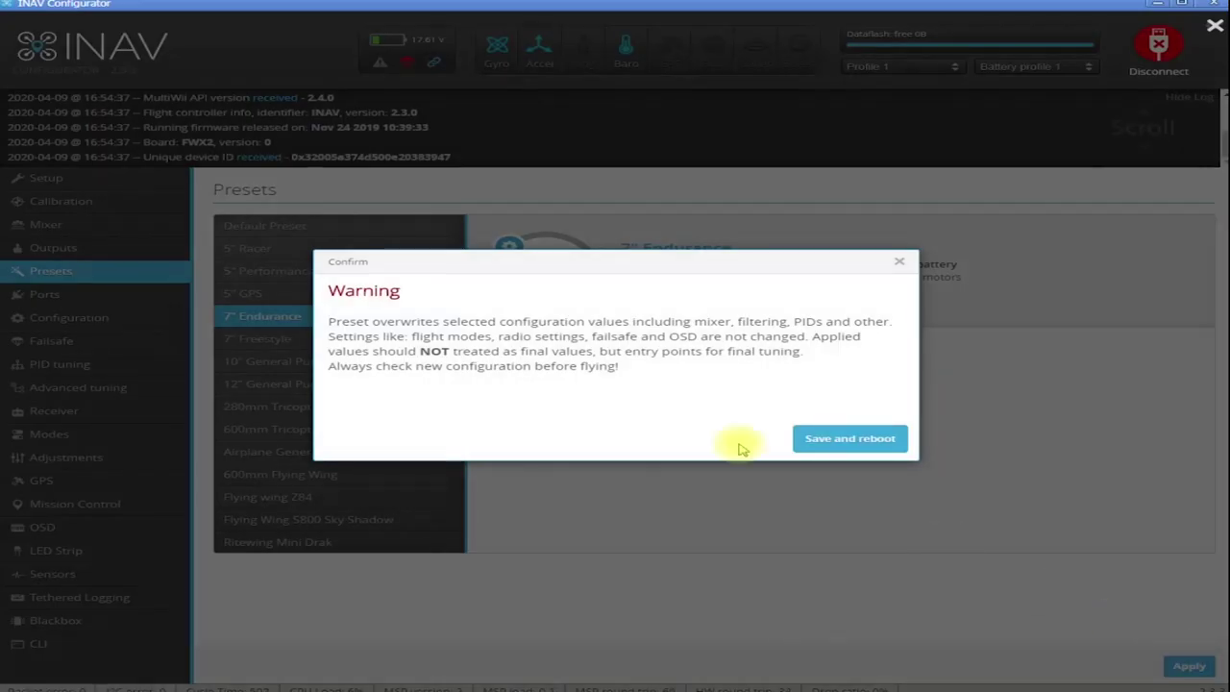
pyautogui.click(815, 448)
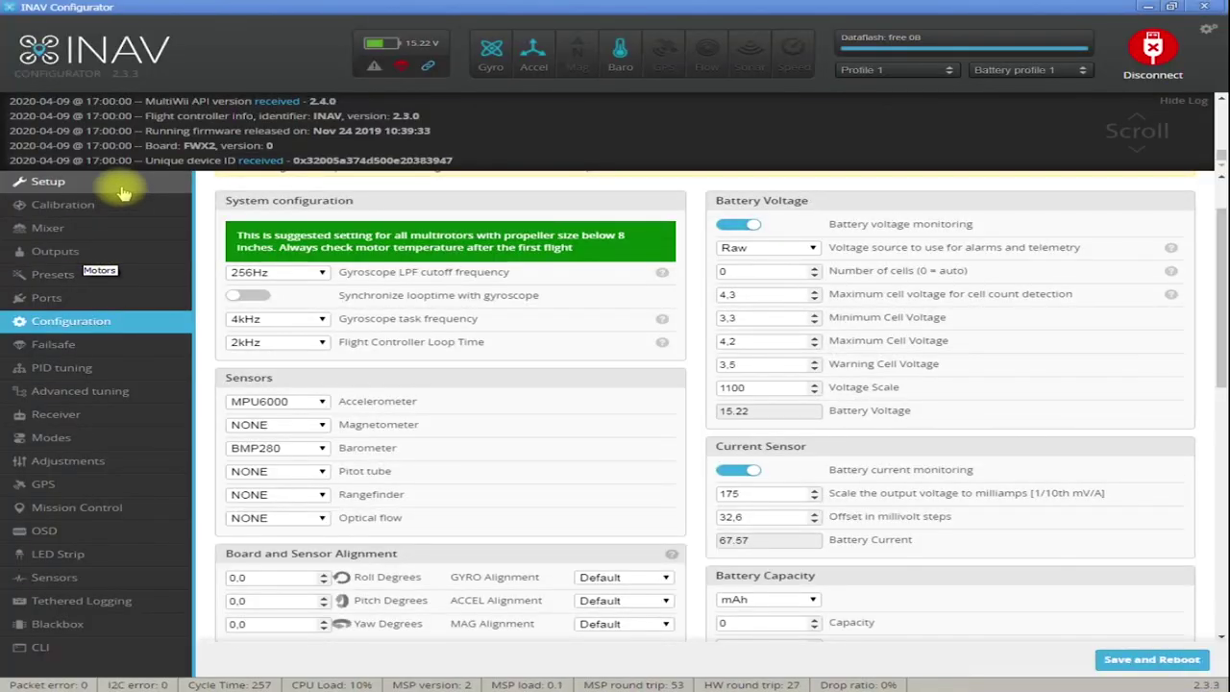
# Check the 3D model's attitude, set board alignment to roll -1,4, pitch 1,1 and yaw 180,0 degrees, and save and reboot
pyautogui.click(118, 184)
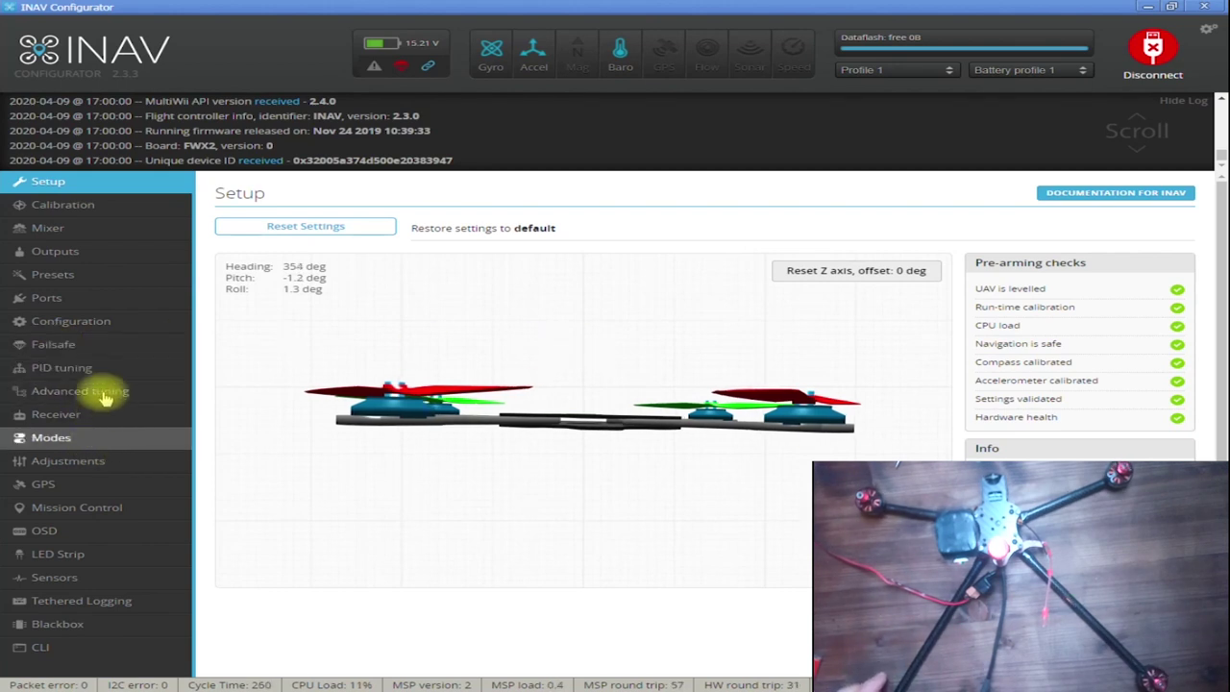
pyautogui.click(98, 321)
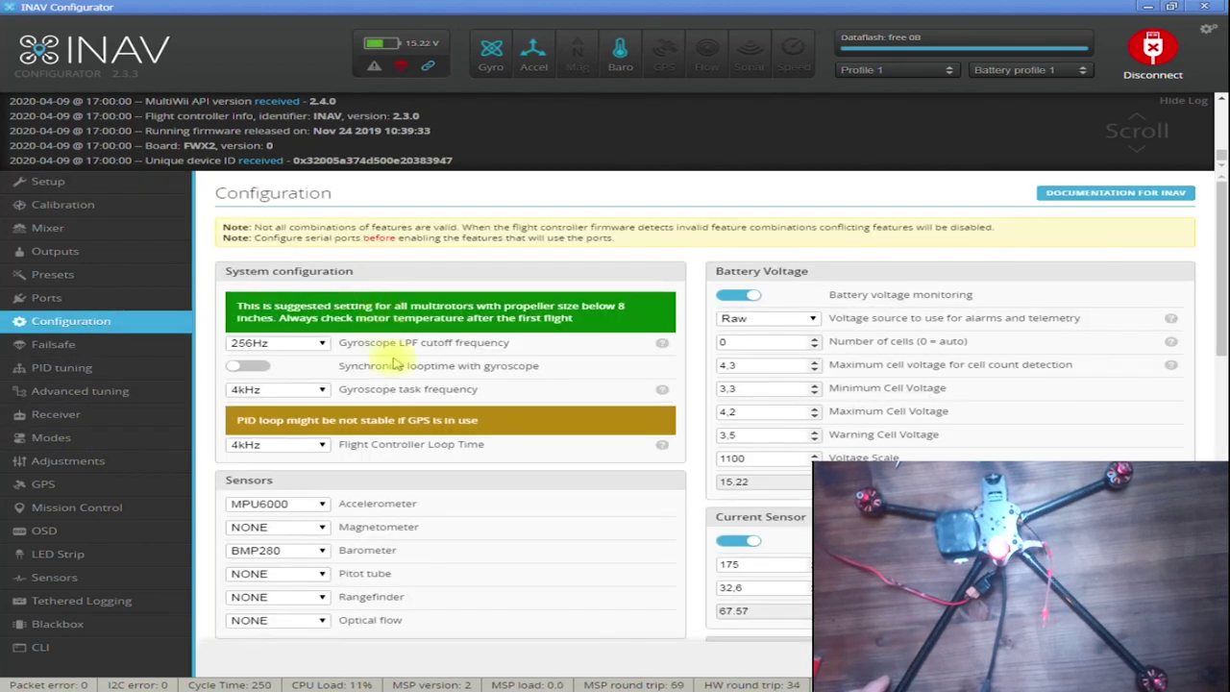
pyautogui.scroll(-4, 422, 402)
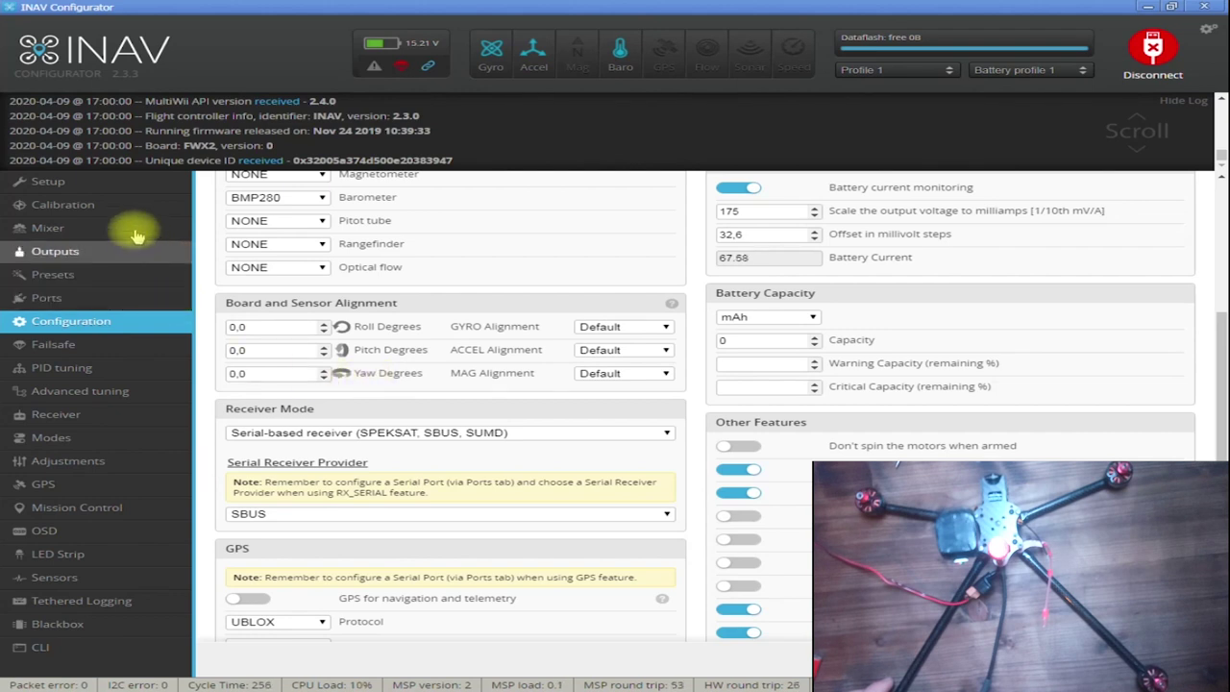
pyautogui.click(139, 190)
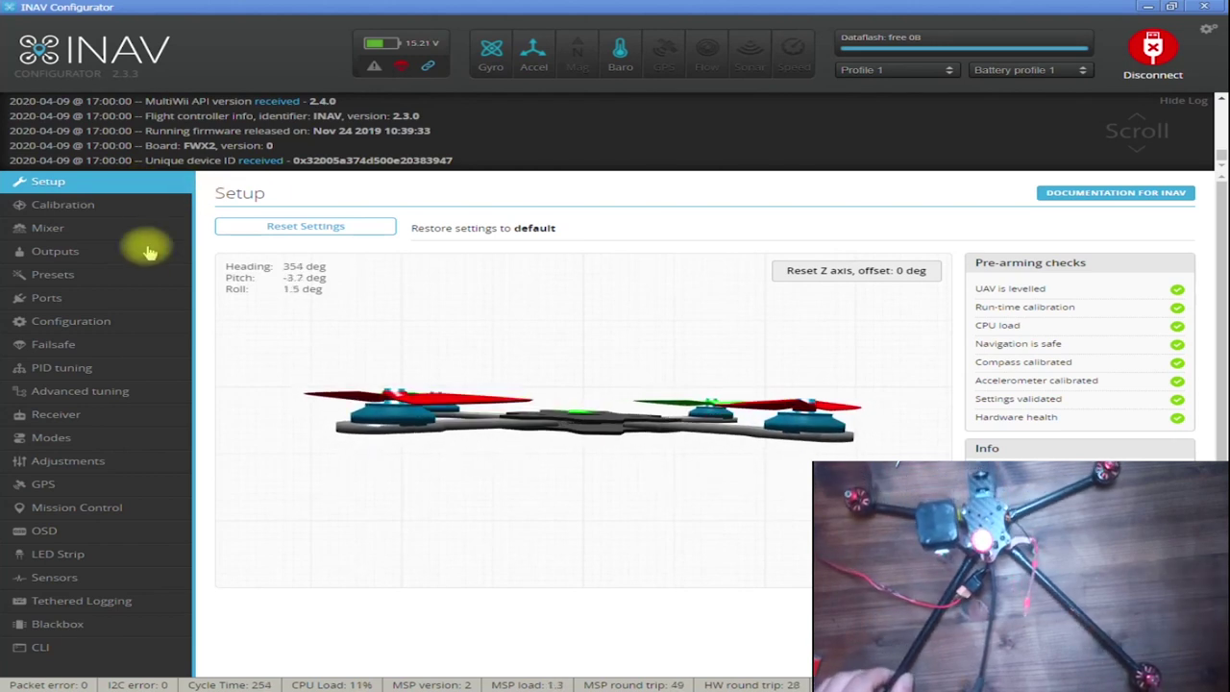
pyautogui.click(132, 323)
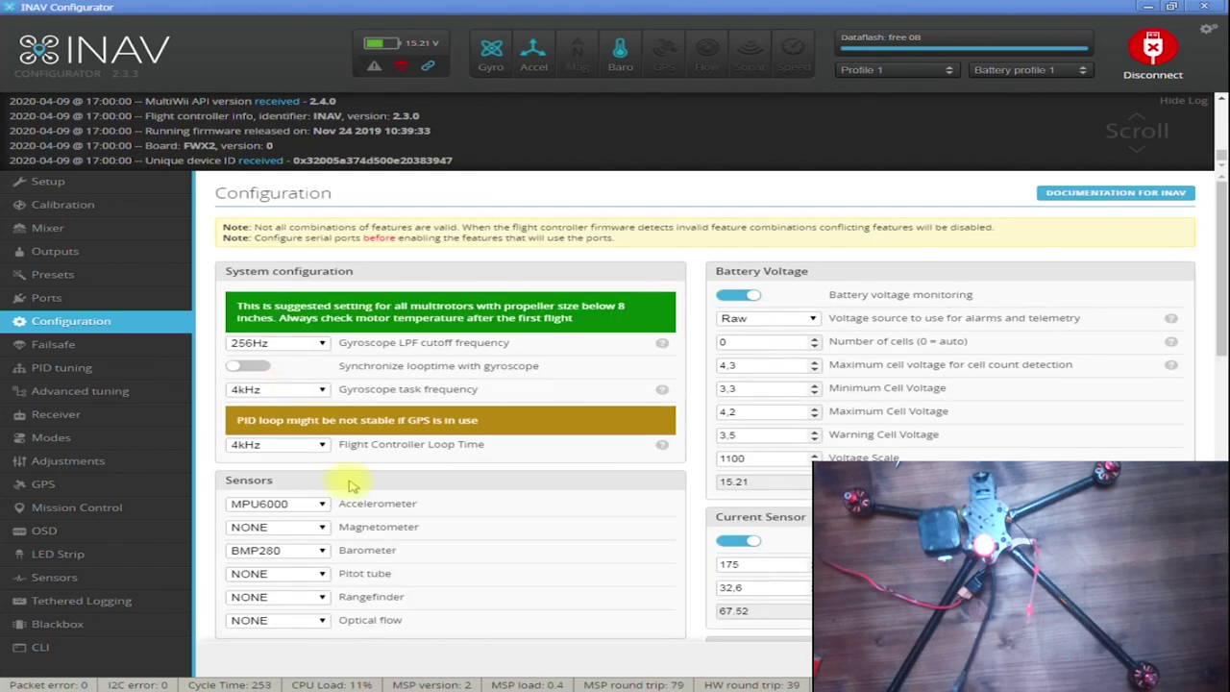
pyautogui.scroll(-3, 351, 480)
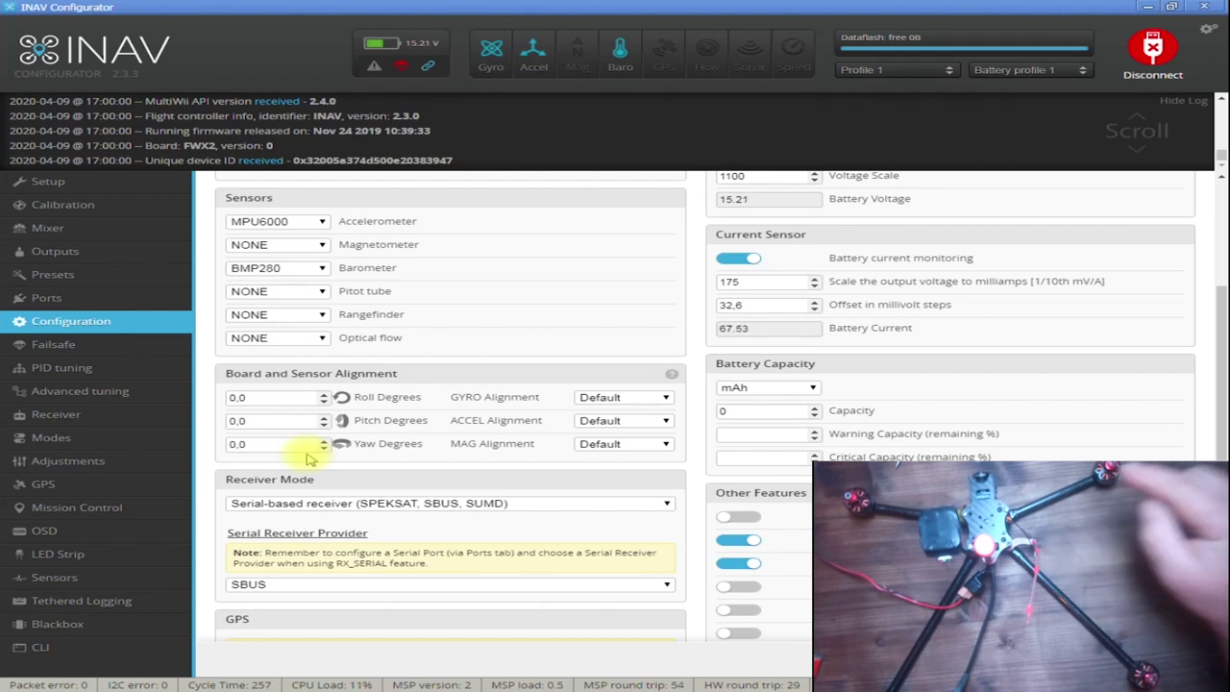
pyautogui.doubleClick(260, 447)
pyautogui.write('1,4')
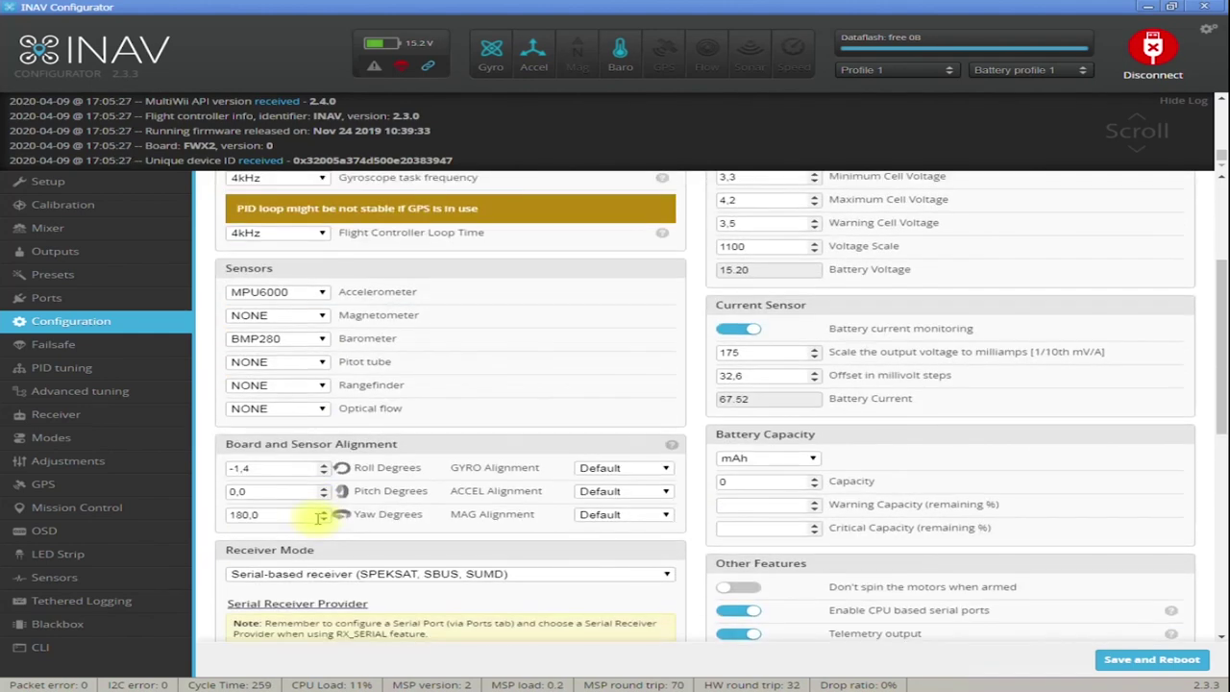
pyautogui.scroll(-3, 316, 510)
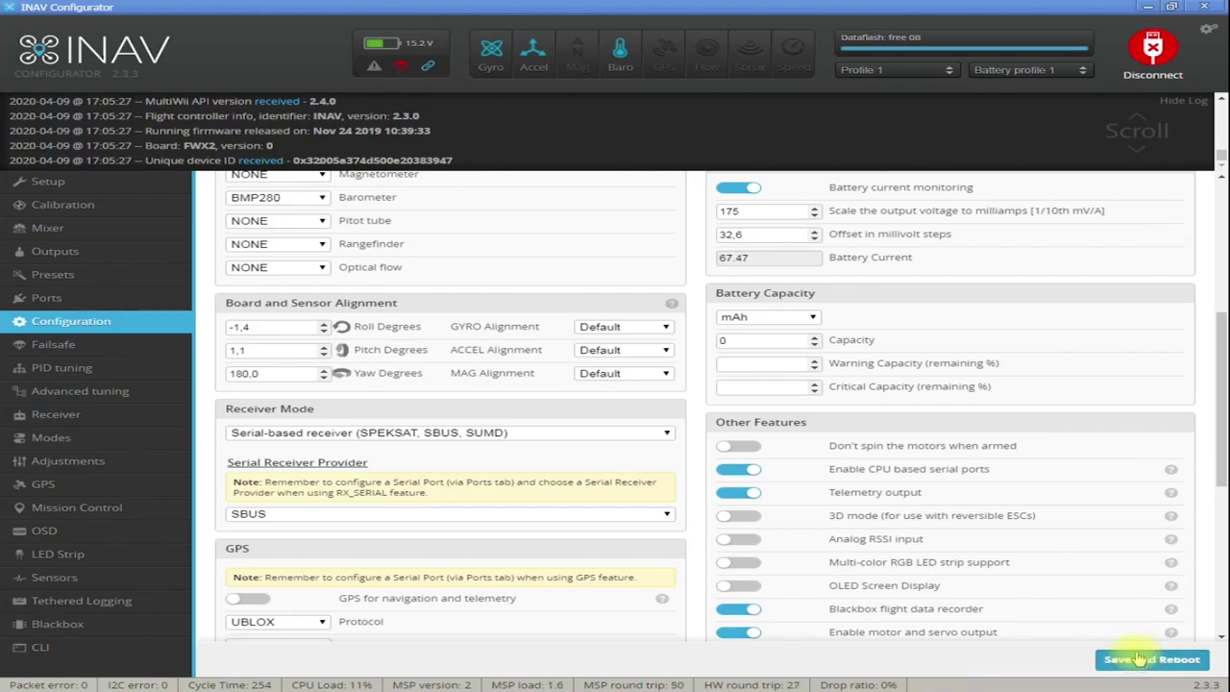
pyautogui.click(1140, 659)
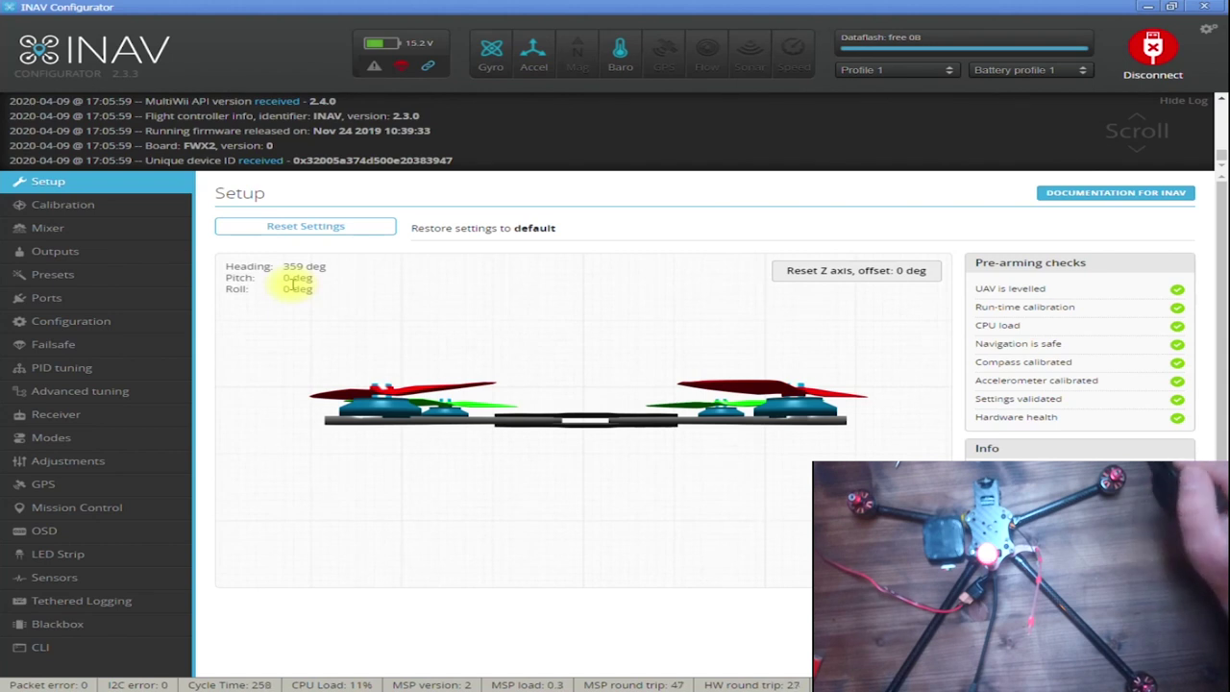
# Set the magnetometer to AUTO and the serial receiver provider to TBS Crossfire in the configuration
pyautogui.click(77, 323)
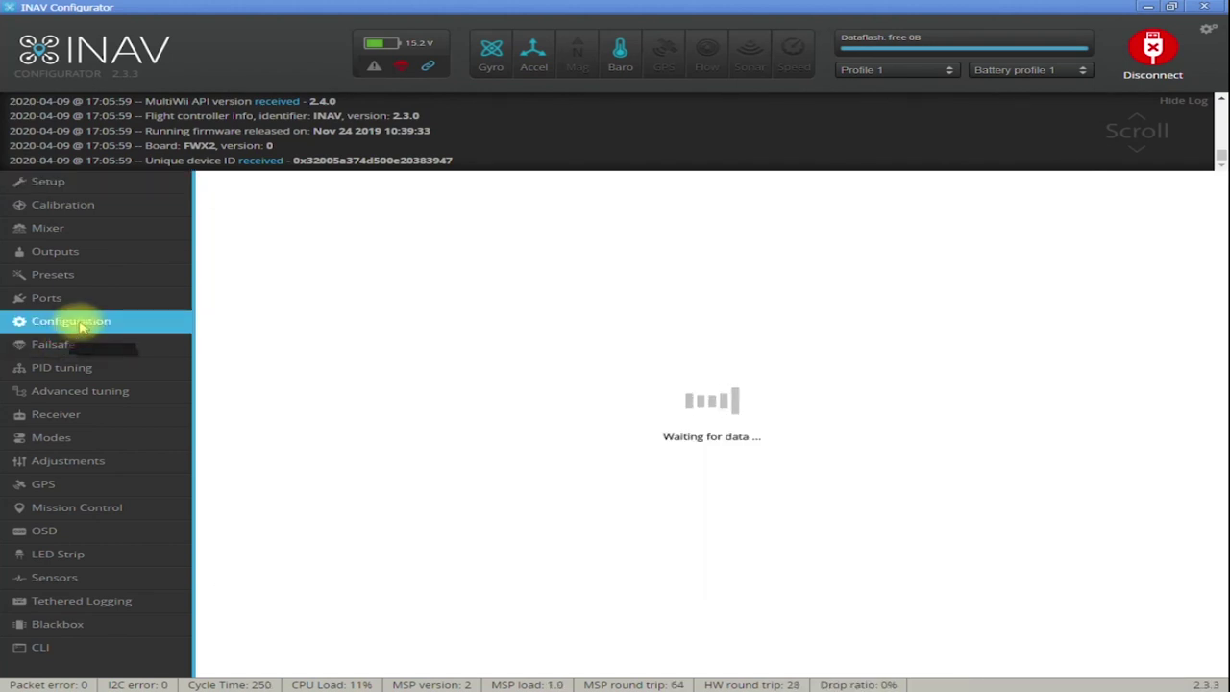
pyautogui.scroll(-2, 323, 356)
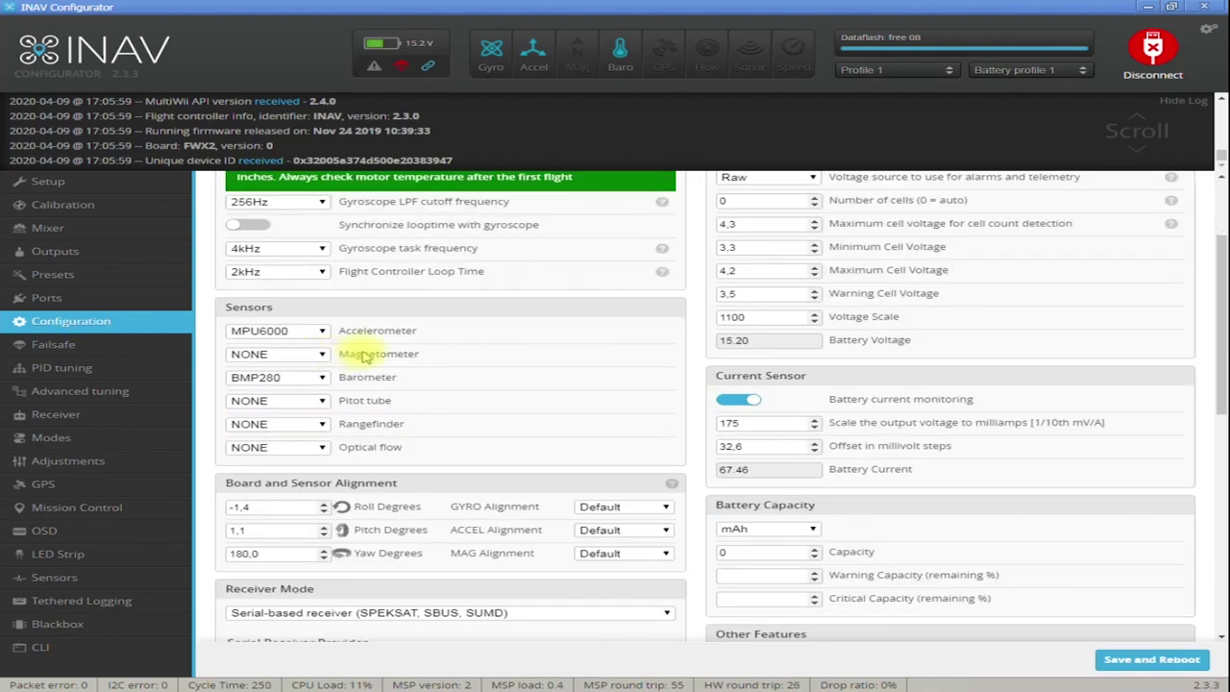
pyautogui.click(321, 355)
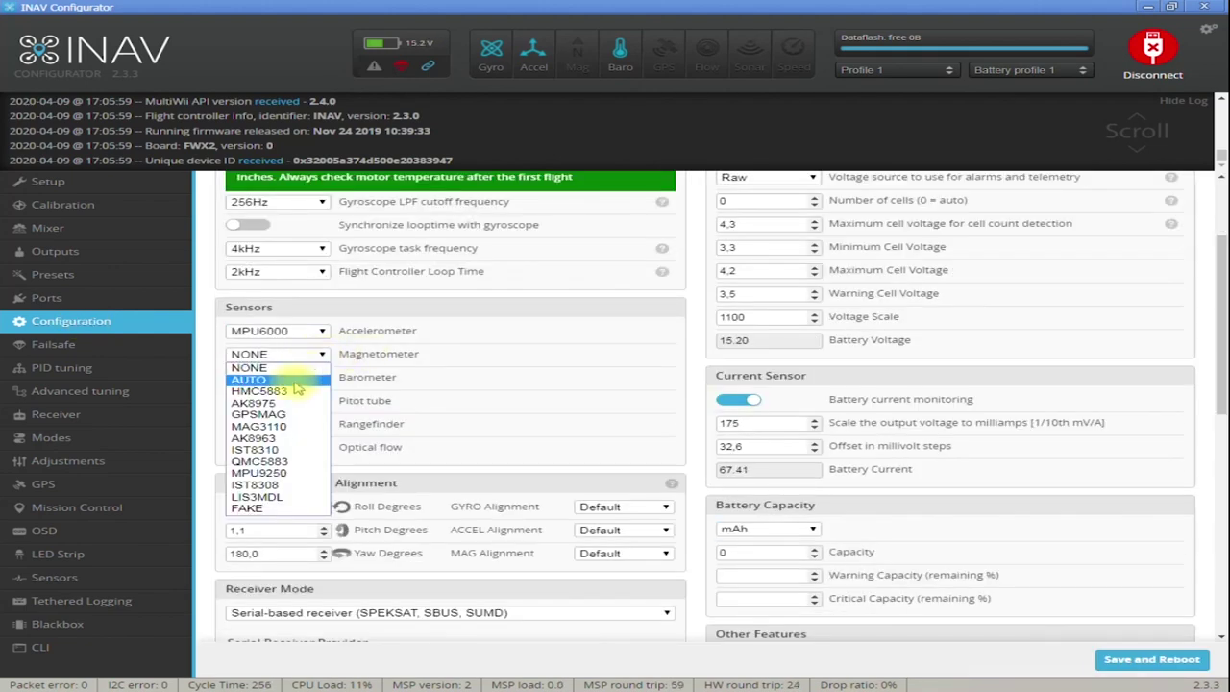
pyautogui.click(297, 381)
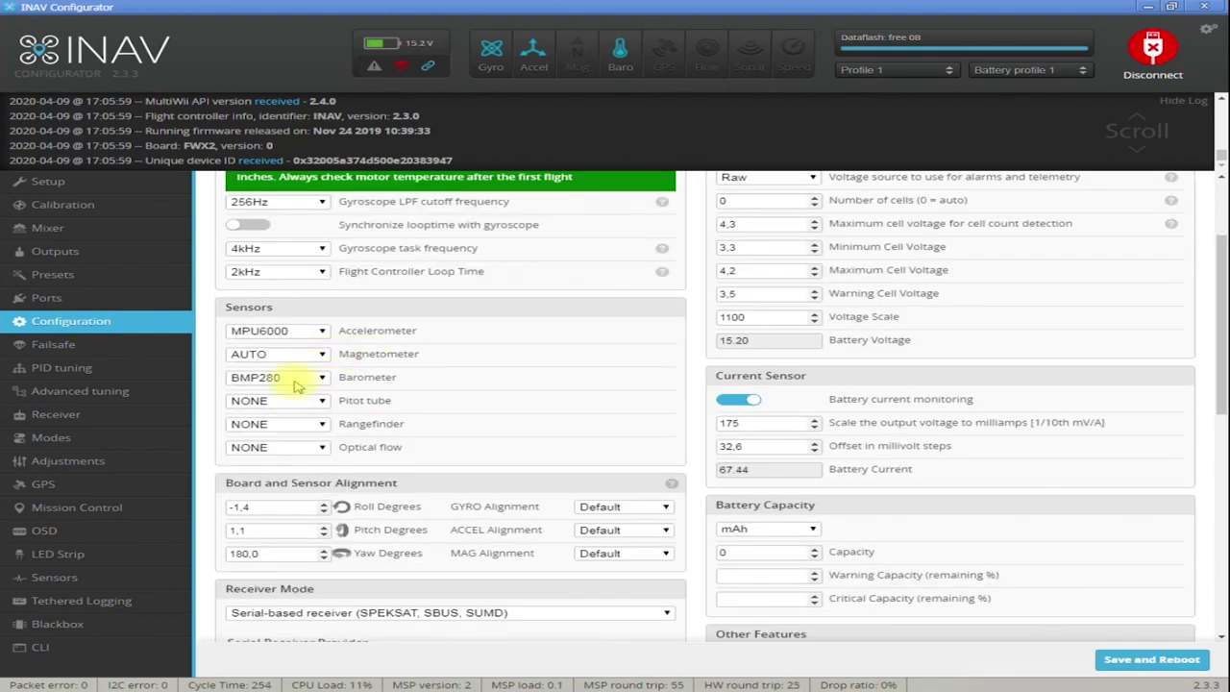
pyautogui.scroll(-4, 470, 354)
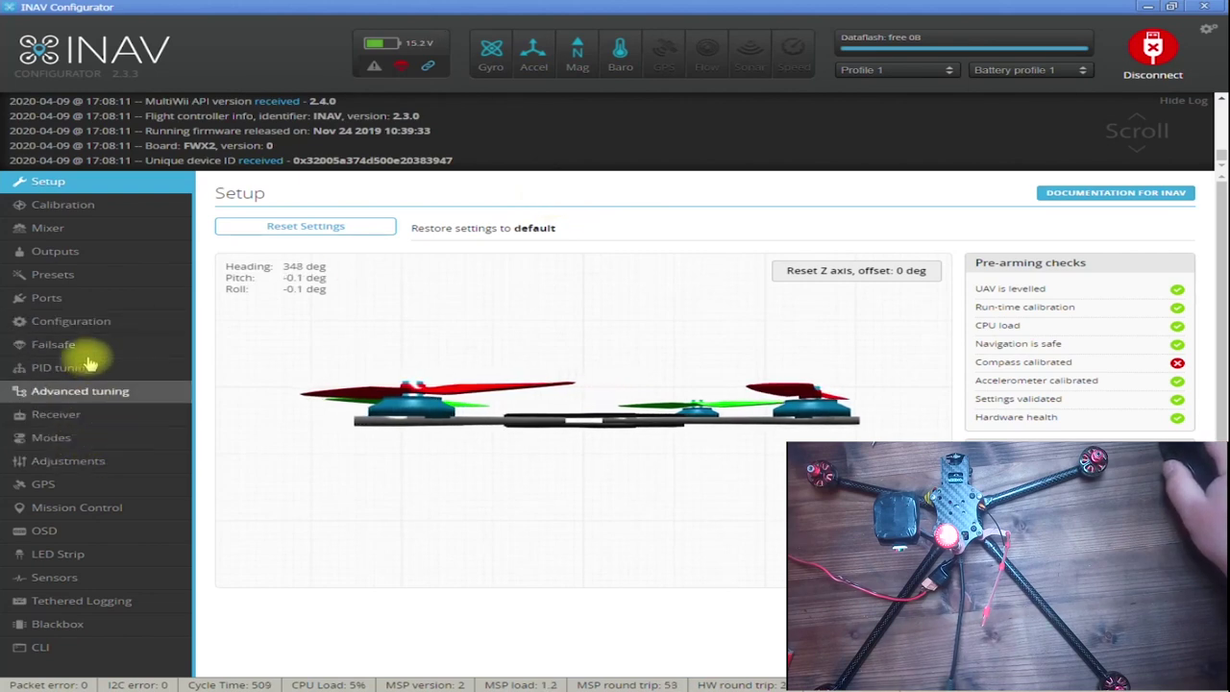
# Set the MAG alignment to CW 90° in the board and sensor alignment settings
pyautogui.click(96, 326)
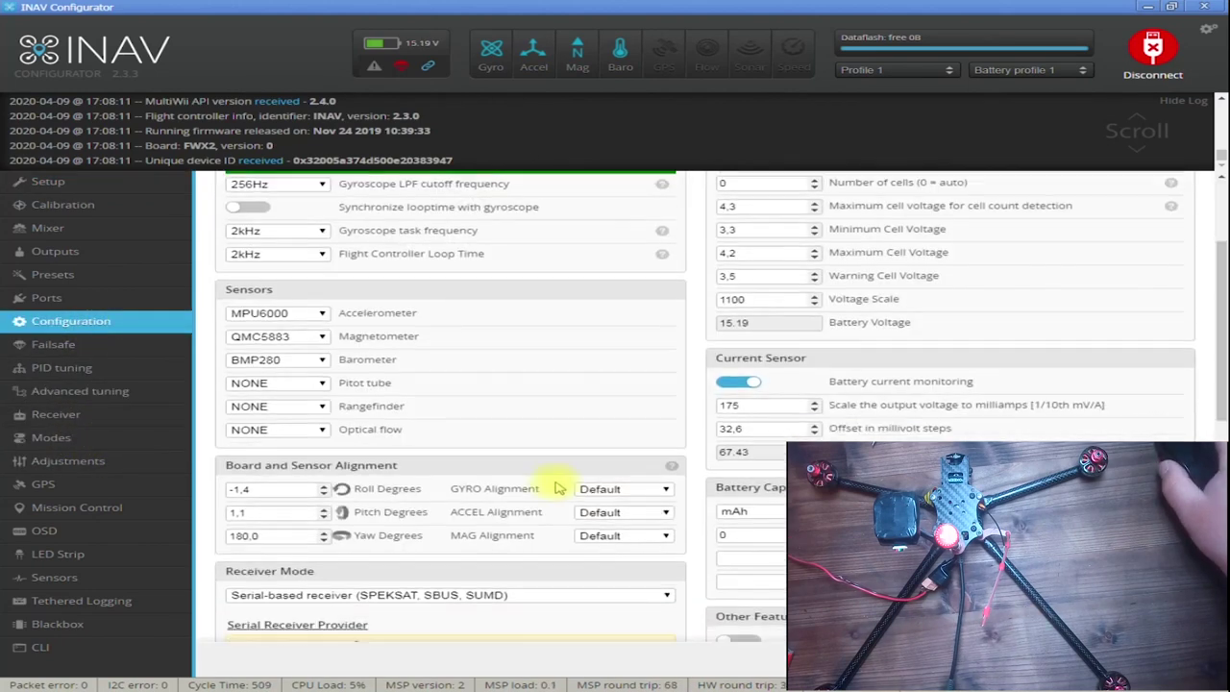
pyautogui.scroll(-1, 557, 484)
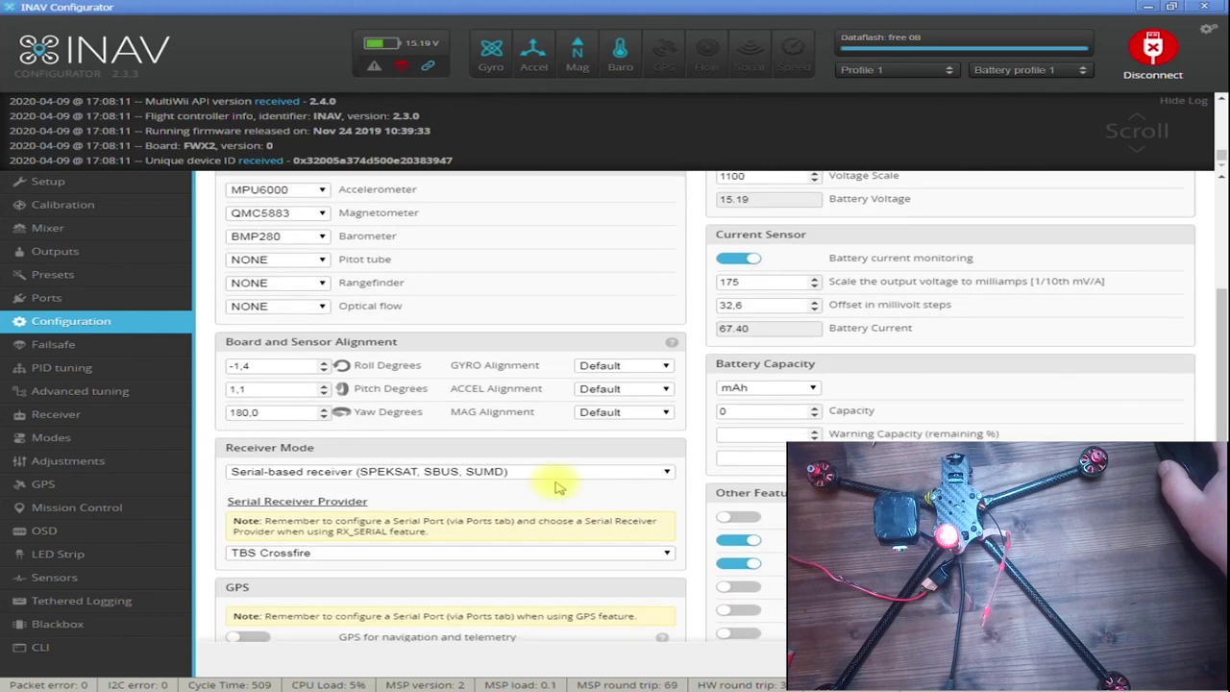
pyautogui.click(663, 413)
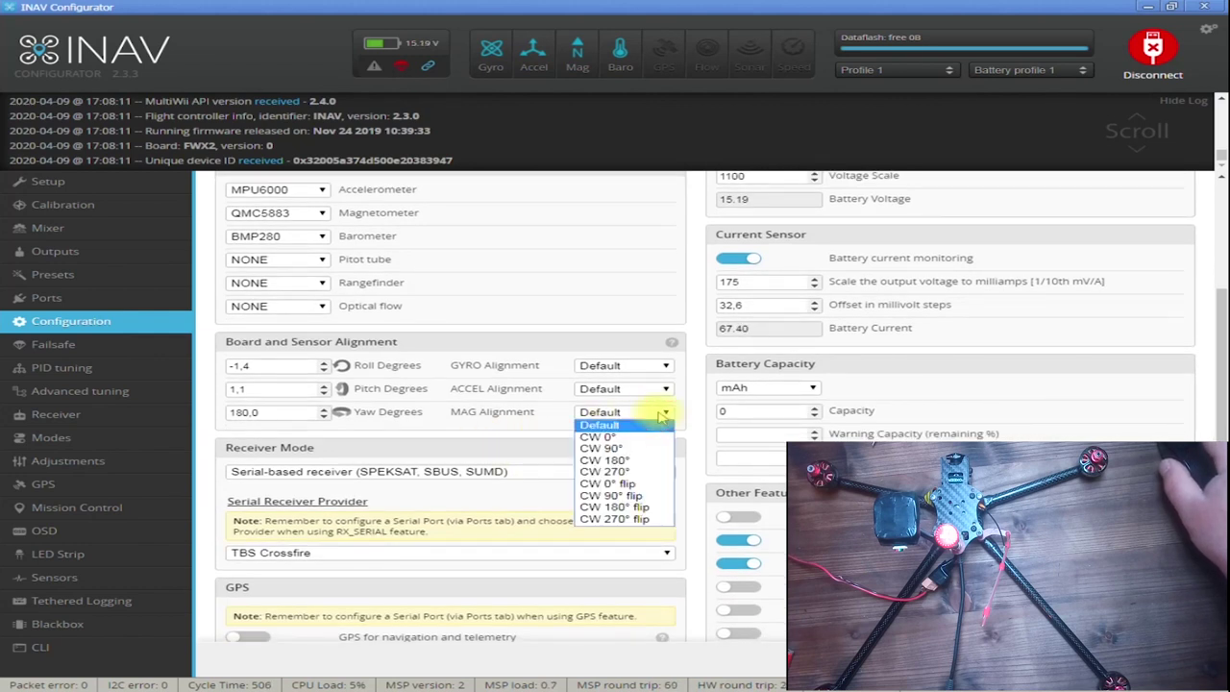
pyautogui.click(624, 449)
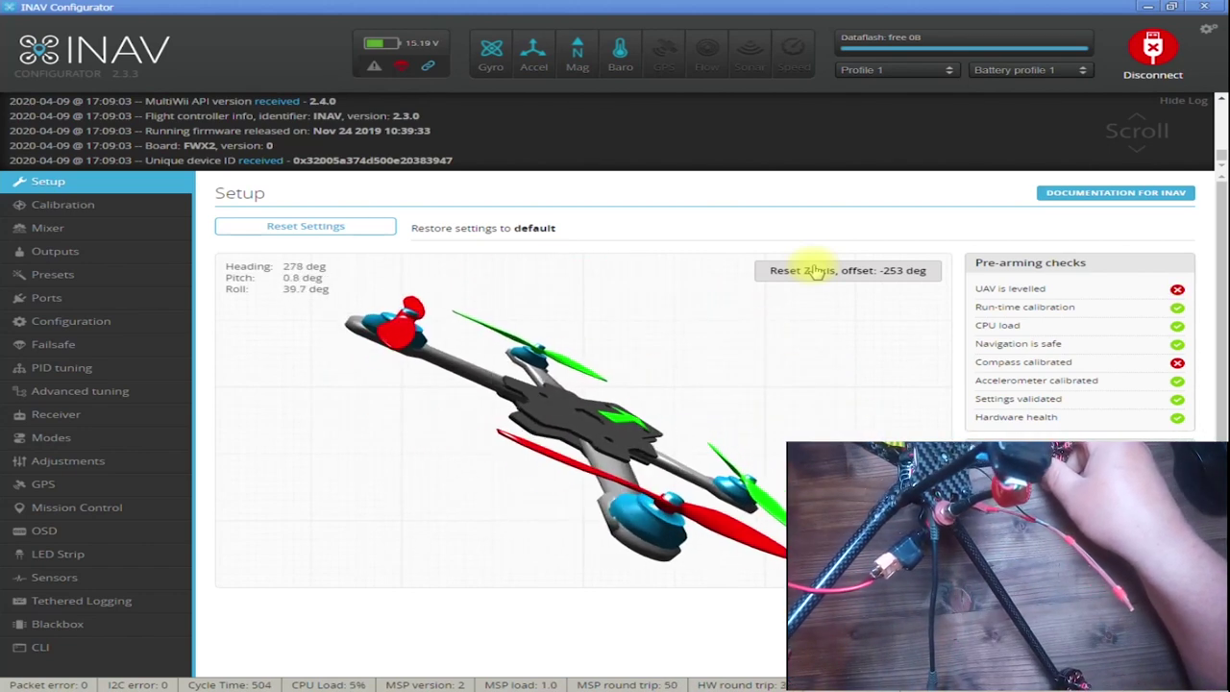
# Change the MAG alignment to CW 90° flip
pyautogui.click(111, 327)
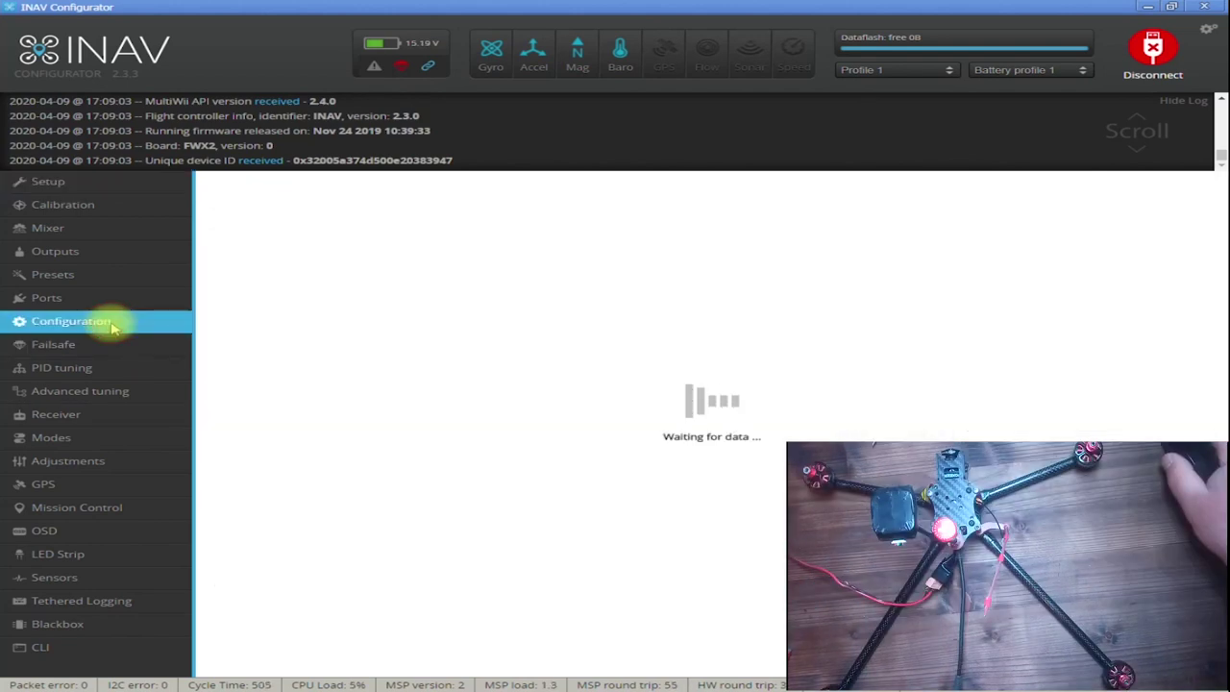
pyautogui.scroll(-3, 462, 405)
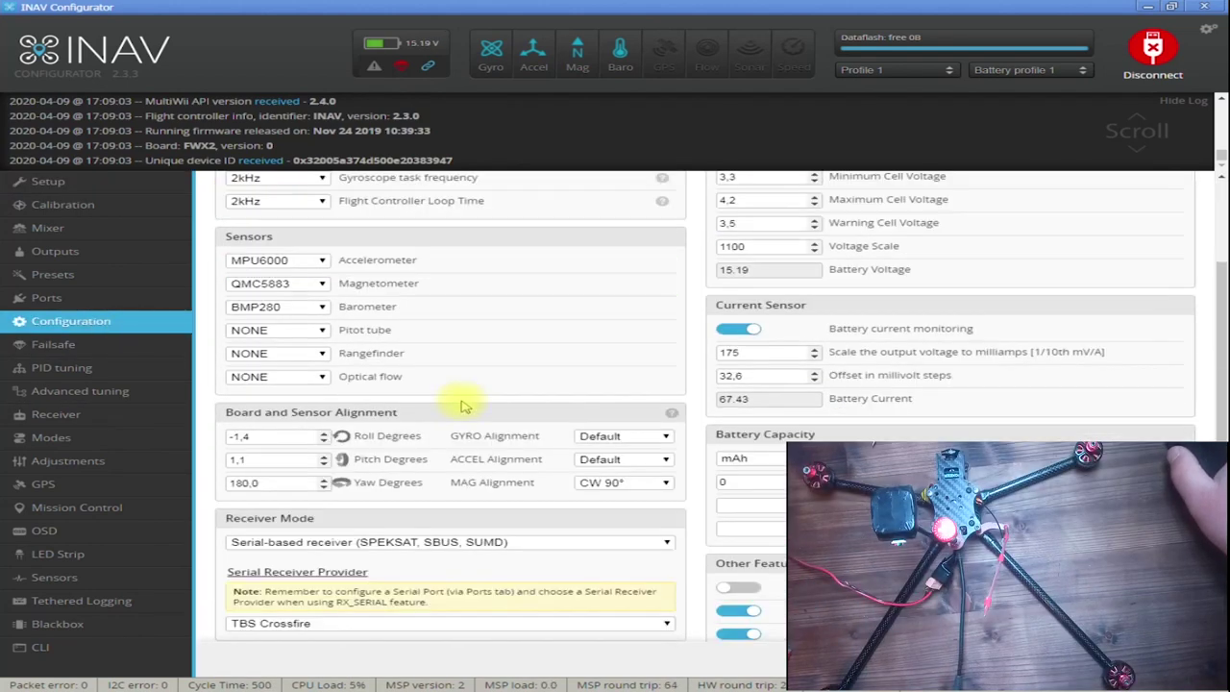
pyautogui.scroll(-2, 608, 350)
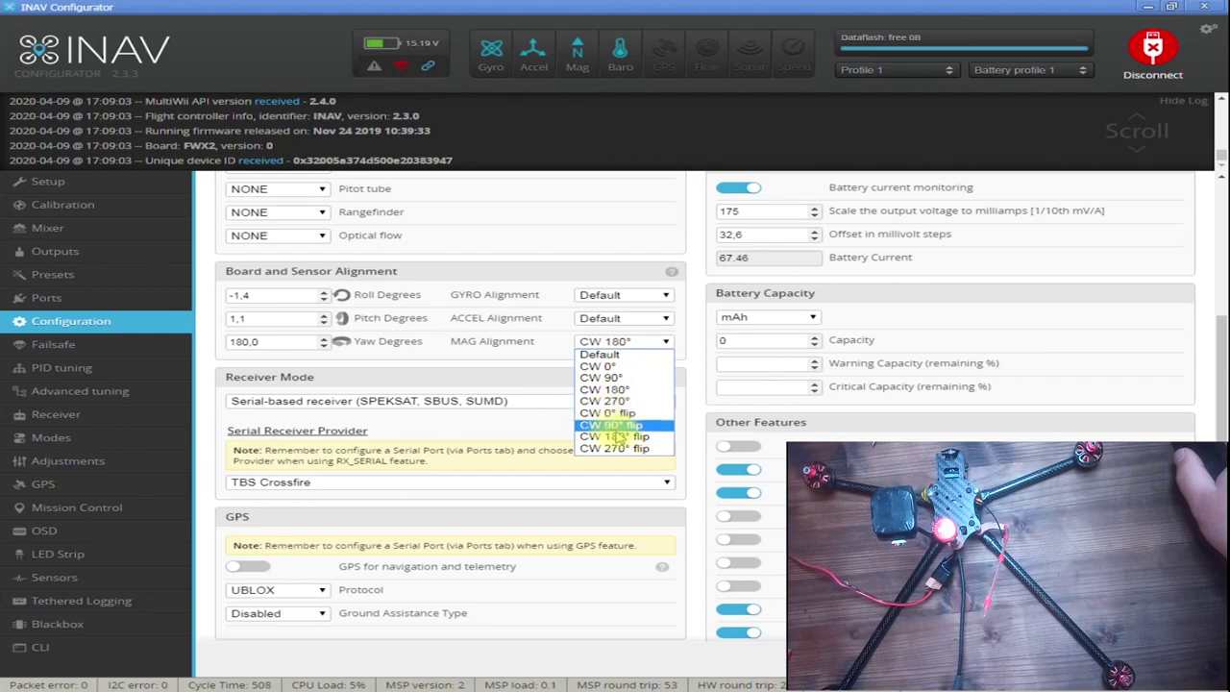
pyautogui.click(615, 426)
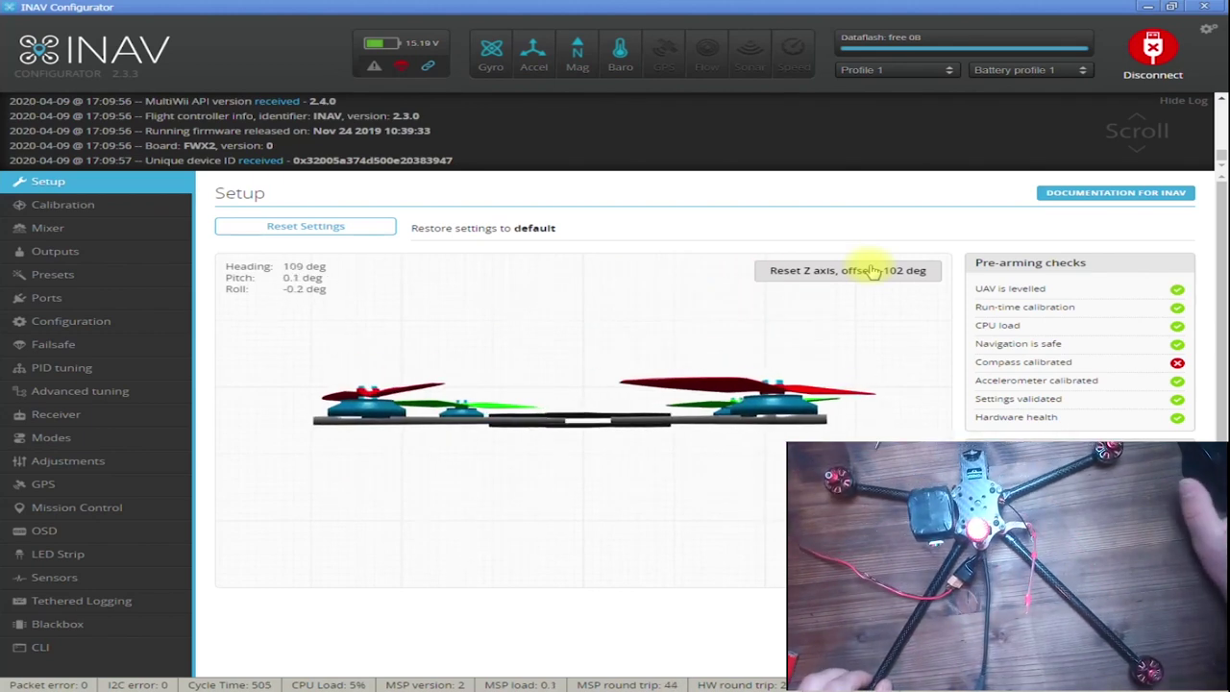
# Set the SOFTSERIAL1 telemetry port to MAVLink and disable the TBS SmartAudio peripheral on UART4
pyautogui.click(46, 298)
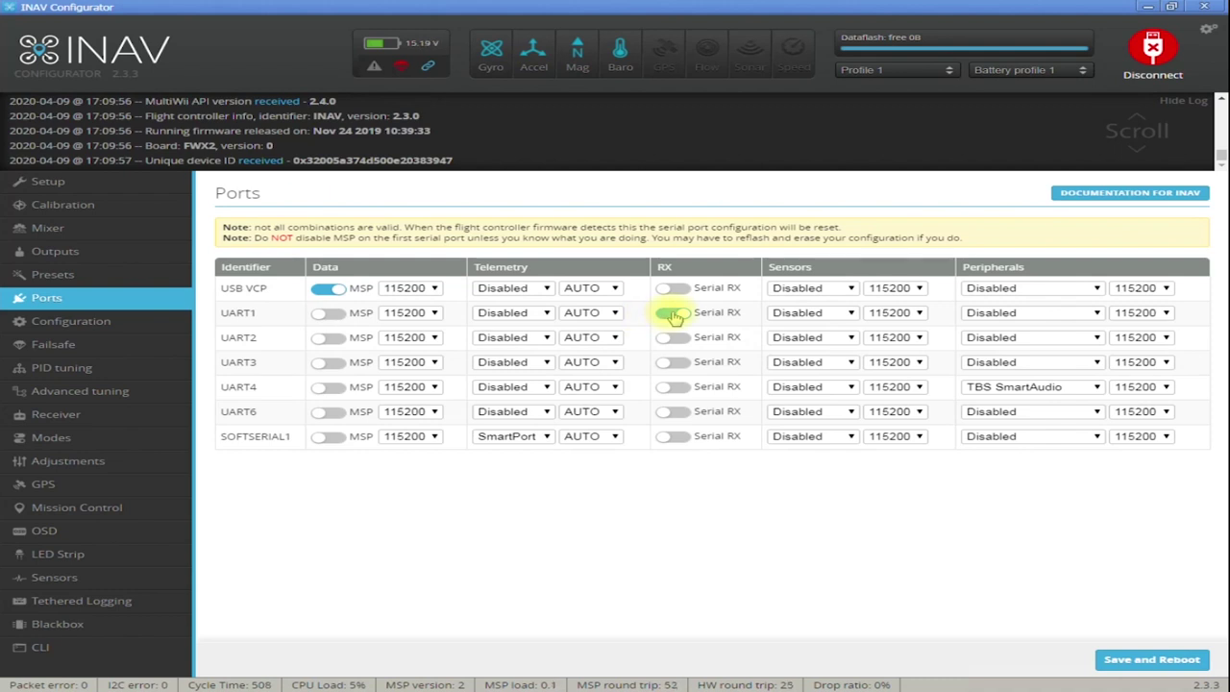
pyautogui.click(514, 436)
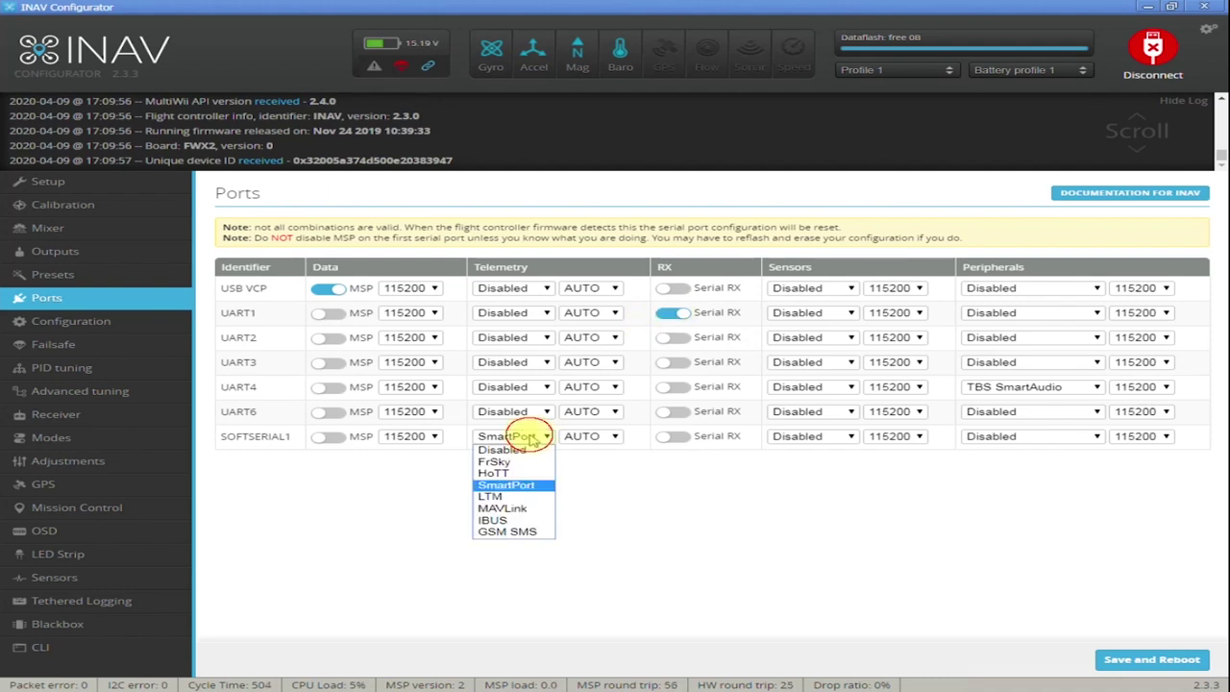
pyautogui.click(507, 510)
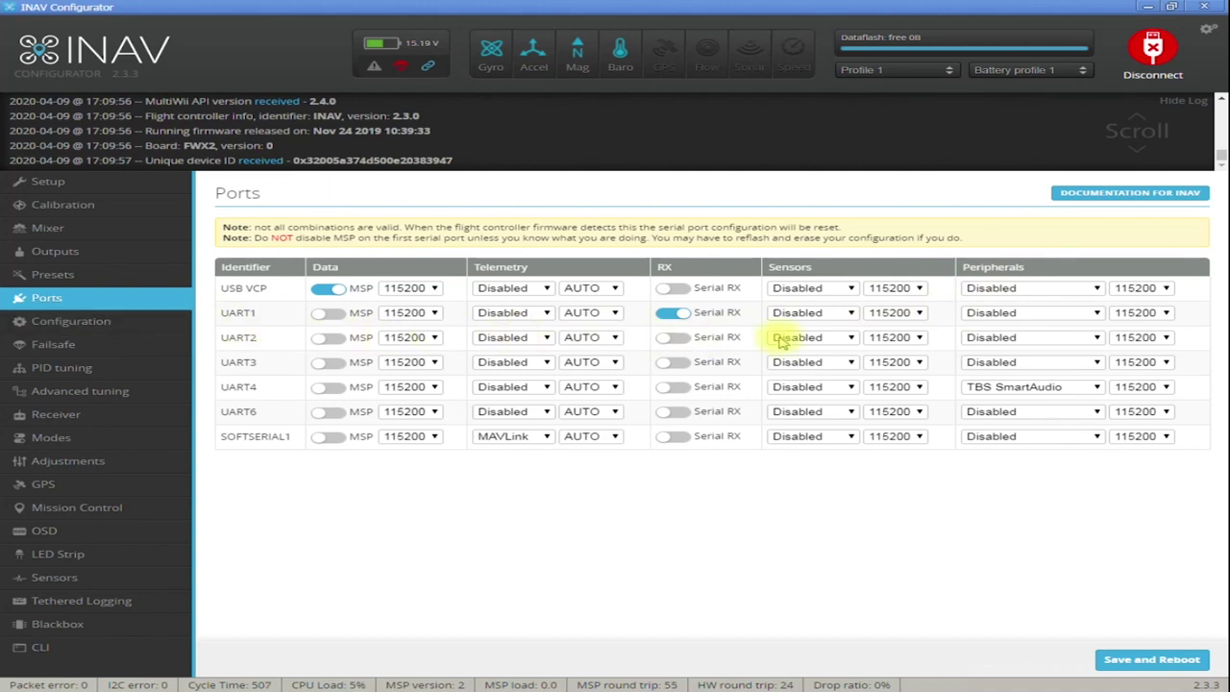
pyautogui.click(1038, 389)
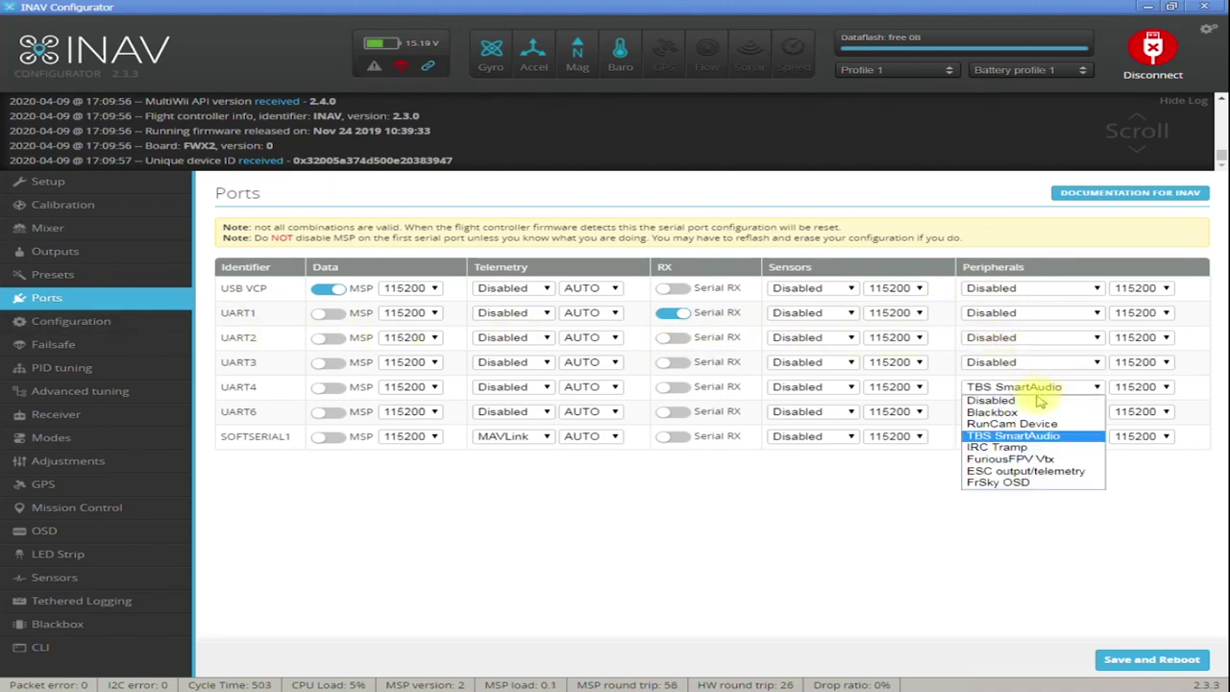
pyautogui.click(1036, 400)
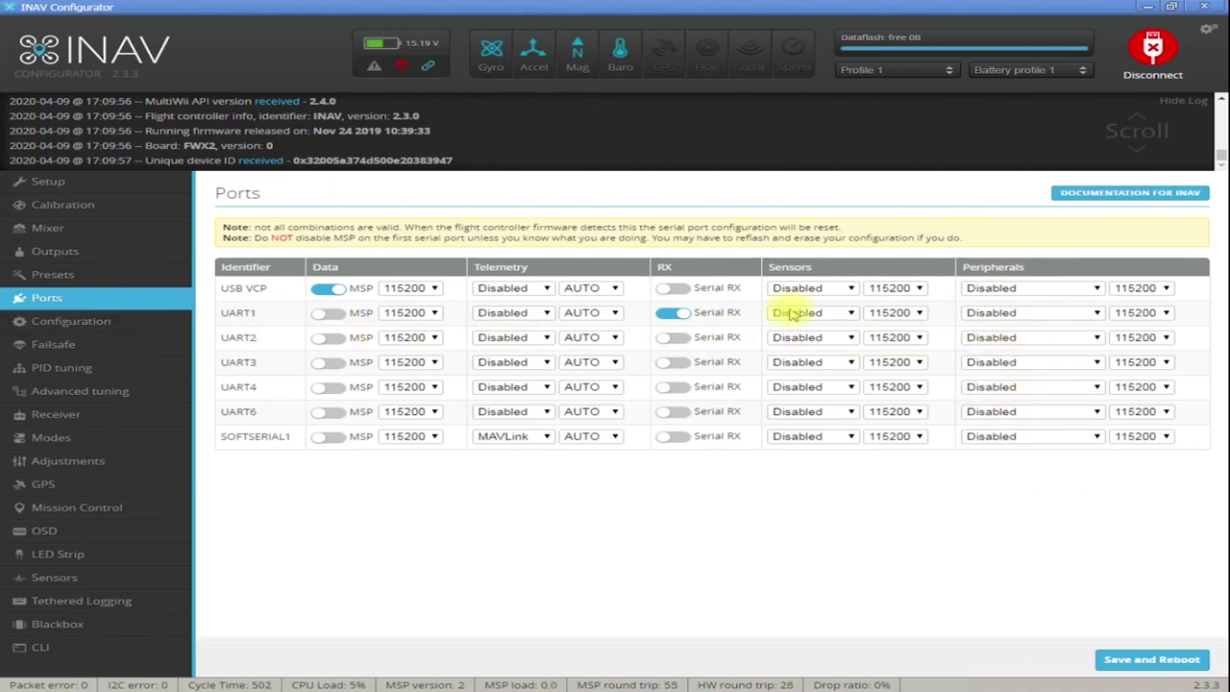
# Assign the TBS SmartAudio peripheral to UART2 and the ESC output/telemetry peripheral to UART4
pyautogui.click(1026, 336)
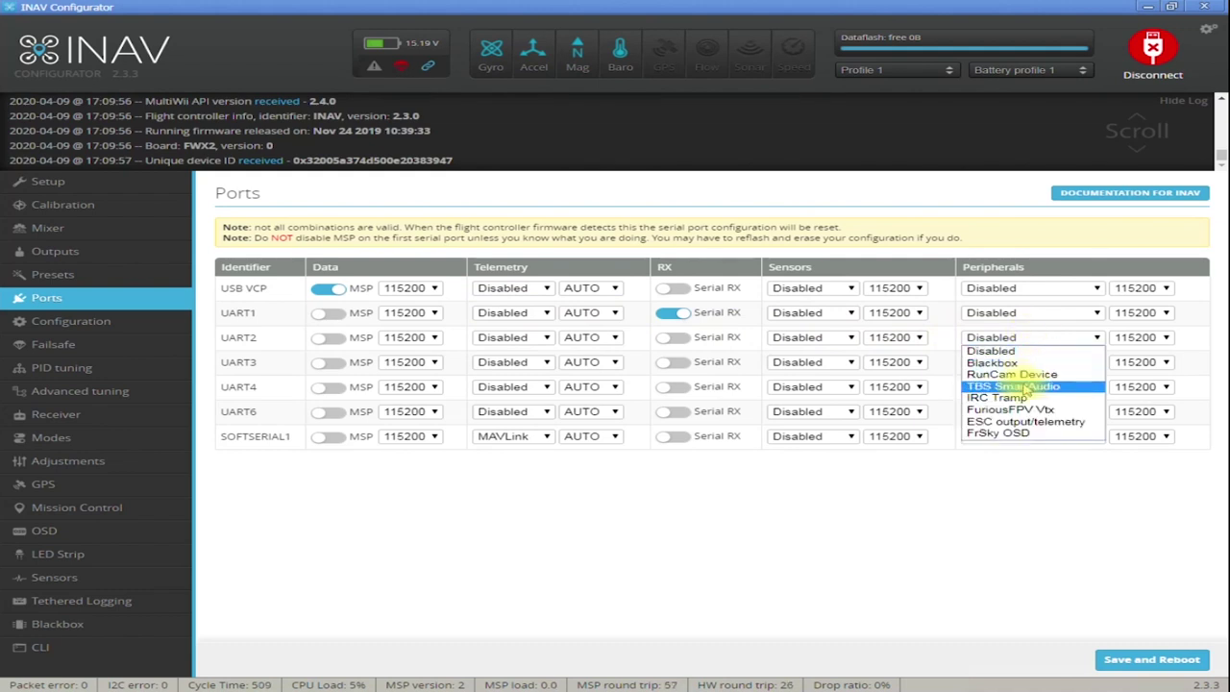
pyautogui.click(1025, 387)
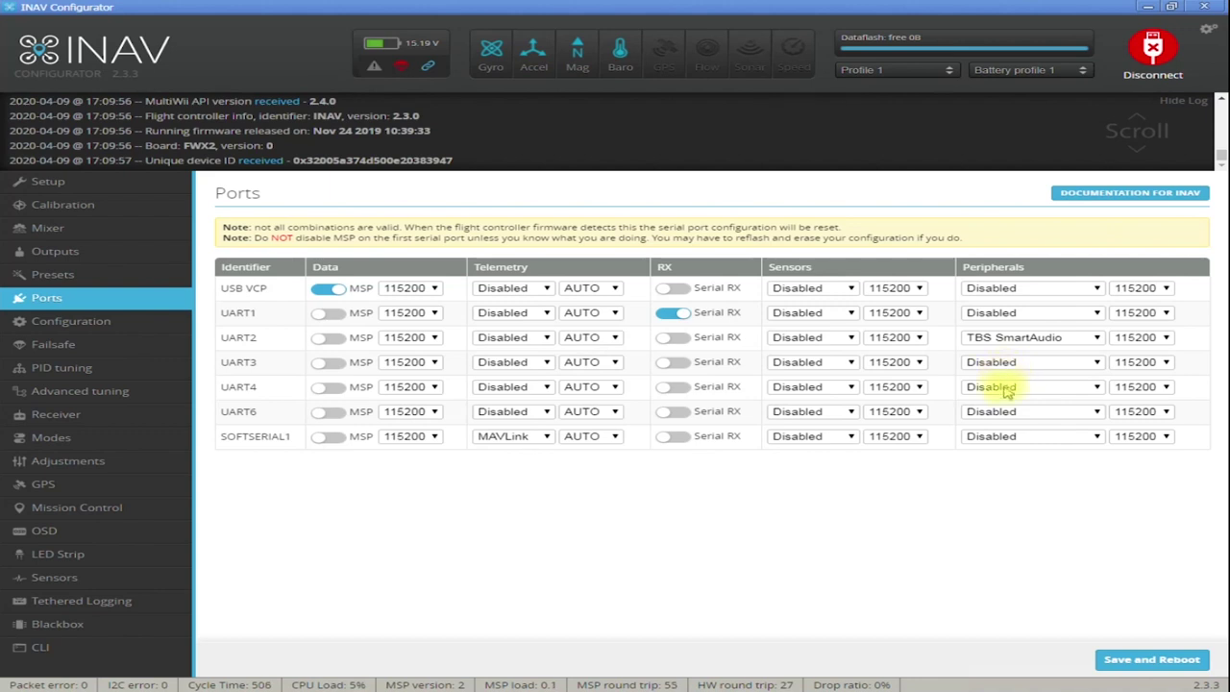
pyautogui.click(1005, 388)
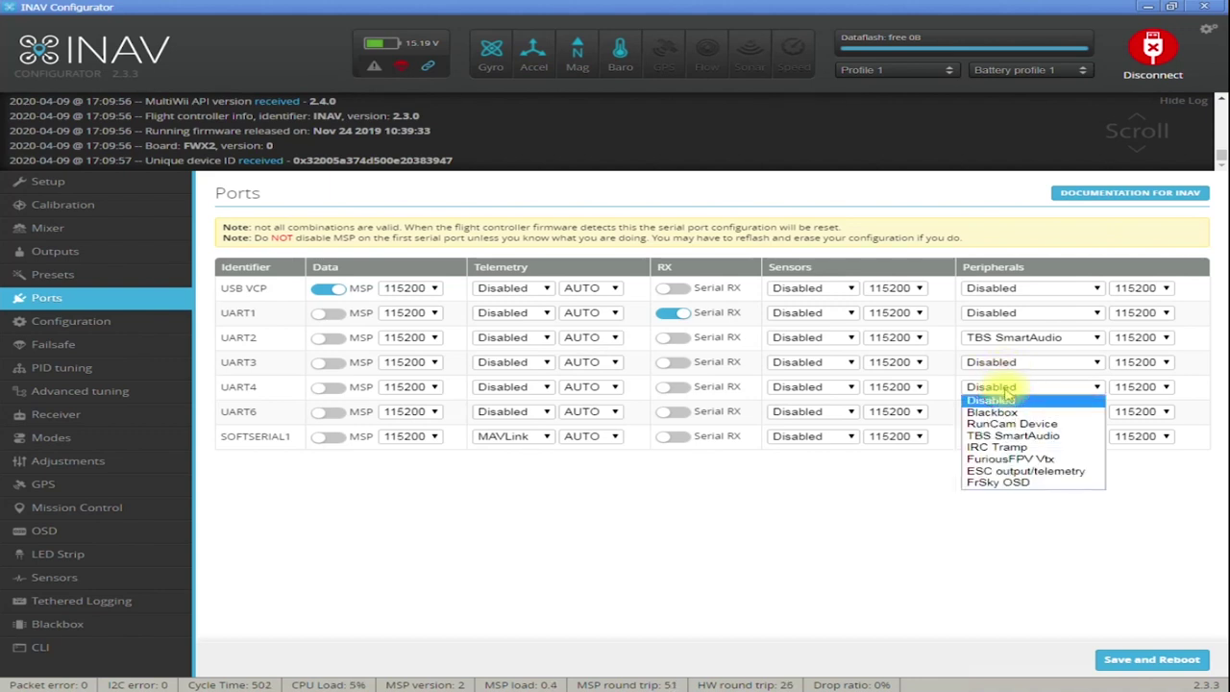
pyautogui.click(1019, 473)
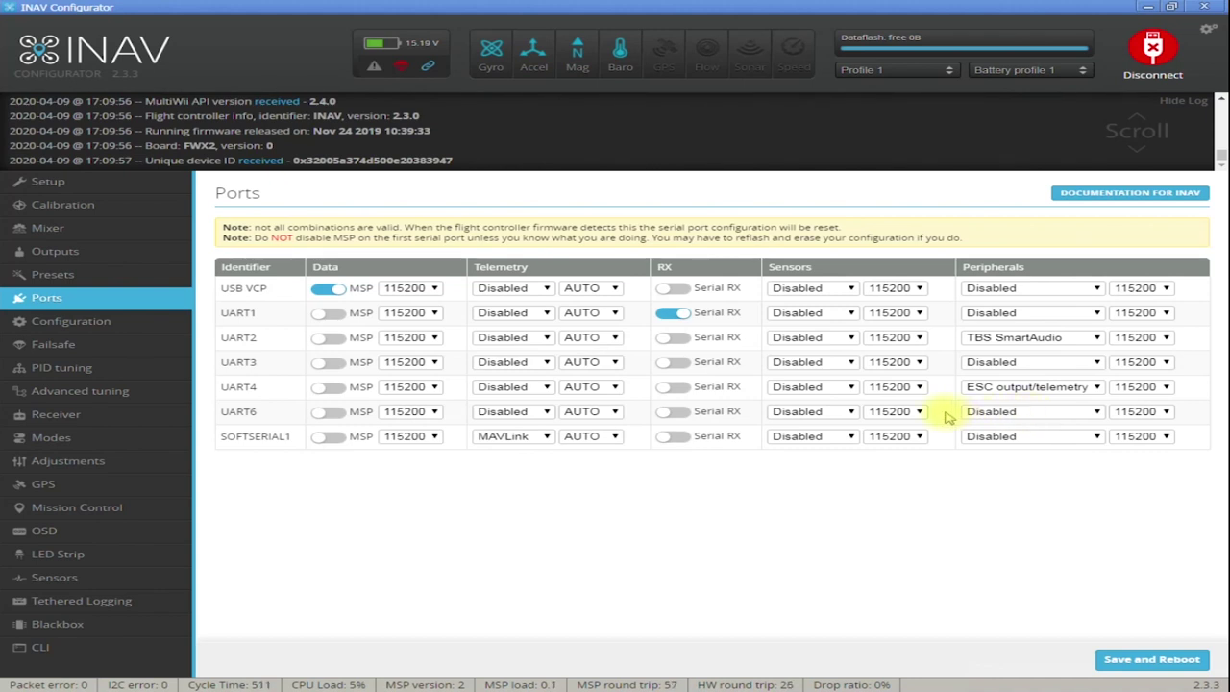
# Set the UART6 sensor to GPS, then save the port settings and reboot the flight controller
pyautogui.click(815, 413)
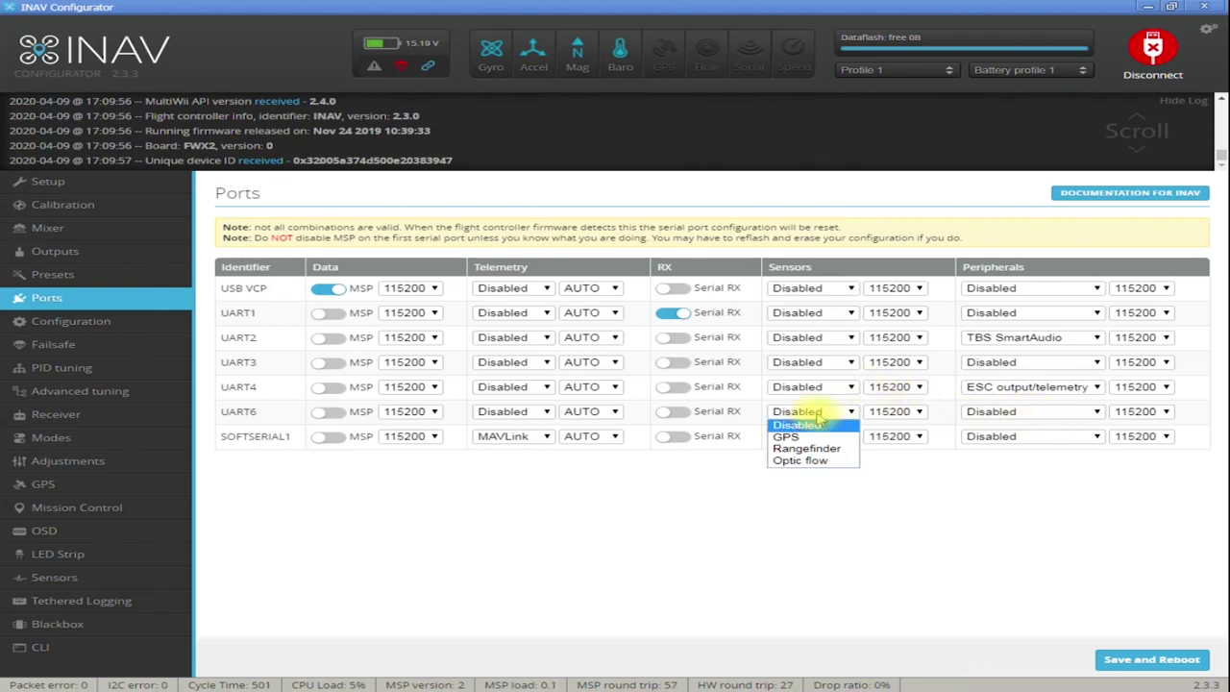
pyautogui.click(813, 441)
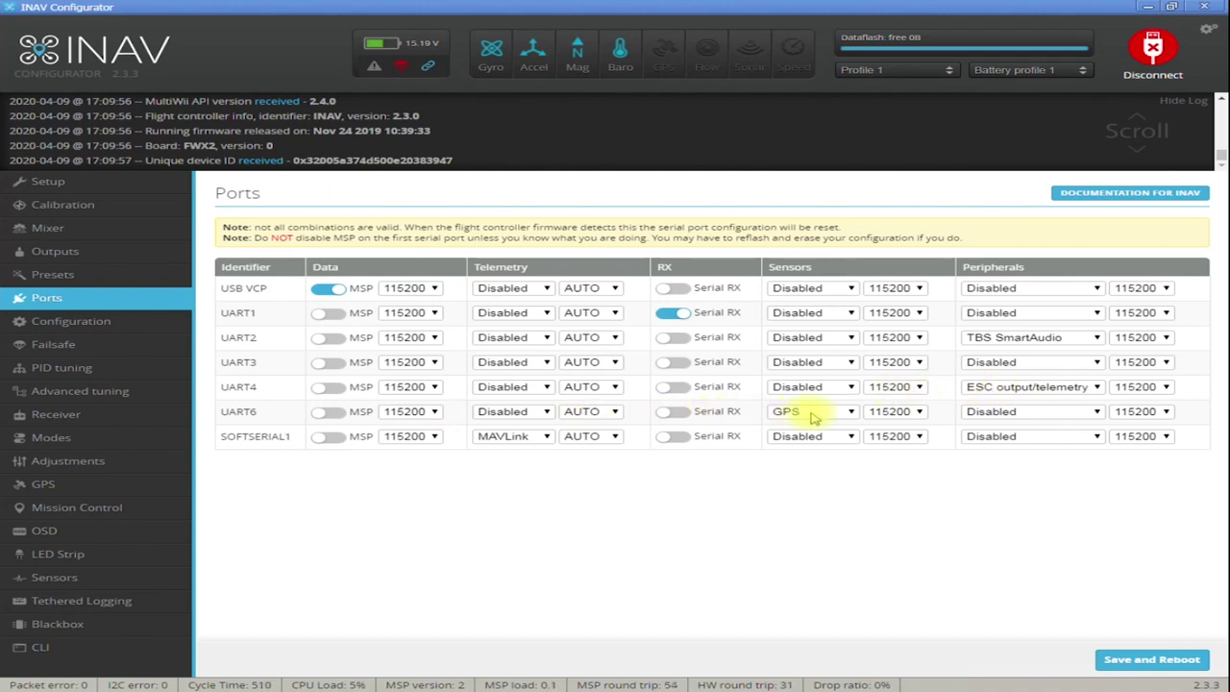
pyautogui.click(1152, 659)
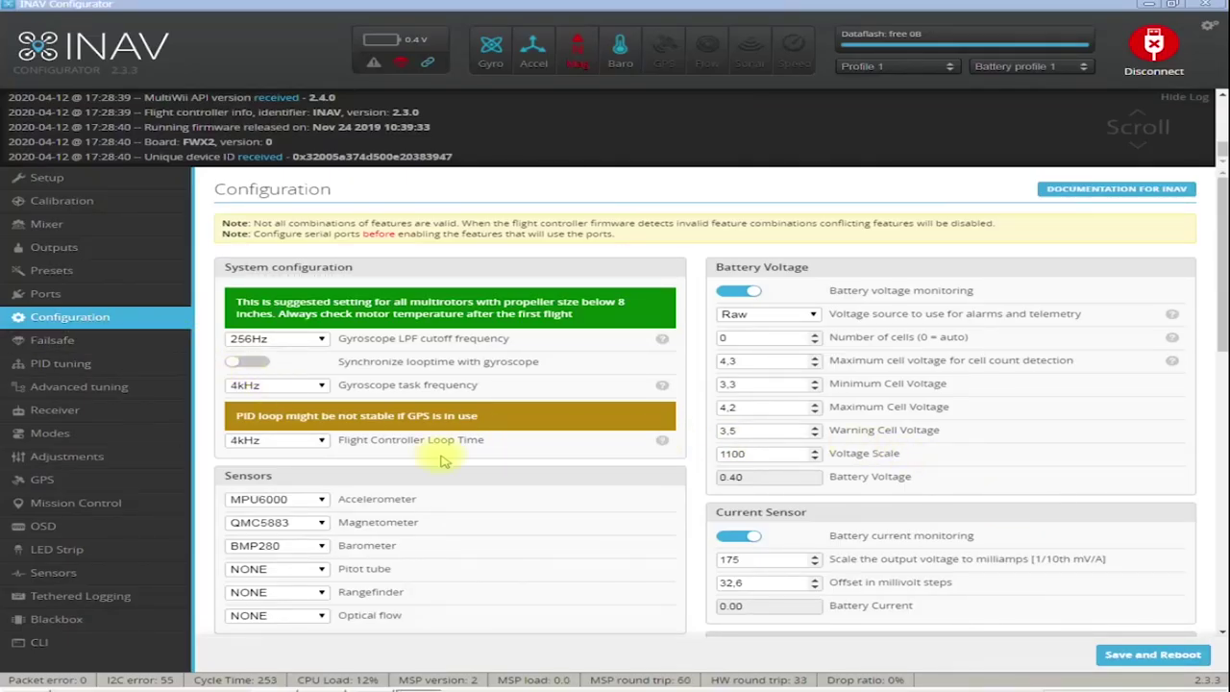
# Try a gyroscope LPF cutoff frequency of 188Hz and set it back to 256Hz
pyautogui.click(323, 341)
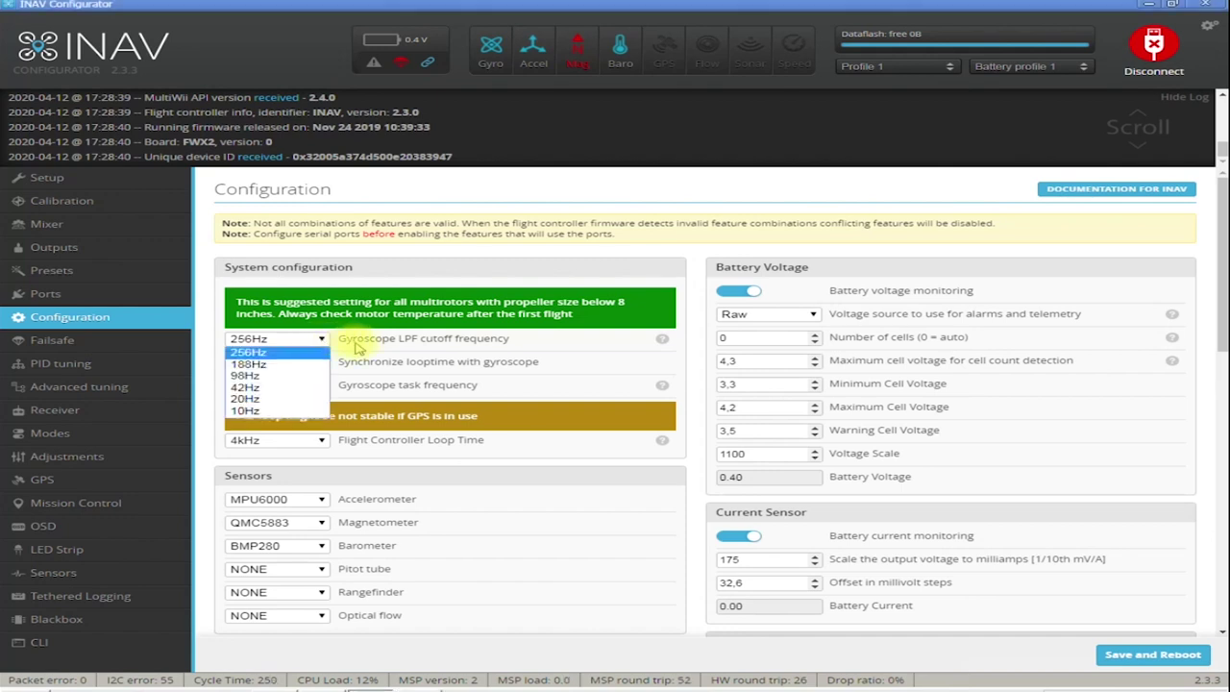
pyautogui.click(288, 366)
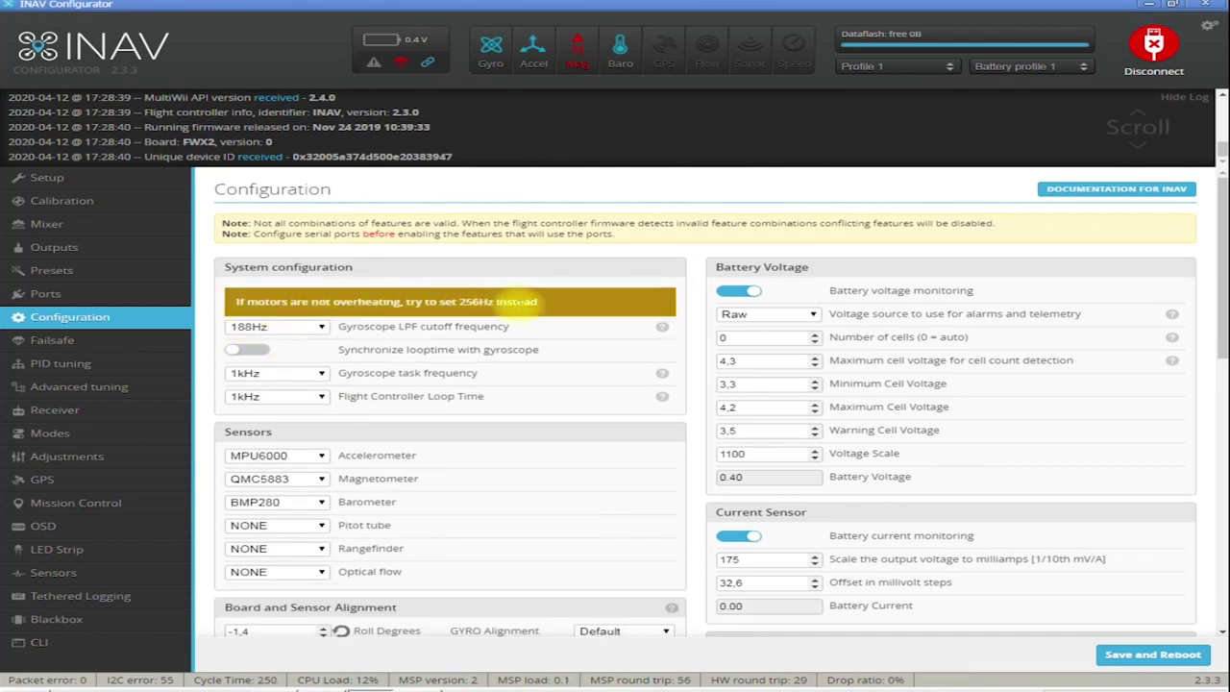
pyautogui.click(313, 327)
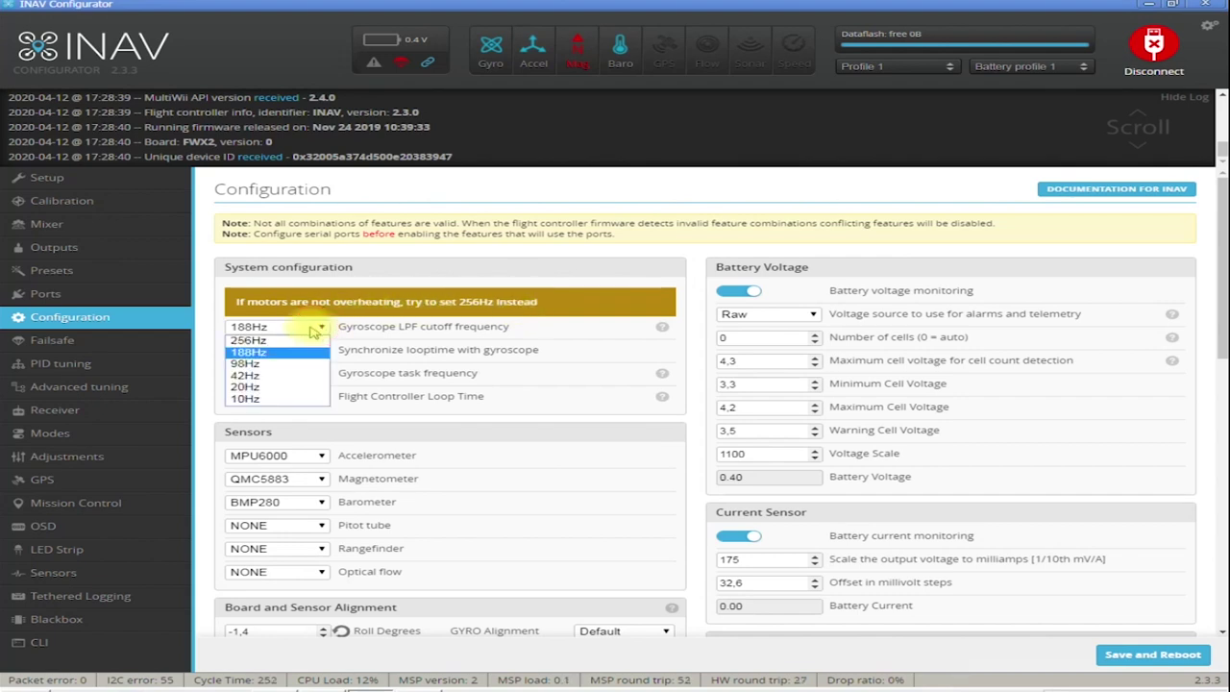
pyautogui.click(291, 341)
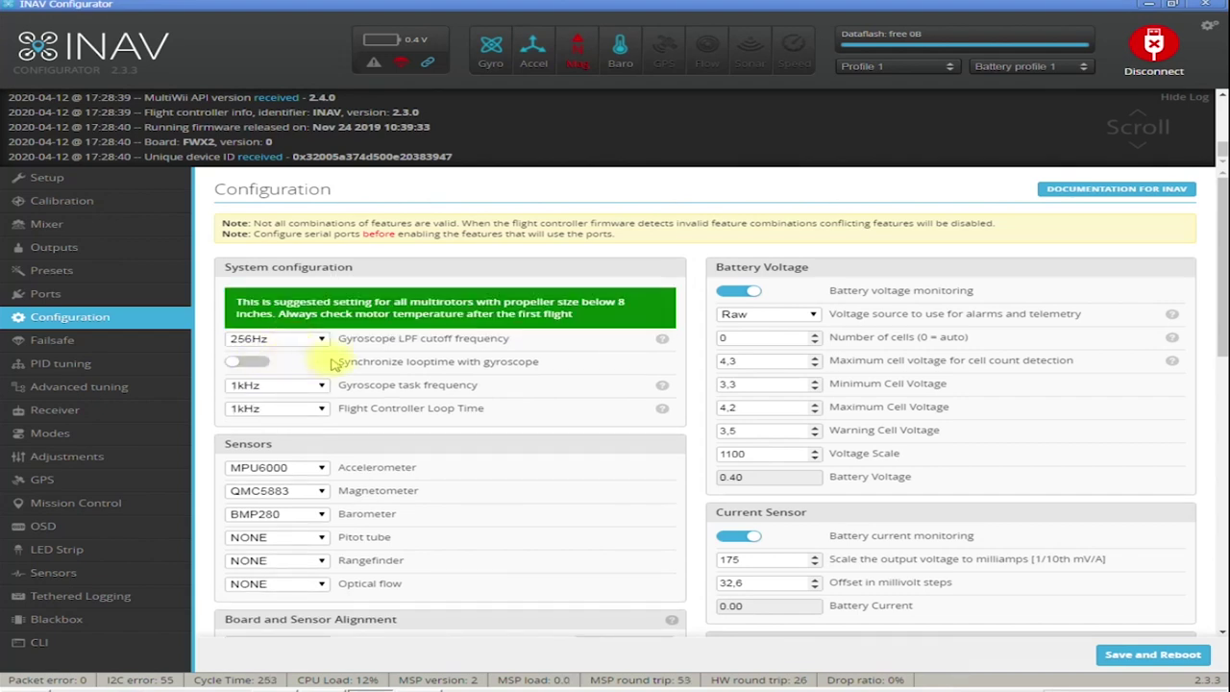
# Try enabling looptime synchronization with the gyroscope and switch it off again
pyautogui.click(240, 363)
pyautogui.click(235, 363)
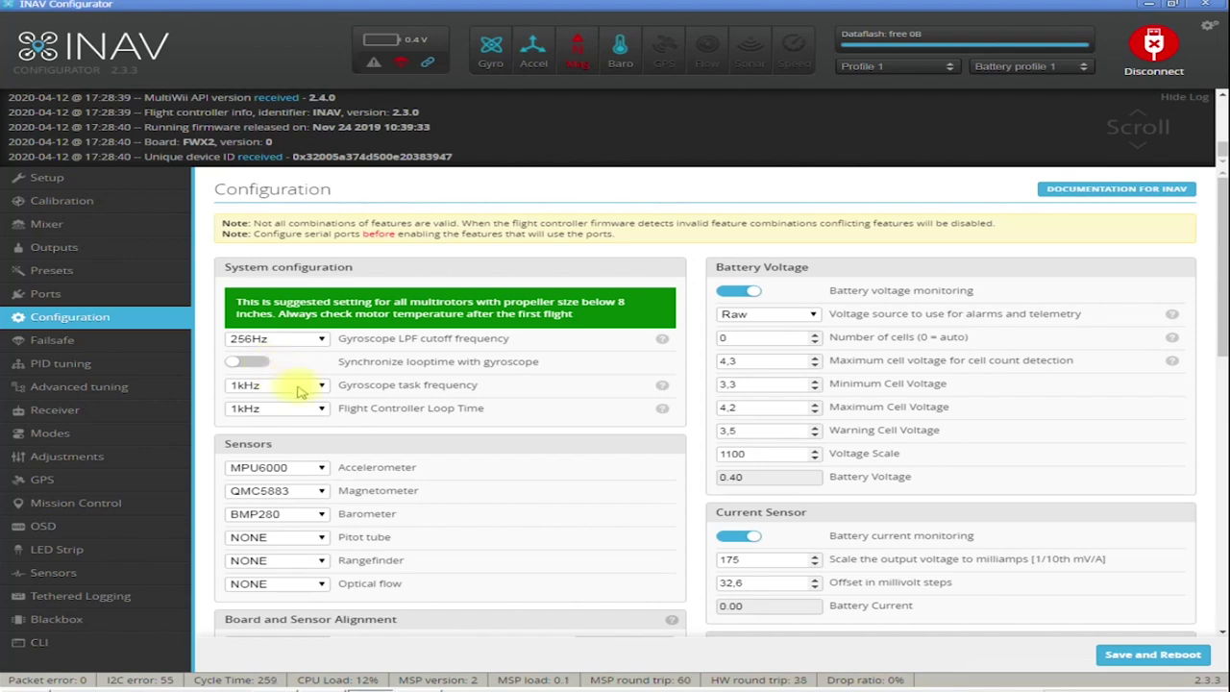
pyautogui.click(240, 362)
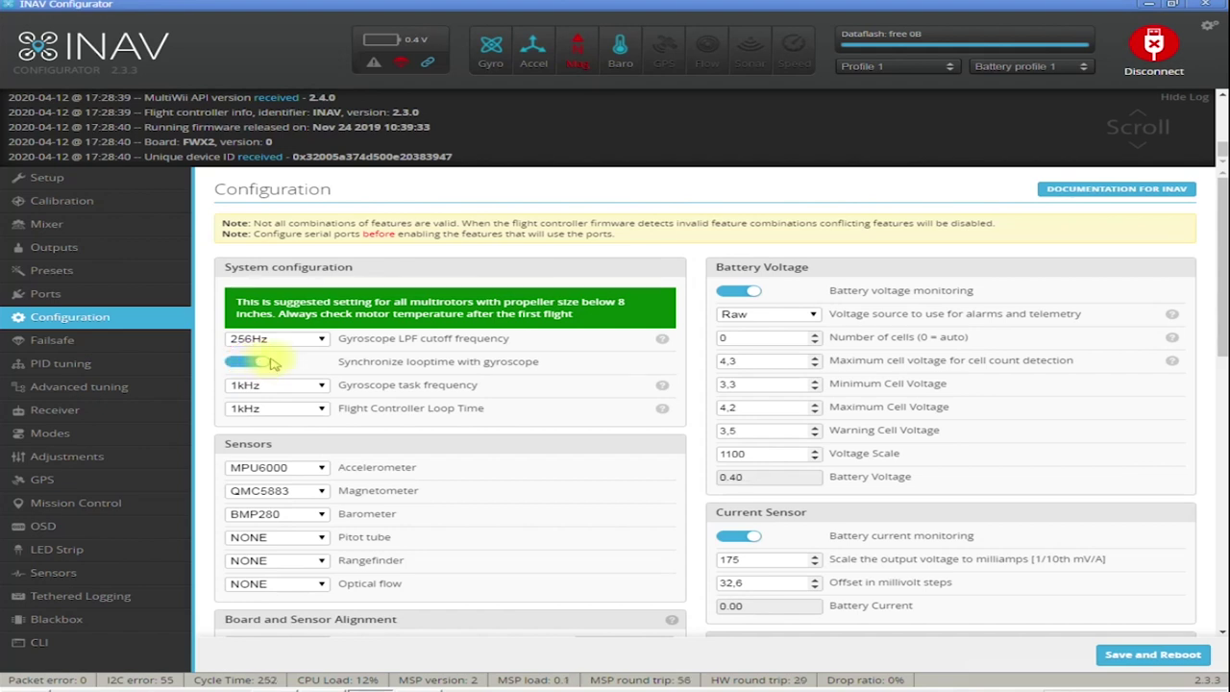
pyautogui.click(237, 365)
# Set the gyroscope task frequency to 4kHz and the flight controller loop time to 2kHz
pyautogui.scroll(-1, 283, 360)
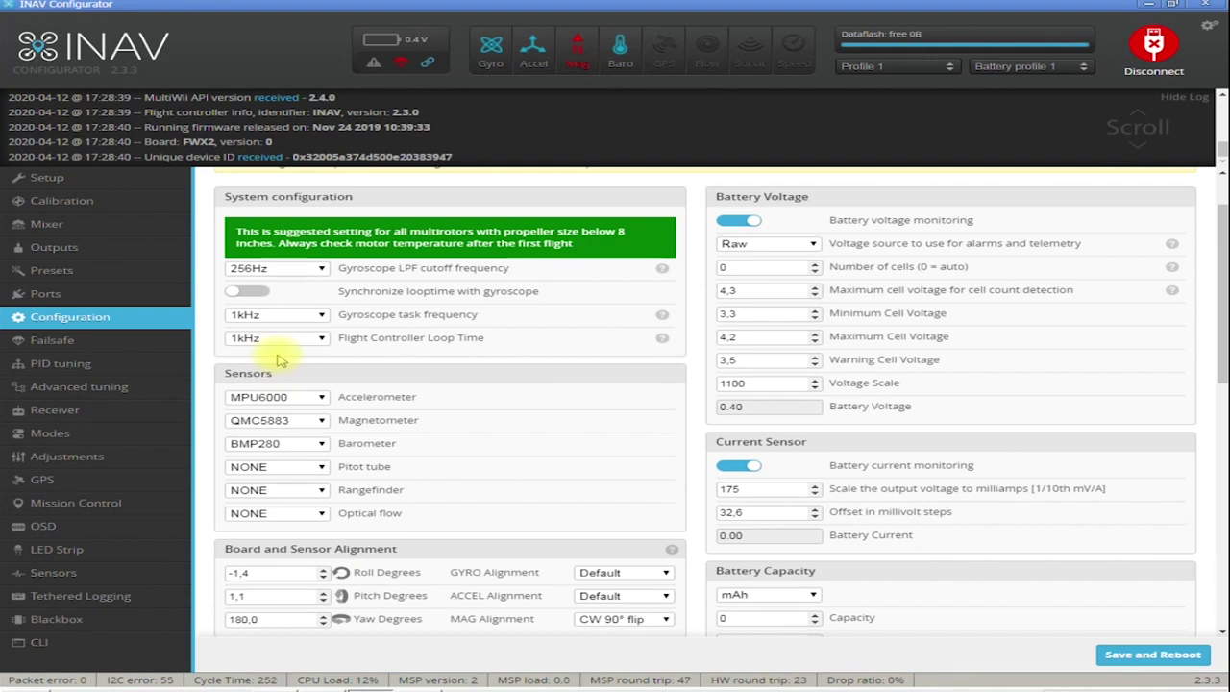
pyautogui.click(277, 315)
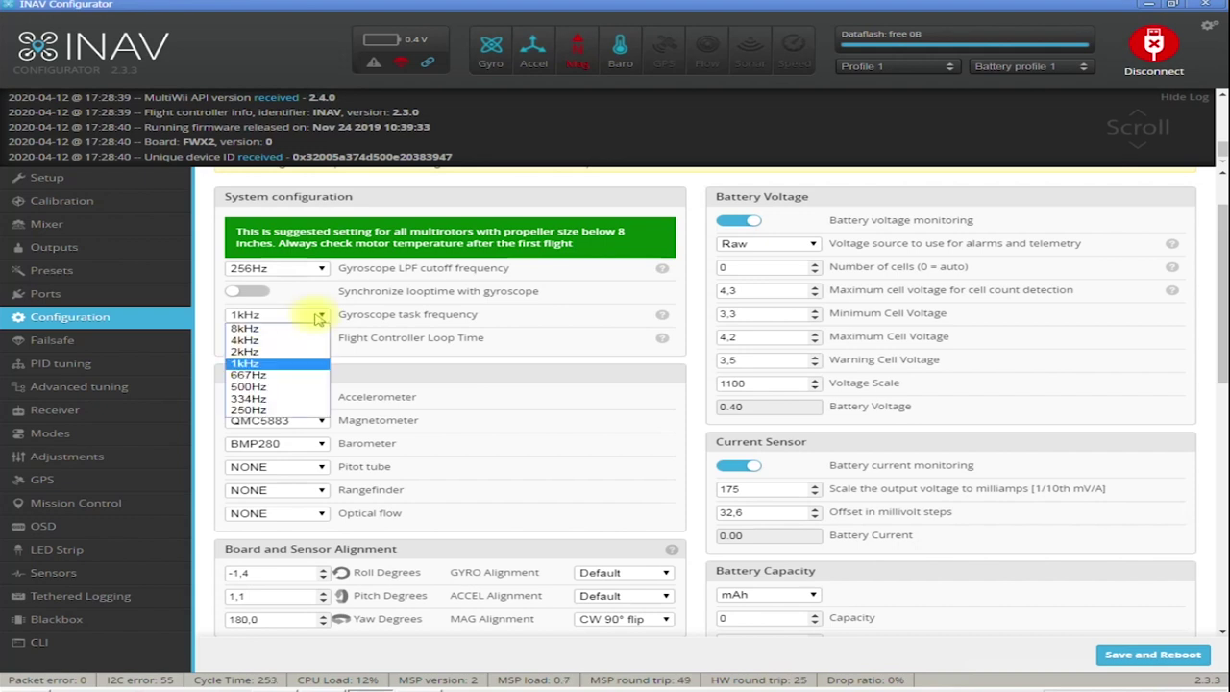
pyautogui.click(284, 342)
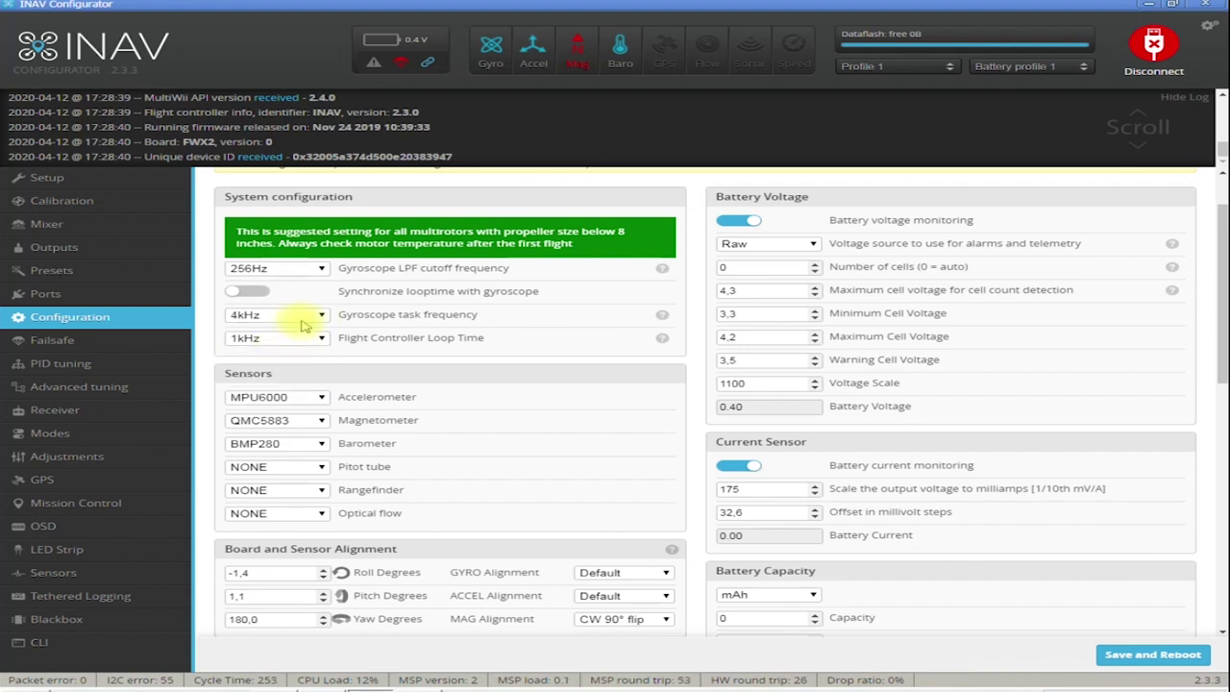
pyautogui.click(279, 337)
pyautogui.click(274, 352)
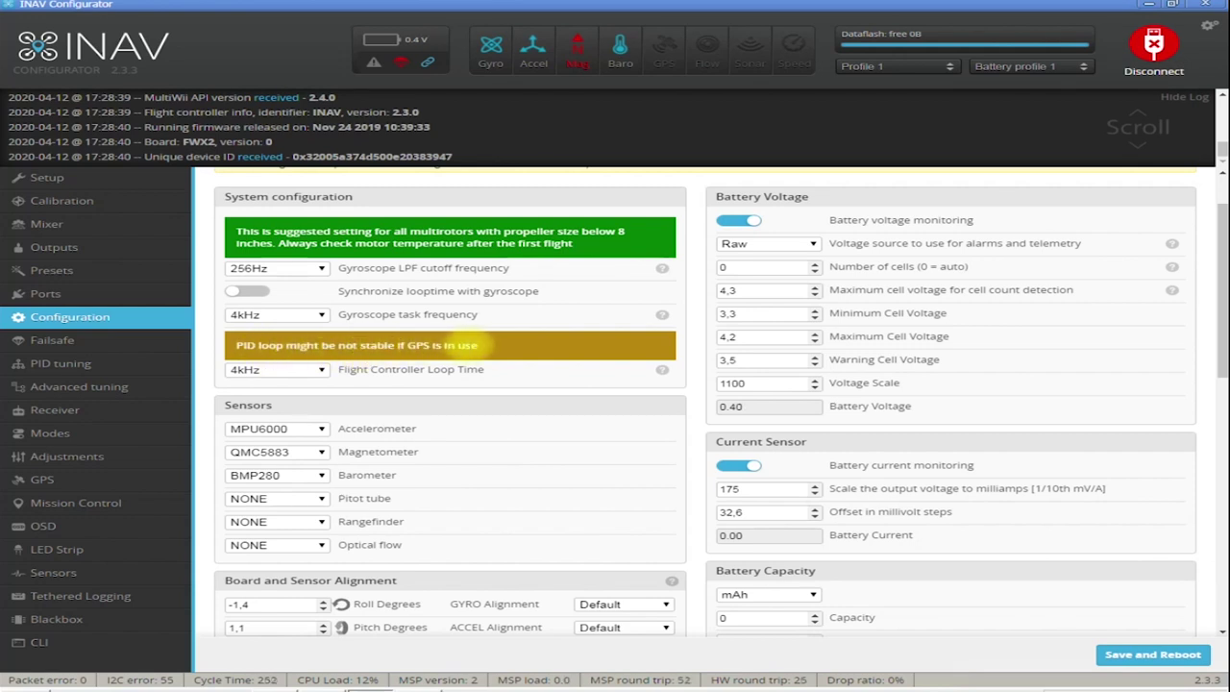
pyautogui.click(309, 378)
pyautogui.click(296, 401)
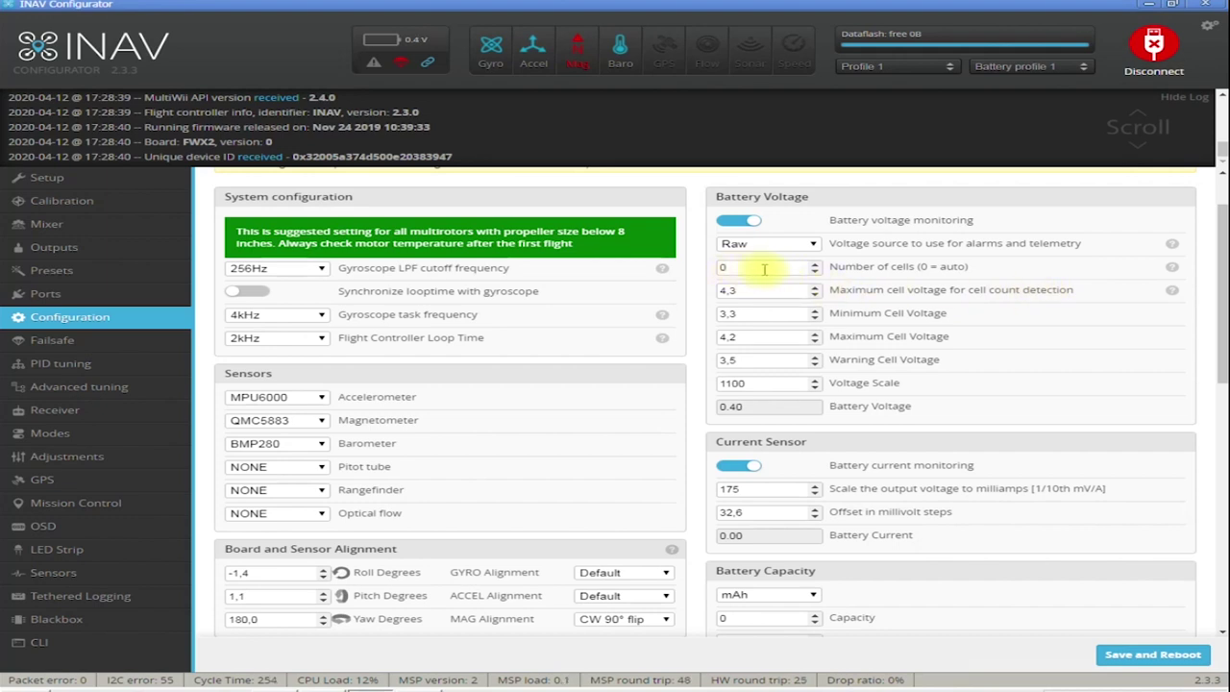
# Try raising the number of battery cells and return it to 0 for automatic detection
pyautogui.click(815, 266)
pyautogui.click(815, 267)
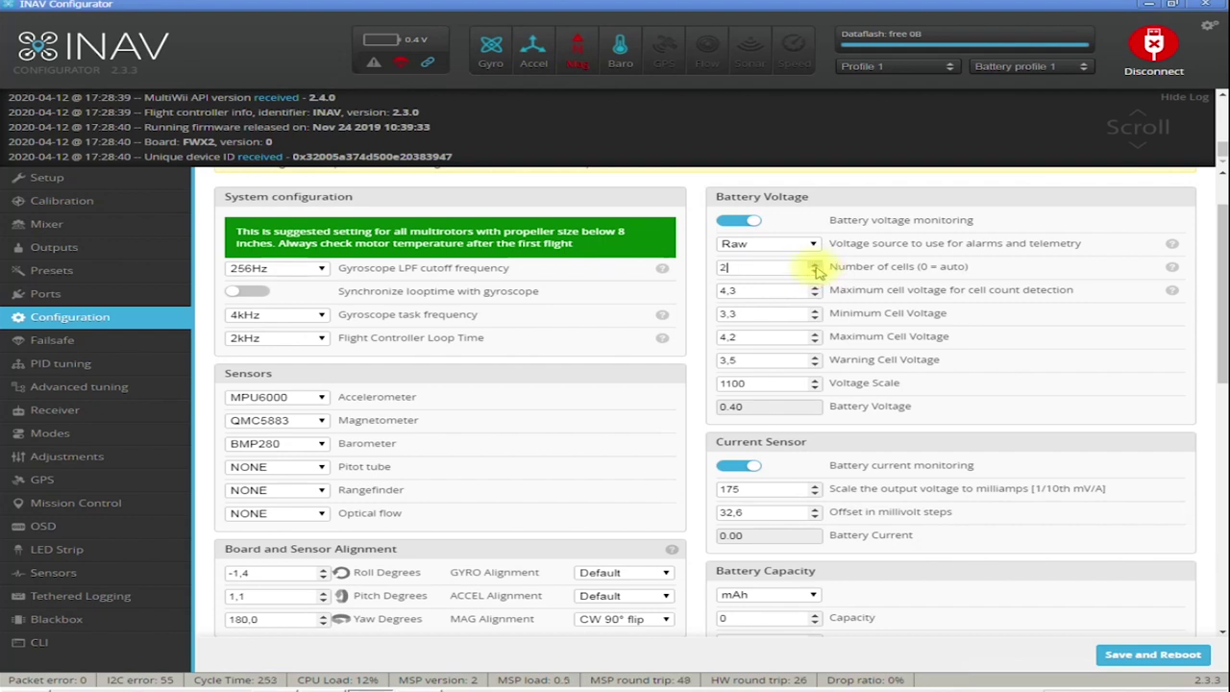
pyautogui.click(815, 266)
pyautogui.click(815, 266)
pyautogui.click(816, 271)
pyautogui.click(815, 271)
pyautogui.click(815, 271)
pyautogui.click(815, 271)
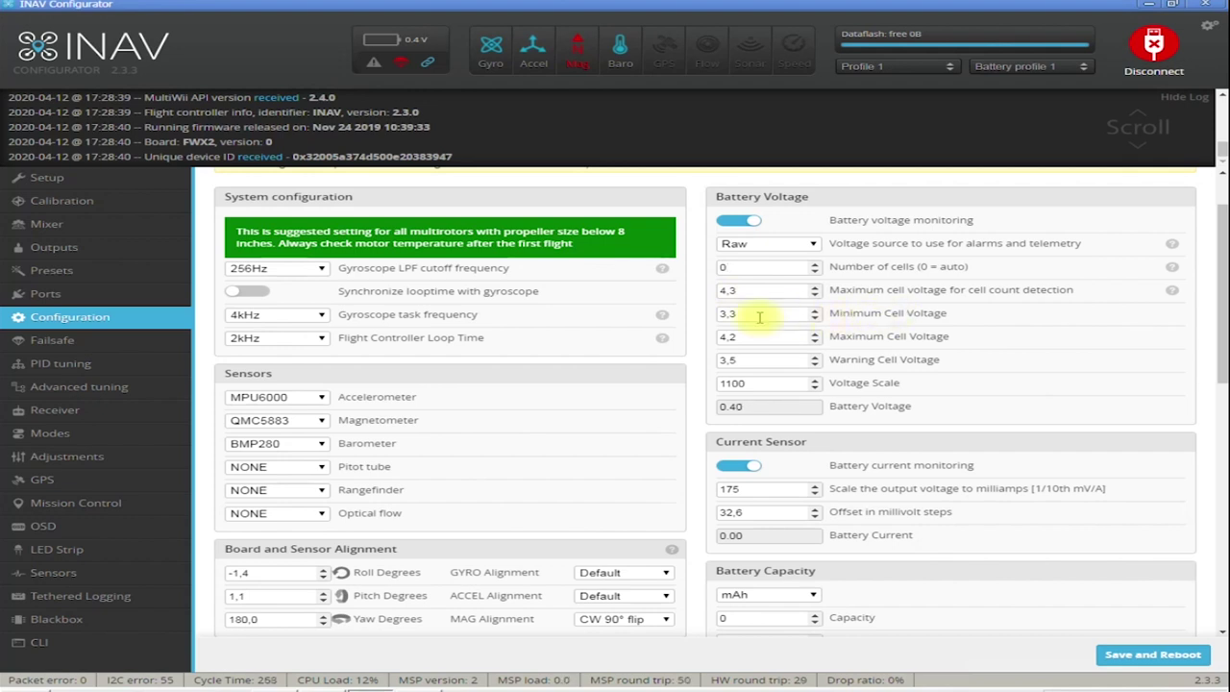
pyautogui.click(741, 266)
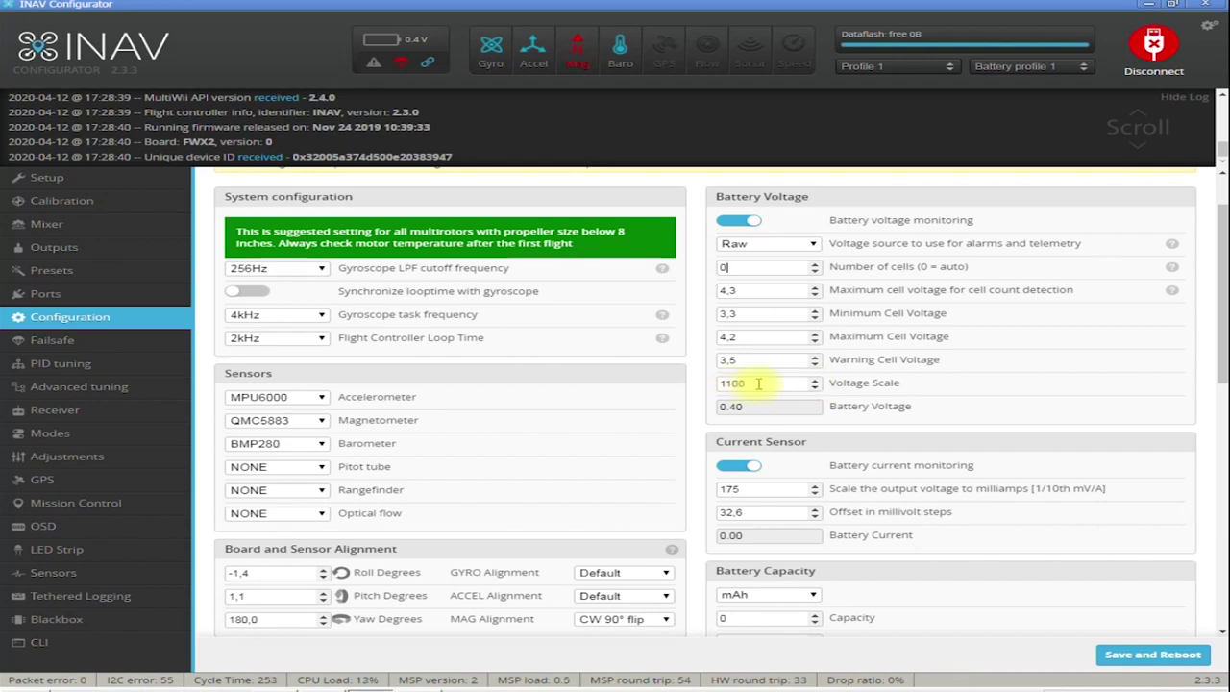
# Try a battery capacity of 1800 mAh and clear the value again
pyautogui.scroll(-2, 794, 383)
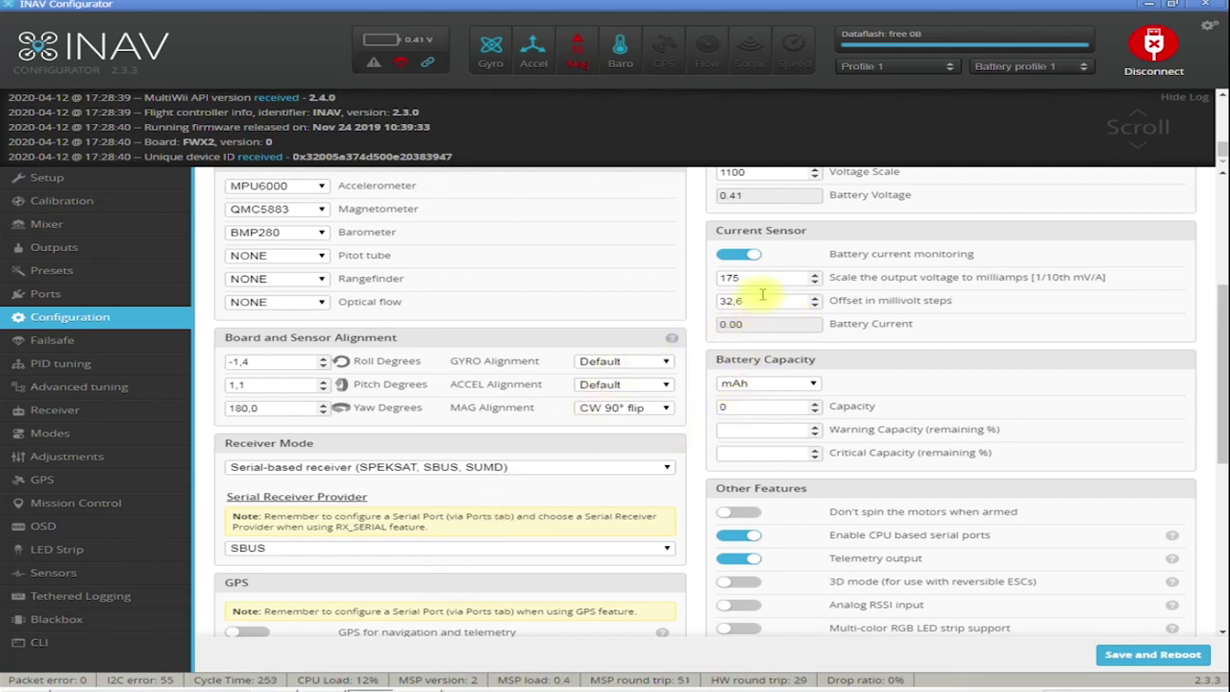
pyautogui.scroll(-1, 761, 298)
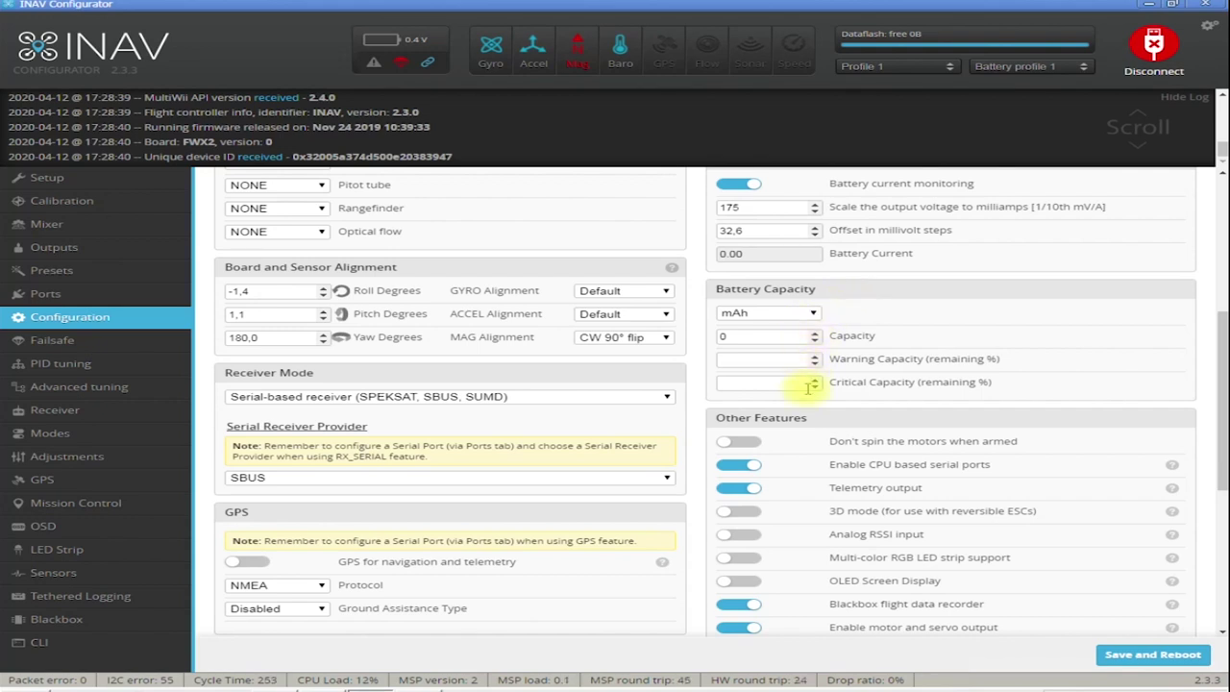
pyautogui.doubleClick(765, 337)
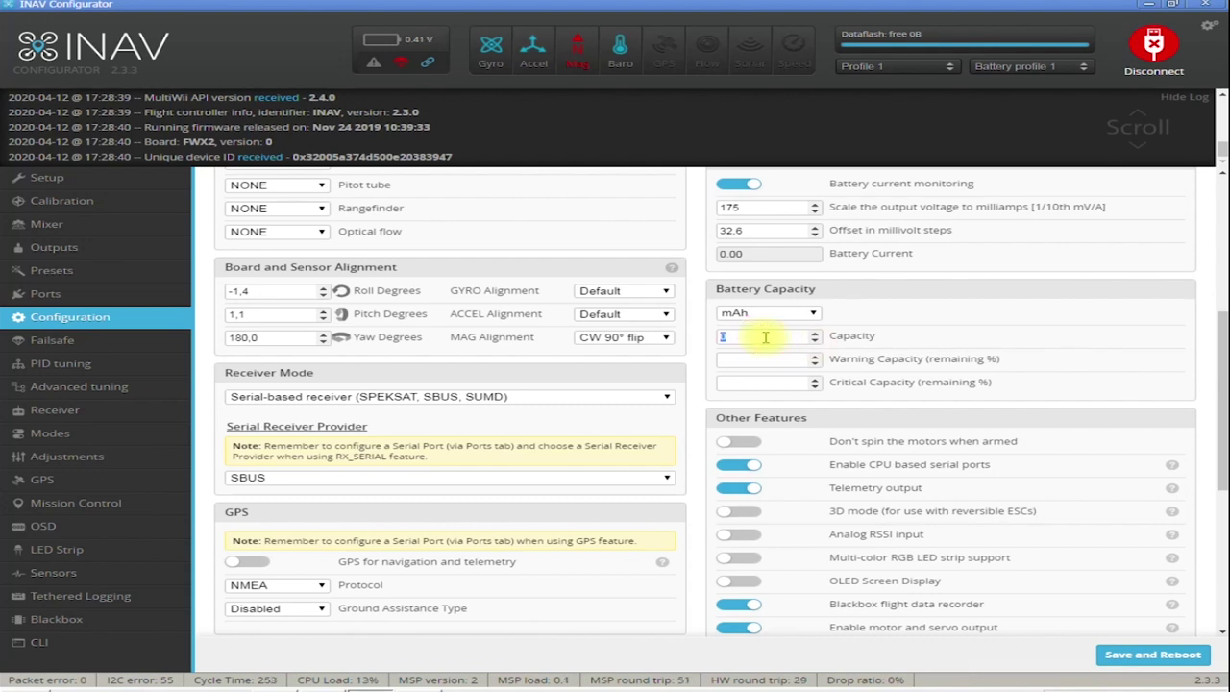
pyautogui.write('180')
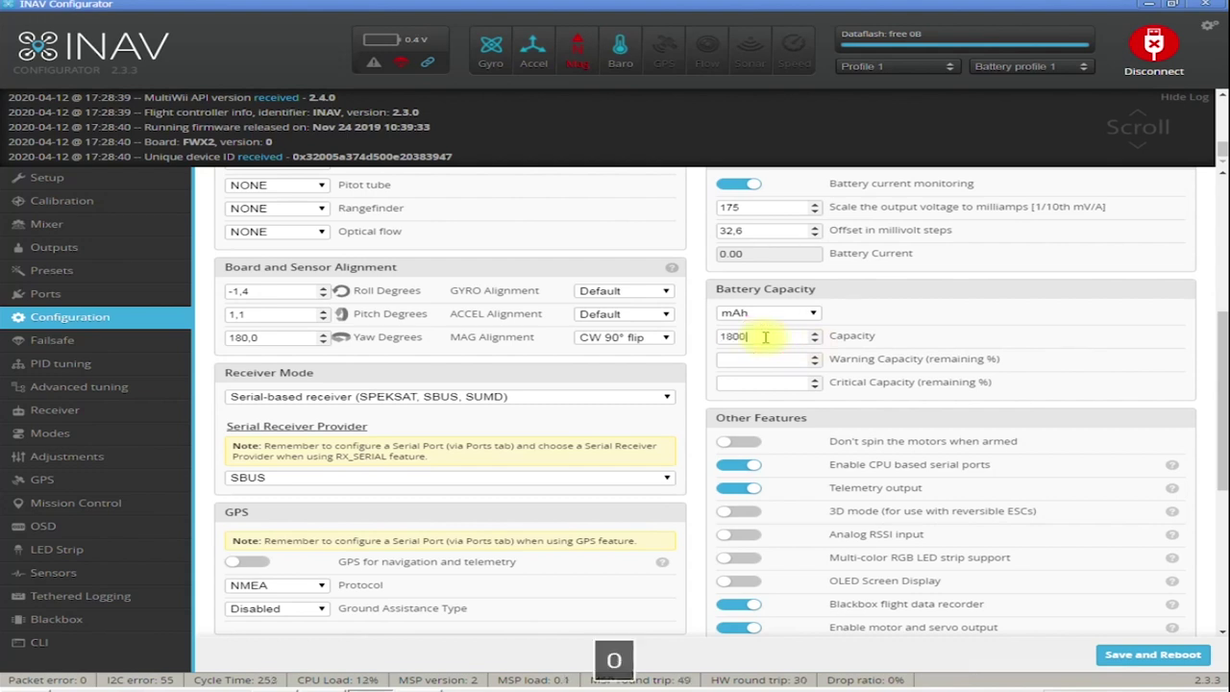
pyautogui.write('0')
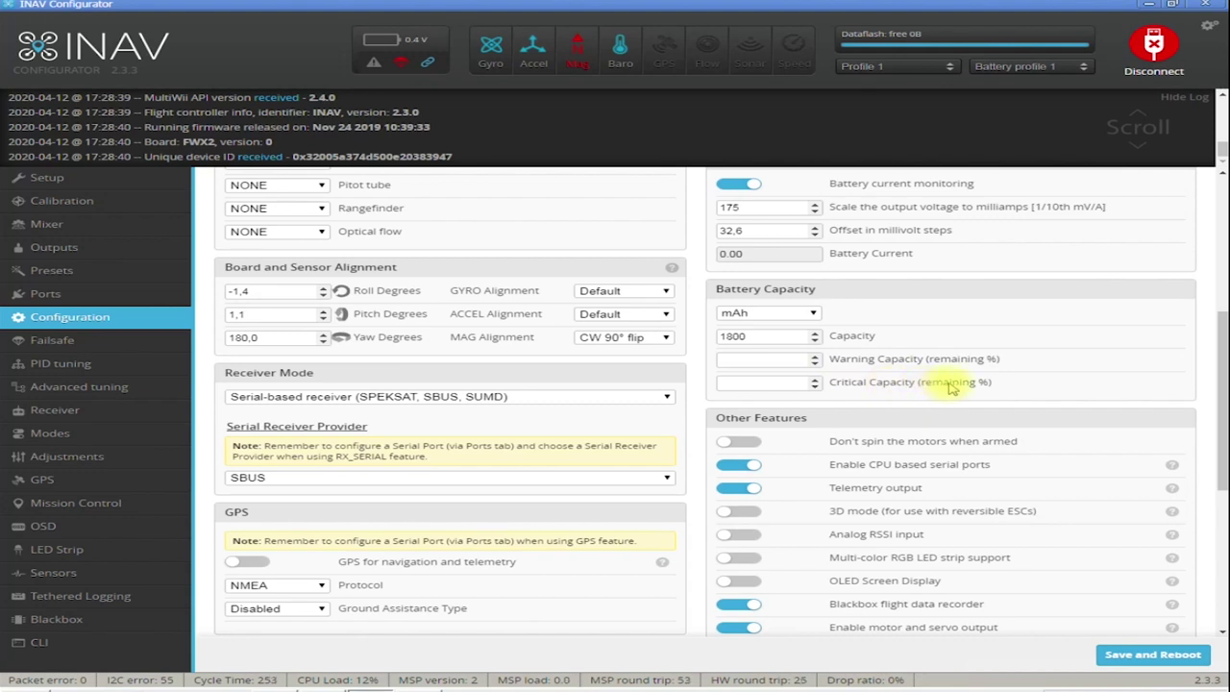
pyautogui.moveTo(759, 336); pyautogui.dragTo(659, 332)
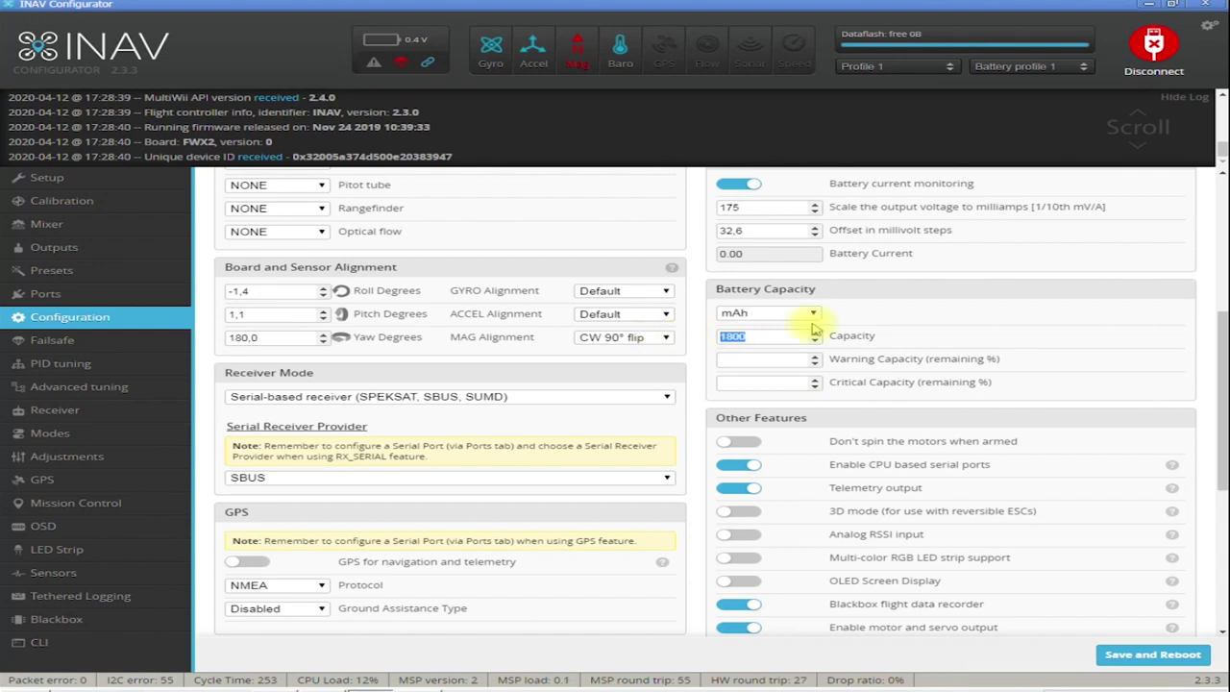
pyautogui.press('BackSpace')
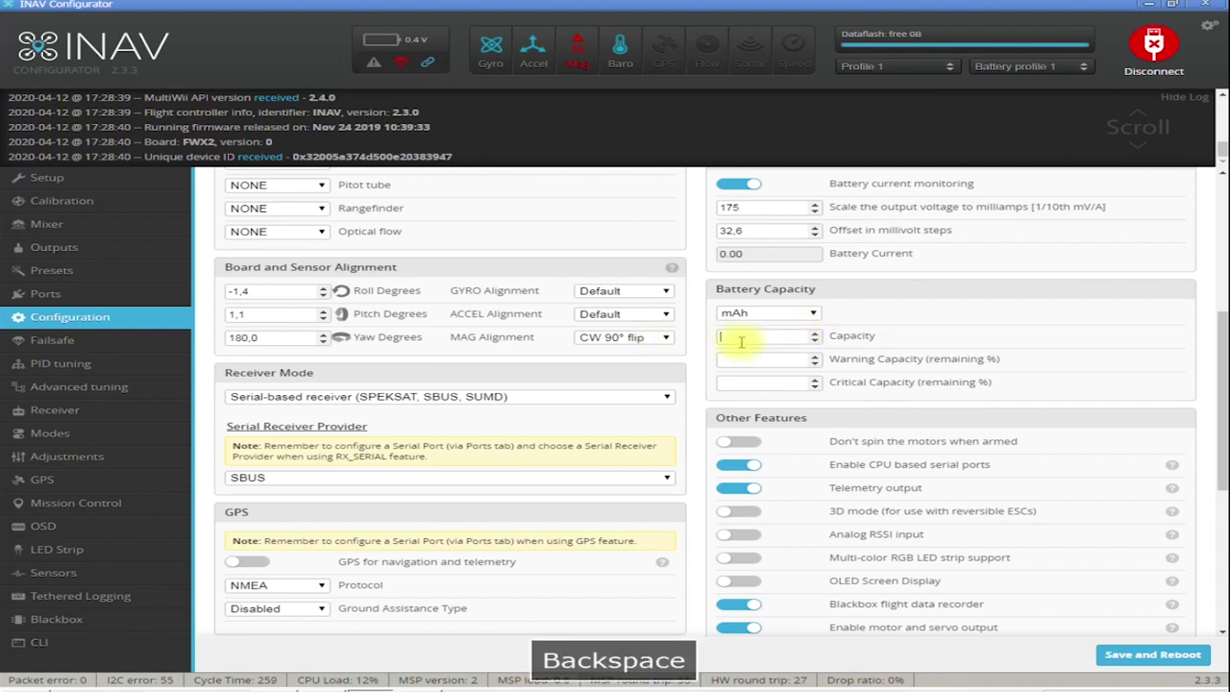
# Set the serial receiver provider to TBS Crossfire for the serial-based receiver mode
pyautogui.click(562, 396)
pyautogui.click(562, 409)
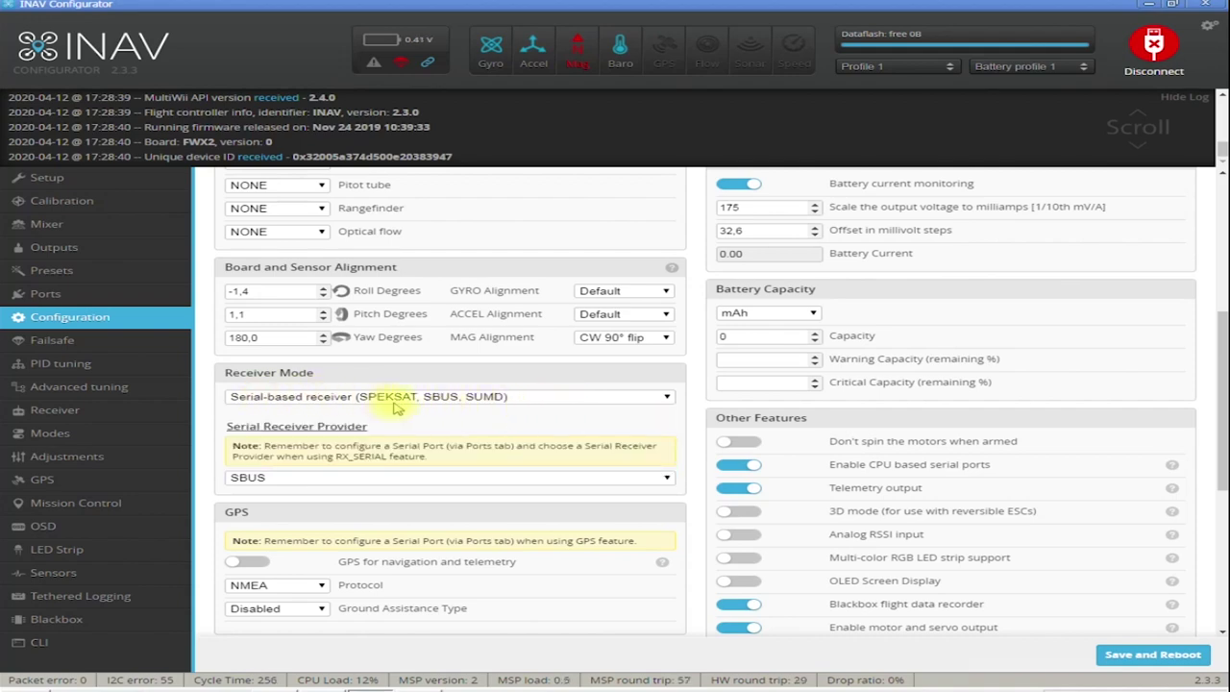
pyautogui.scroll(-3, 394, 404)
pyautogui.scroll(1, 356, 317)
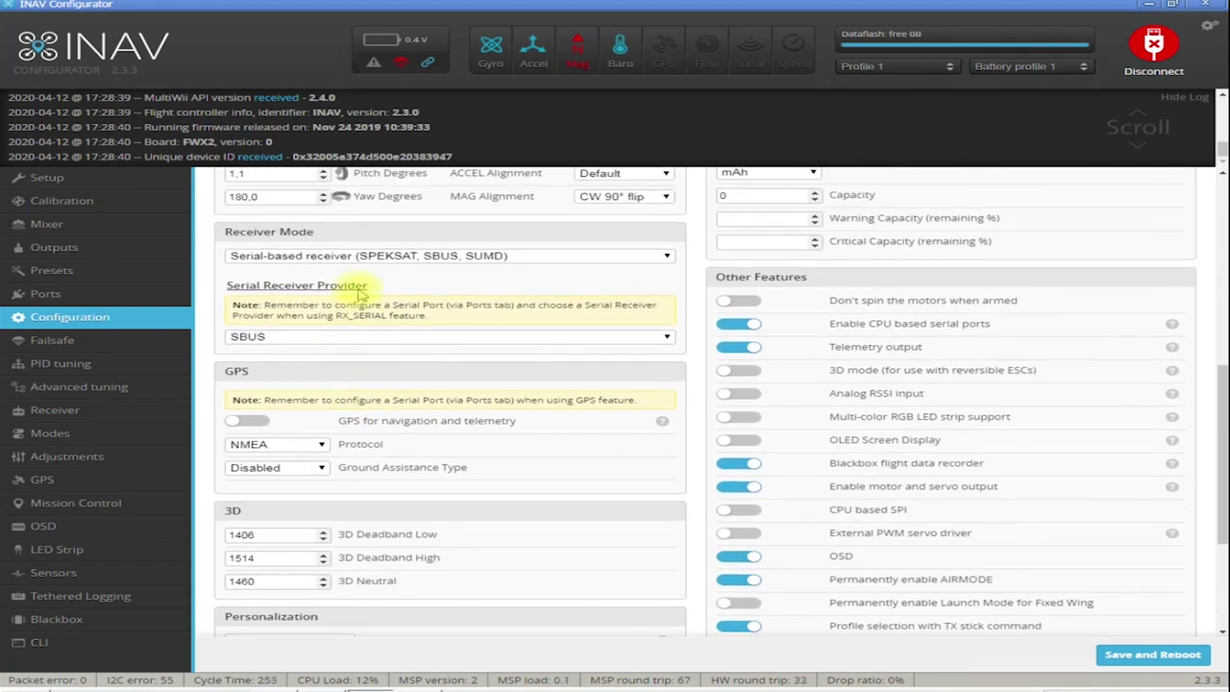
pyautogui.click(269, 342)
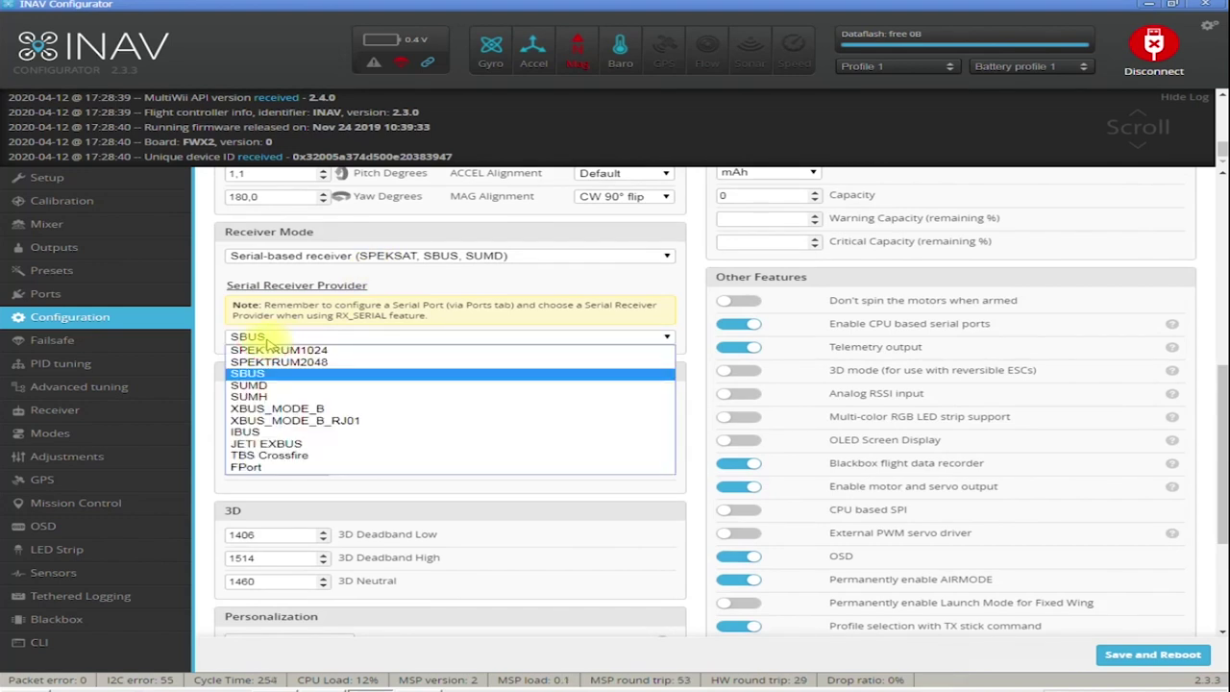
pyautogui.click(260, 456)
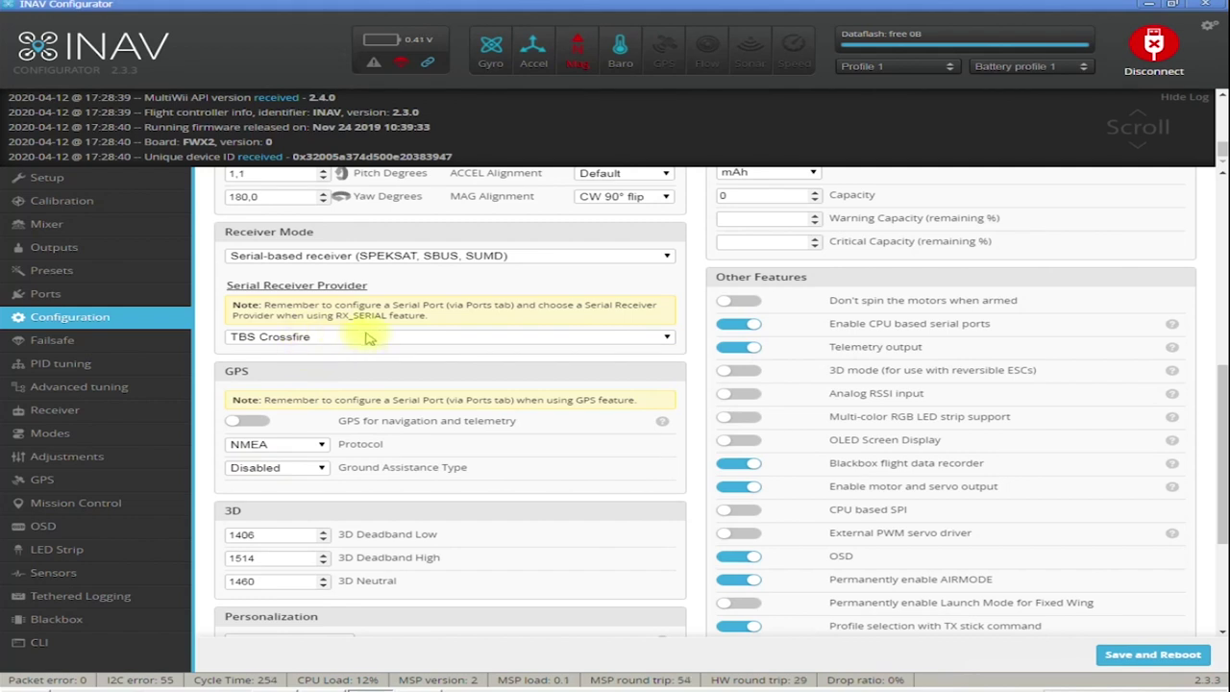
# Enable GPS for navigation and telemetry and set its protocol to UBLOX
pyautogui.scroll(-1, 351, 378)
pyautogui.click(250, 350)
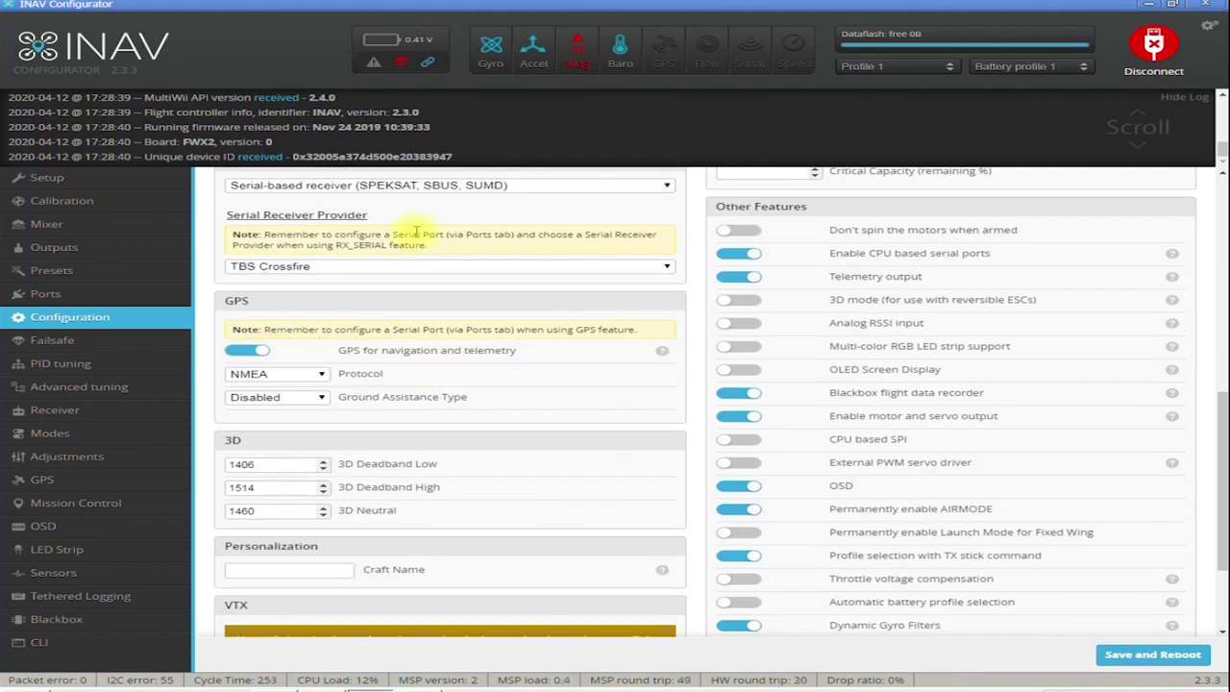
pyautogui.click(295, 375)
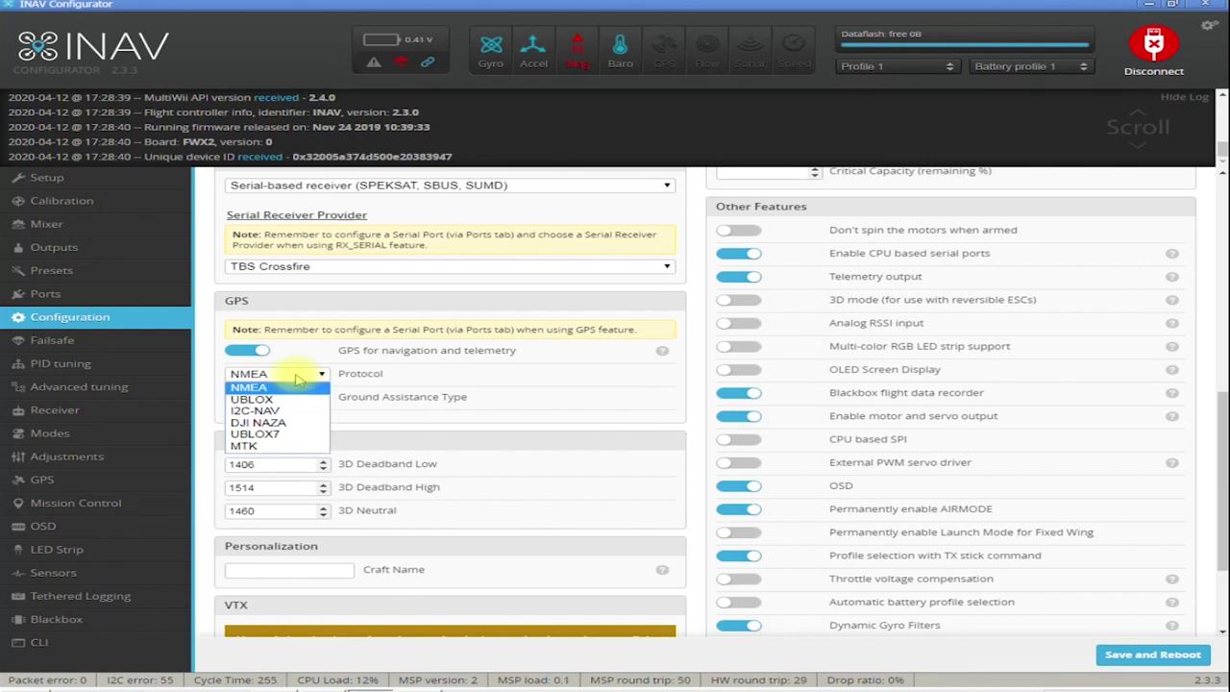
pyautogui.click(285, 398)
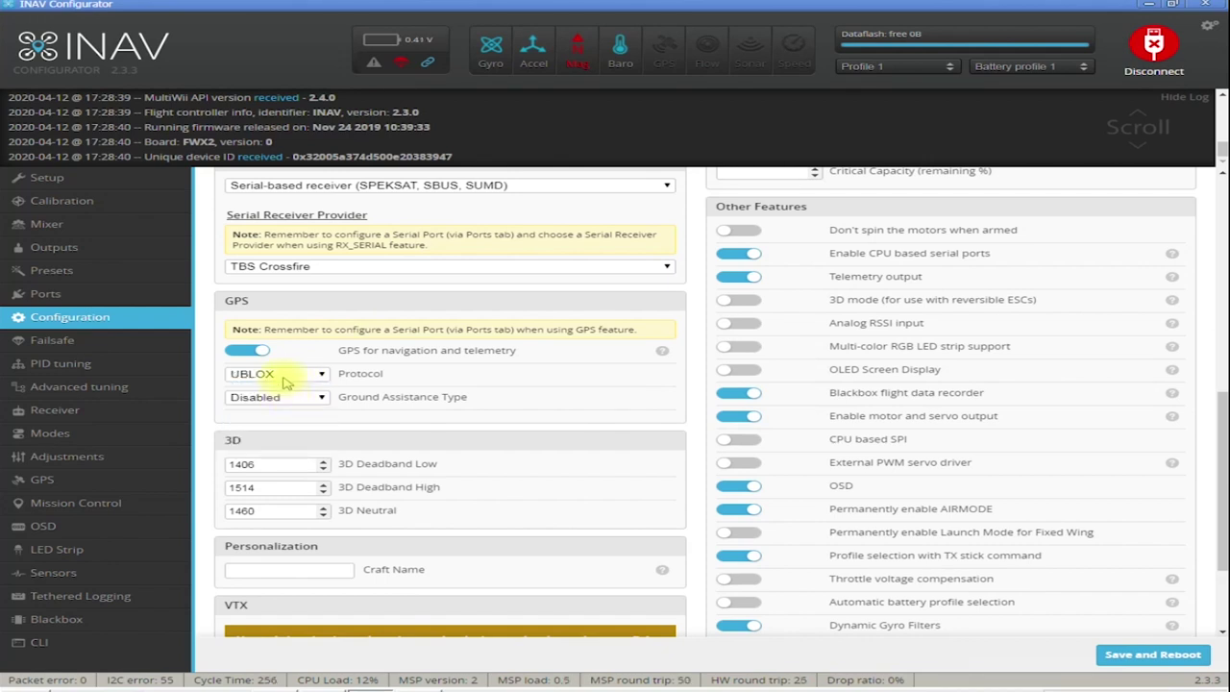
# Set the GPS protocol to UBLOX7 and the ground assistance type to Autodetect
pyautogui.click(300, 377)
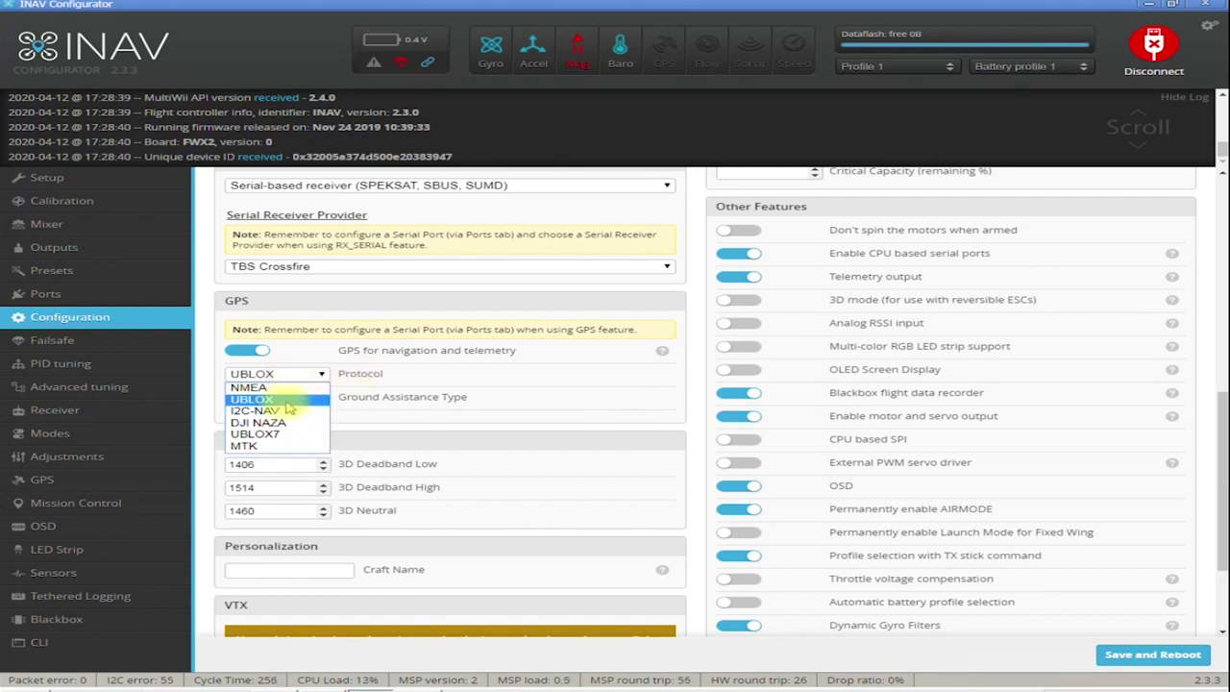
pyautogui.click(277, 434)
pyautogui.click(285, 397)
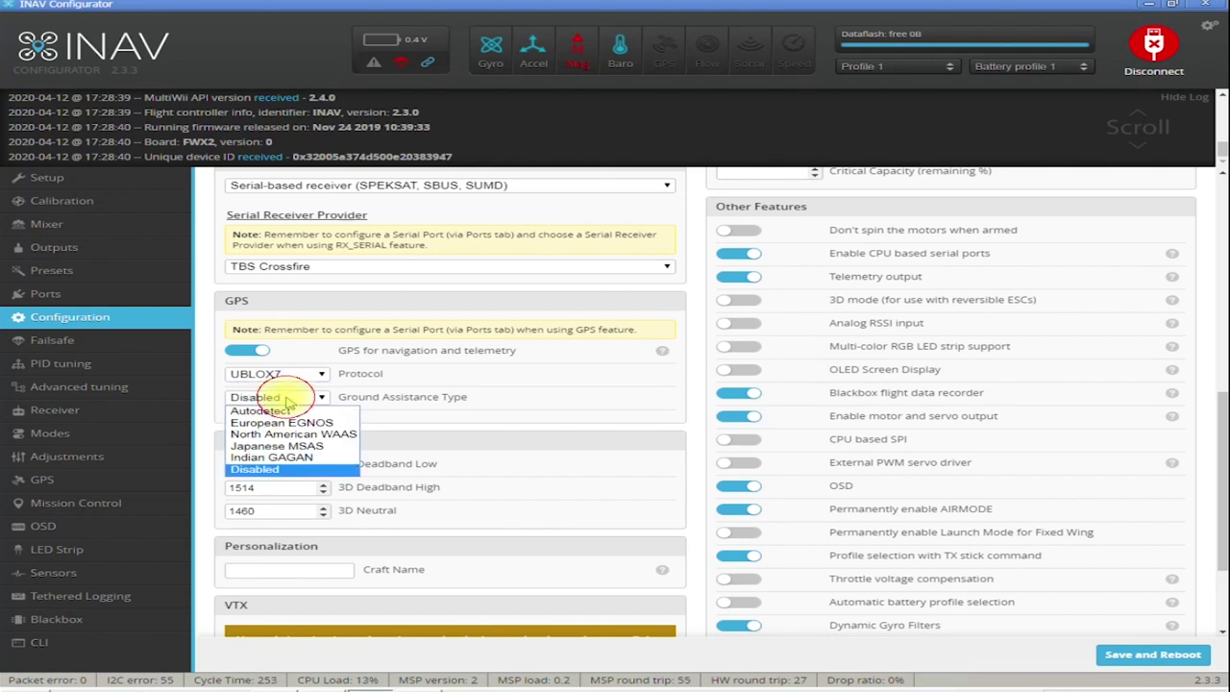
pyautogui.click(278, 412)
pyautogui.scroll(-1, 406, 413)
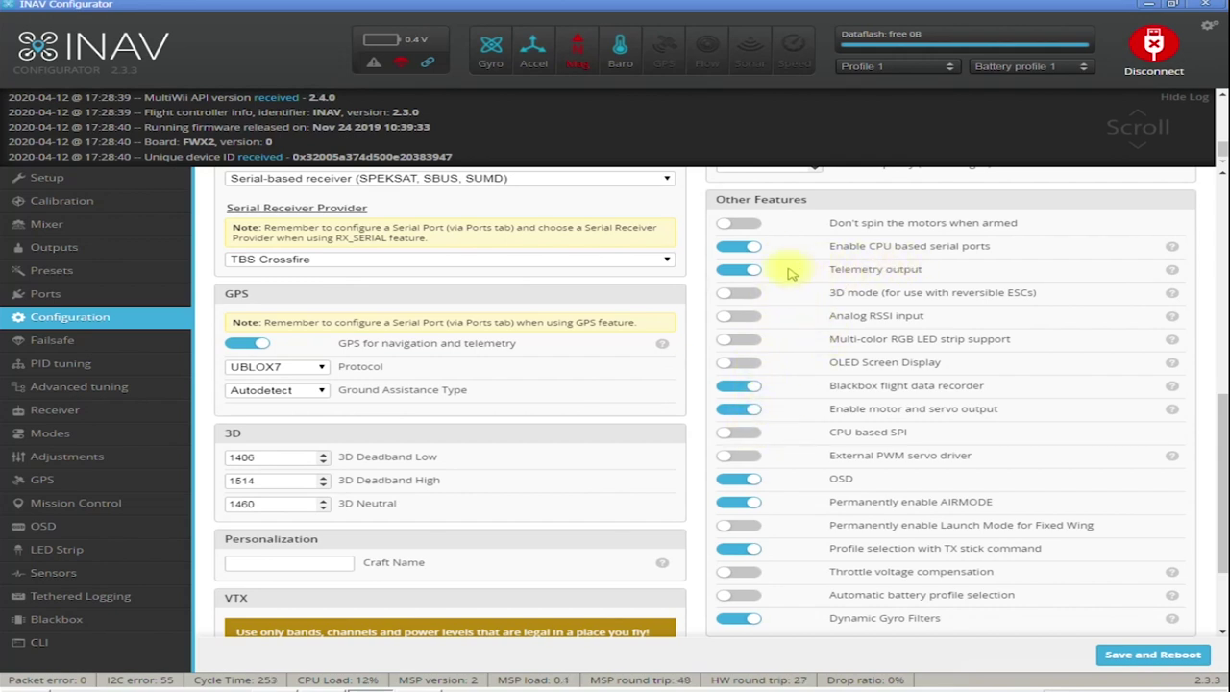
# Review the Other Features switches, including telemetry output, permanent AIRMODE and dynamic gyro filters
pyautogui.click(737, 270)
pyautogui.scroll(-3, 783, 293)
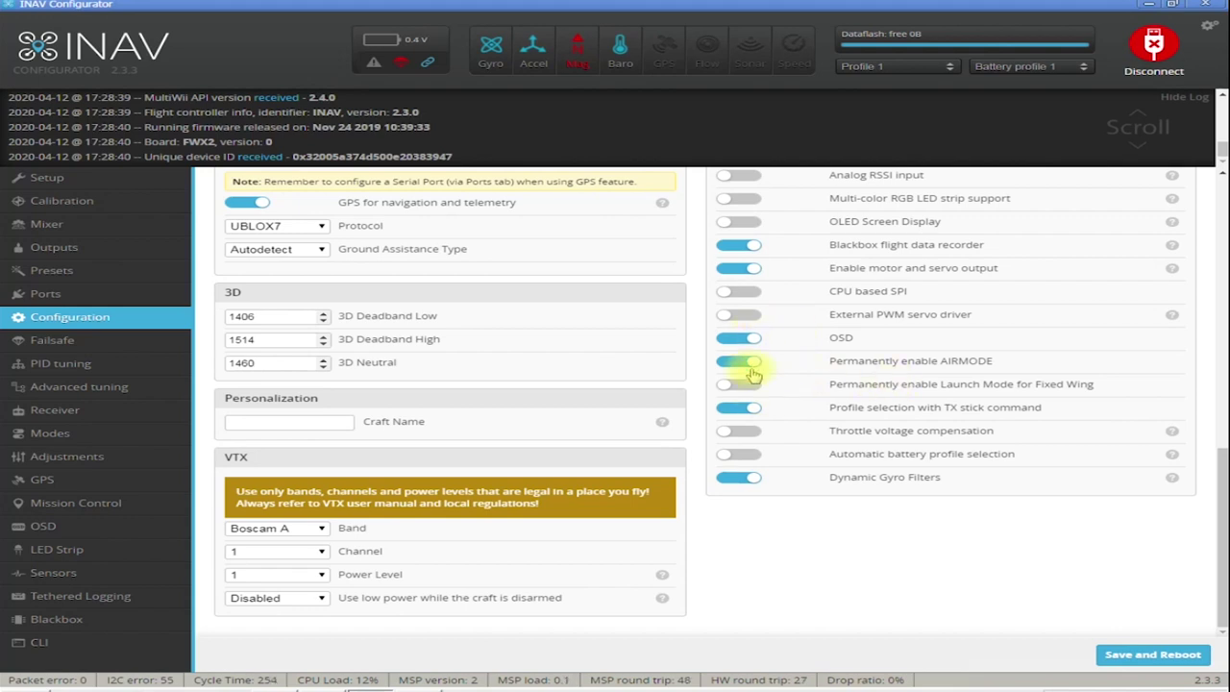
pyautogui.click(727, 483)
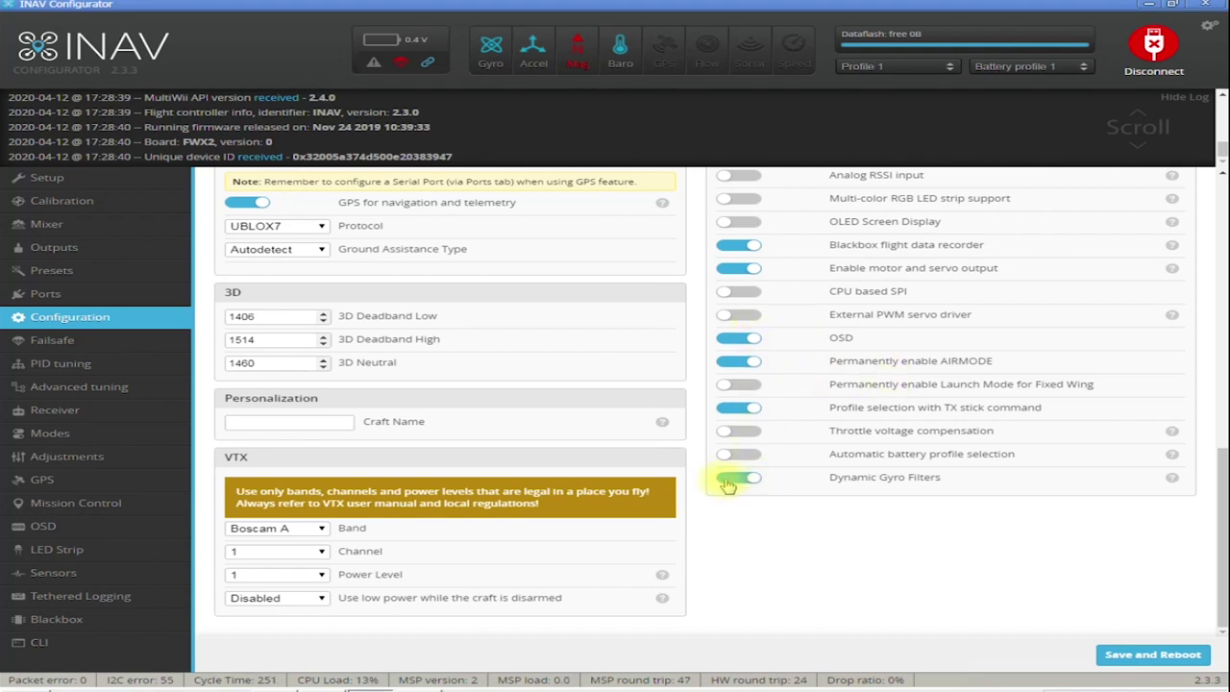
pyautogui.click(727, 484)
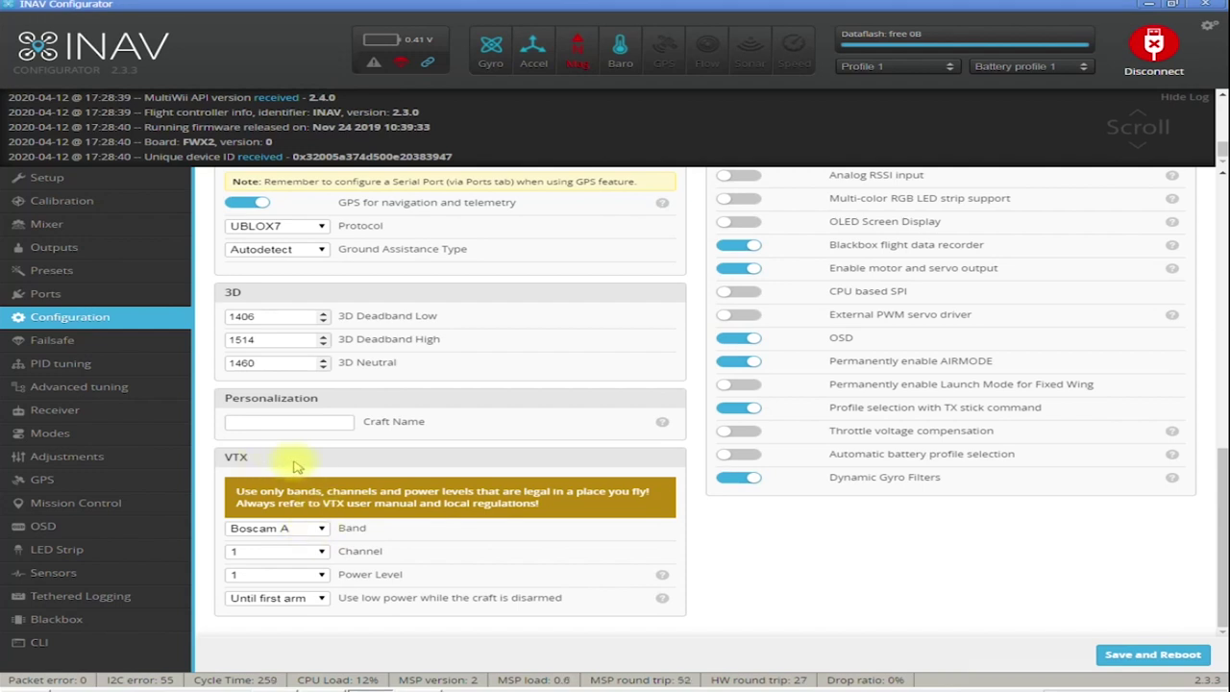
# Set the VTX to band Boscam E, channel 2 and power level 4
pyautogui.click(320, 535)
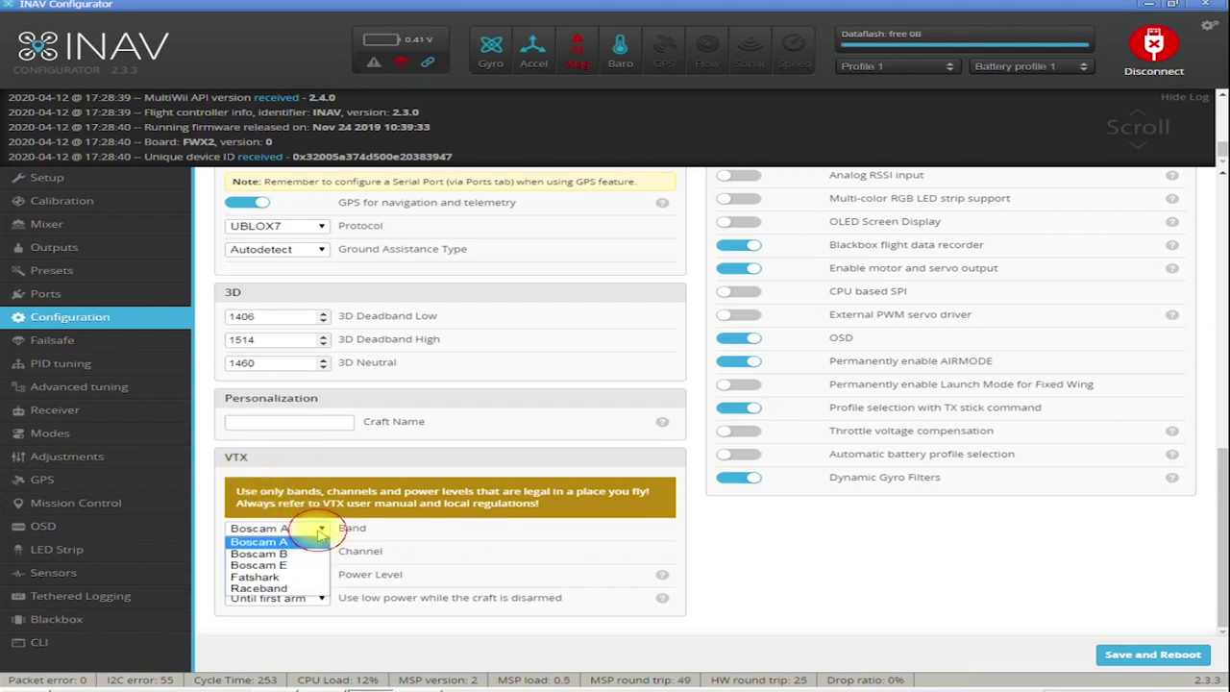
pyautogui.click(280, 567)
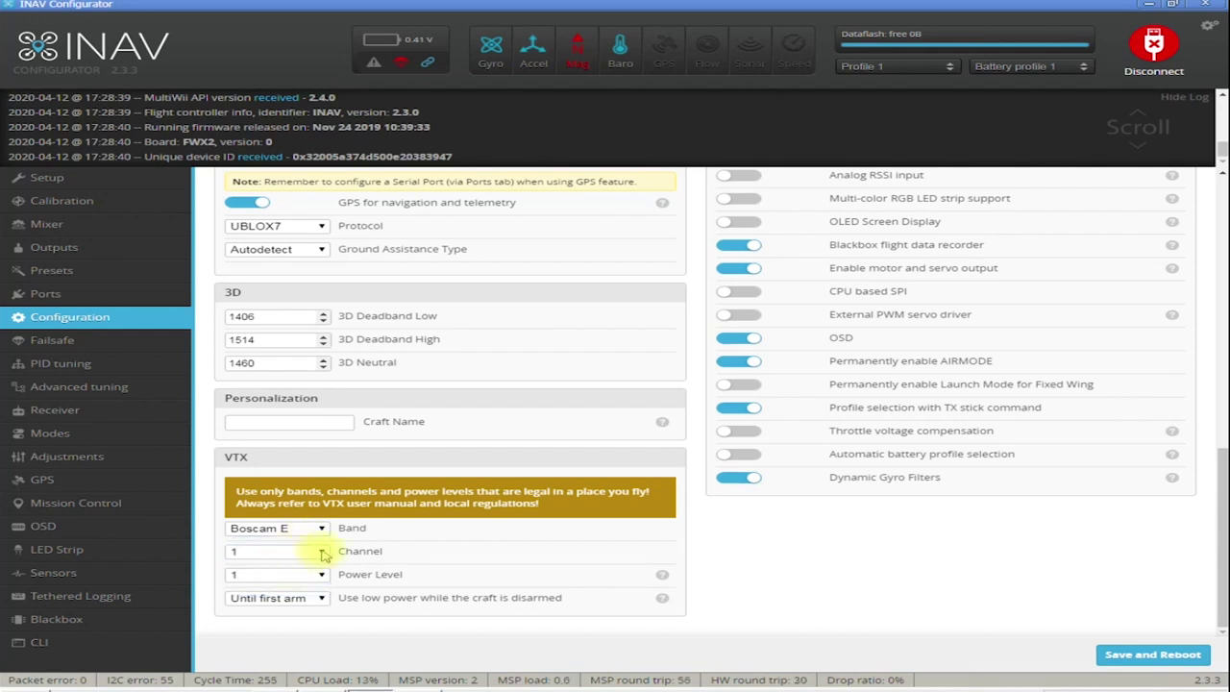
pyautogui.click(324, 554)
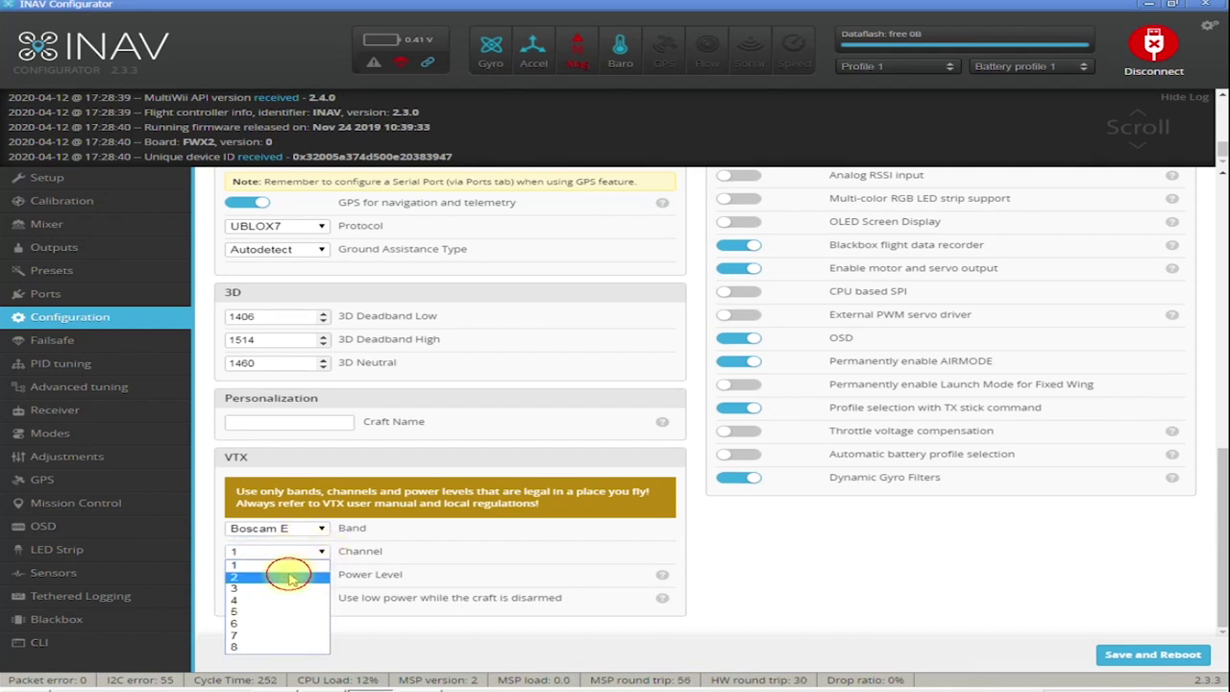
pyautogui.click(291, 576)
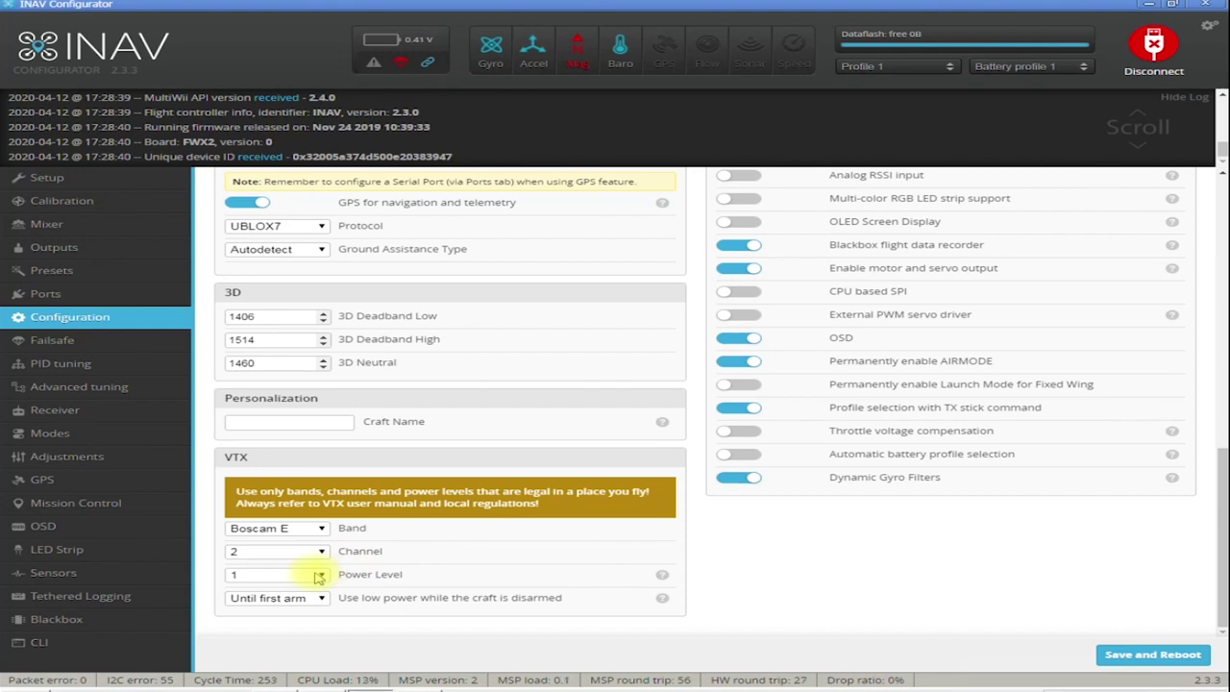
pyautogui.click(319, 574)
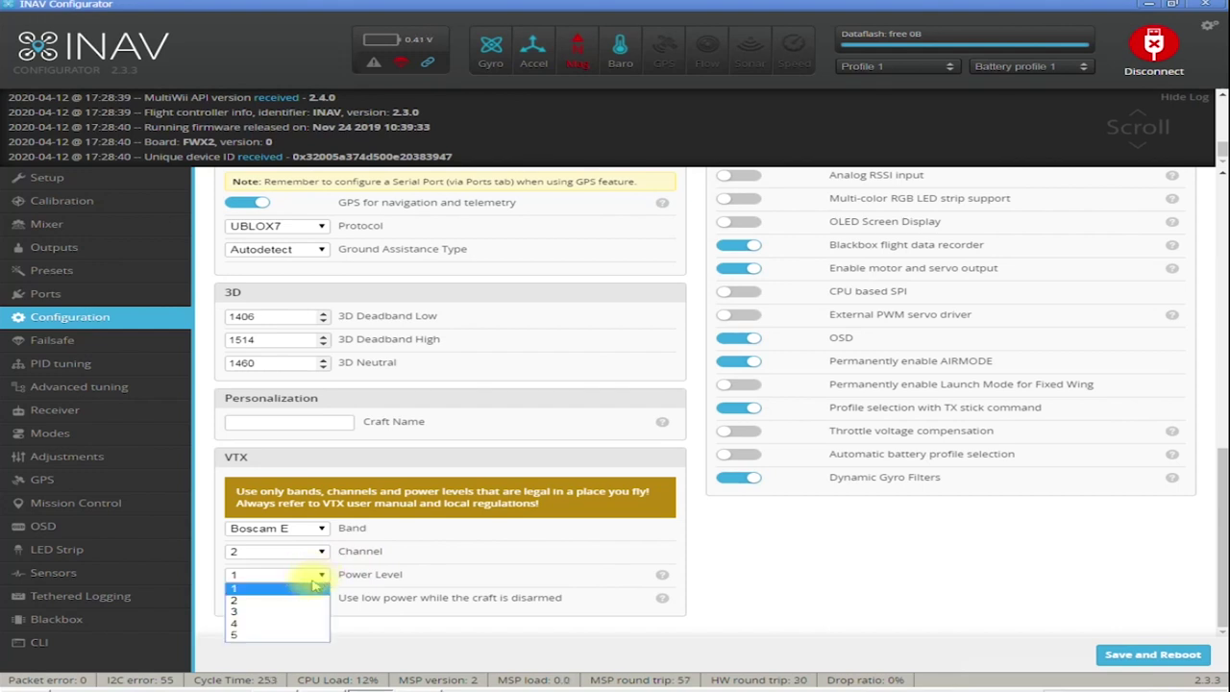
pyautogui.click(274, 623)
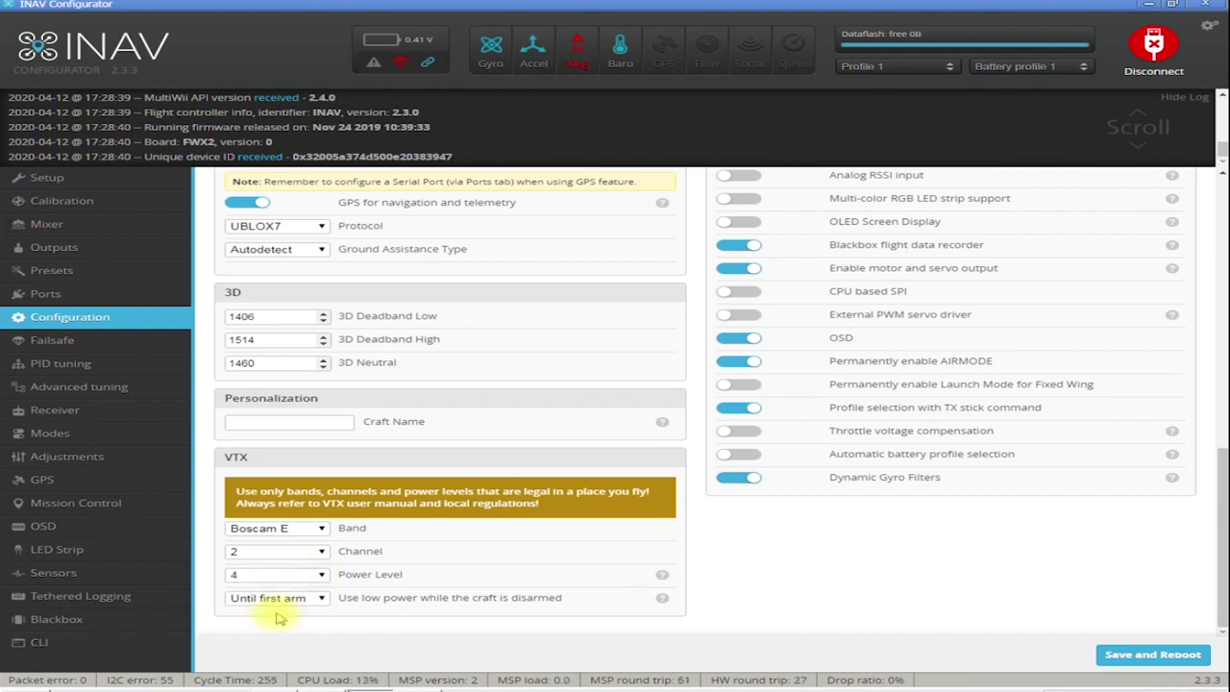
# Try Disabled and Always for the VTX's low power while disarmed option and return it to Until first arm
pyautogui.click(323, 599)
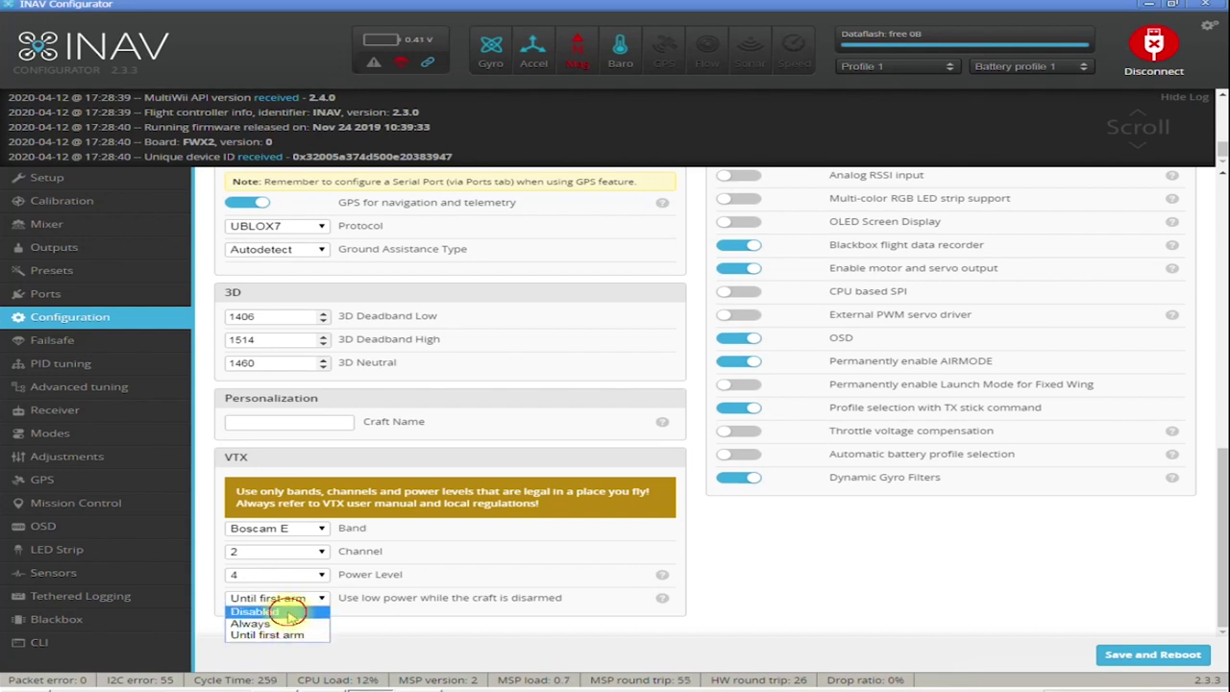
pyautogui.click(279, 612)
pyautogui.click(319, 603)
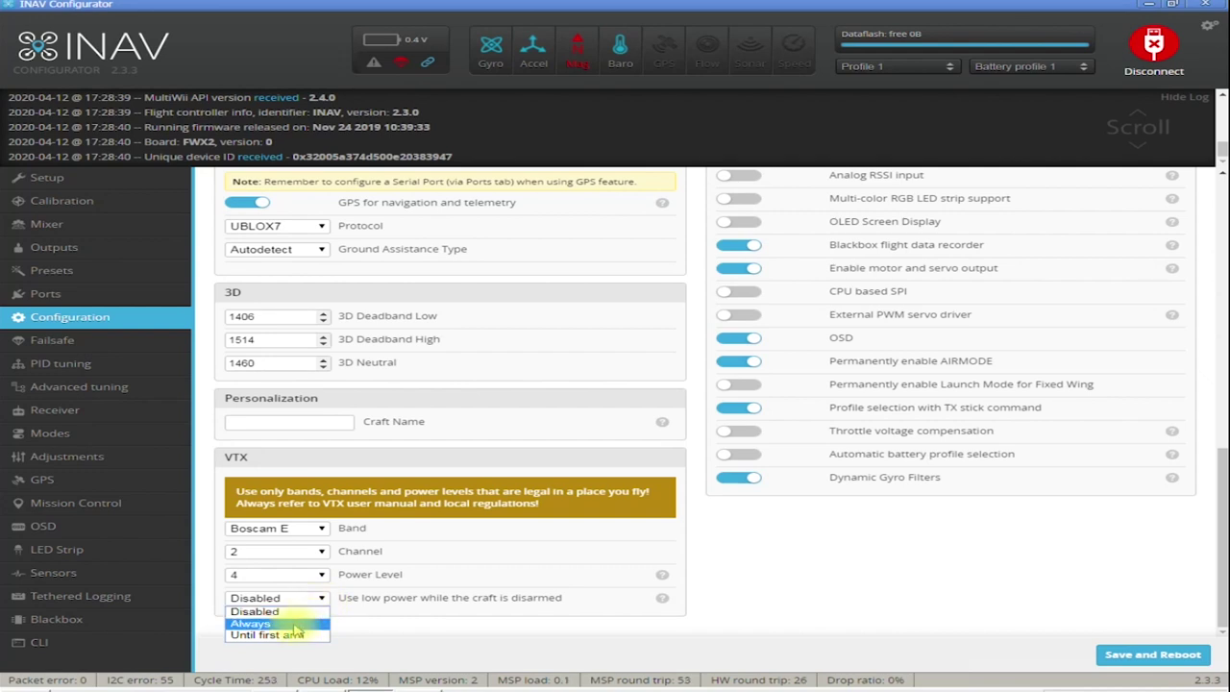
pyautogui.click(291, 624)
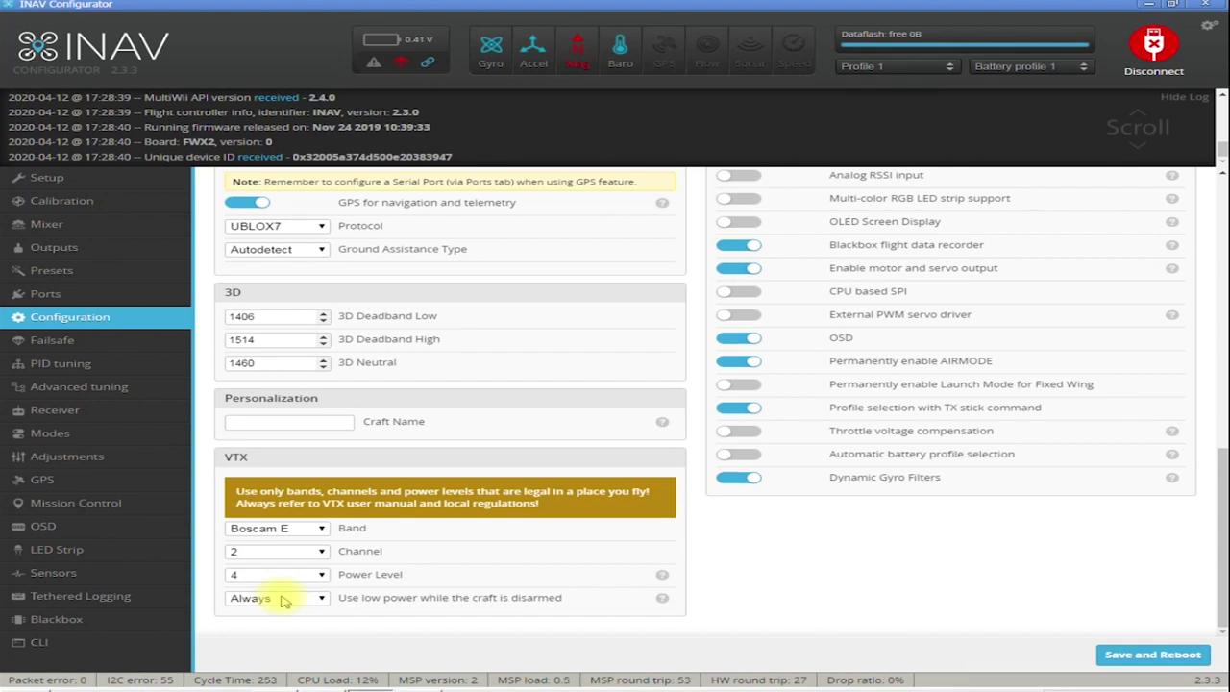
pyautogui.click(284, 599)
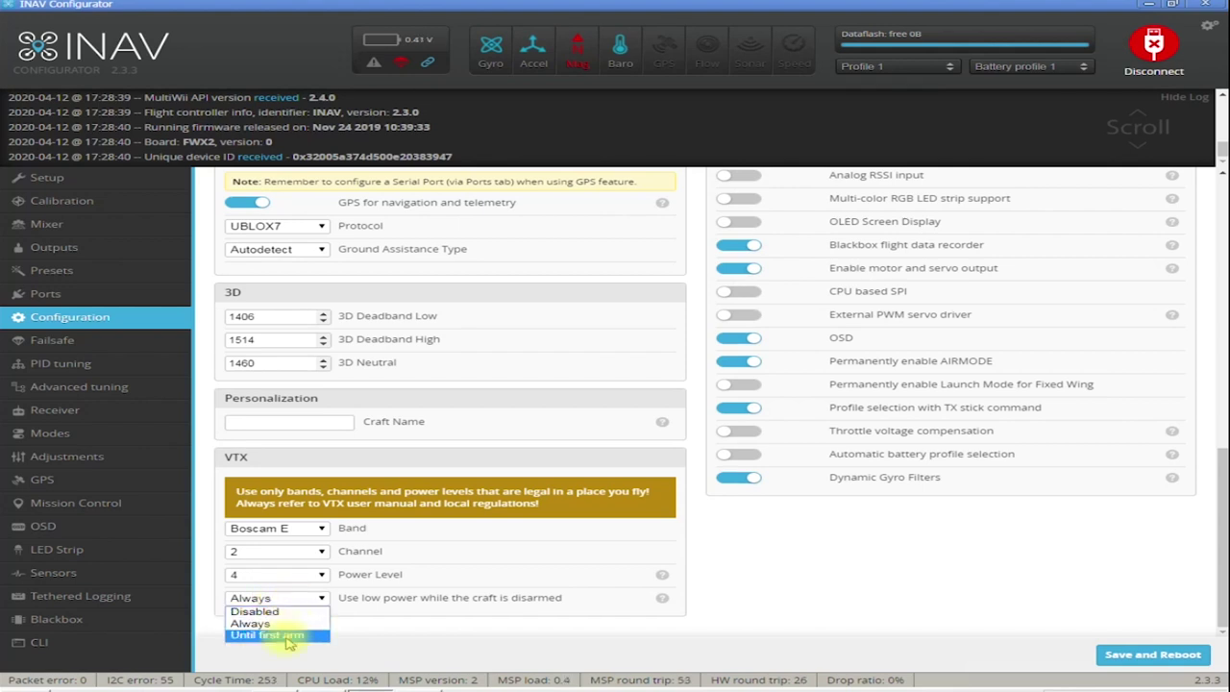
pyautogui.click(288, 642)
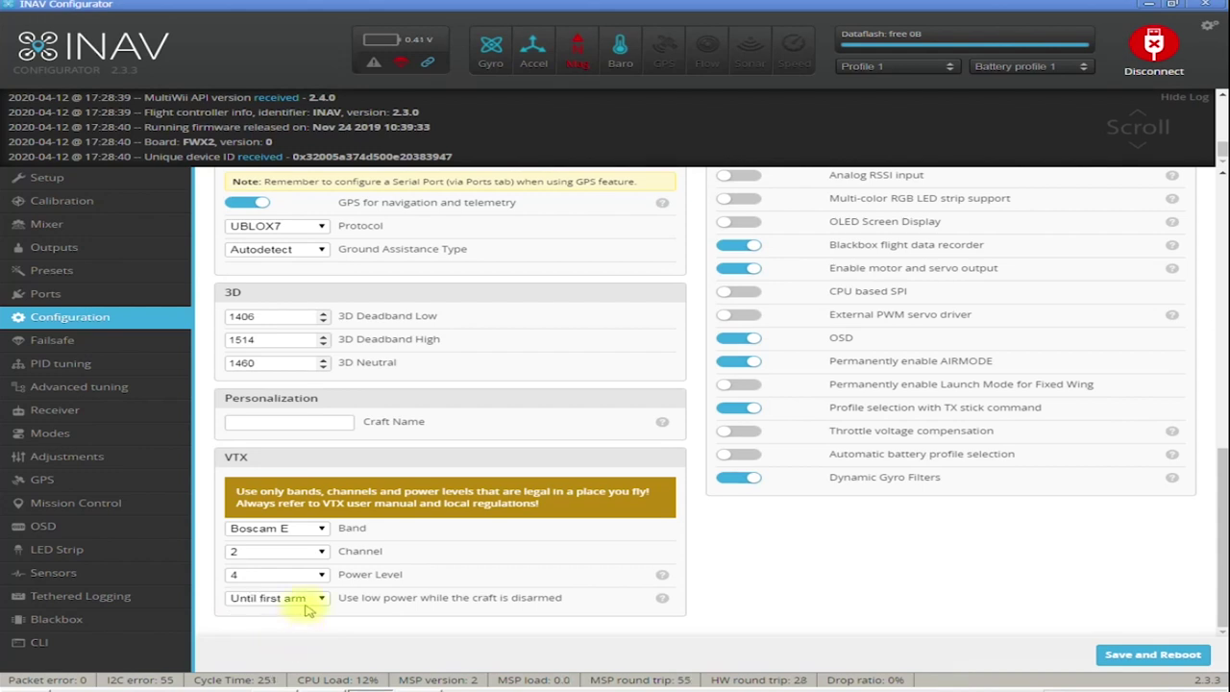
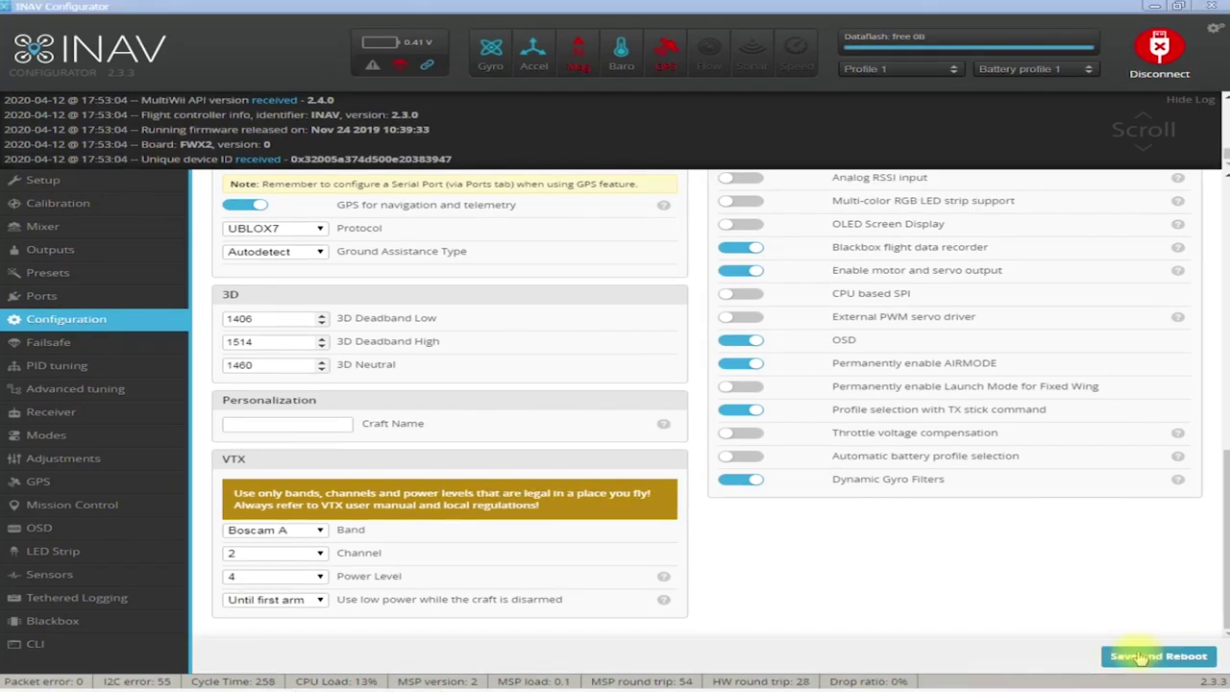
# Save the configuration and reboot the flight controller
pyautogui.click(1146, 656)
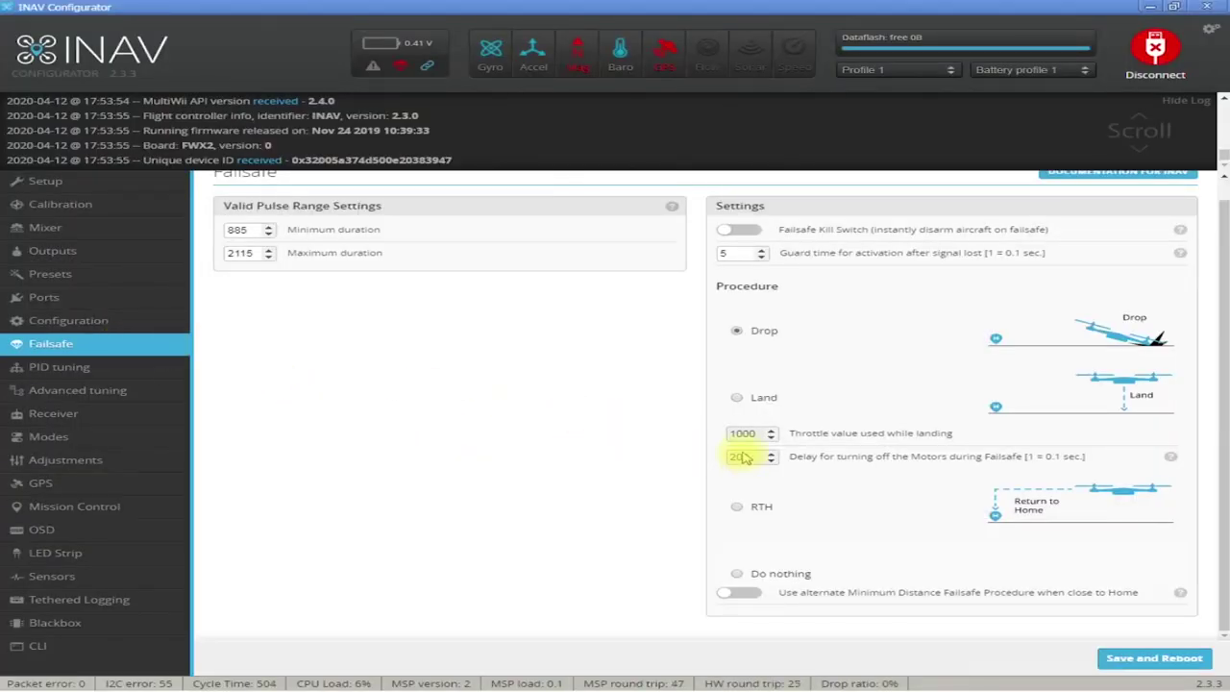
# Try RTH and Do nothing as the failsafe procedure
pyautogui.click(737, 509)
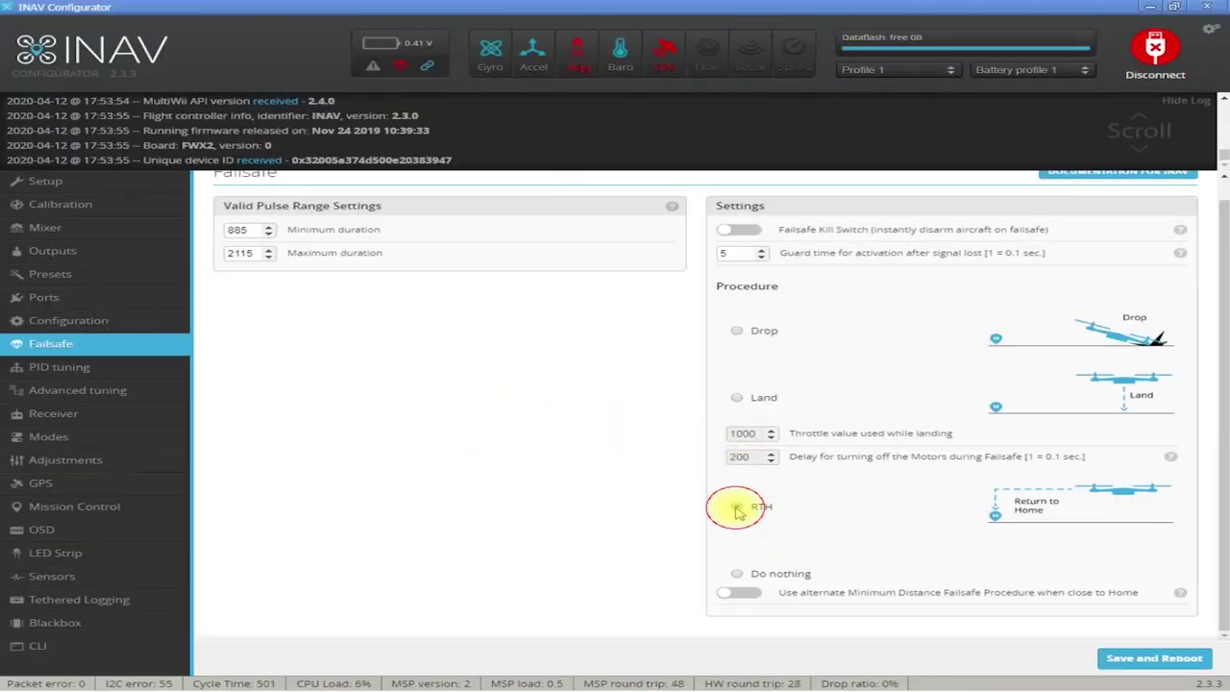
pyautogui.click(735, 574)
# Enable the alternate minimum distance failsafe with the Drop procedure and select RTH as the main failsafe procedure
pyautogui.click(817, 589)
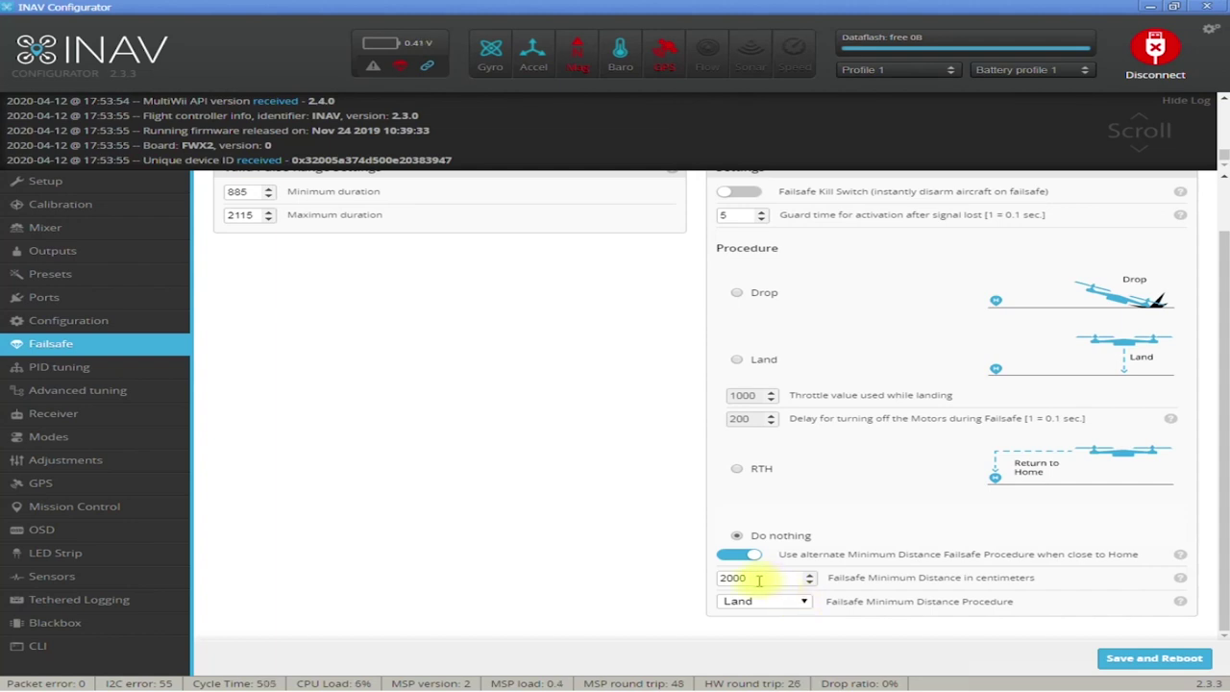
pyautogui.click(787, 602)
pyautogui.click(774, 607)
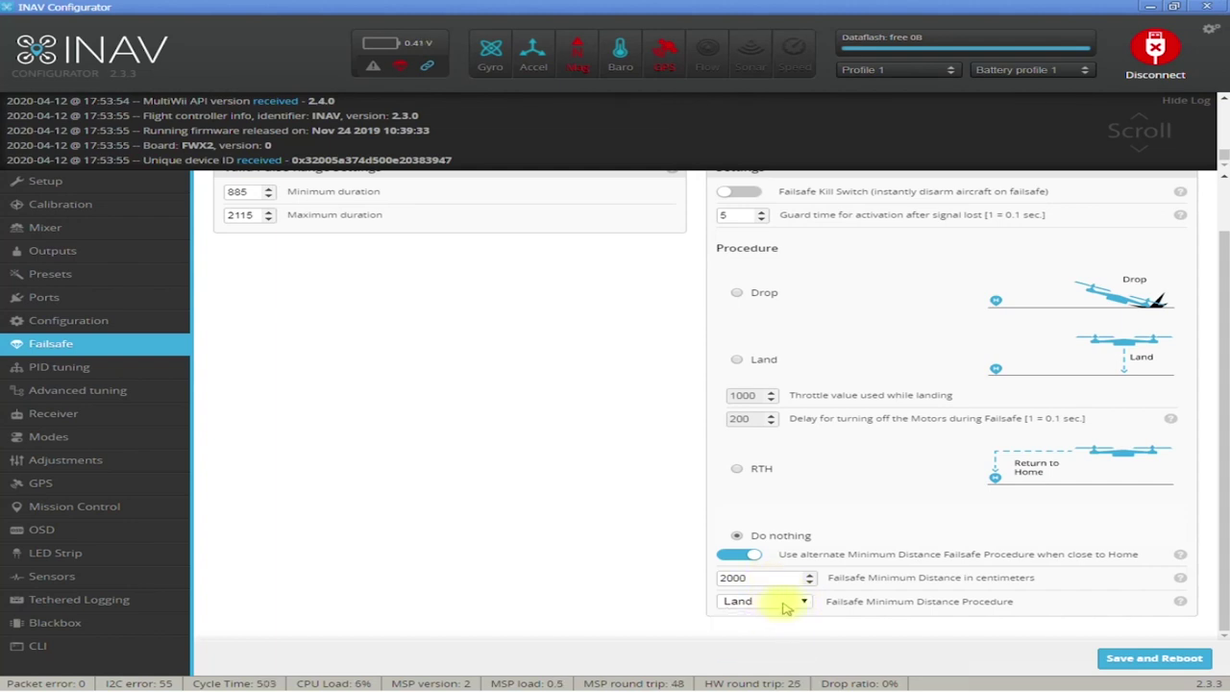
pyautogui.click(786, 602)
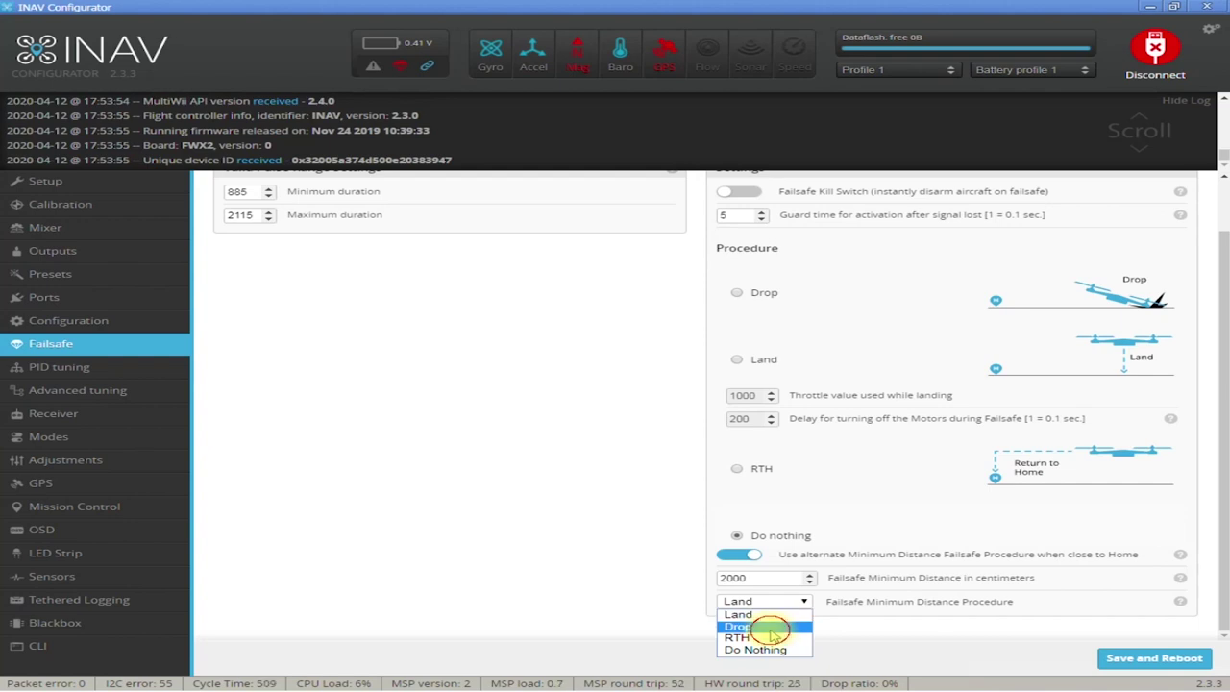
pyautogui.click(769, 626)
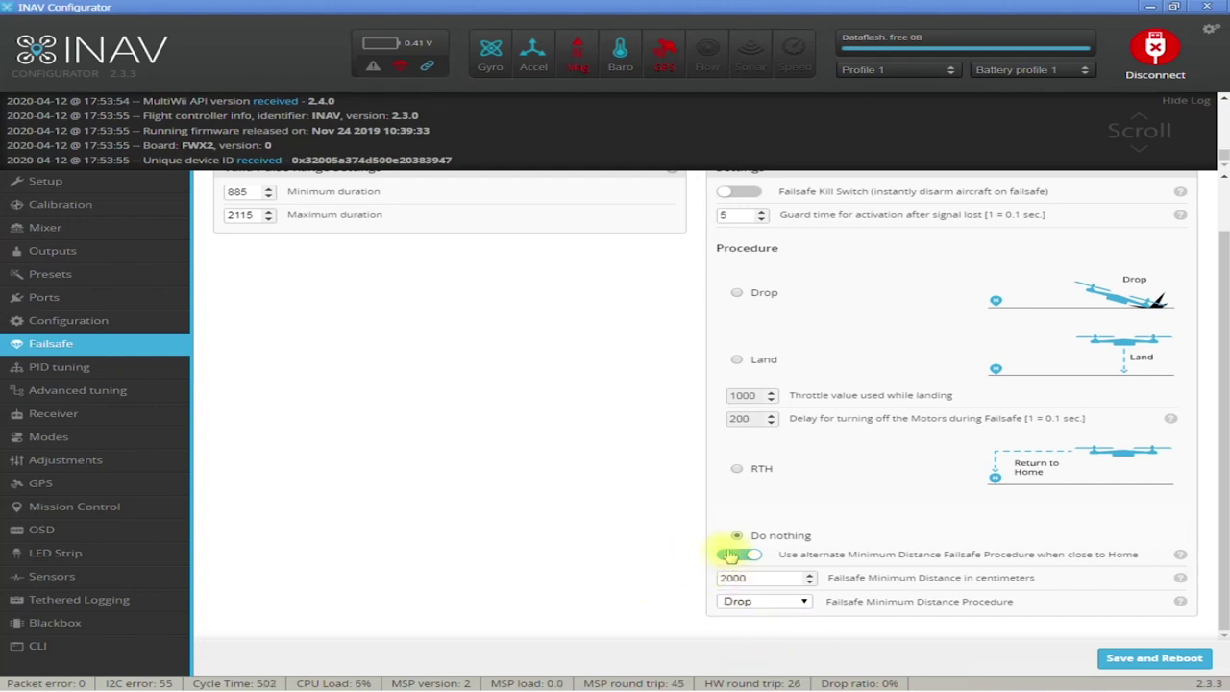
pyautogui.click(737, 469)
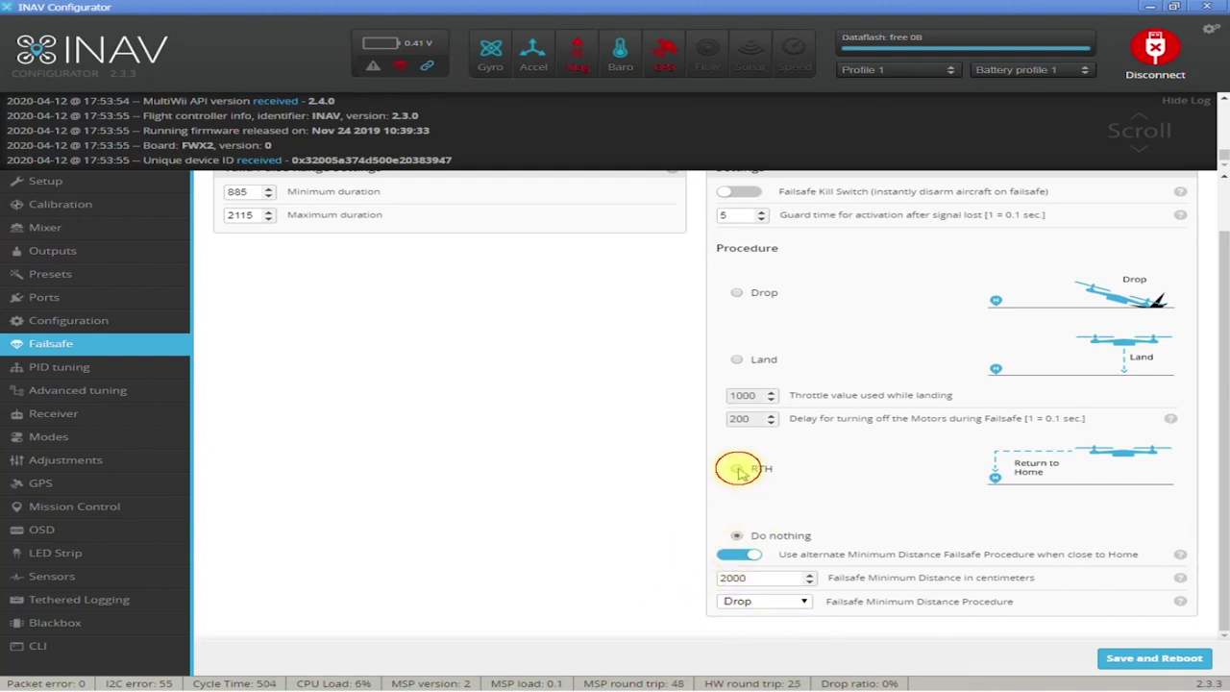
# Select RTH as the failsafe procedure and disable the alternate minimum distance procedure used when close to home
pyautogui.click(746, 558)
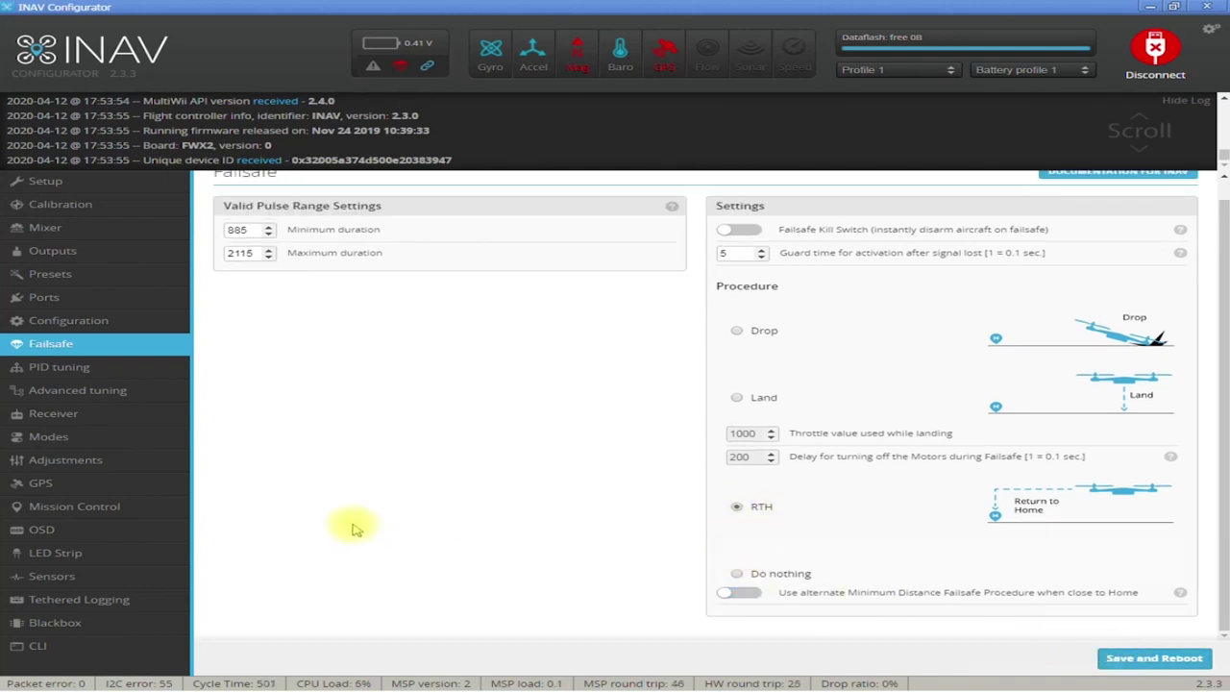
# Review the PID gains and the rates and expo values in the PID tuning settings
pyautogui.click(111, 366)
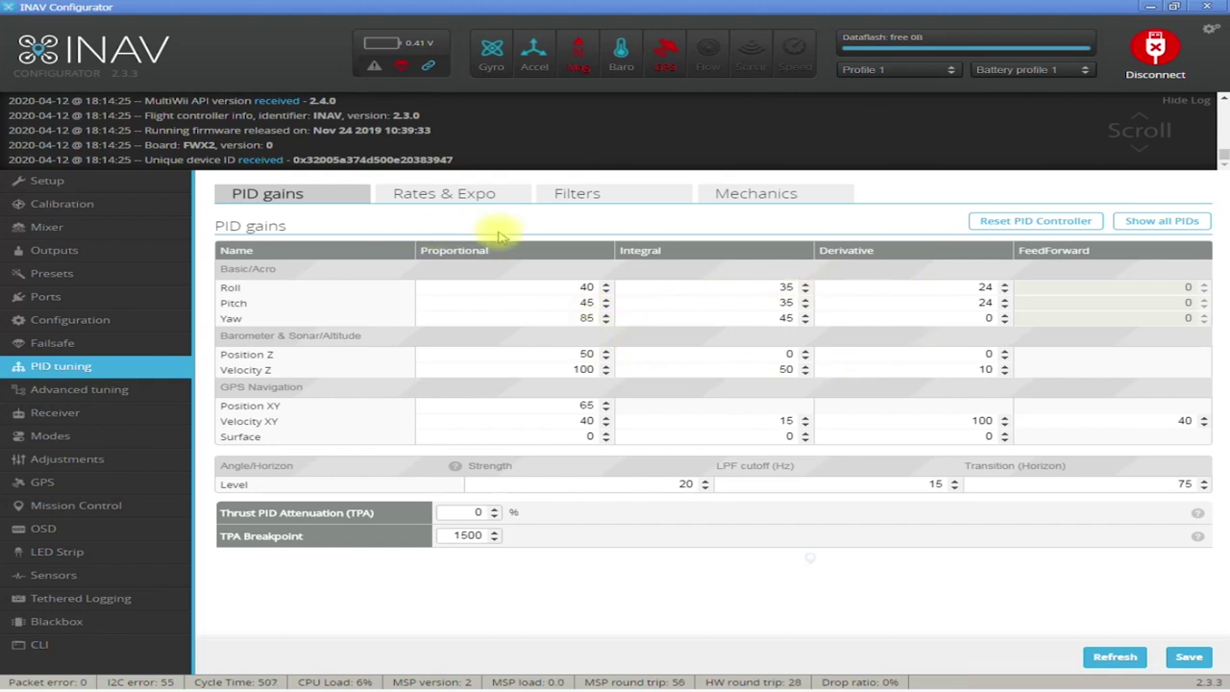
pyautogui.click(448, 195)
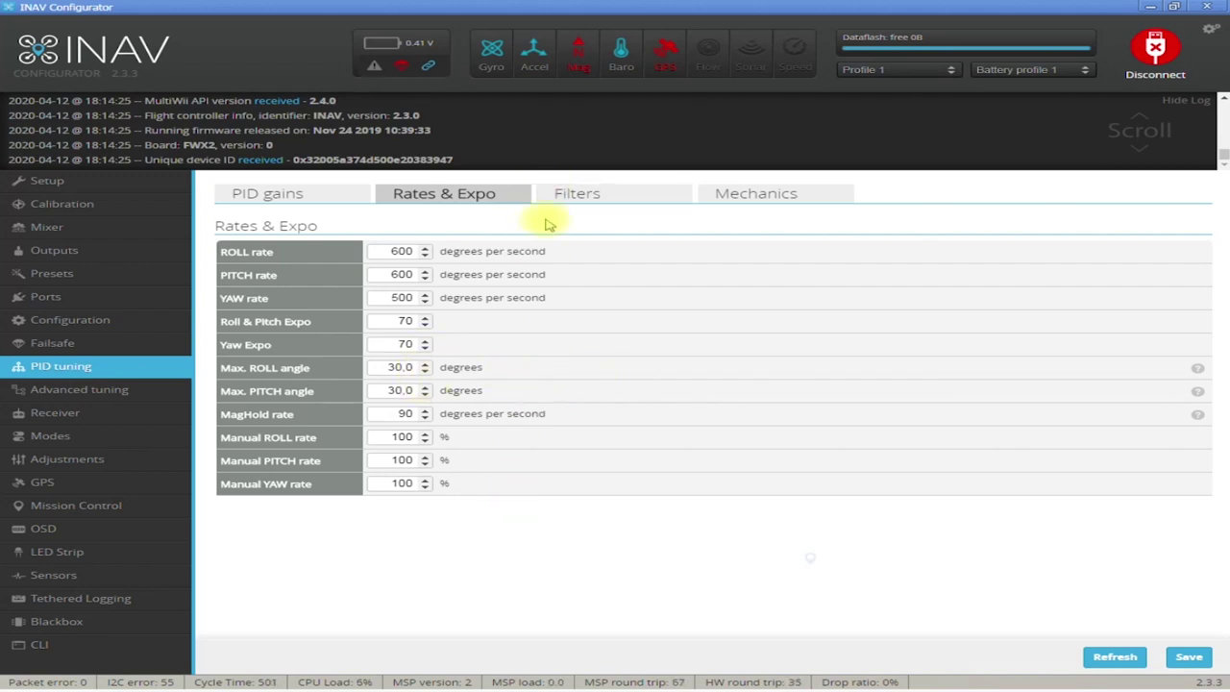
# Lower the Gyro Dynamic Notch Min Frequency to 142 in the main filter settings
pyautogui.click(609, 198)
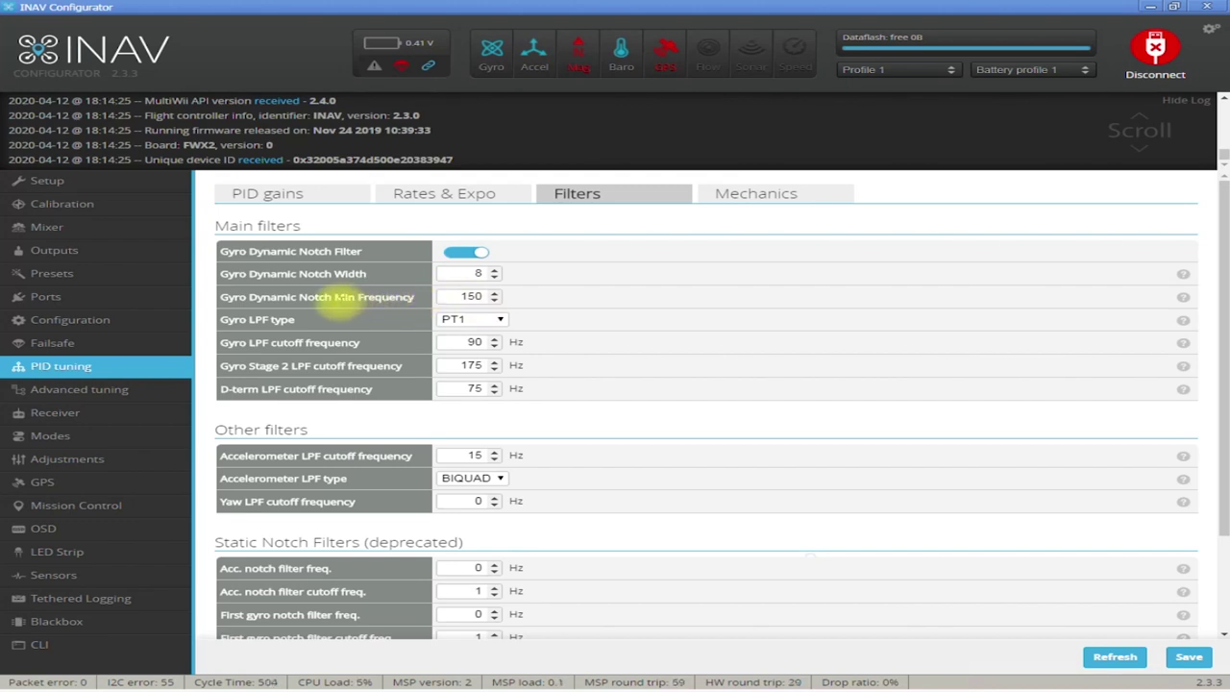
pyautogui.click(494, 301)
pyautogui.click(494, 301)
pyautogui.click(494, 301)
pyautogui.moveTo(494, 301); pyautogui.dragTo(494, 297)
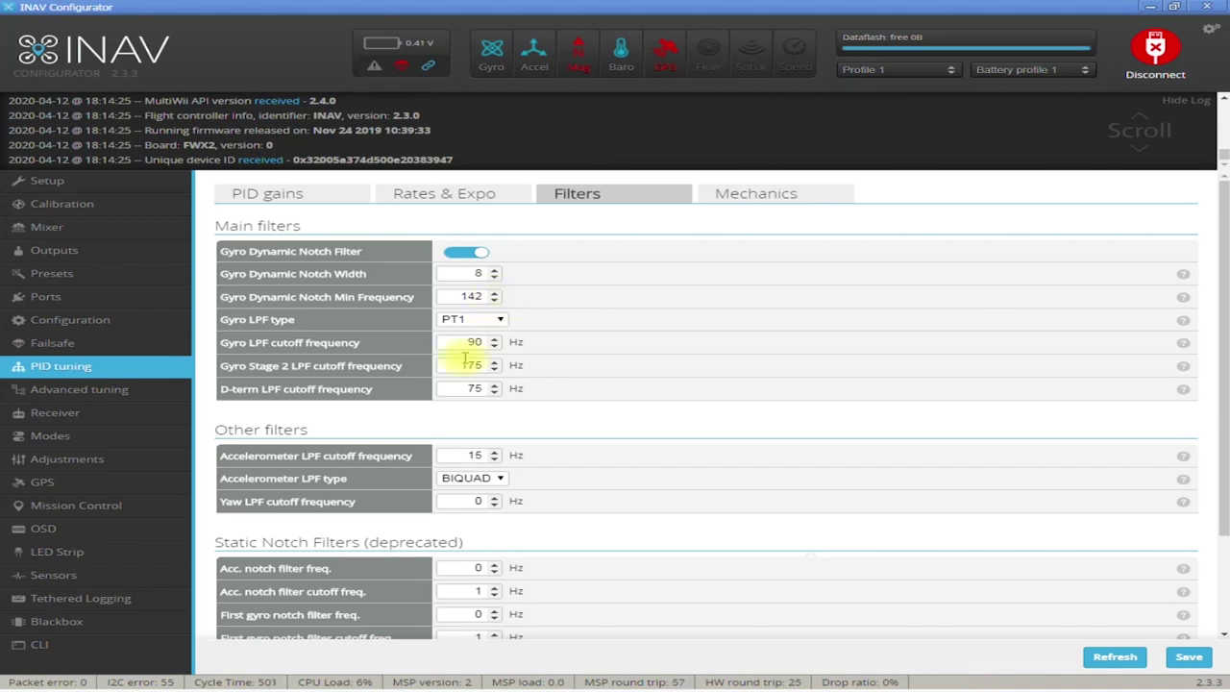
# Query all dynamic notch parameters from the CLI with the command "get dyn"
pyautogui.click(44, 646)
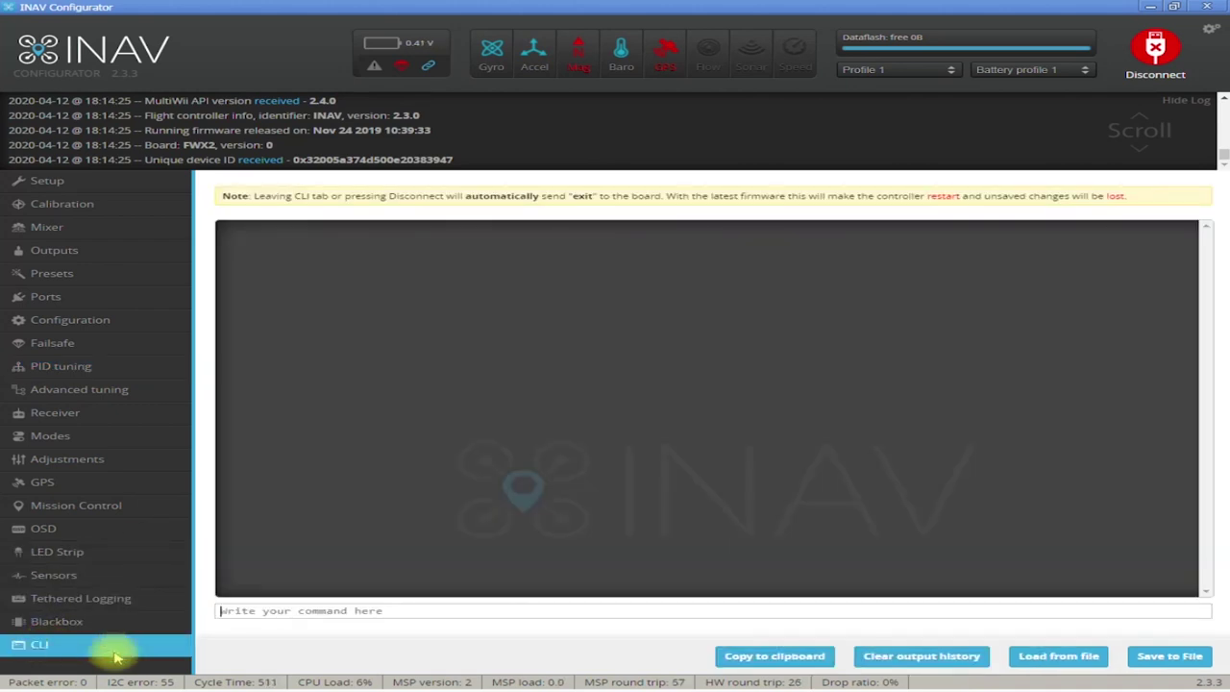
pyautogui.click(347, 611)
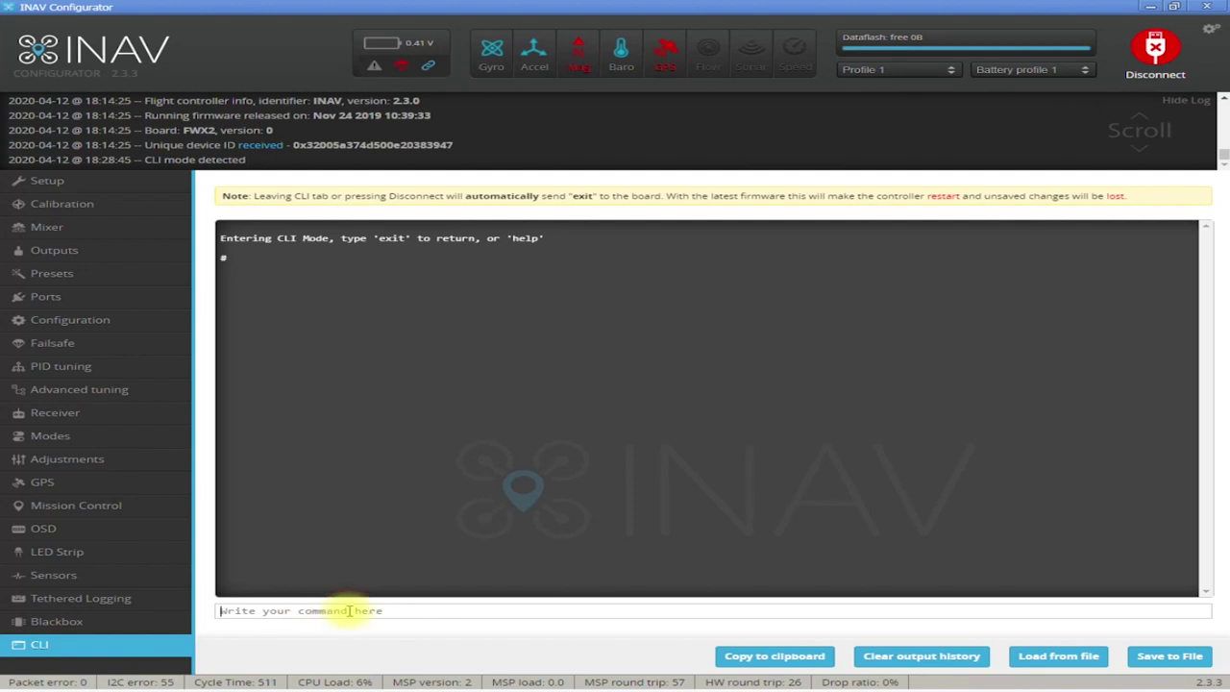
pyautogui.write('get dyn')
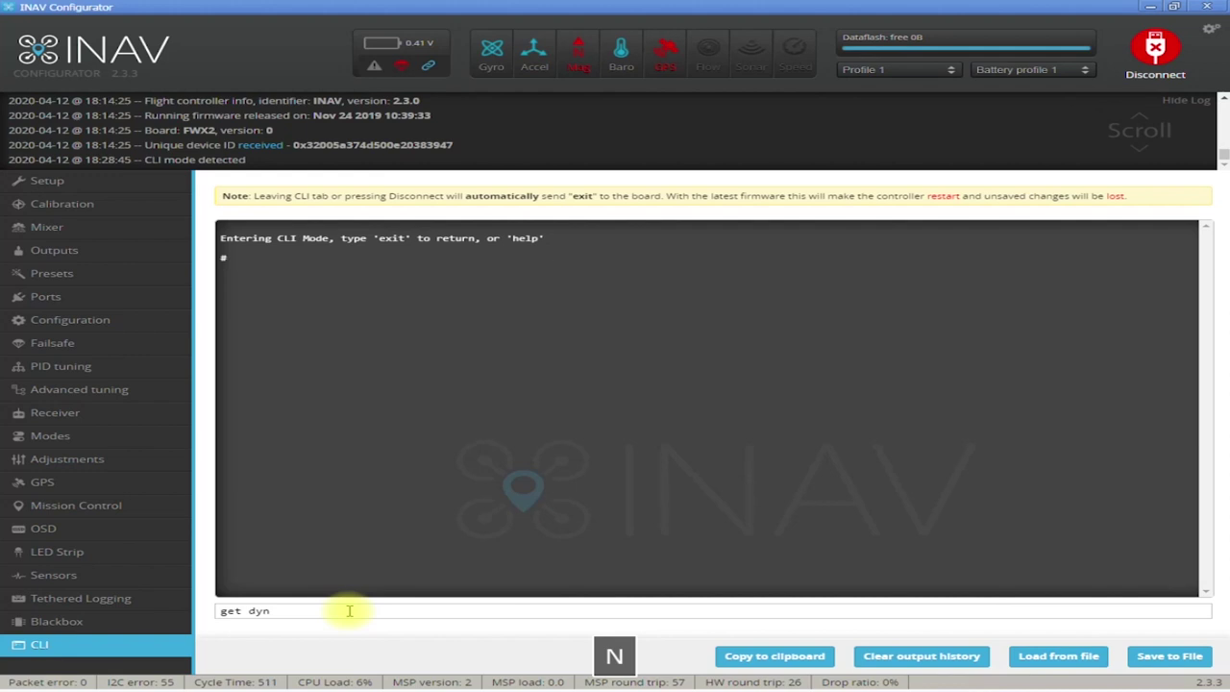
pyautogui.press('Return')
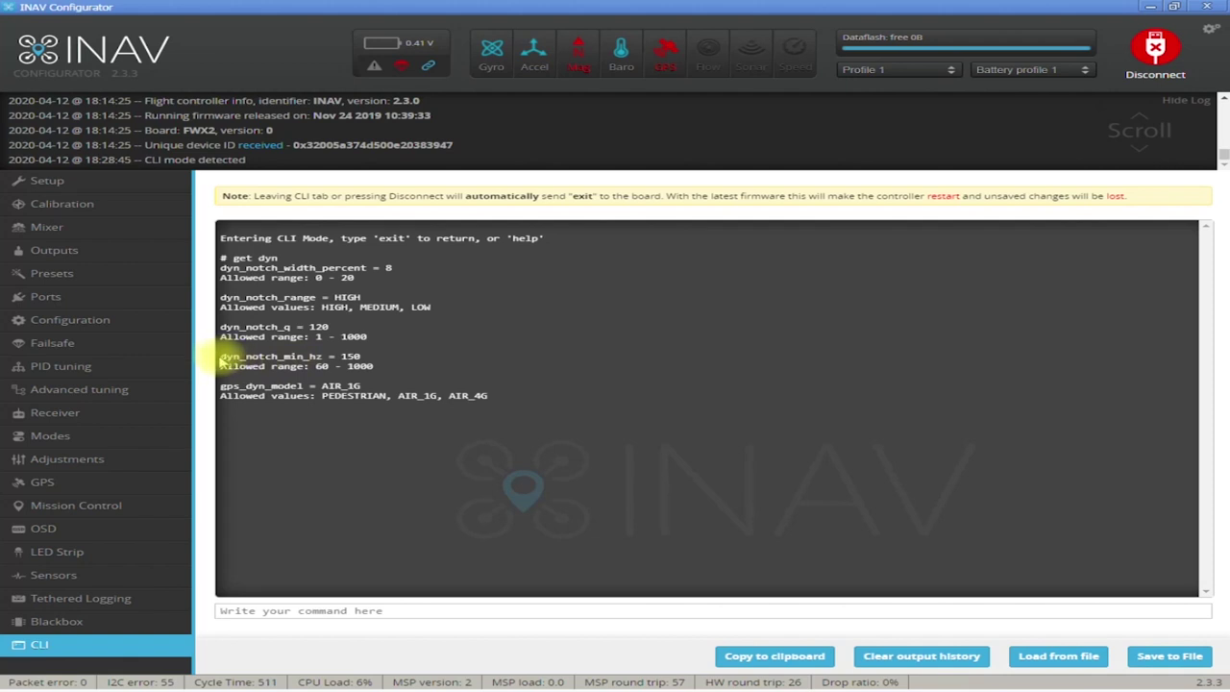
# Reuse the listed dyn_notch_min_hz line to run the CLI command "set dyn_notch_min_hz = 90"
pyautogui.moveTo(221, 358); pyautogui.dragTo(348, 358)
pyautogui.rightClick(348, 357)
pyautogui.click(360, 360)
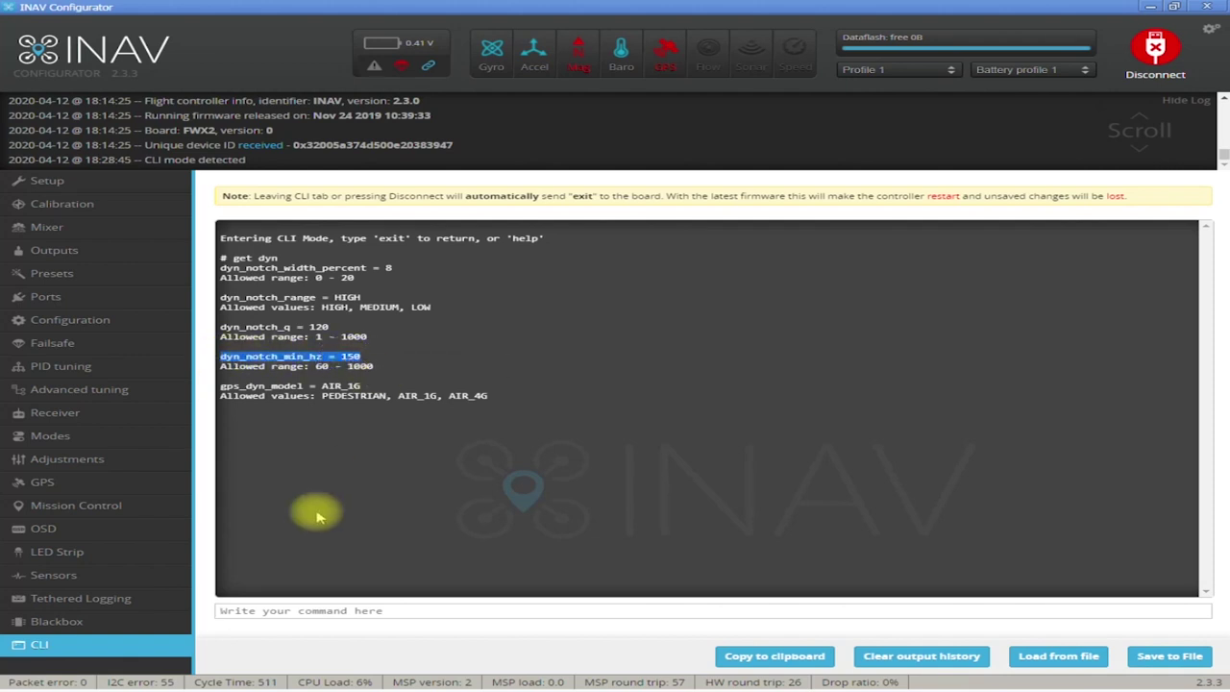
pyautogui.click(271, 611)
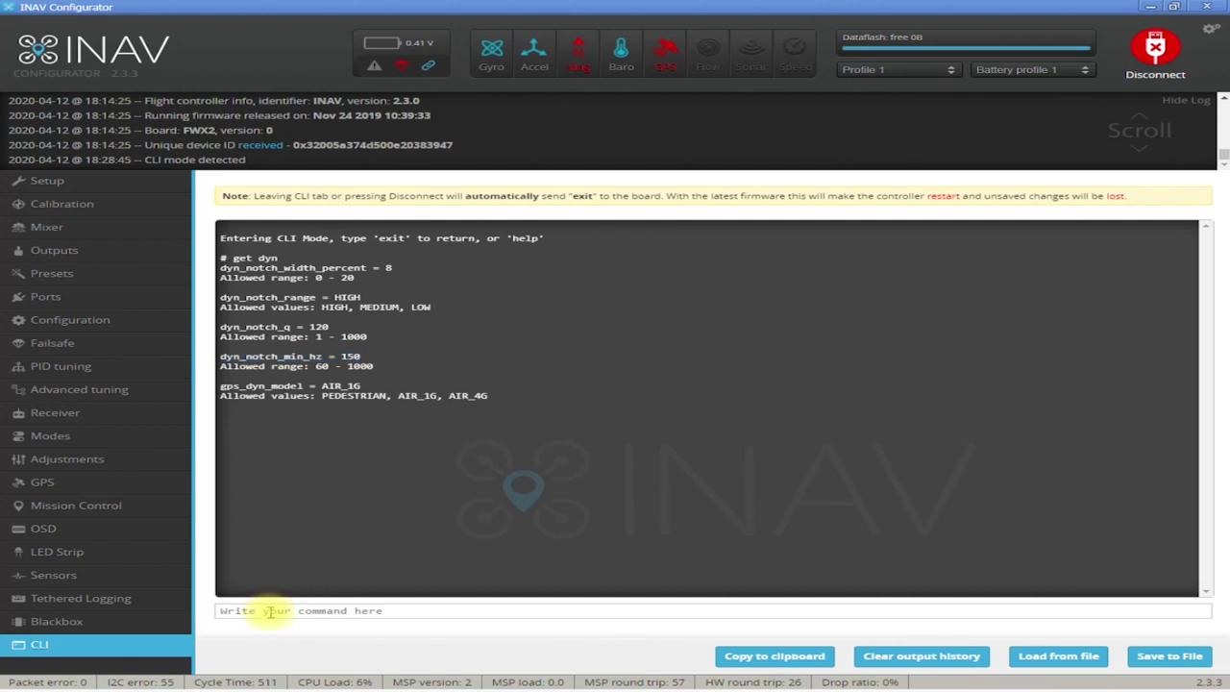
pyautogui.write('set')
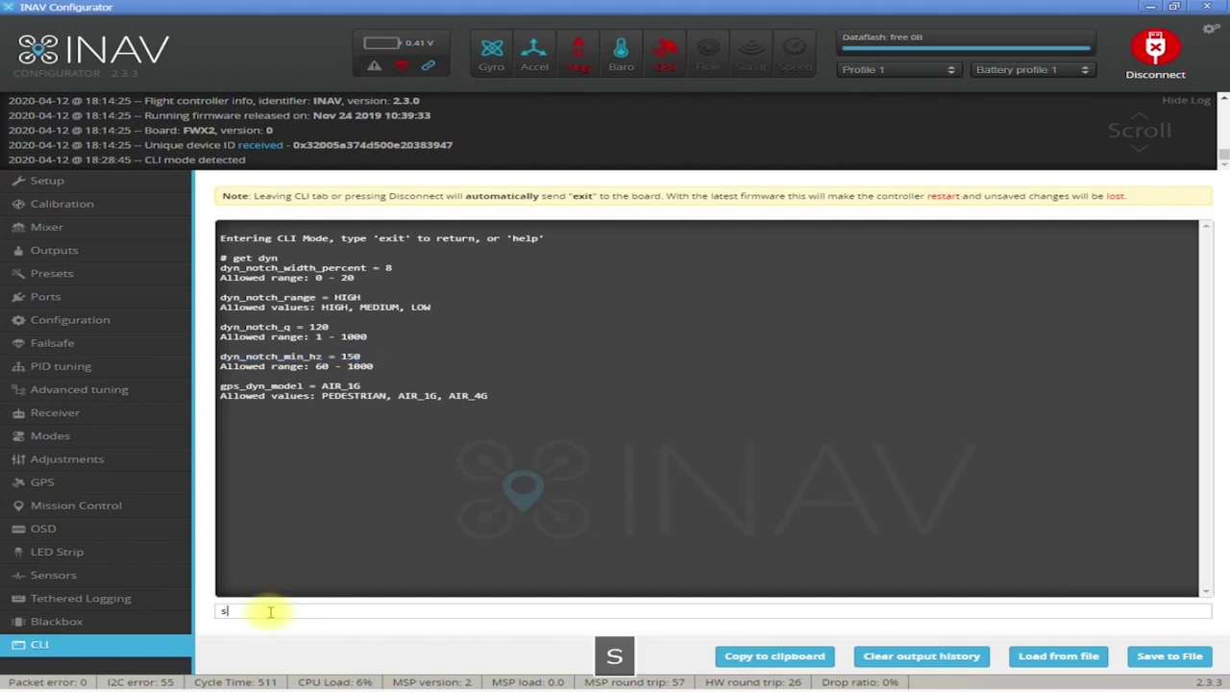
pyautogui.rightClick(270, 612)
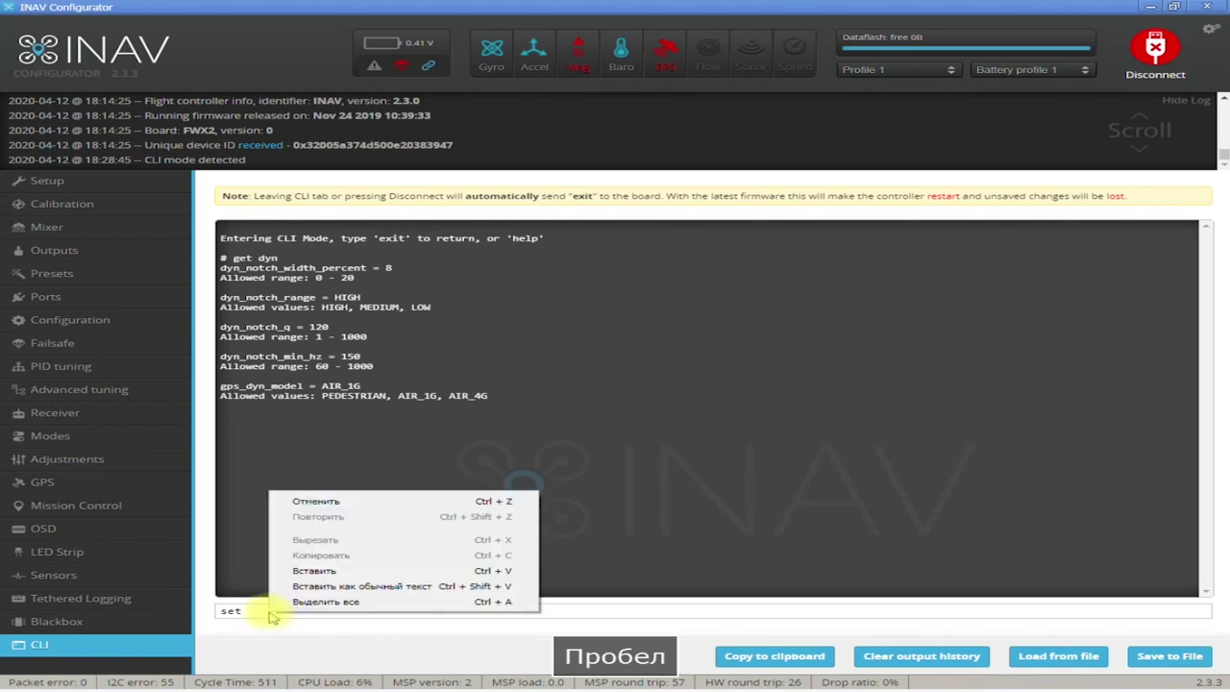
pyautogui.click(333, 571)
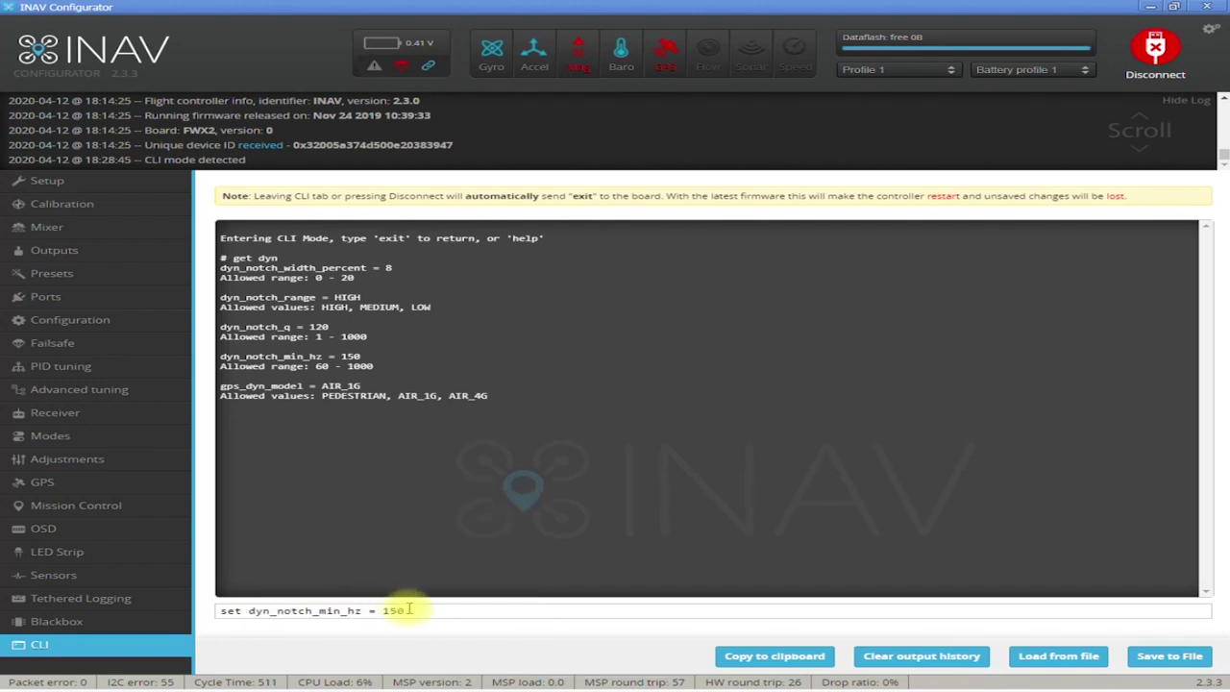
pyautogui.press('BackSpace')
pyautogui.press('BackSpace')
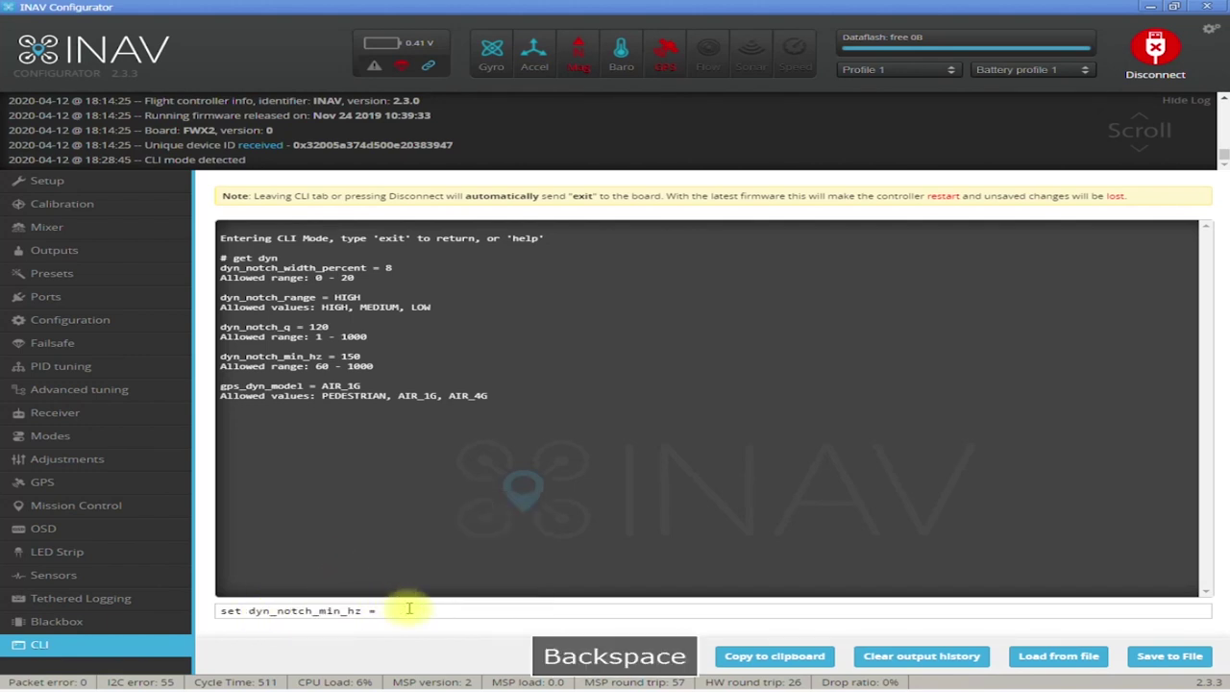
pyautogui.write('10')
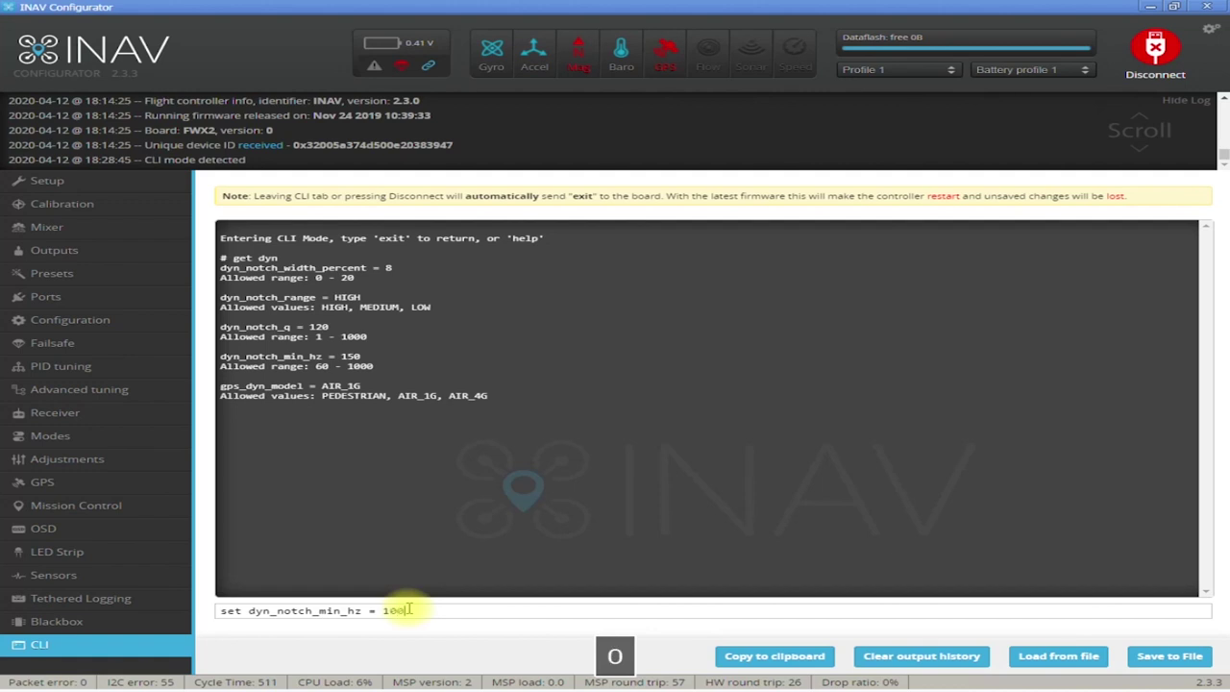
pyautogui.write('0')
pyautogui.press('BackSpace')
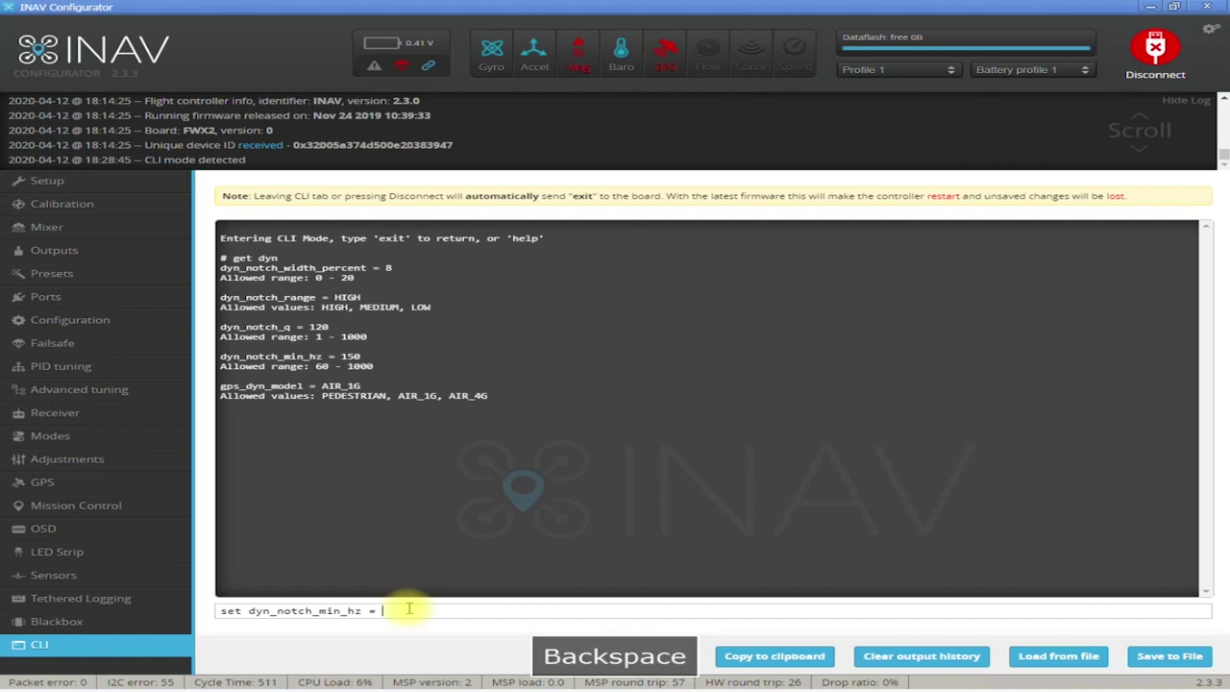
pyautogui.write('90')
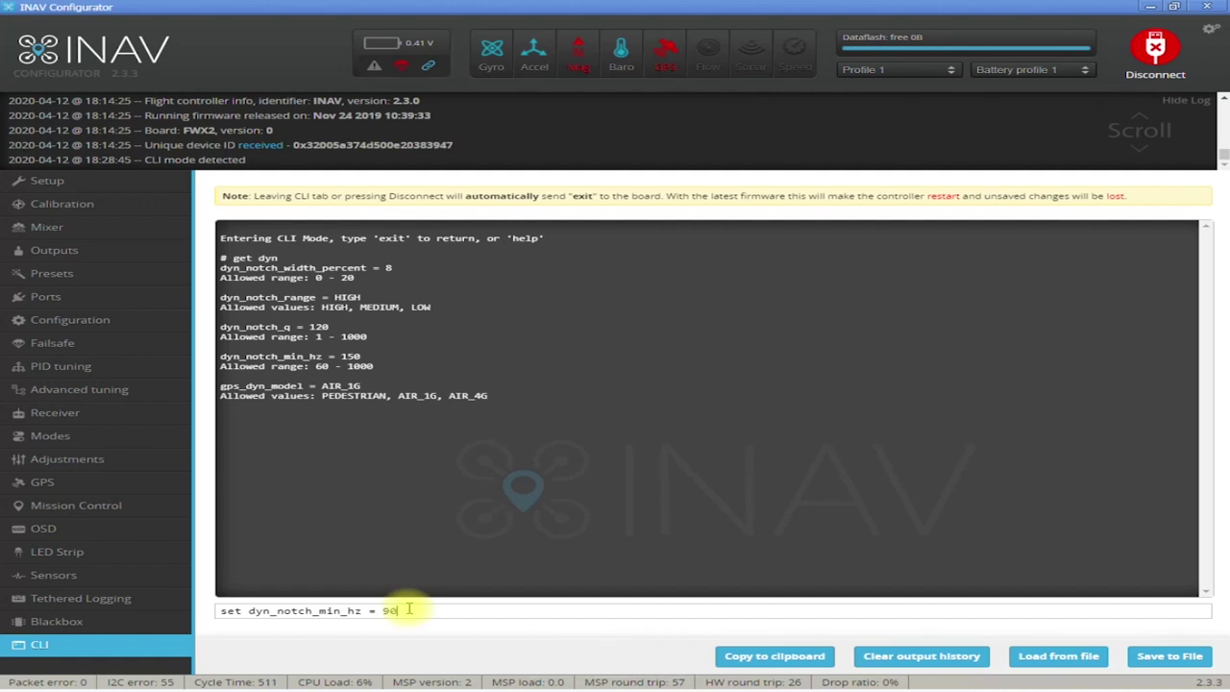
pyautogui.press('Return')
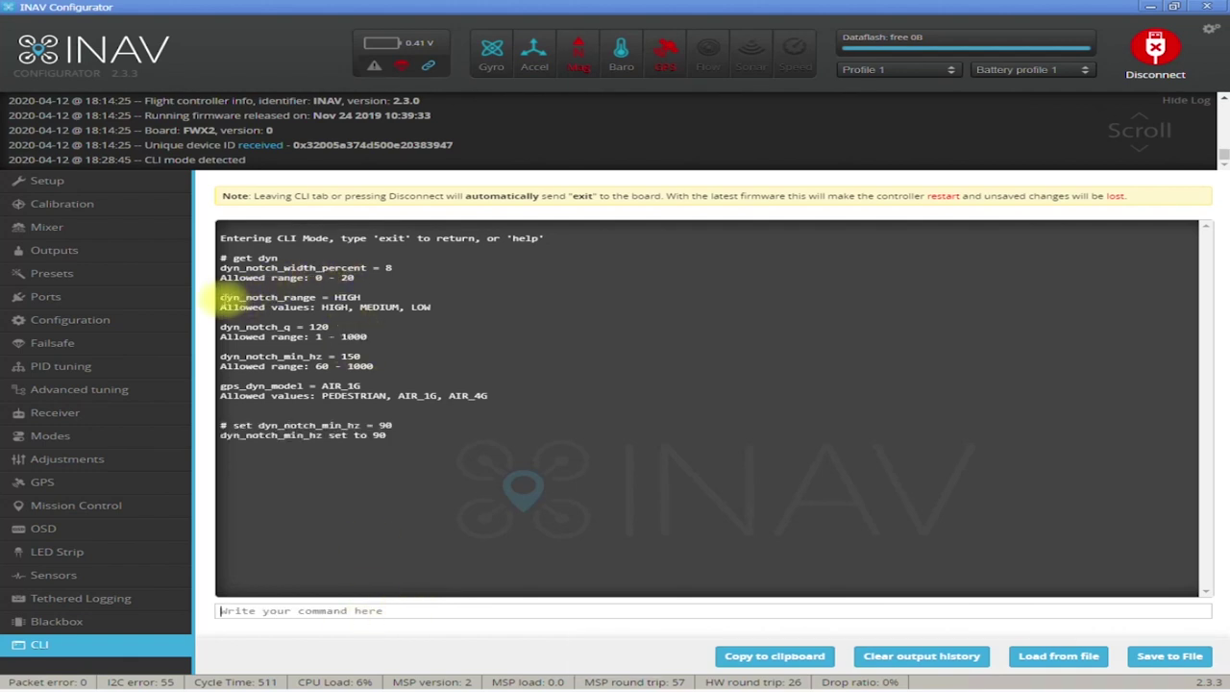
# Reuse the listed dyn_notch_range line to run the CLI command "set dyn_notch_range = MEDIUM"
pyautogui.moveTo(220, 299); pyautogui.dragTo(363, 298)
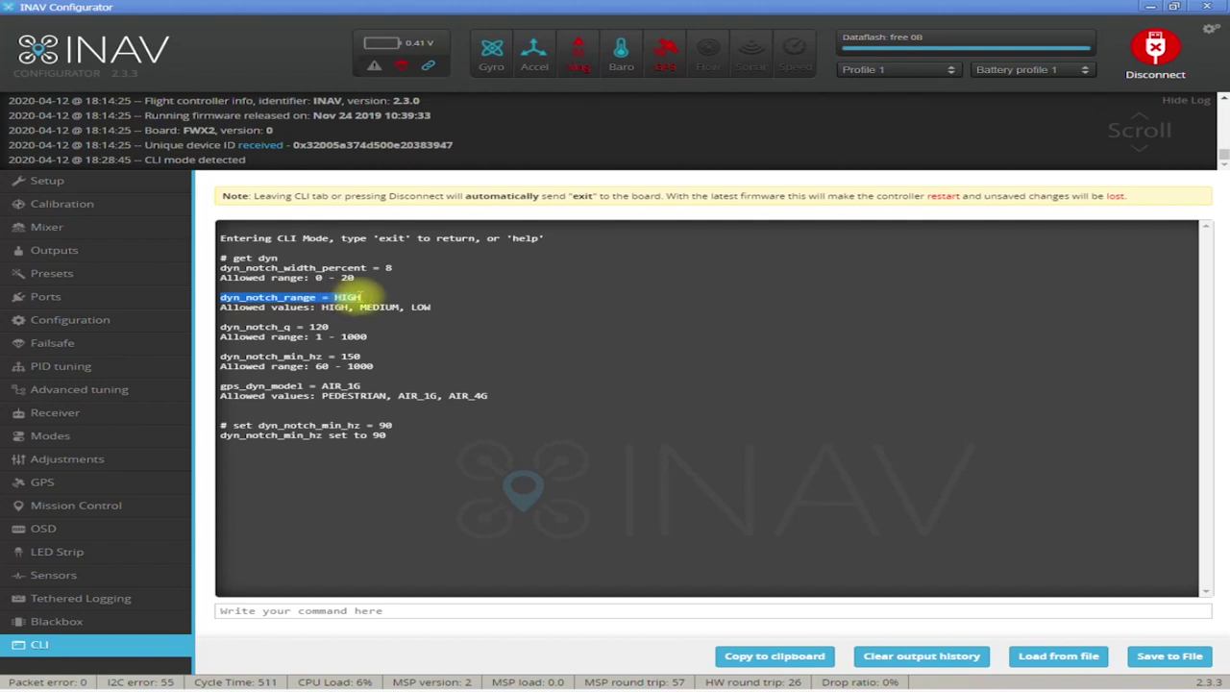
pyautogui.rightClick(344, 288)
pyautogui.click(355, 297)
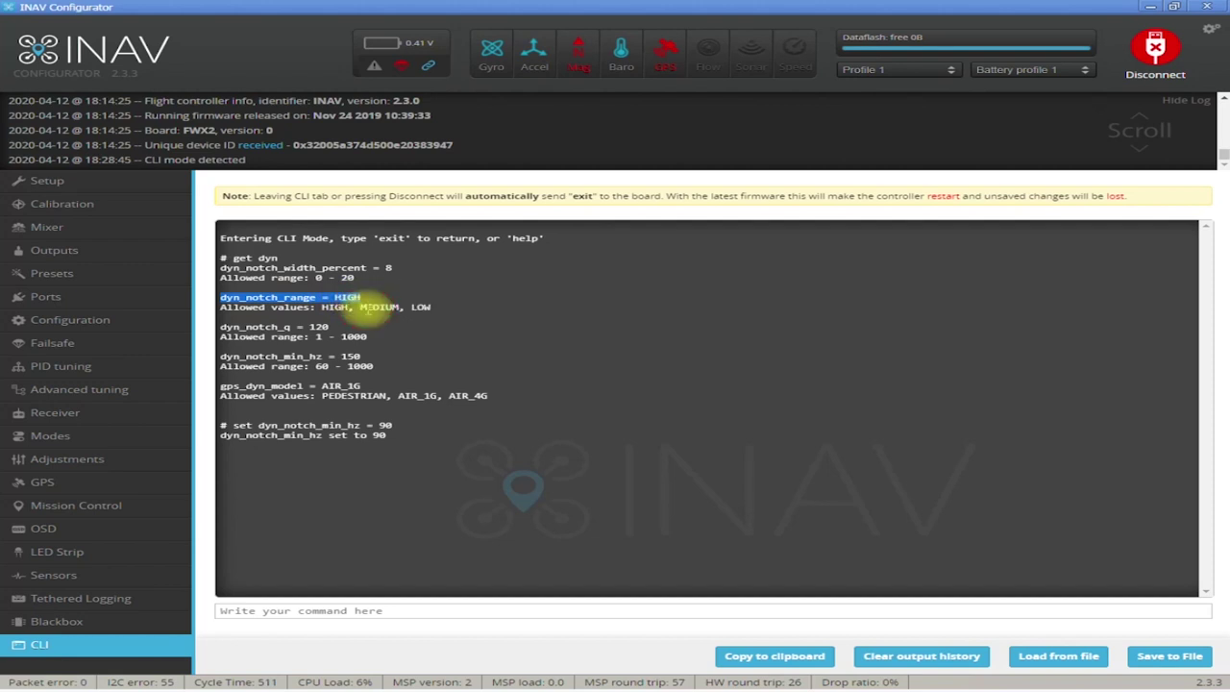
pyautogui.click(262, 613)
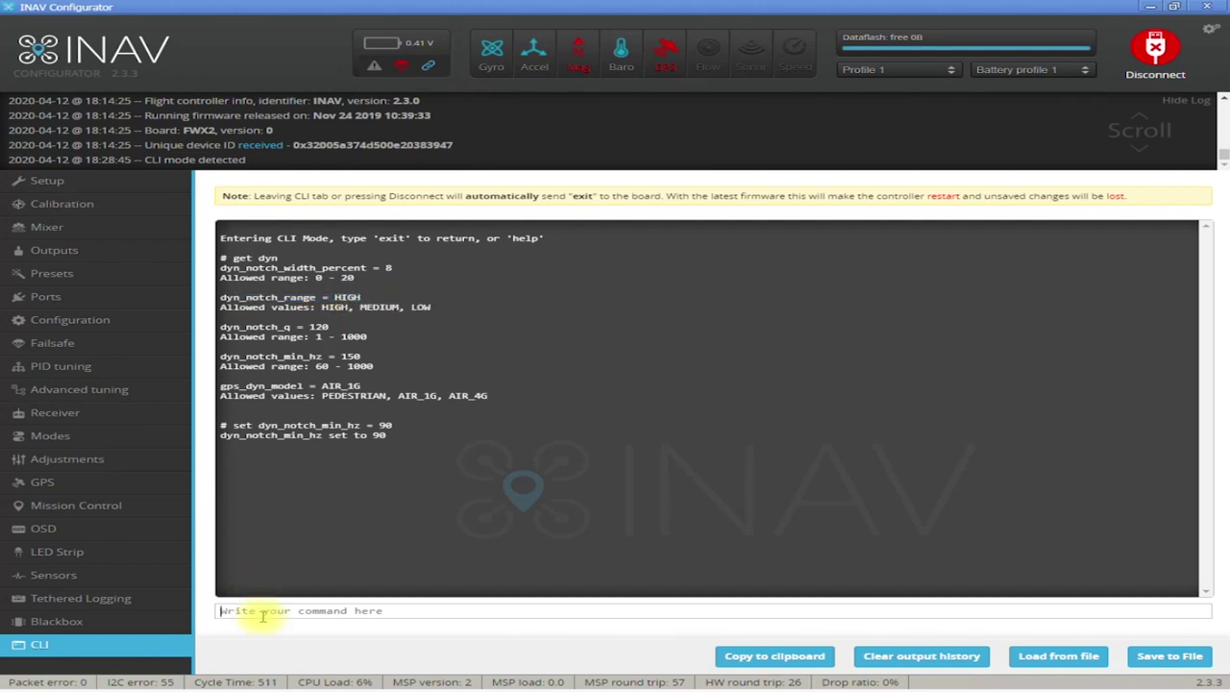
pyautogui.write('set')
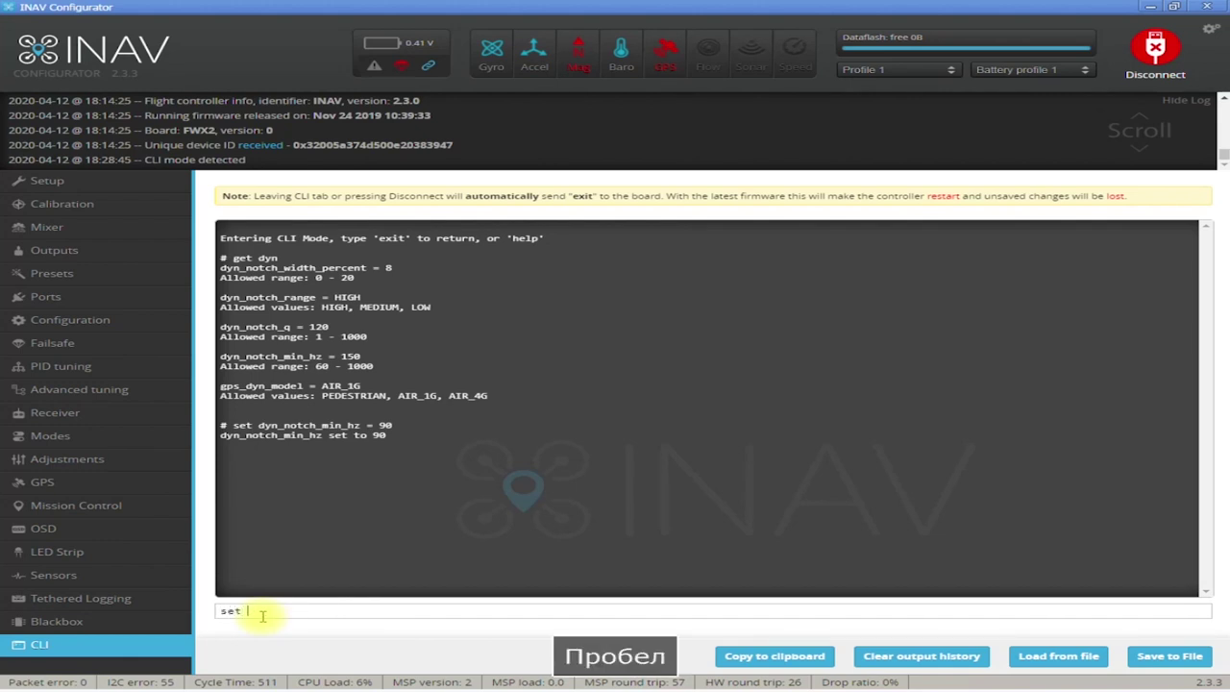
pyautogui.rightClick(285, 609)
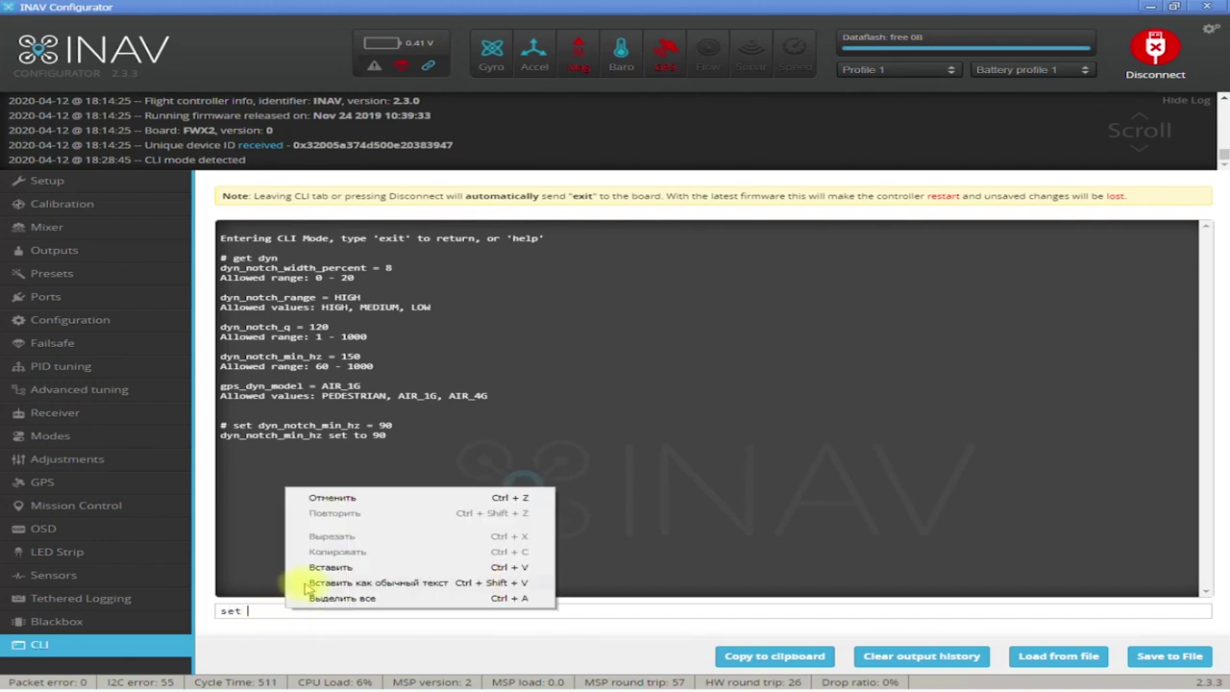
pyautogui.click(332, 567)
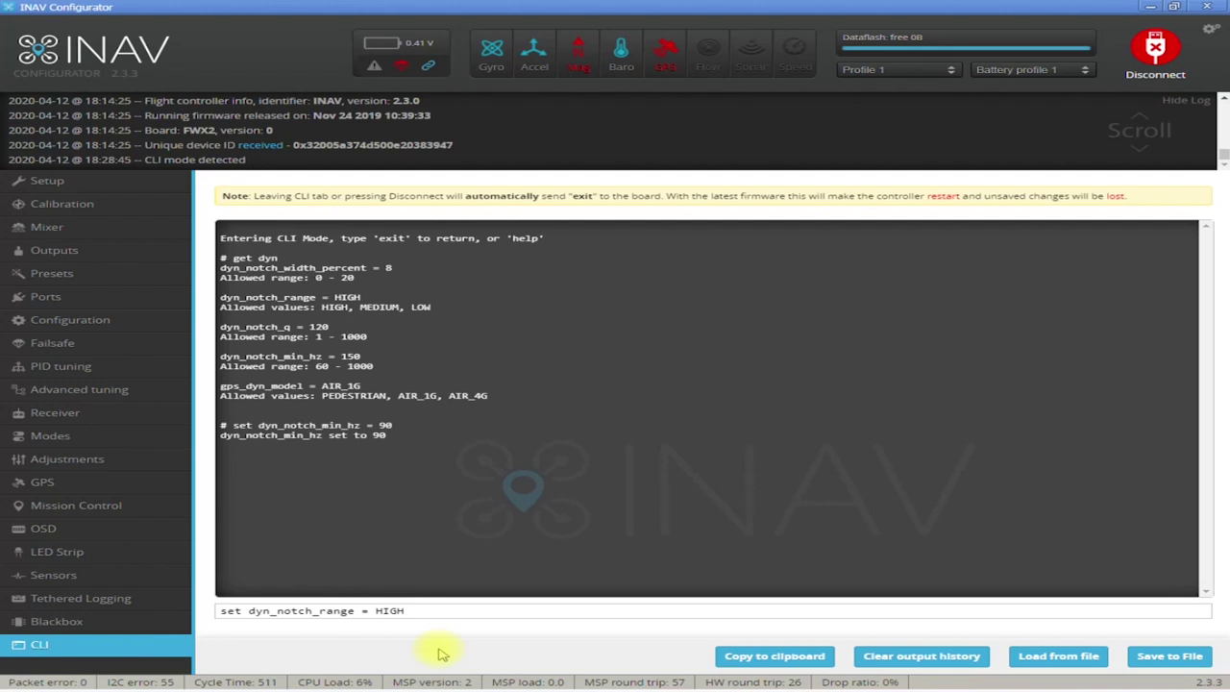
pyautogui.press('BackSpace')
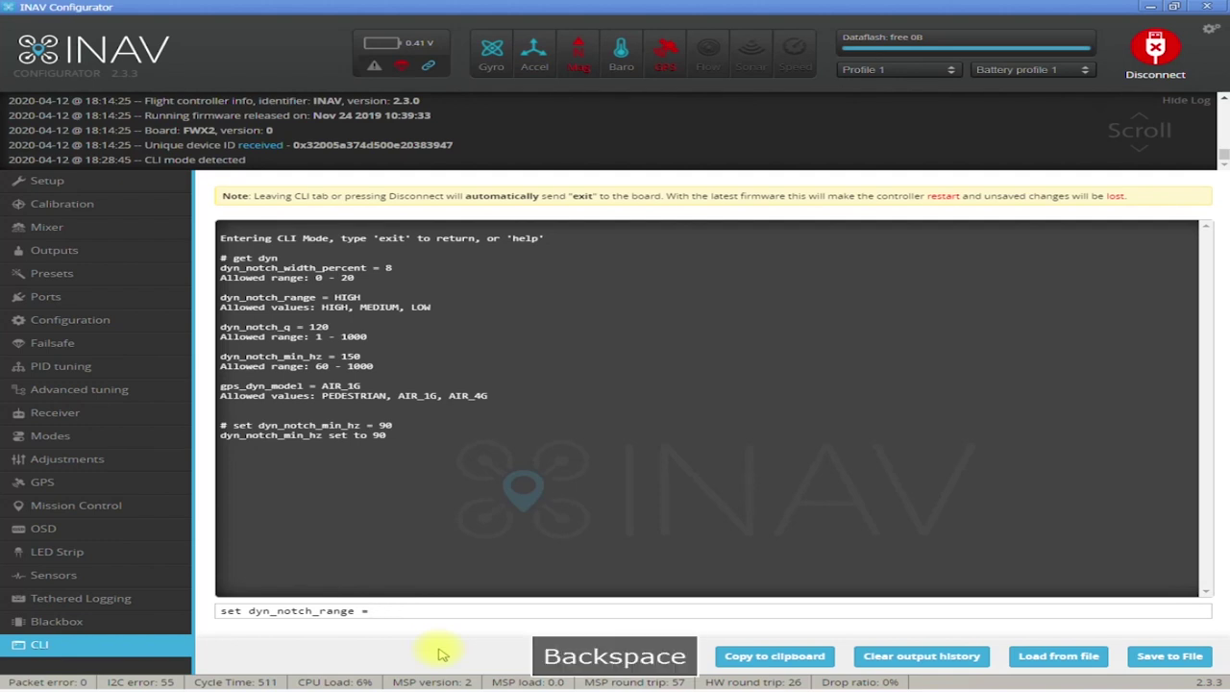
pyautogui.write('M')
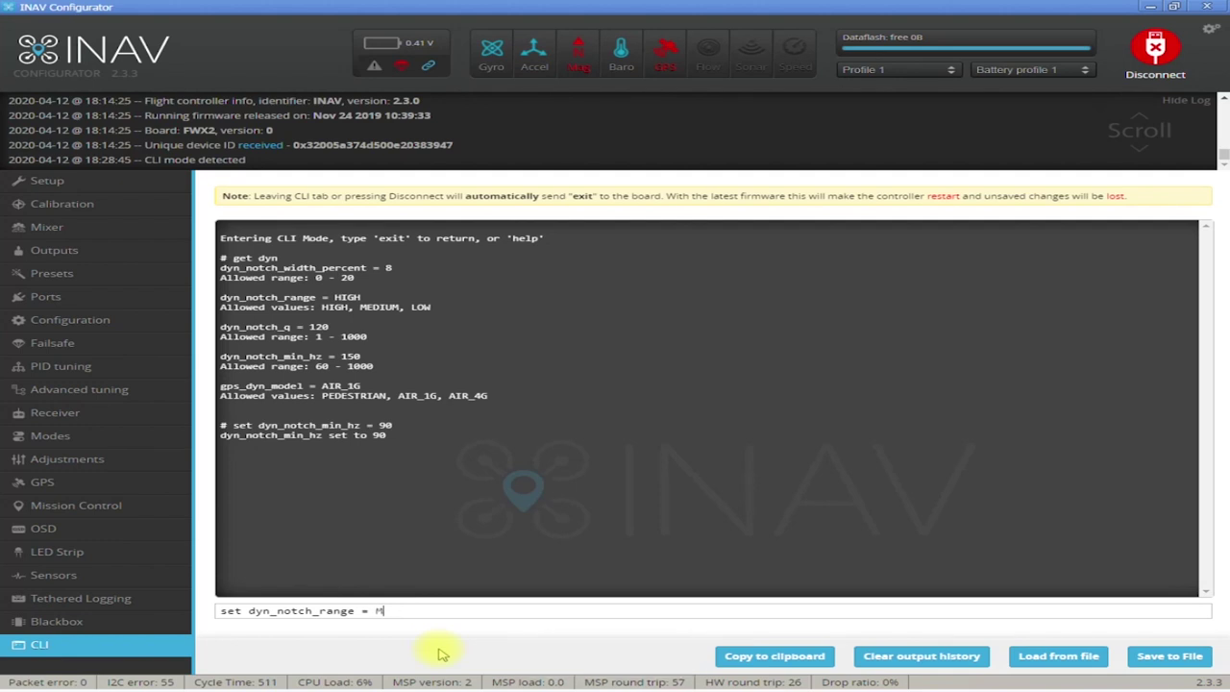
pyautogui.write('EDIUM')
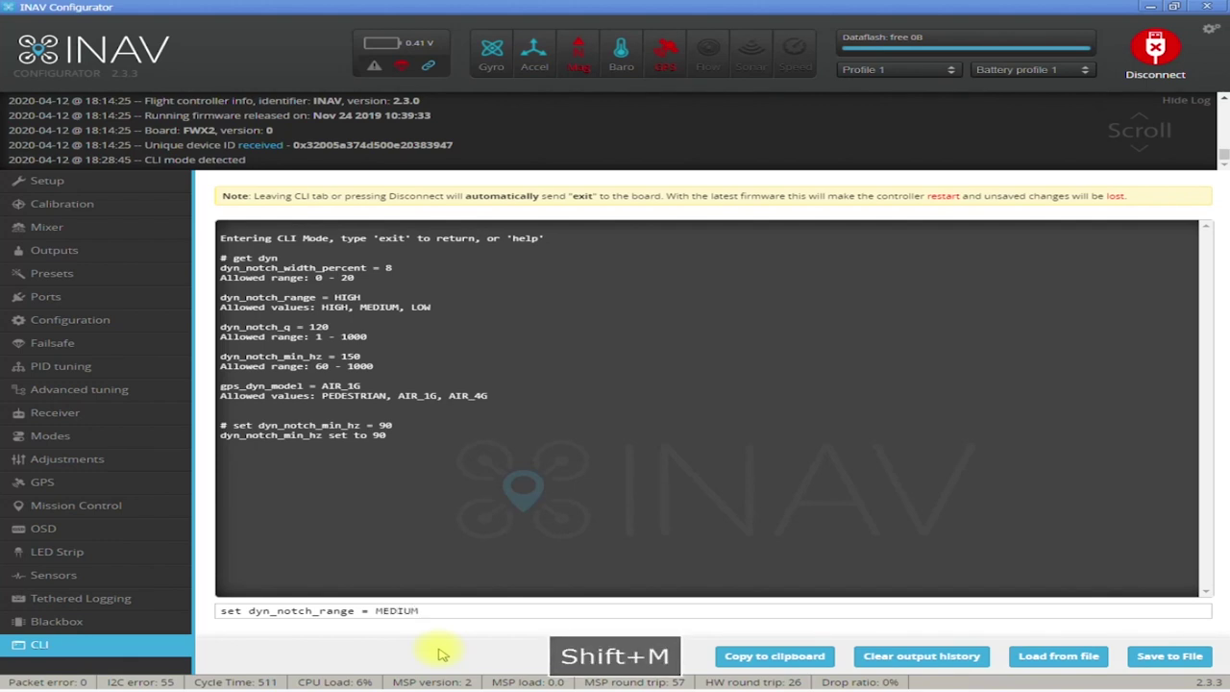
pyautogui.press('Return')
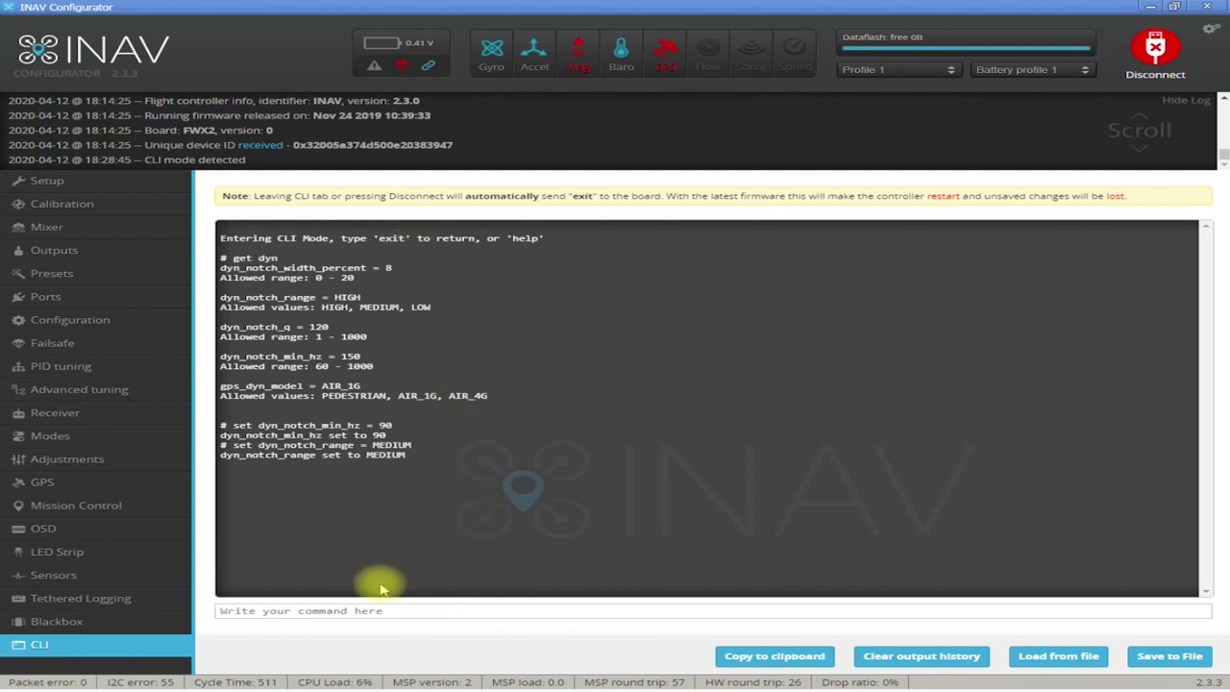
# Store the changed parameters on the flight controller with the CLI command "save"
pyautogui.write('sa')
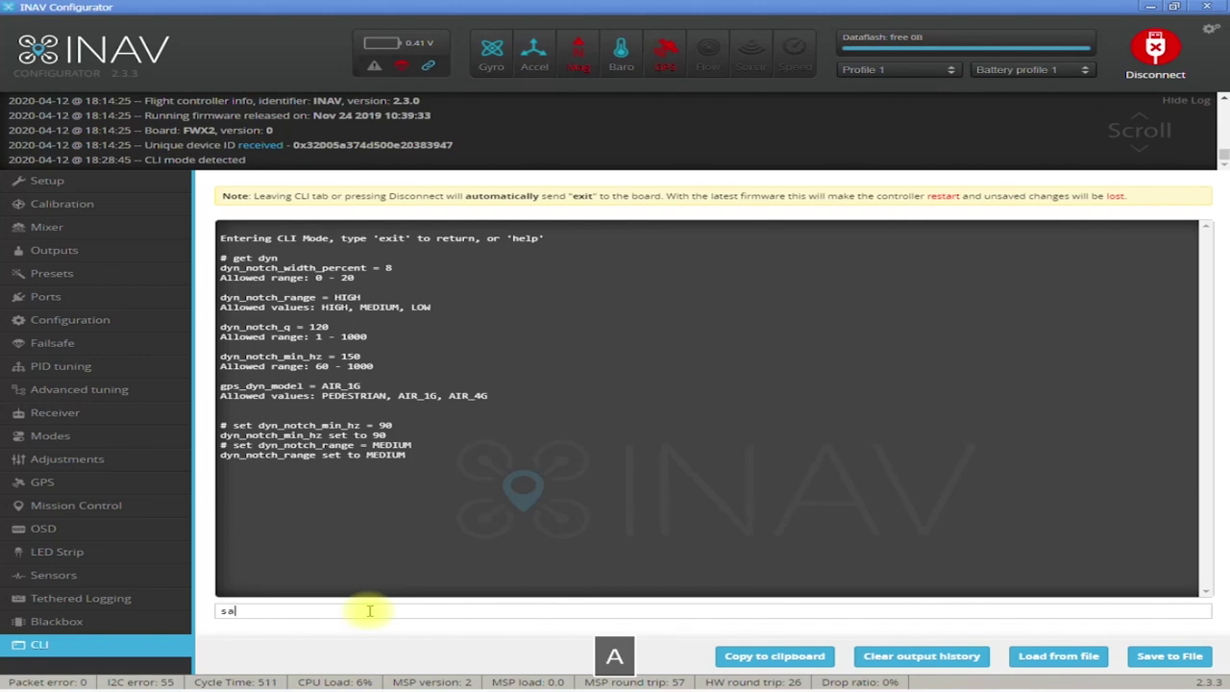
pyautogui.write('ve')
pyautogui.press('Return')
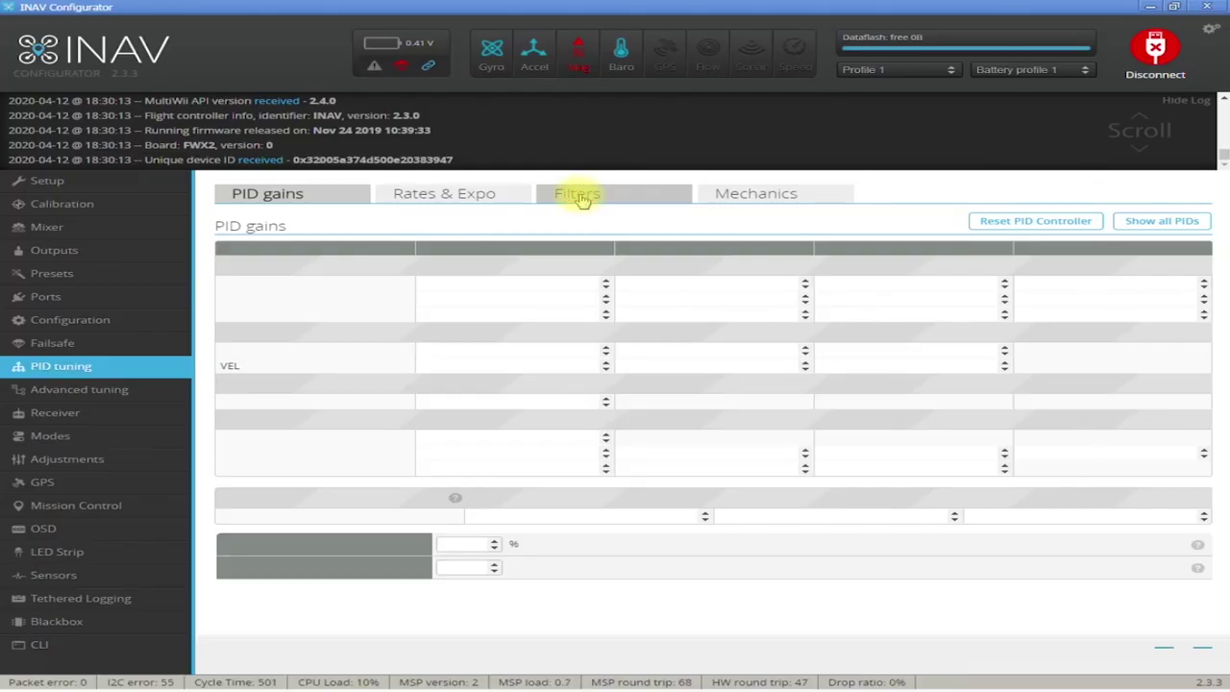
# Check the filter values in PID tuning after saving, including the static notch filters, and view the Mechanics settings
pyautogui.click(580, 198)
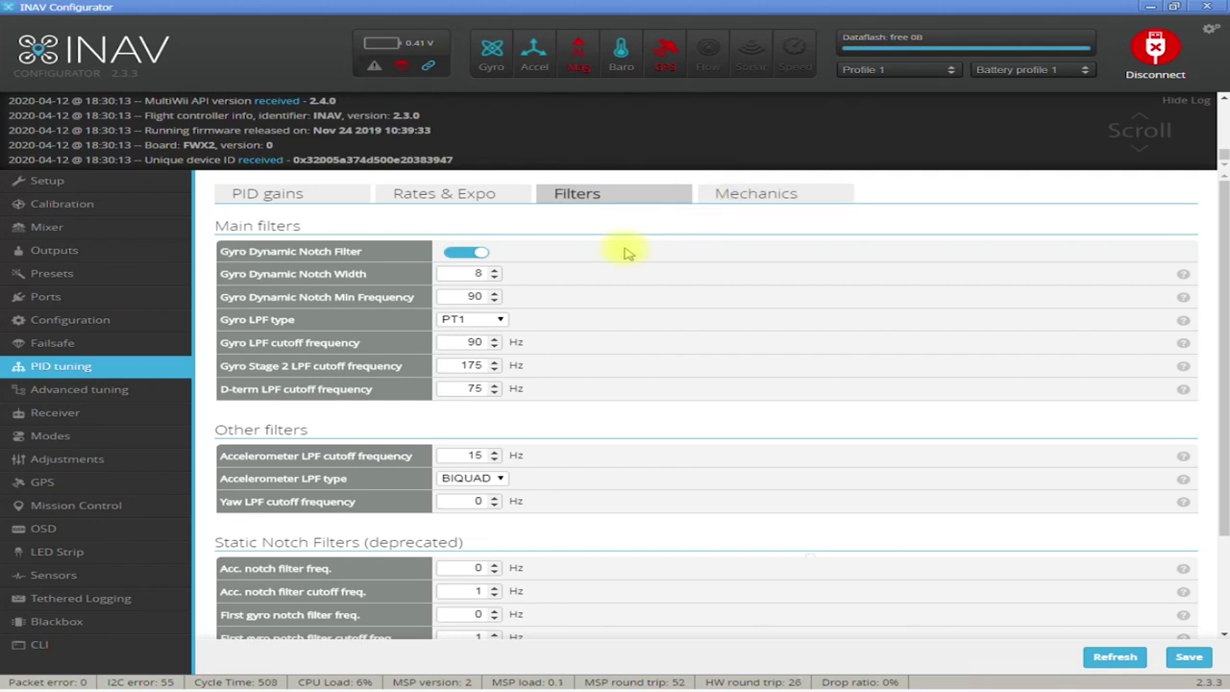
pyautogui.scroll(-2, 534, 284)
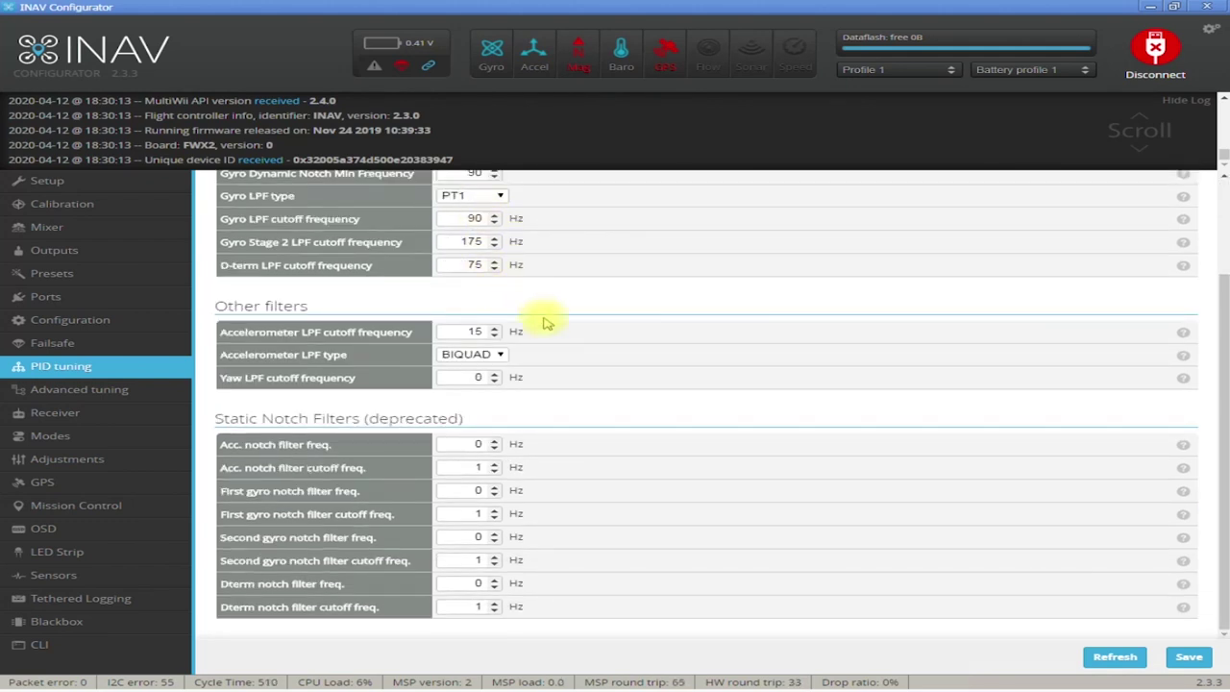
pyautogui.scroll(2, 626, 489)
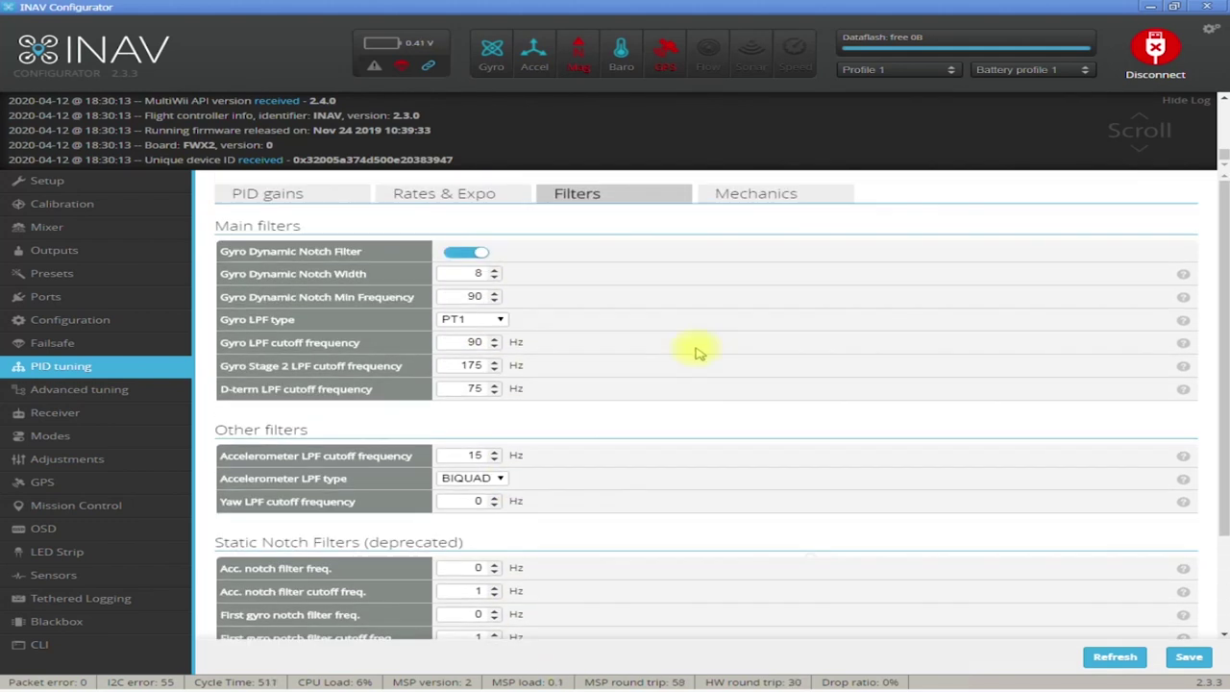
pyautogui.click(748, 195)
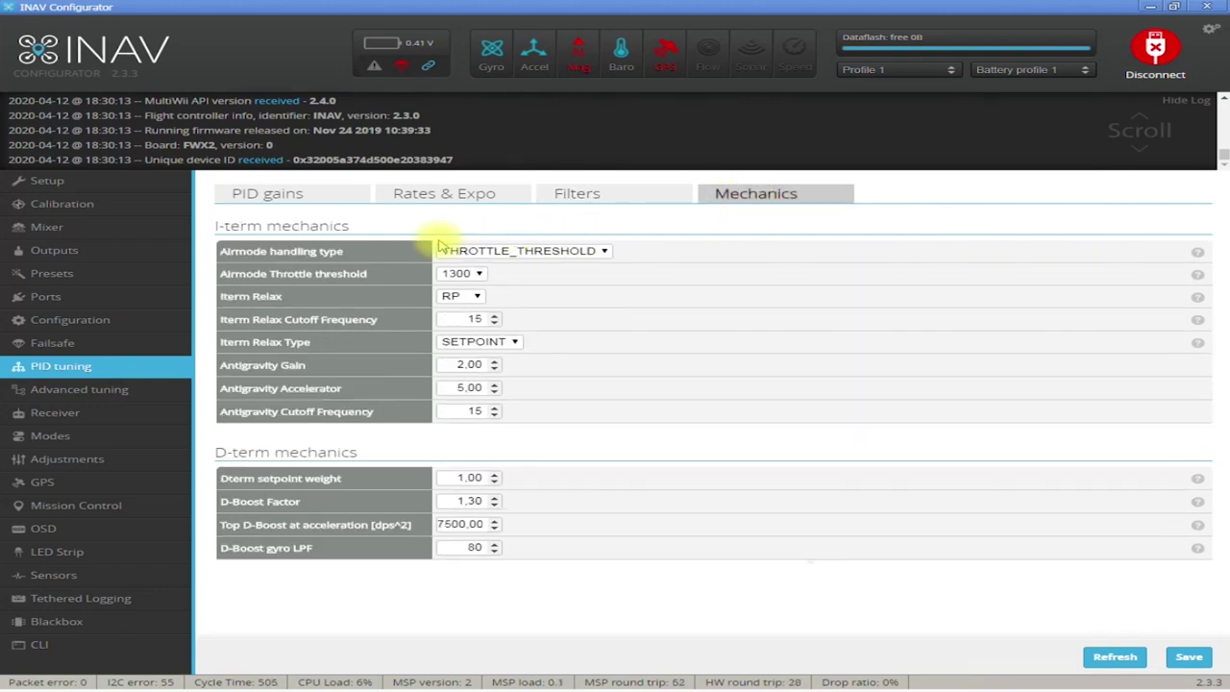
# Try STICK_CENTER as the airmode handling type, and set it back to THROTTLE_THRESHOLD
pyautogui.click(603, 252)
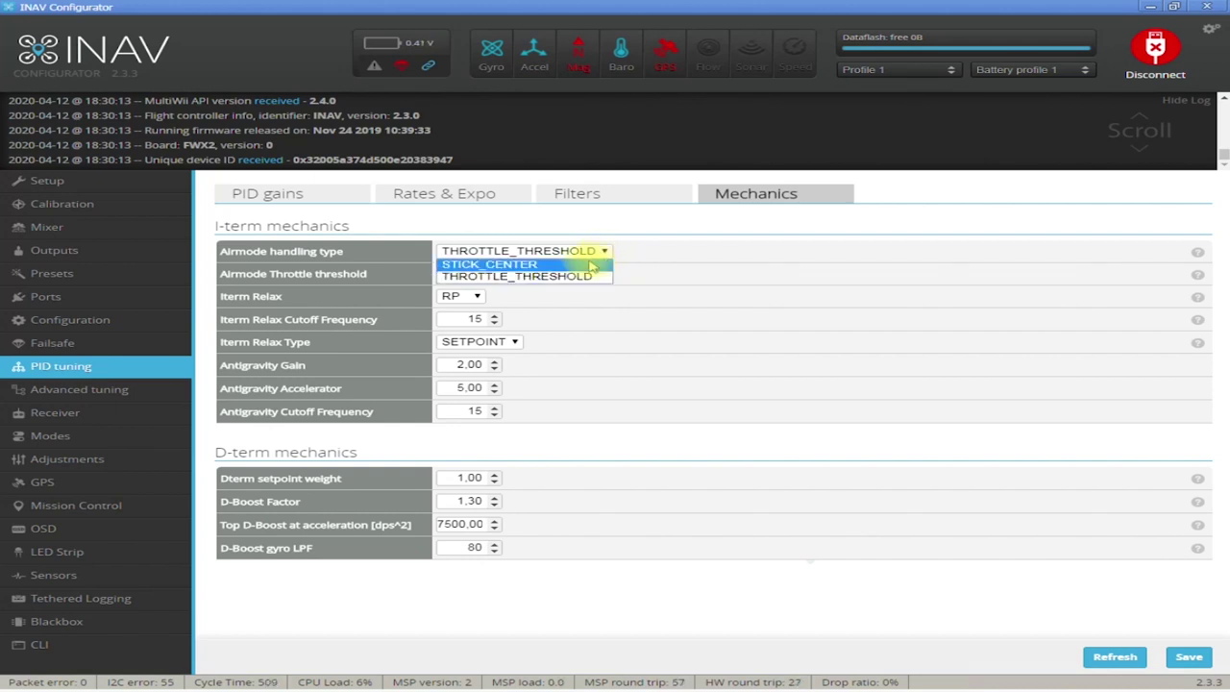
pyautogui.click(593, 264)
pyautogui.click(599, 252)
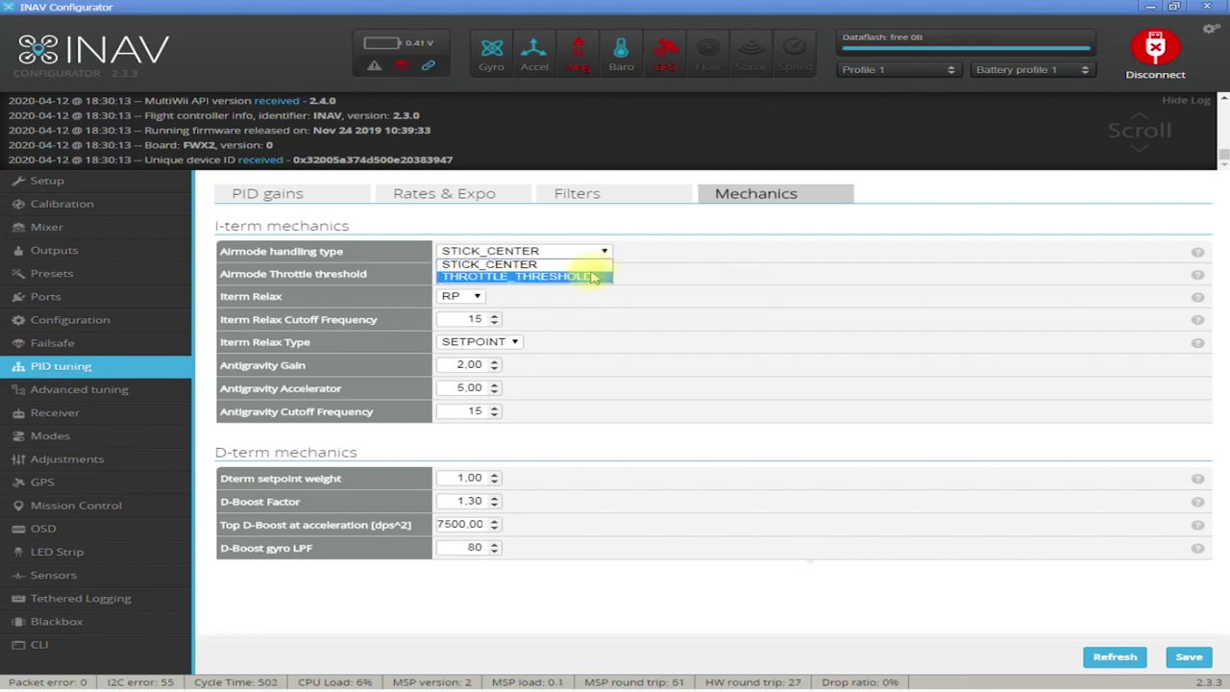
pyautogui.click(591, 275)
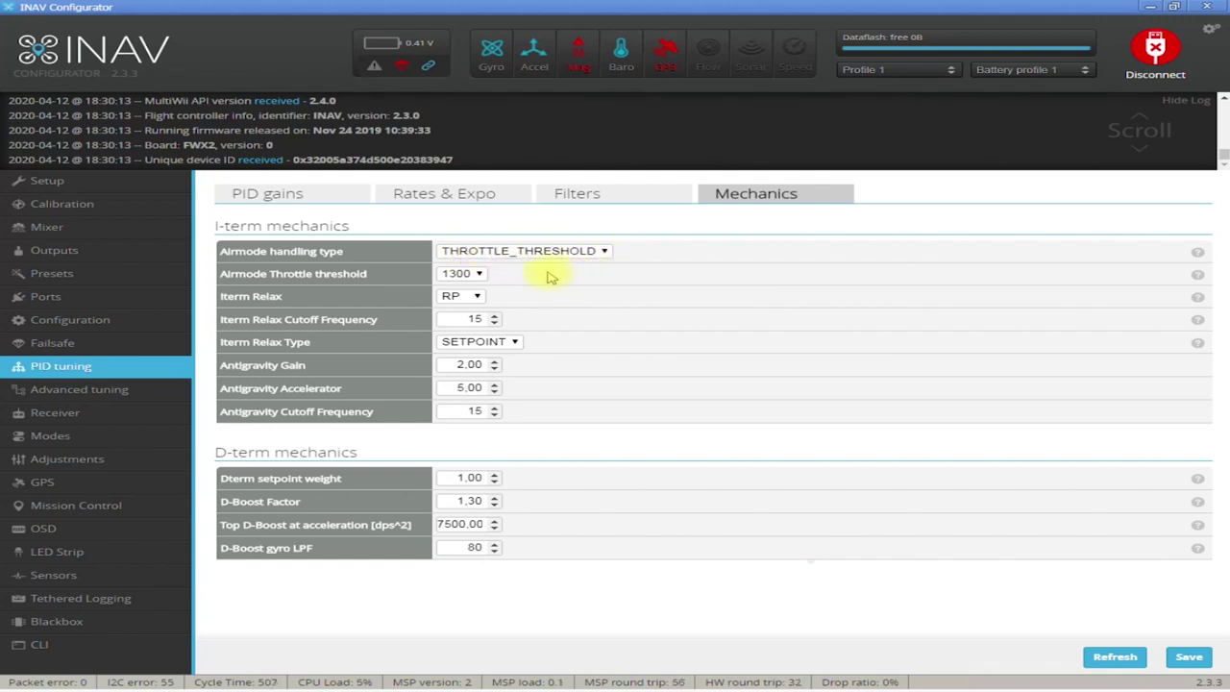
# Review the available choices for Airmode Throttle threshold and Iterm Relax in the I-term mechanics
pyautogui.click(473, 274)
pyautogui.click(469, 274)
pyautogui.click(476, 297)
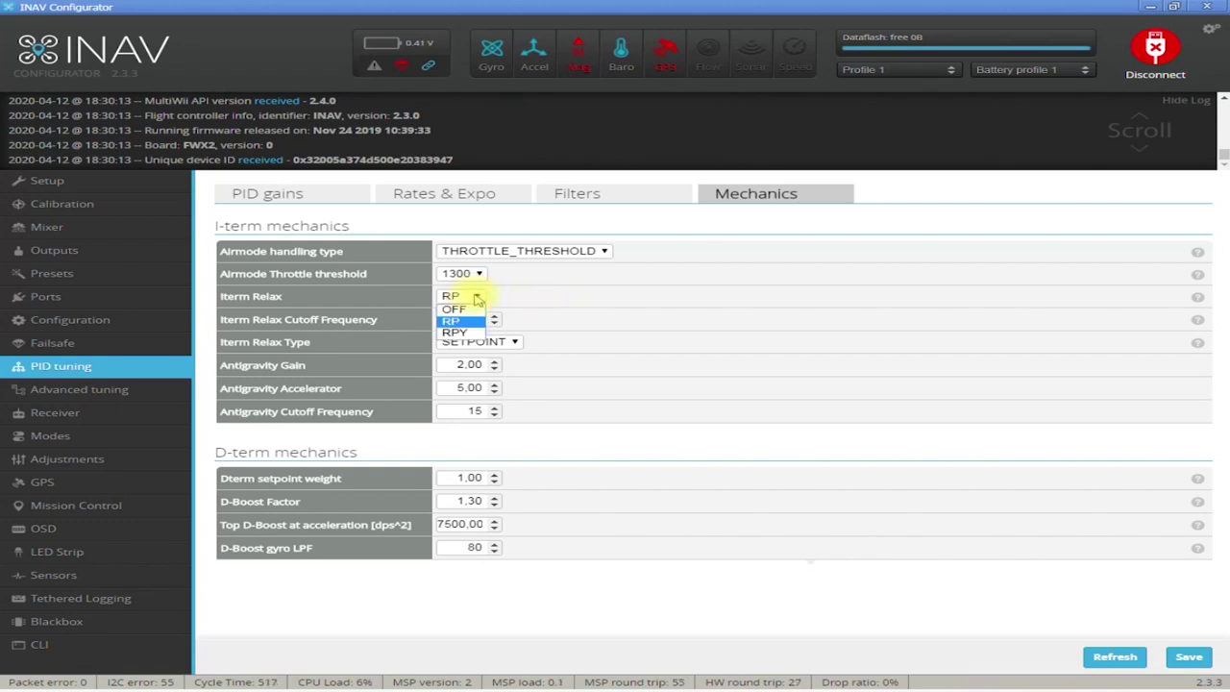
pyautogui.click(480, 297)
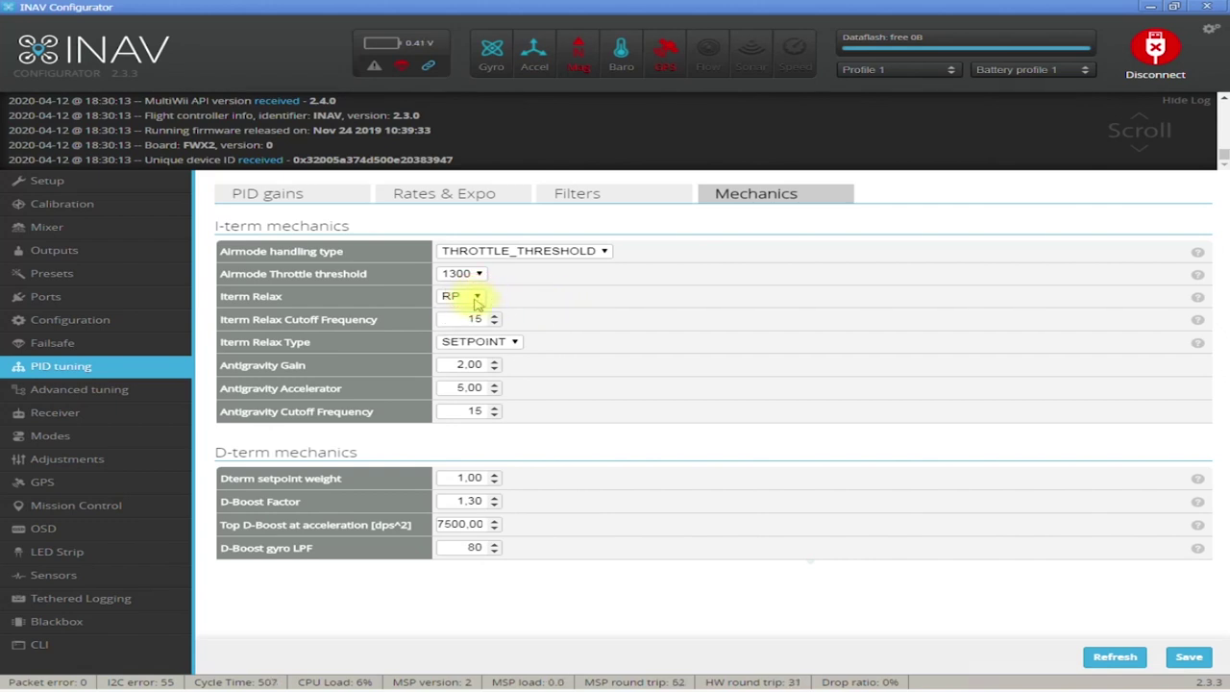
# Choose SETPOINT as the Iterm Relax Type and save the PID tuning settings
pyautogui.click(516, 343)
pyautogui.click(515, 344)
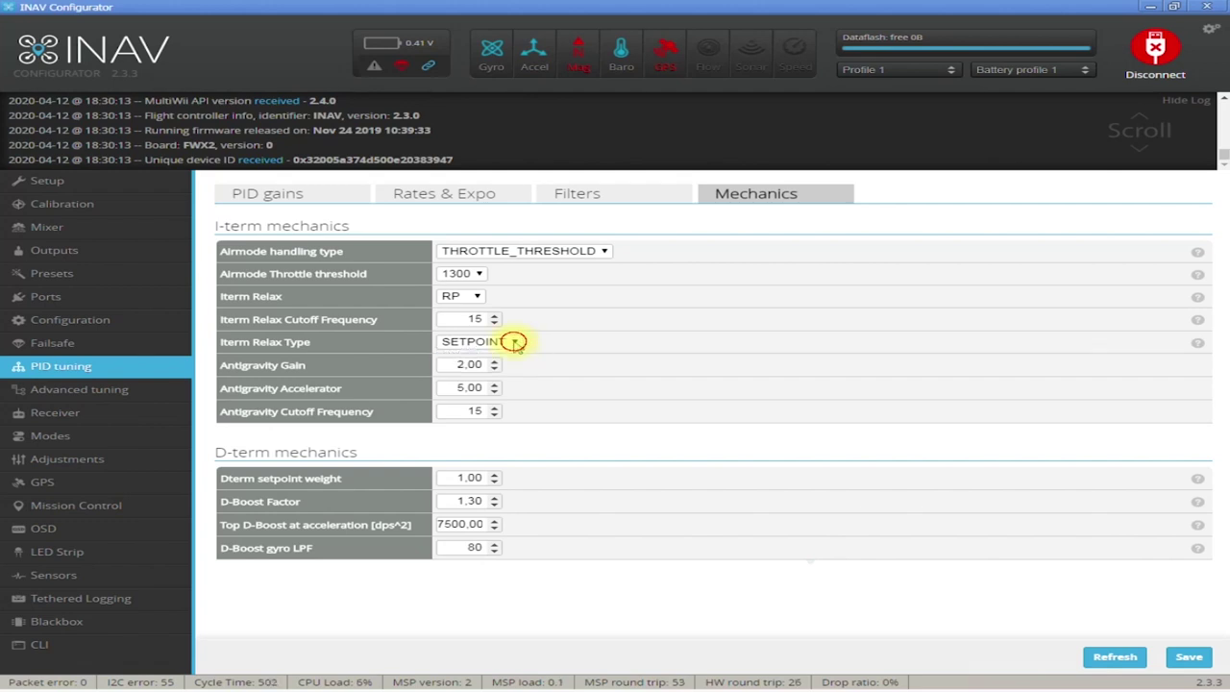
pyautogui.click(515, 343)
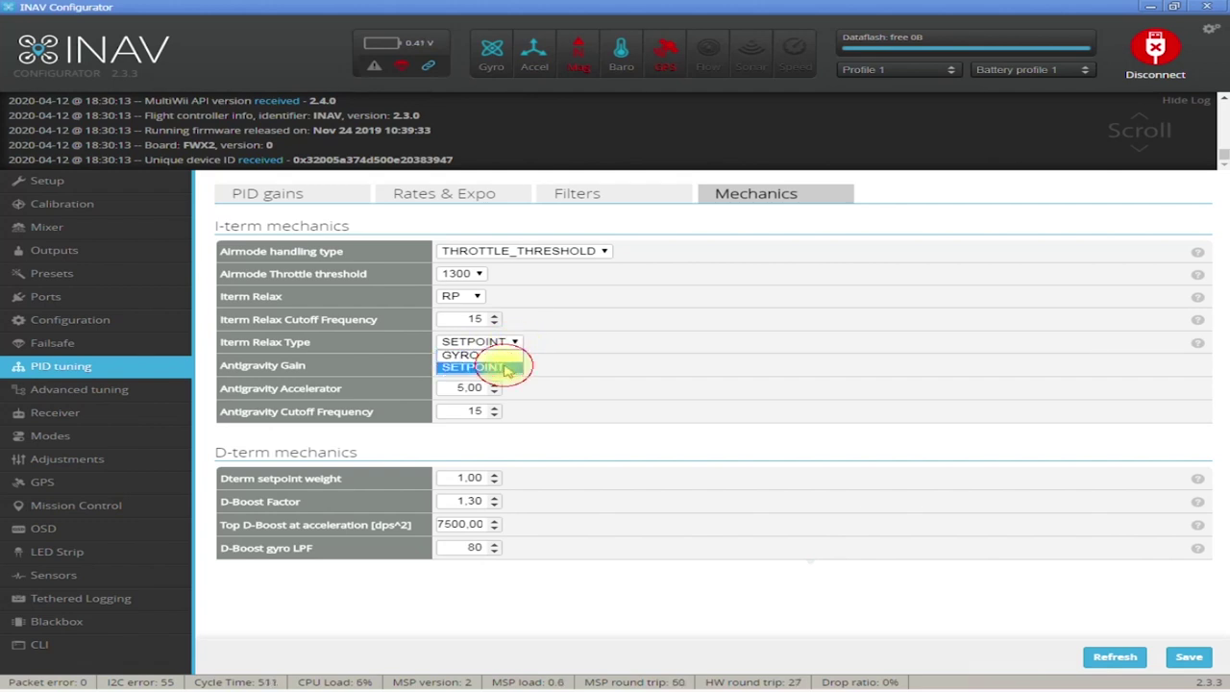
pyautogui.click(507, 369)
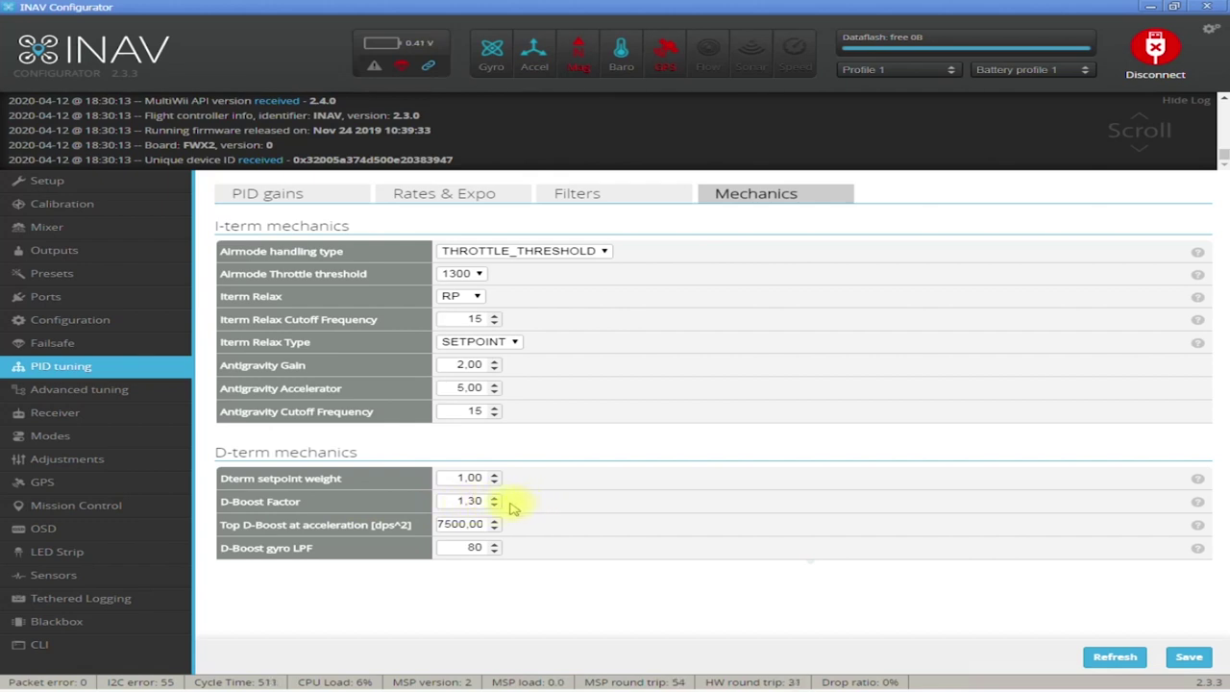
pyautogui.click(1192, 657)
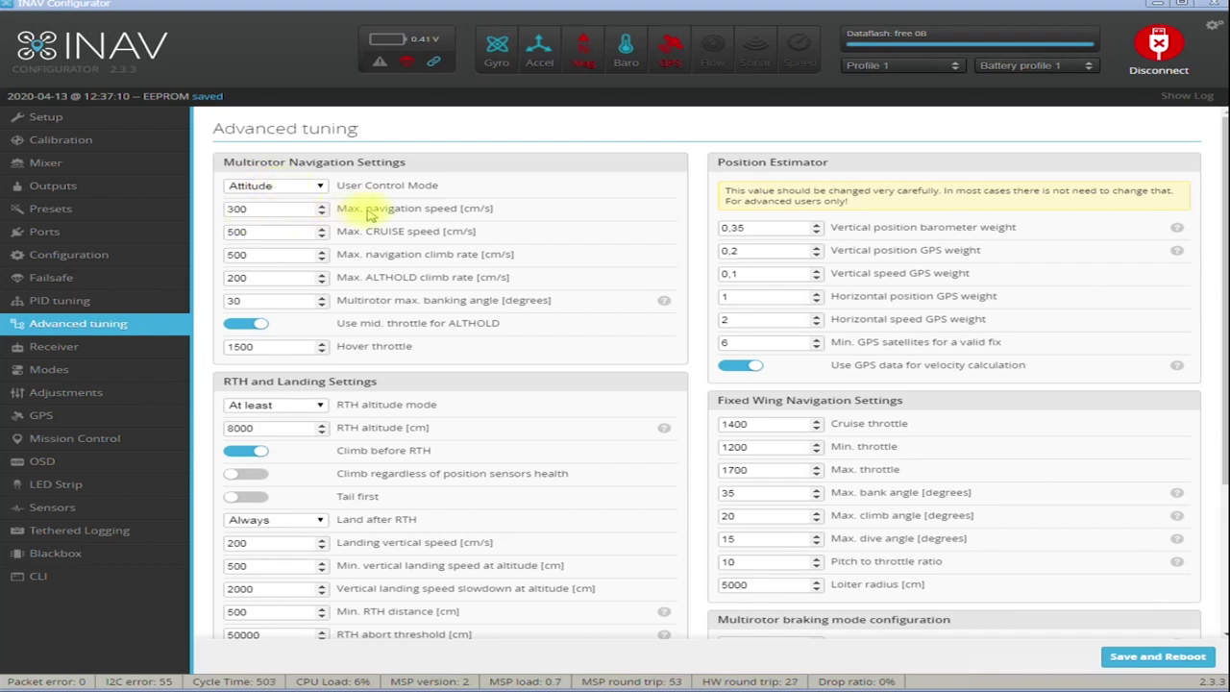
# In Advanced tuning, set both the multirotor max. navigation speed and the max. CRUISE speed to 1300 cm/s
pyautogui.click(228, 208)
pyautogui.write('1')
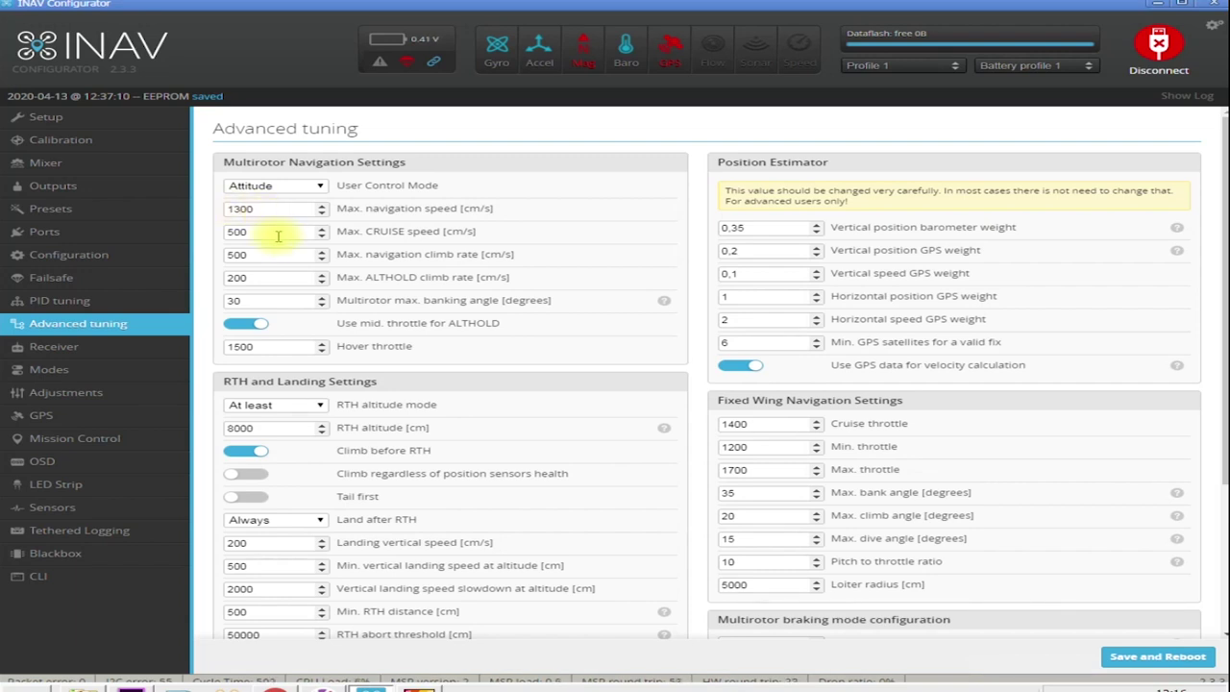
pyautogui.doubleClick(232, 232)
pyautogui.write('1300')
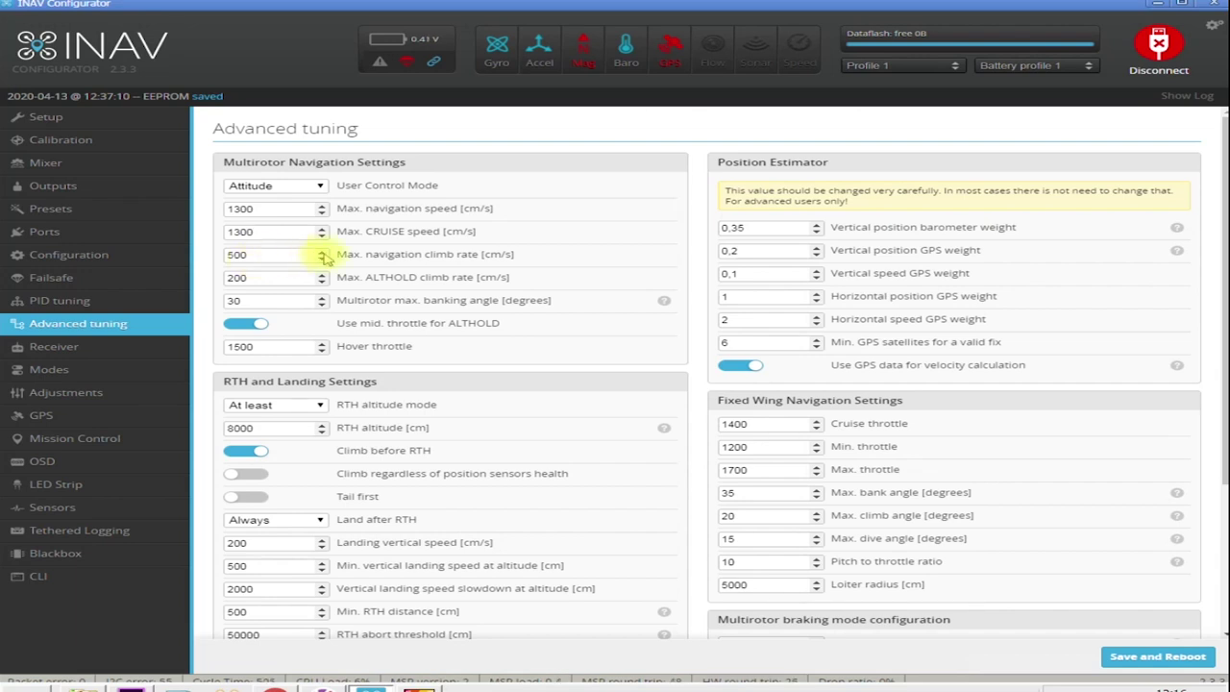
# Set the max. ALTHOLD climb rate to 300 cm/s and the multirotor max. banking angle to 45 degrees
pyautogui.click(248, 254)
pyautogui.click(231, 278)
pyautogui.press('Delete')
pyautogui.write('3')
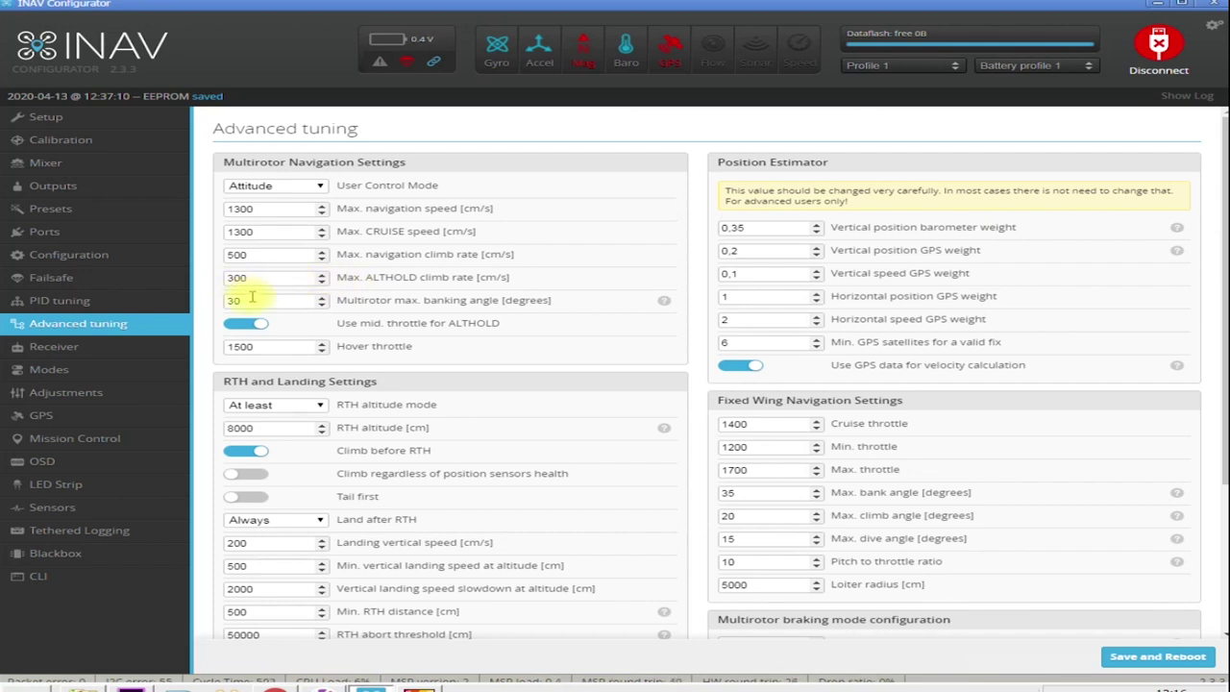
pyautogui.scroll(-2, 252, 300)
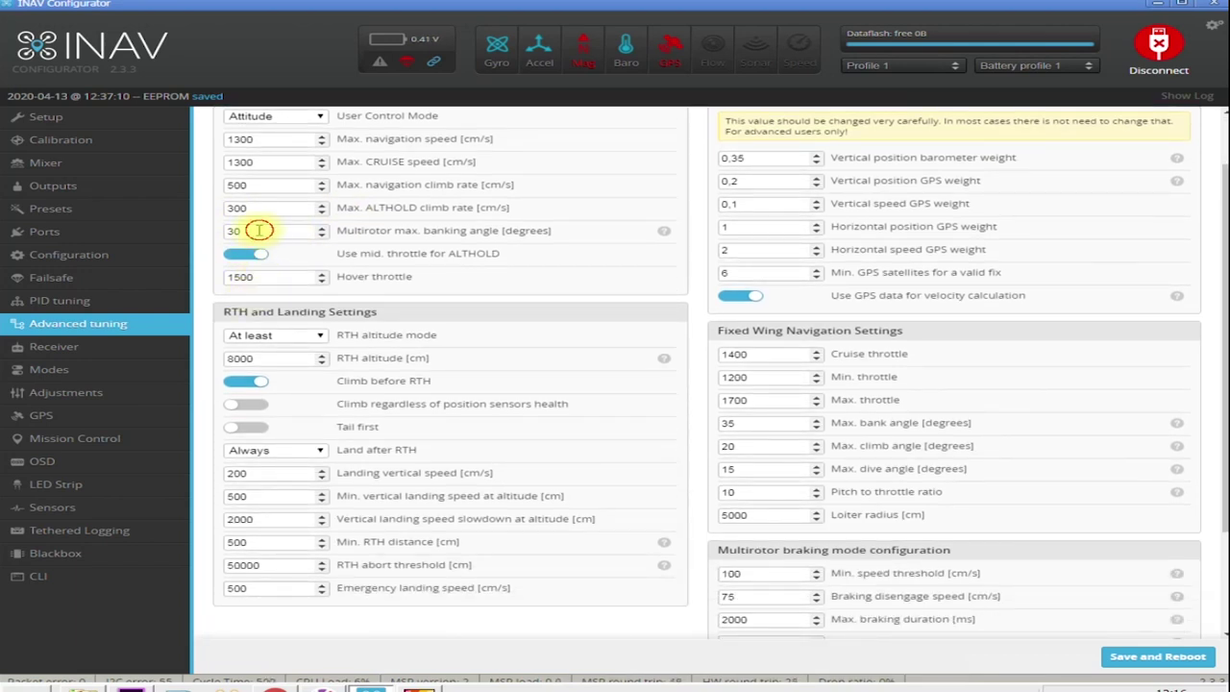
pyautogui.doubleClick(234, 232)
pyautogui.write('45')
# Try switching off the use of mid. throttle for ALTHOLD, and turn the option back on
pyautogui.click(245, 254)
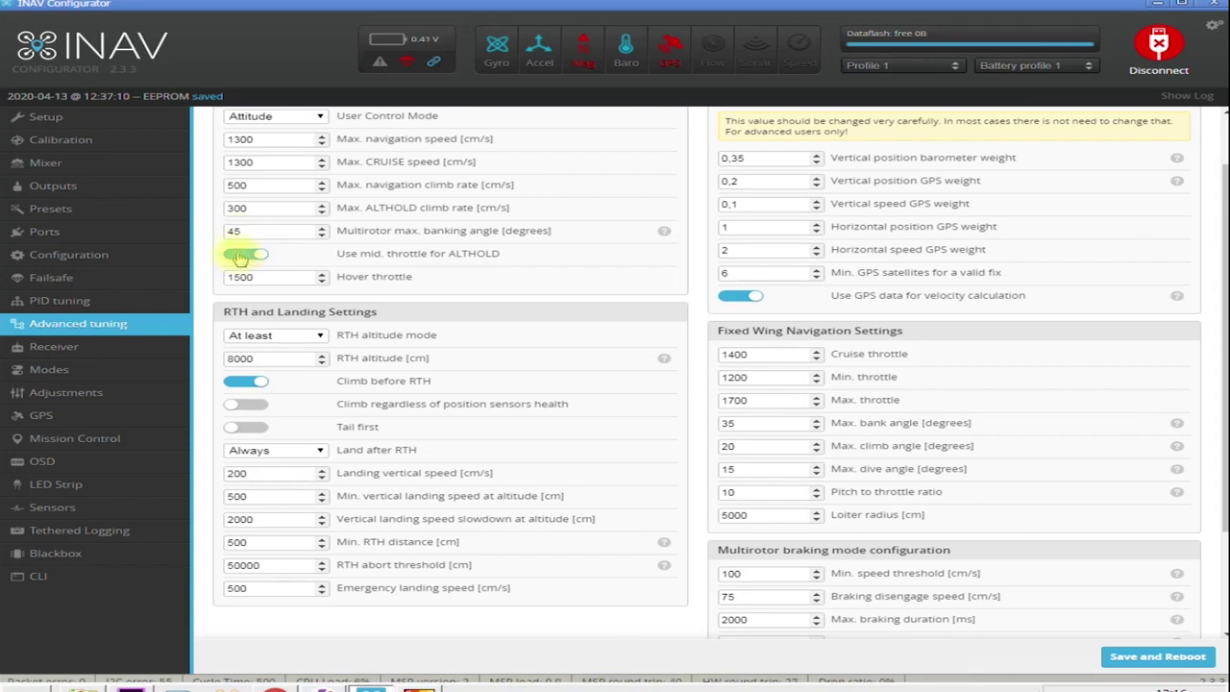
pyautogui.click(241, 254)
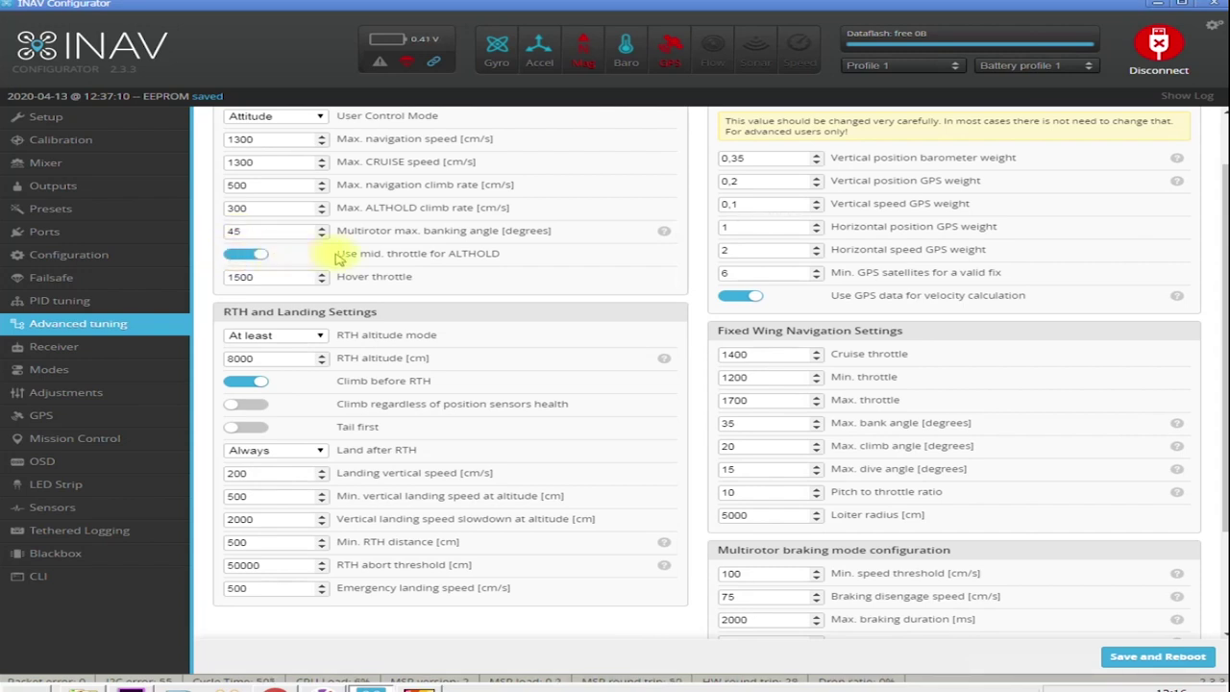
pyautogui.click(232, 257)
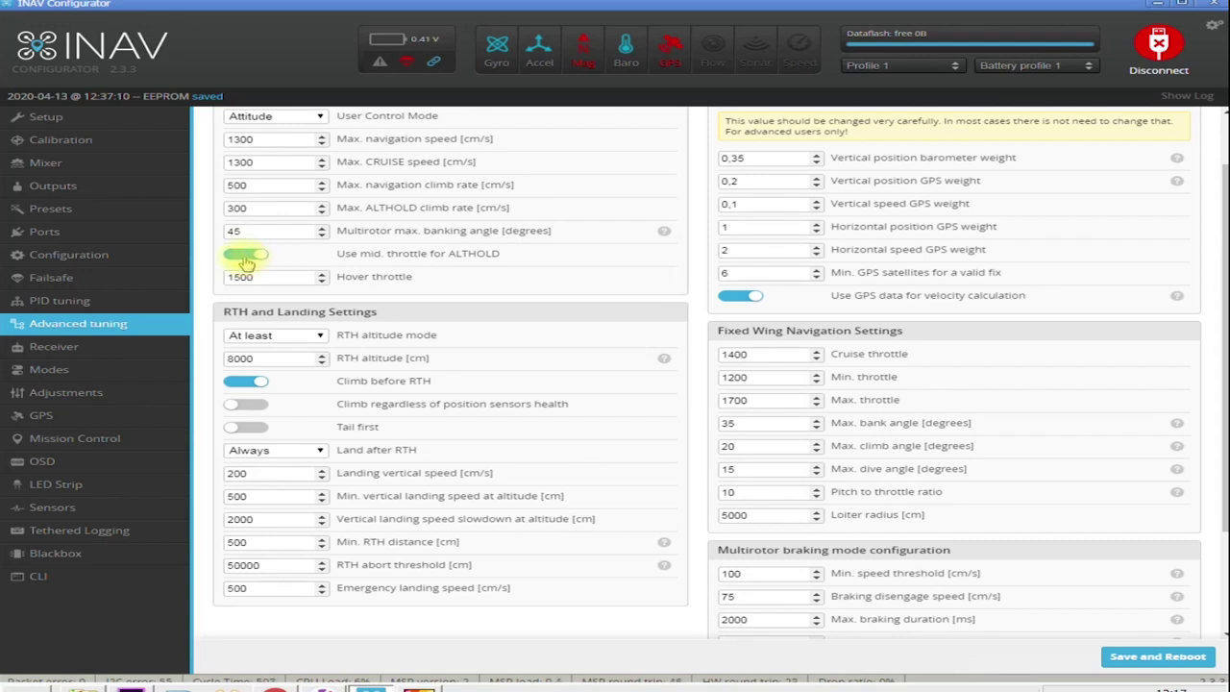
pyautogui.click(246, 256)
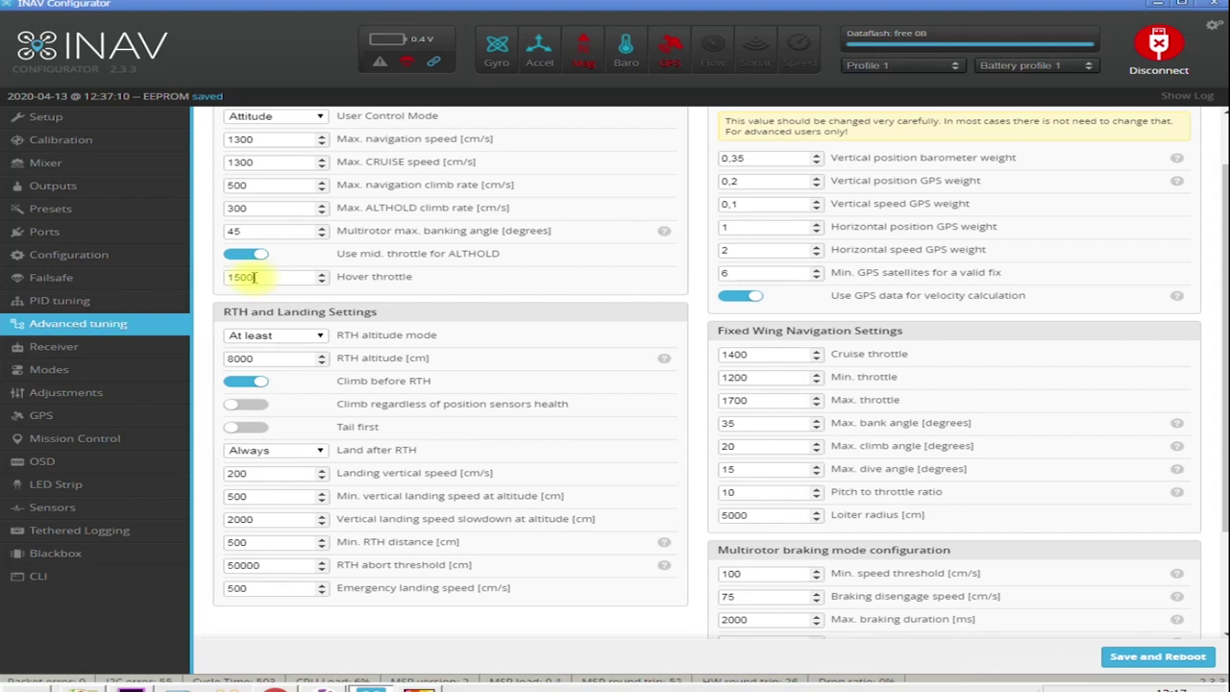
# Set the multirotor hover throttle to 1350
pyautogui.moveTo(256, 279)
pyautogui.mouseDown()
pyautogui.moveTo(235, 279)
pyautogui.moveTo(259, 277)
pyautogui.mouseUp()
pyautogui.write('200')
pyautogui.write('3')
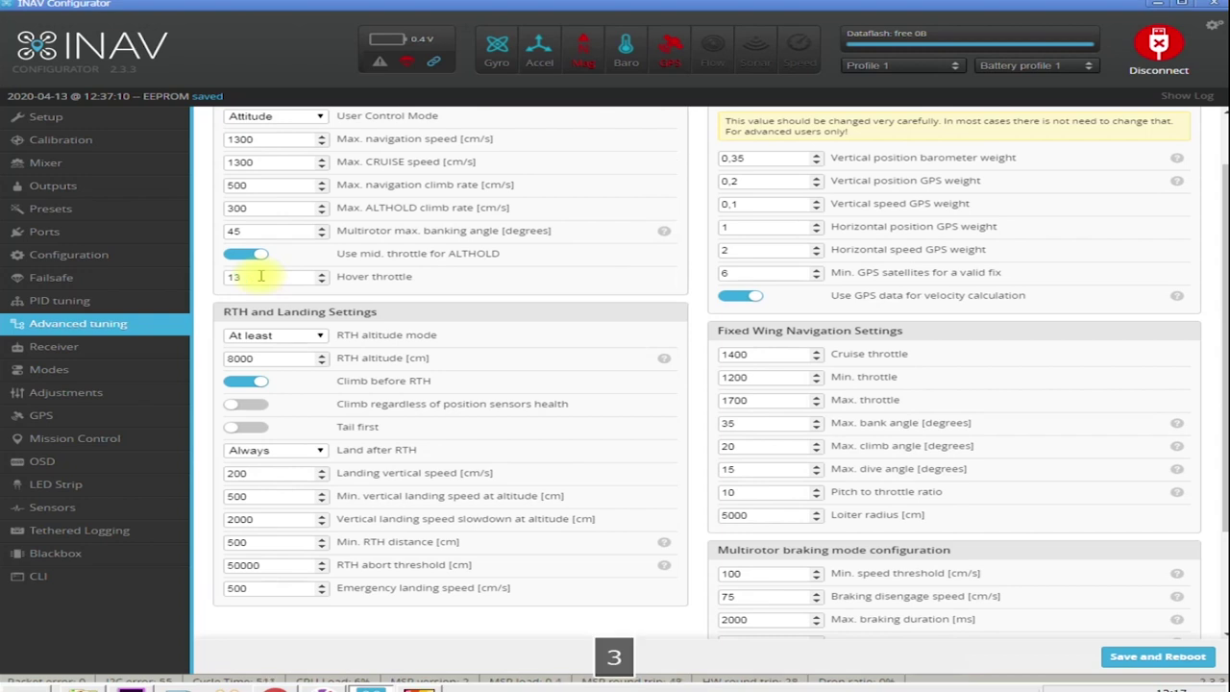
pyautogui.write('5')
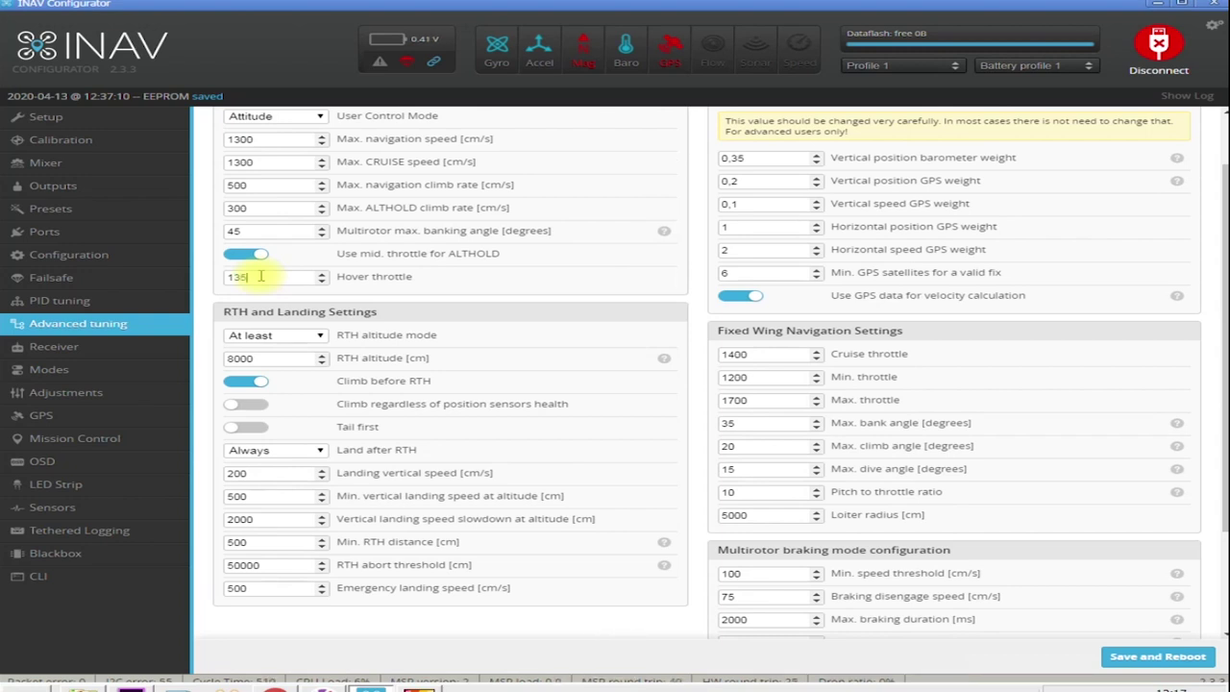
pyautogui.write('0')
# Review the RTH altitude modes and try "At least, linear descent" in the RTH and landing settings
pyautogui.scroll(-2, 524, 293)
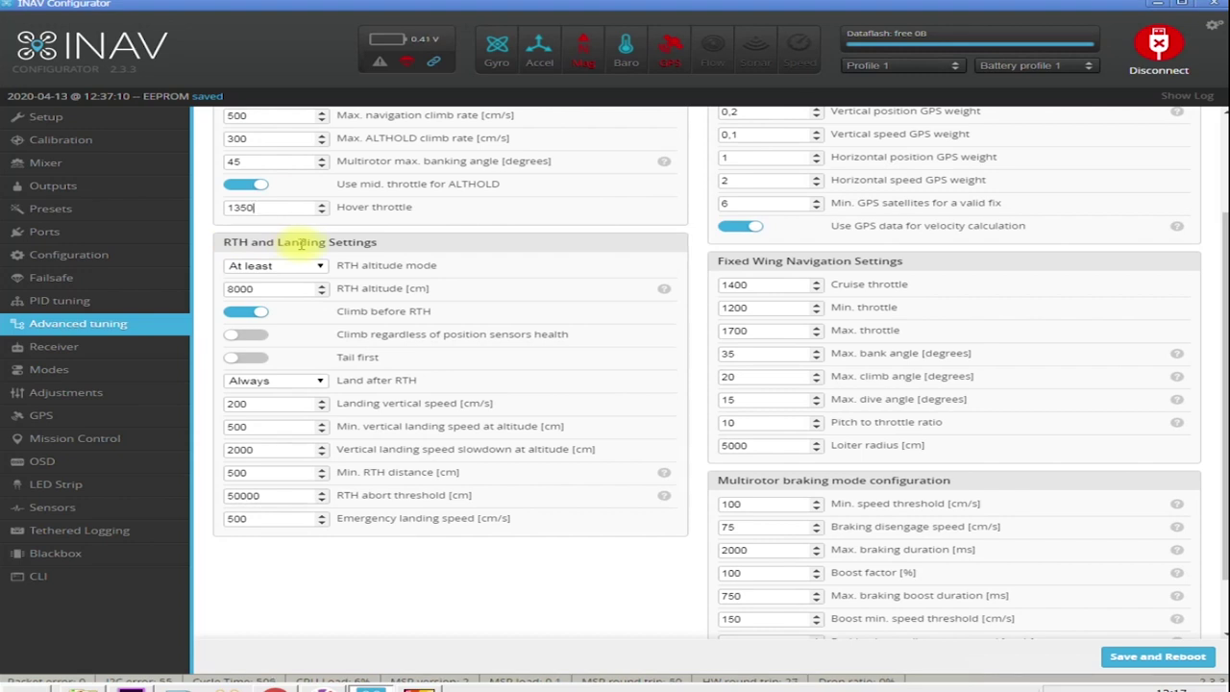
pyautogui.click(289, 270)
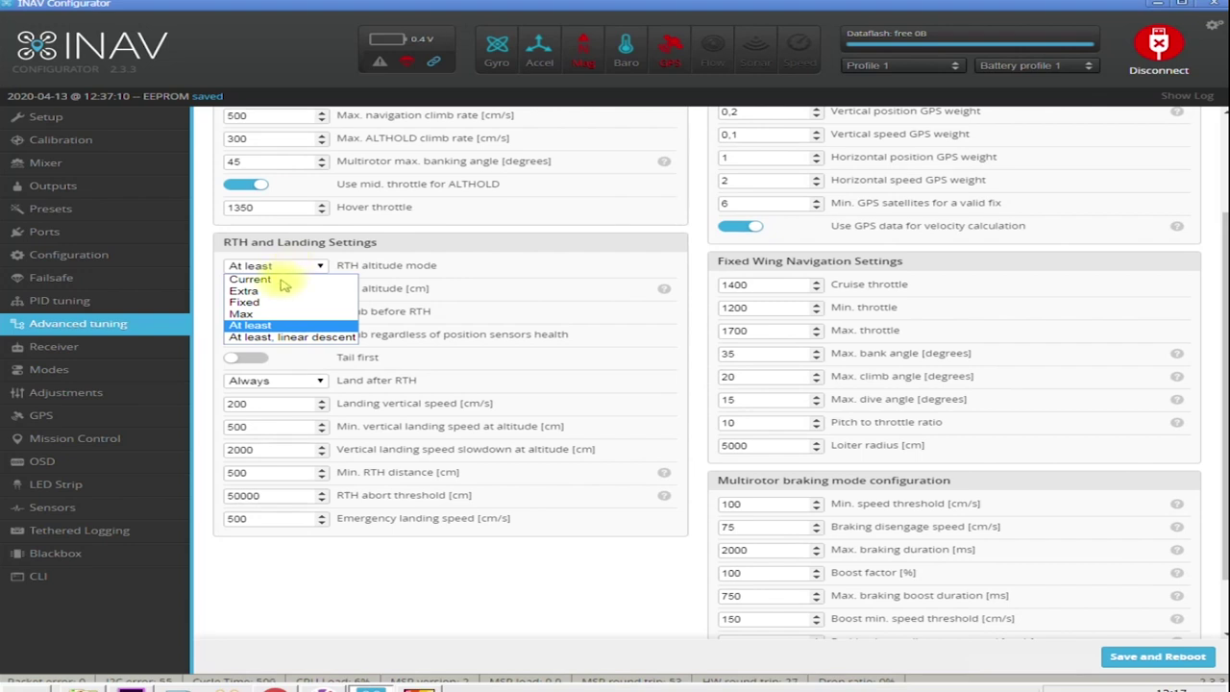
pyautogui.click(284, 325)
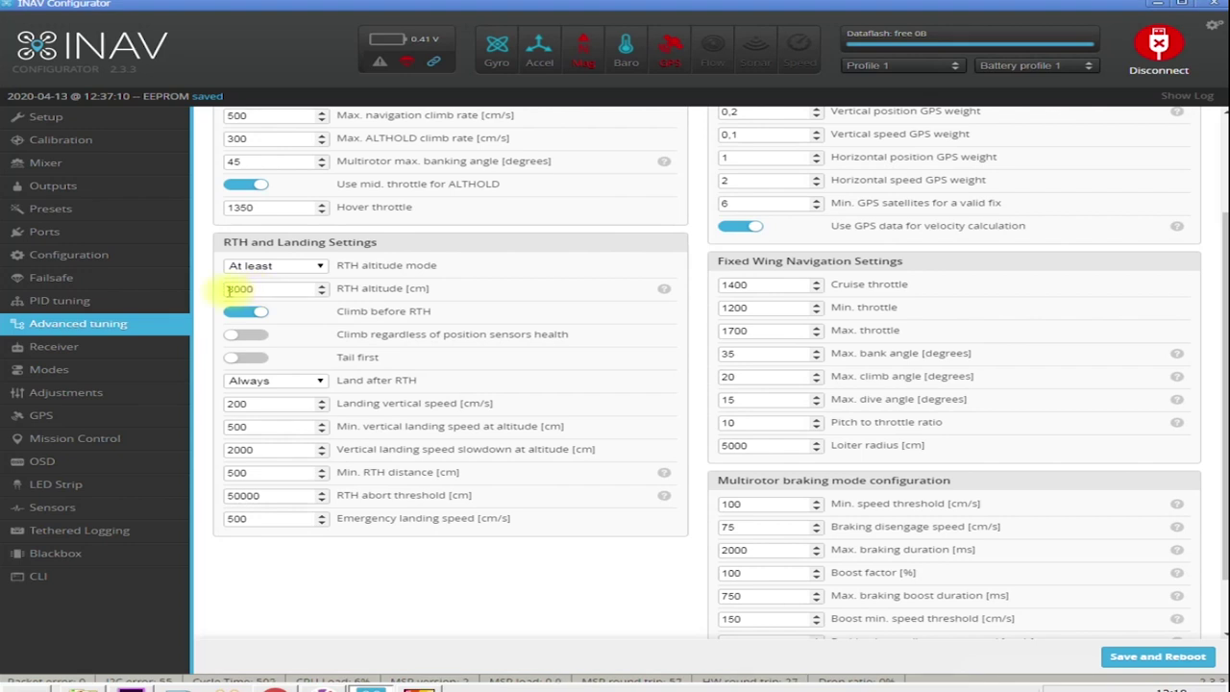
pyautogui.click(291, 267)
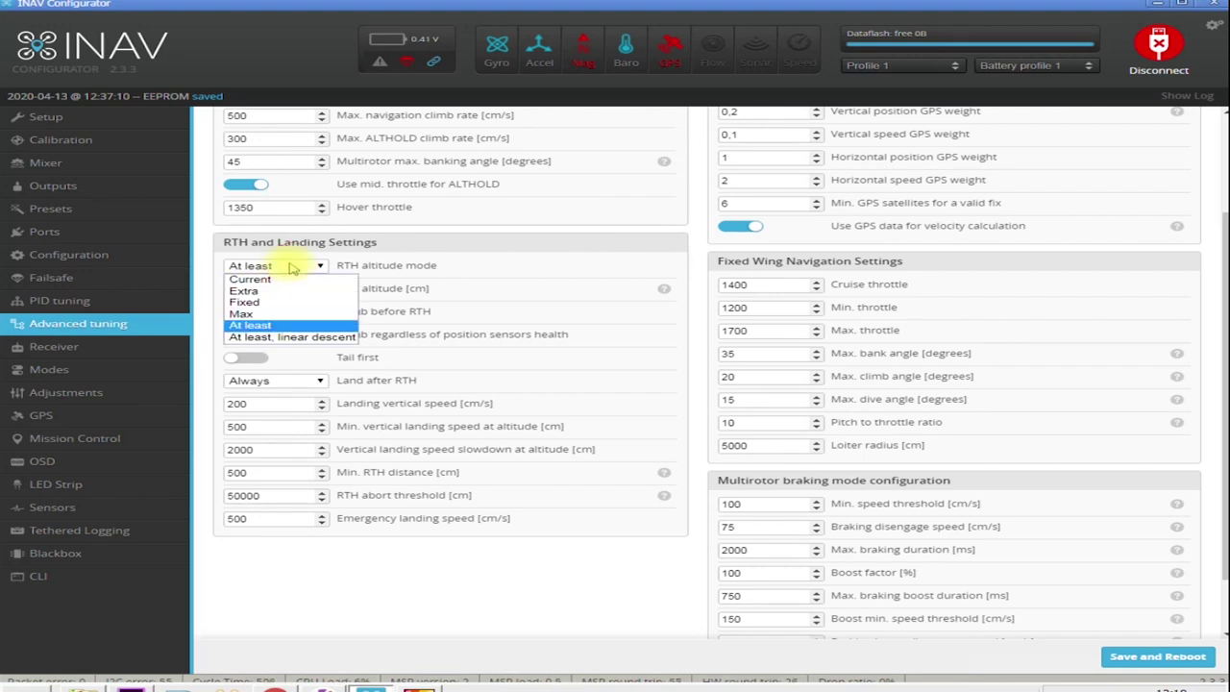
pyautogui.click(279, 344)
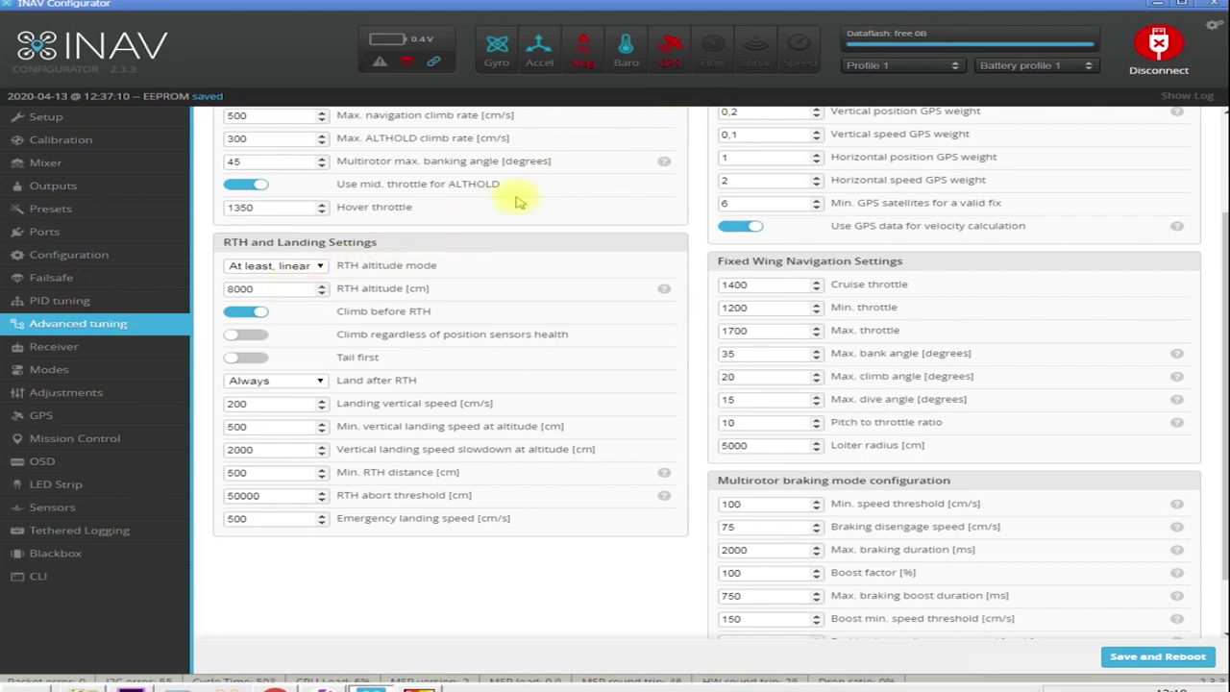
pyautogui.click(320, 266)
pyautogui.click(321, 269)
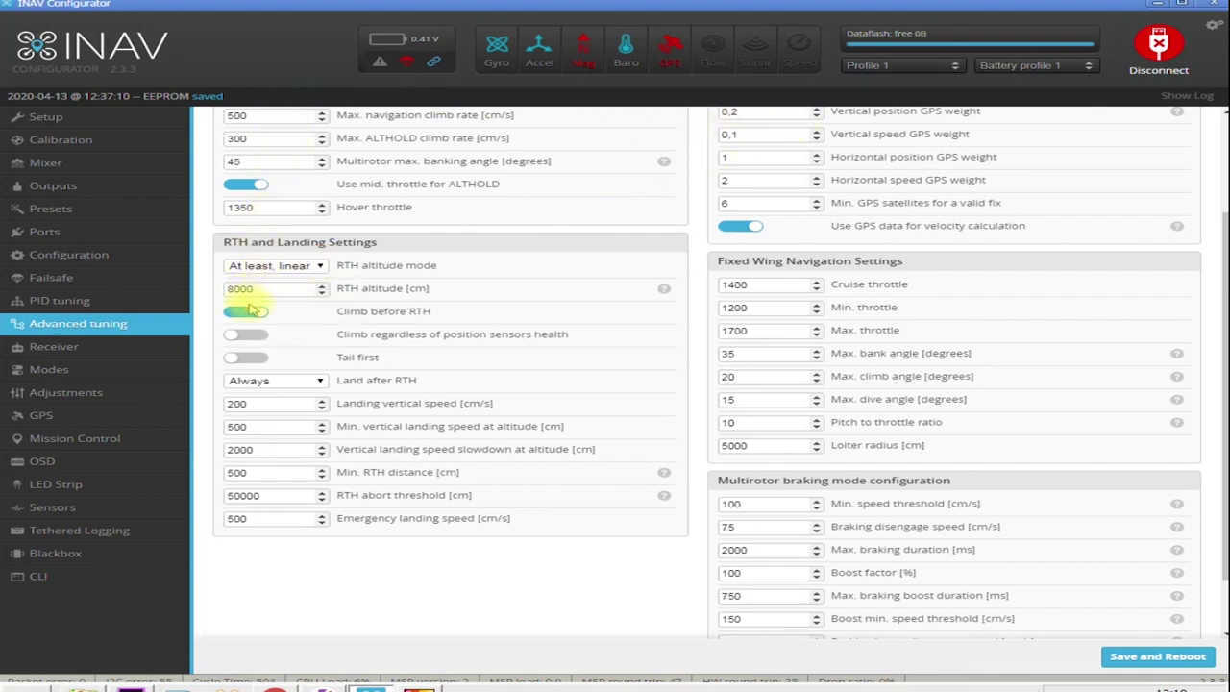
pyautogui.click(320, 267)
pyautogui.click(320, 341)
# Try the Current, Extra and Max RTH altitude modes, and return the mode to At least
pyautogui.click(320, 267)
pyautogui.click(284, 281)
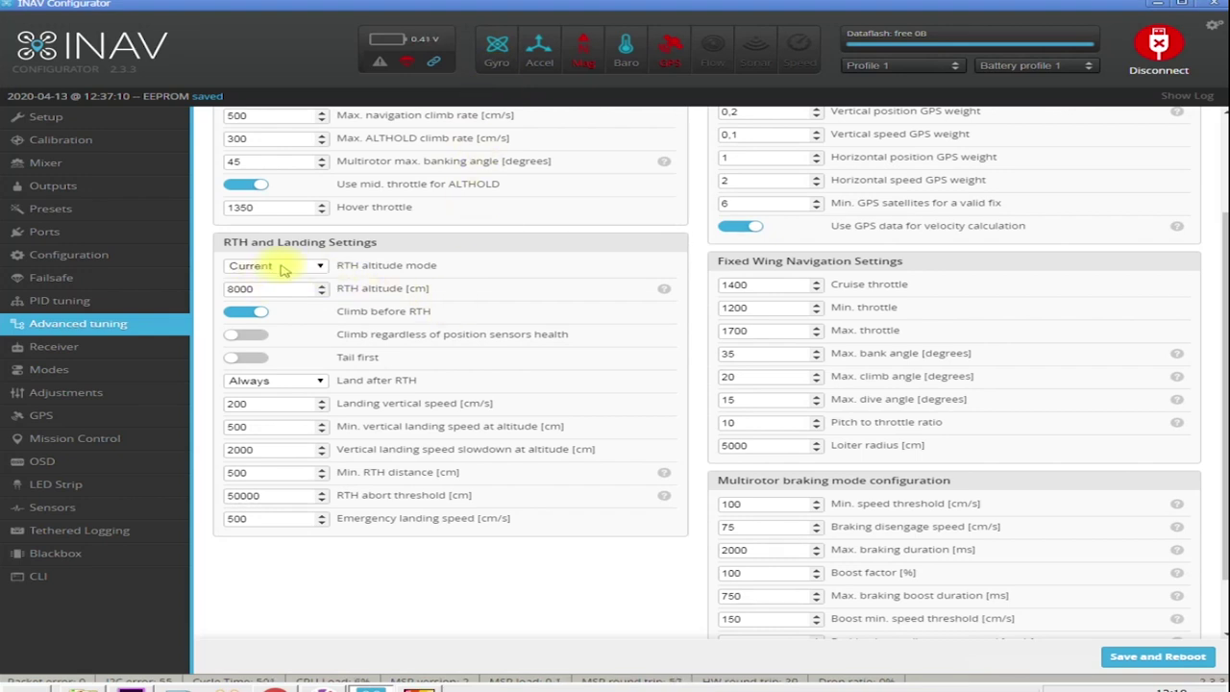
pyautogui.click(281, 267)
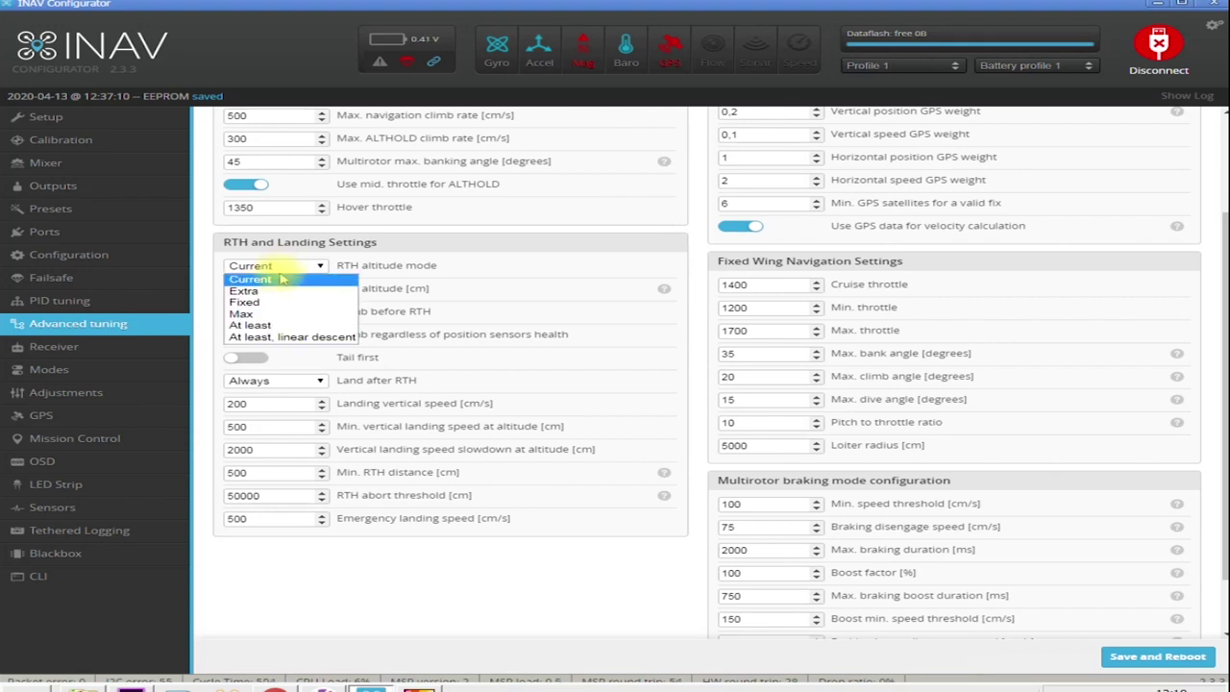
pyautogui.click(271, 287)
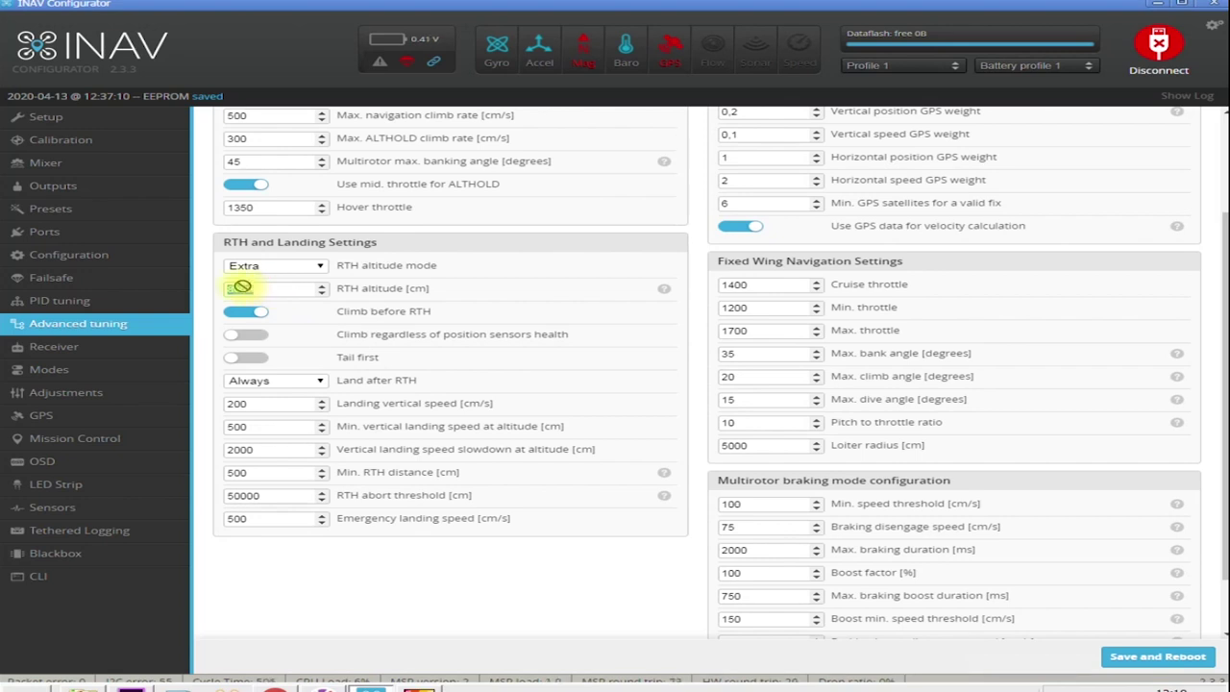
pyautogui.click(259, 288)
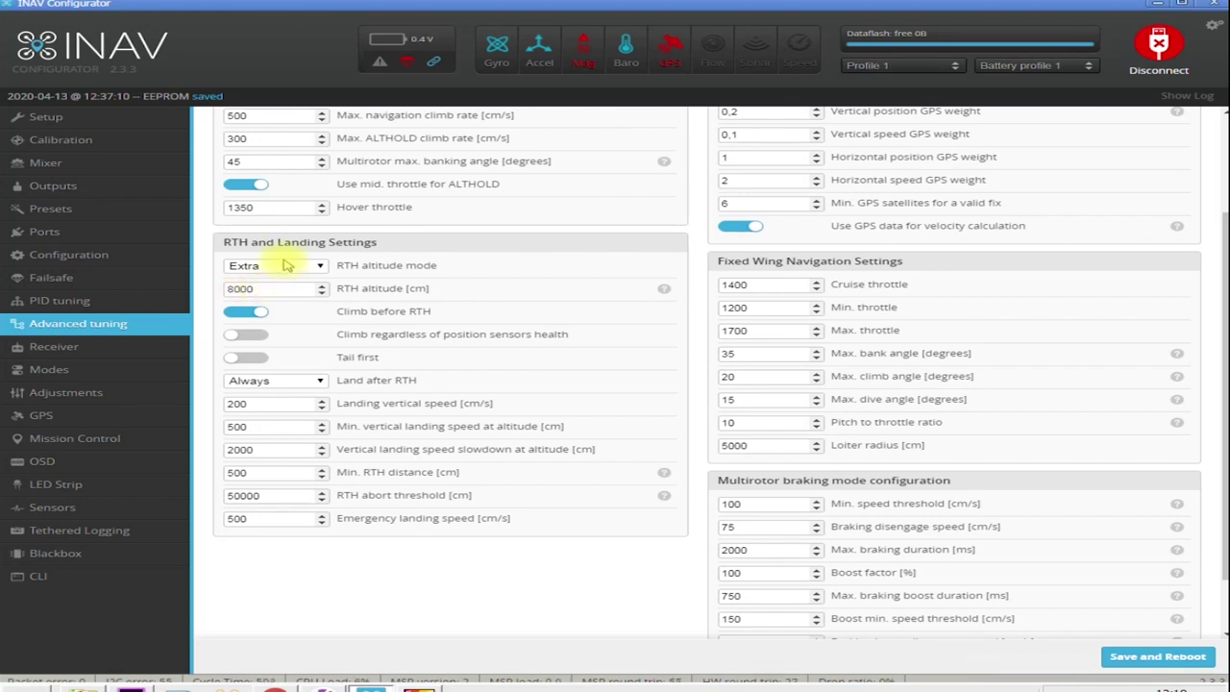
pyautogui.click(278, 271)
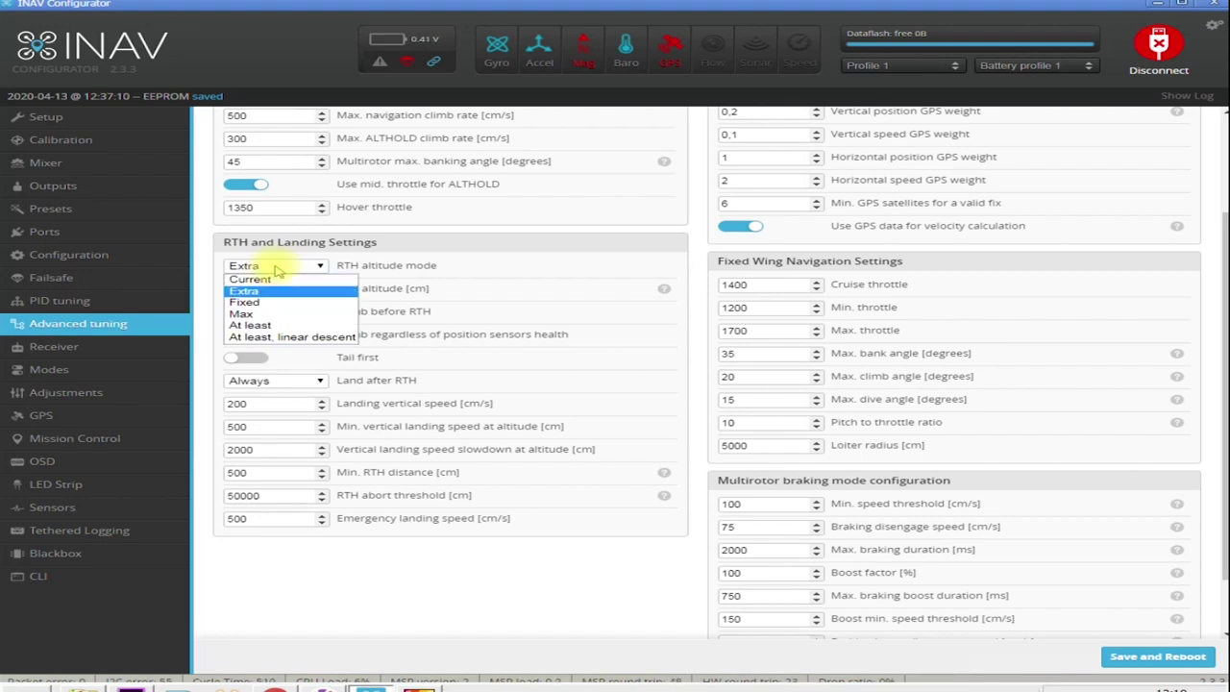
pyautogui.click(251, 321)
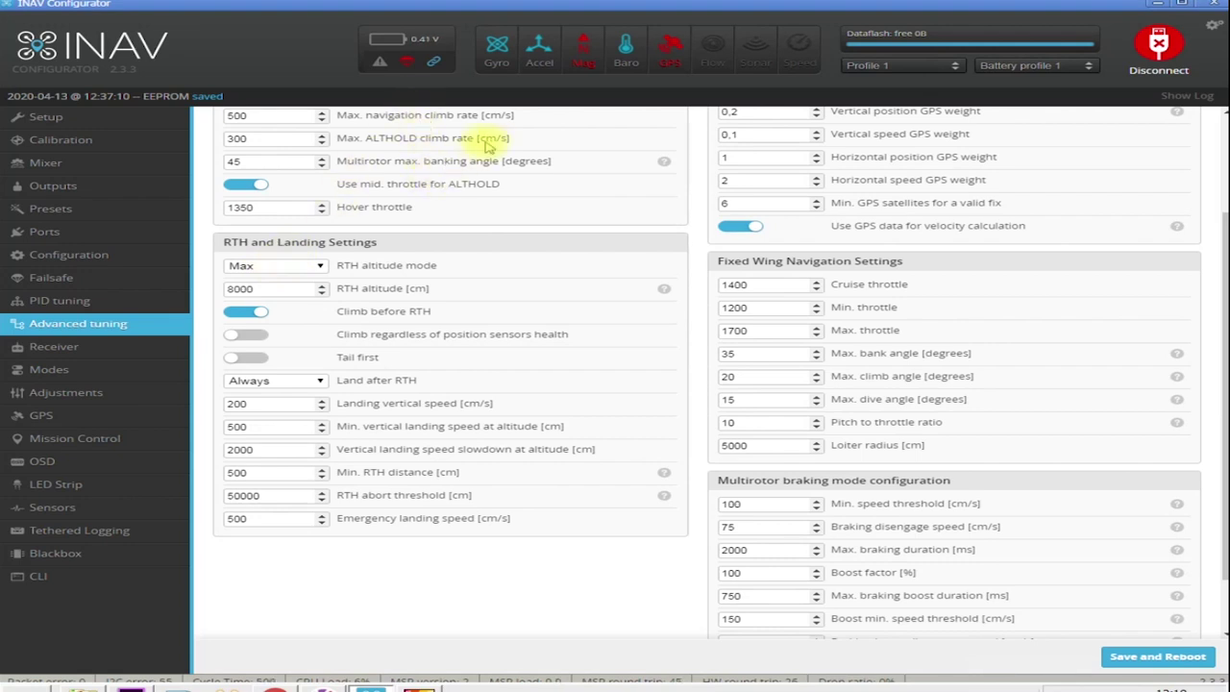
pyautogui.click(273, 271)
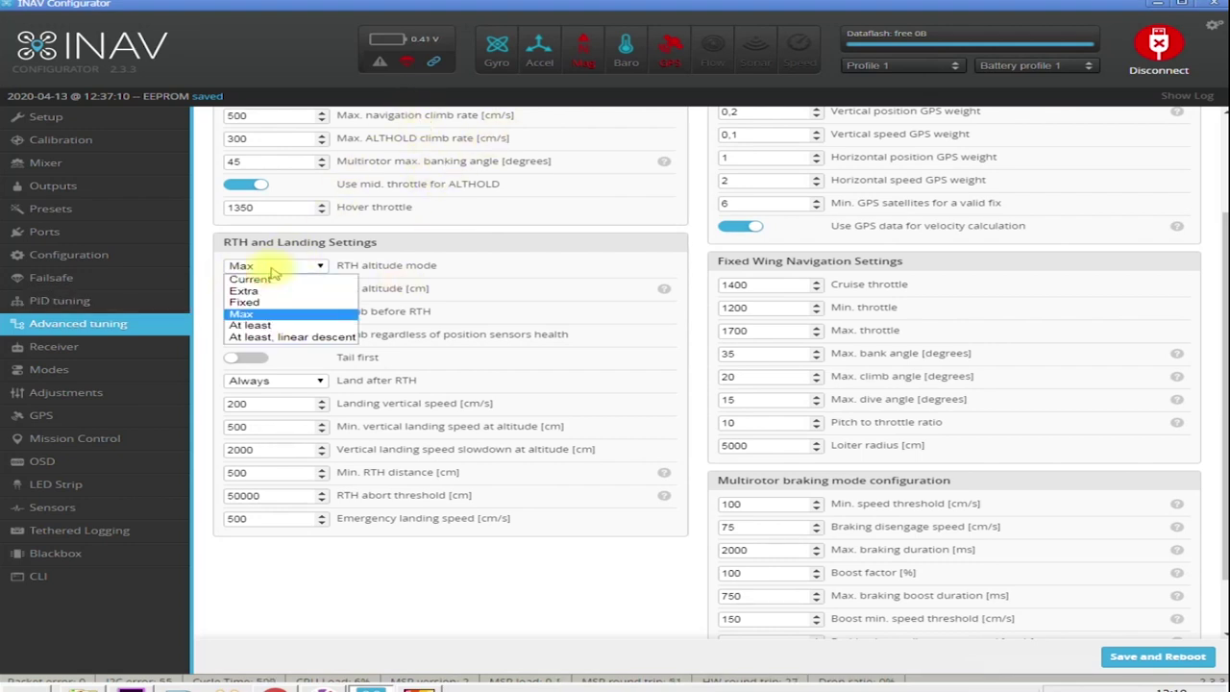
pyautogui.click(258, 324)
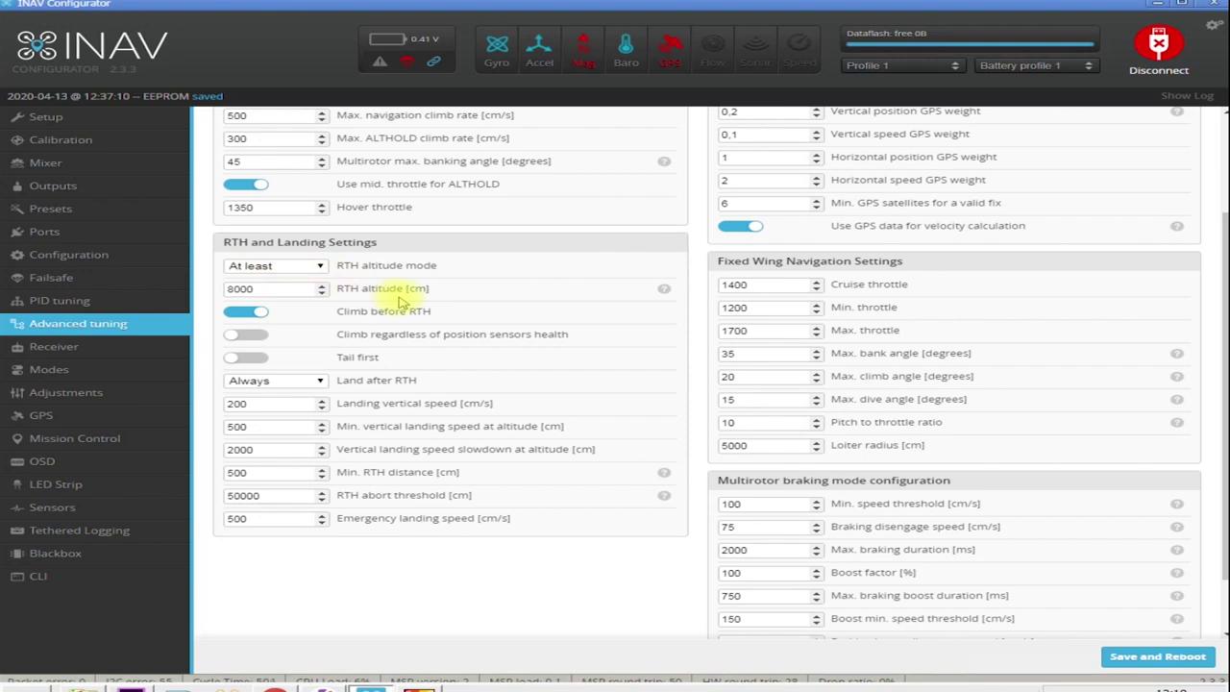
# Set the landing vertical speed to 400 cm/s in the RTH and landing settings
pyautogui.scroll(-1, 384, 298)
pyautogui.doubleClick(250, 332)
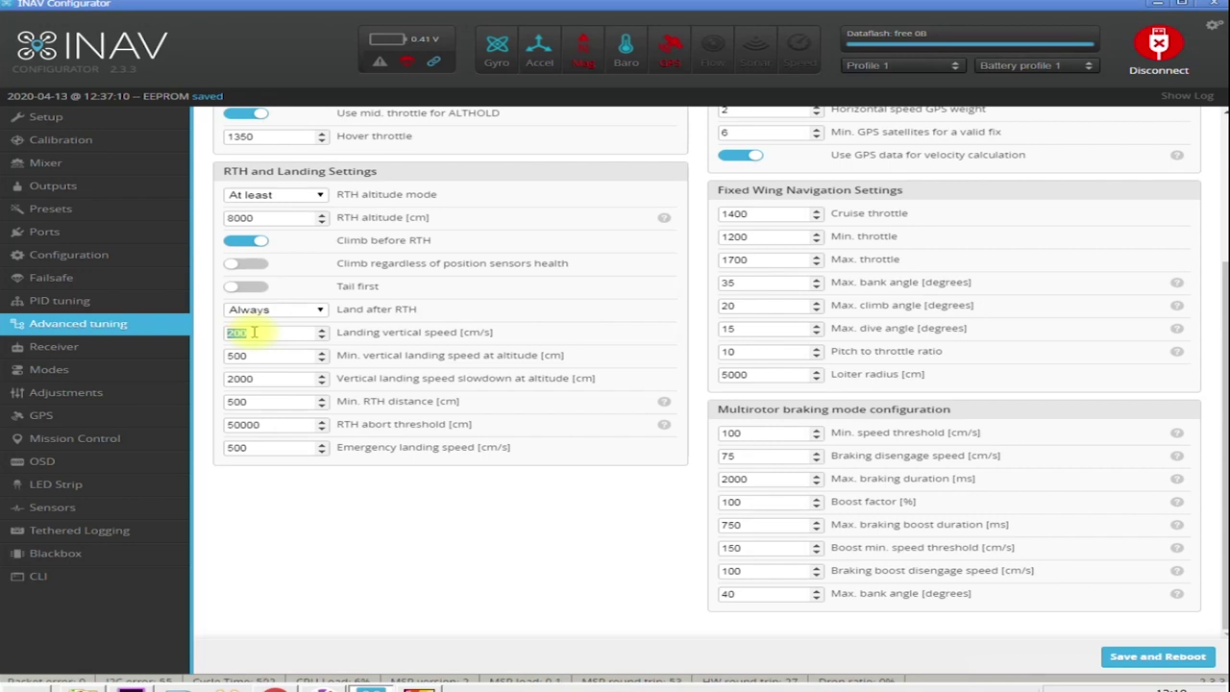
pyautogui.write('400')
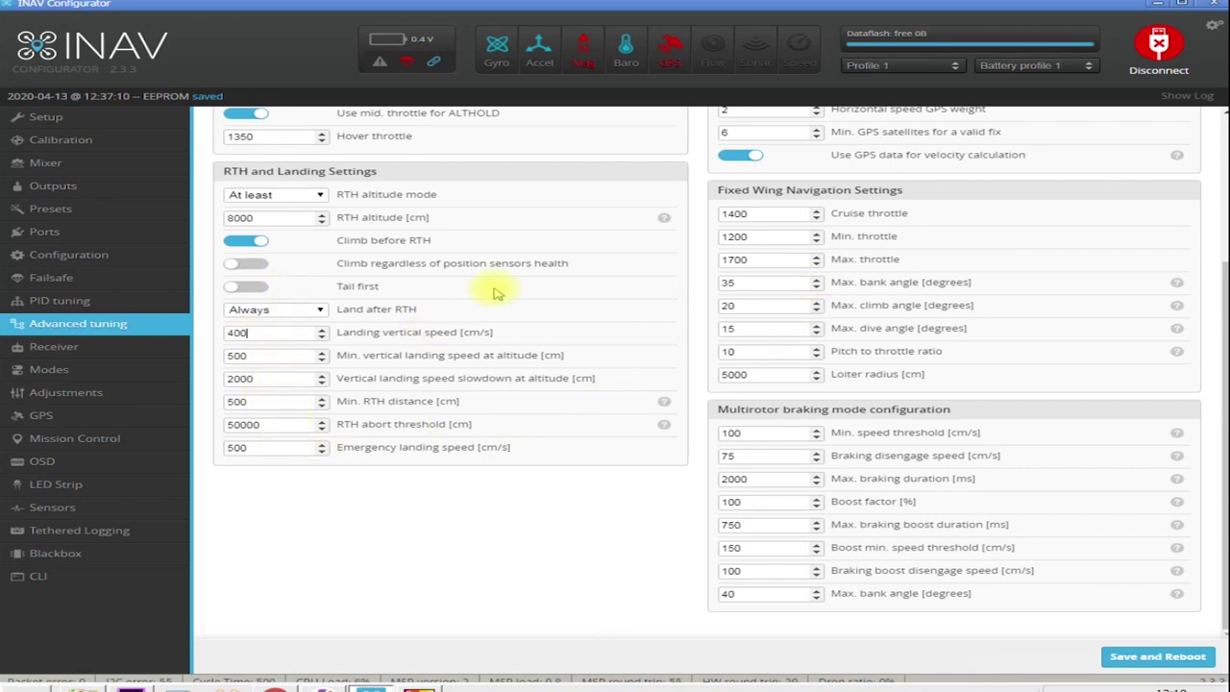
pyautogui.scroll(1, 970, 289)
pyautogui.scroll(-1, 962, 288)
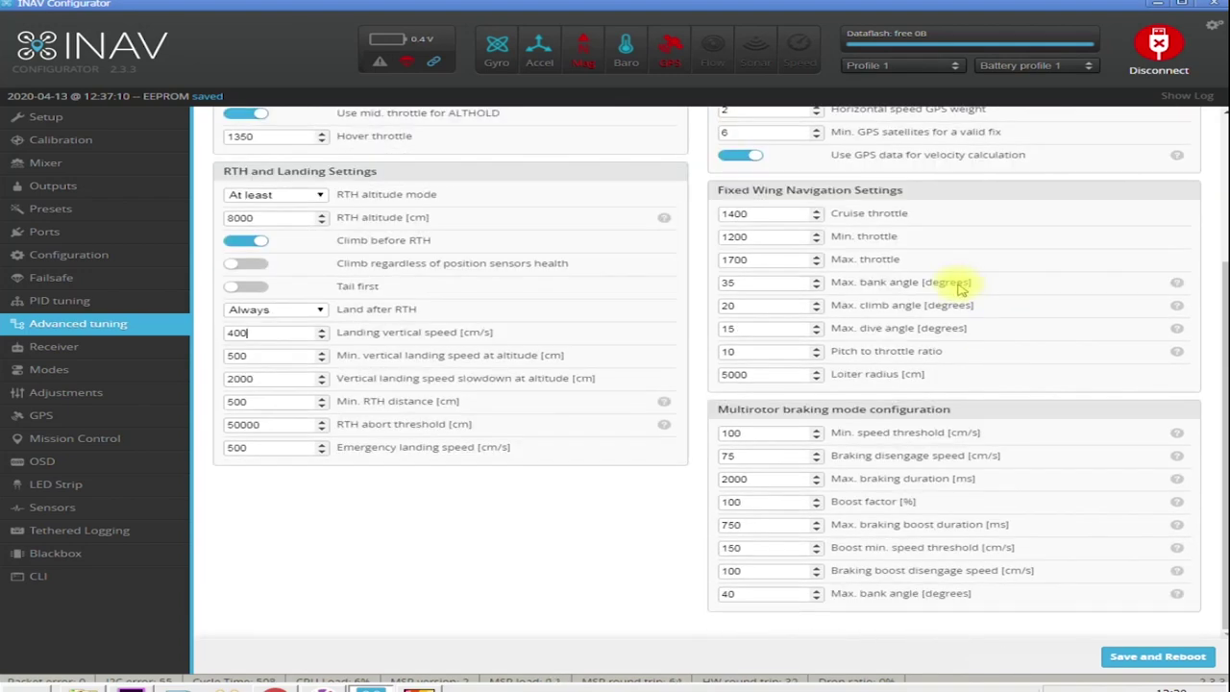
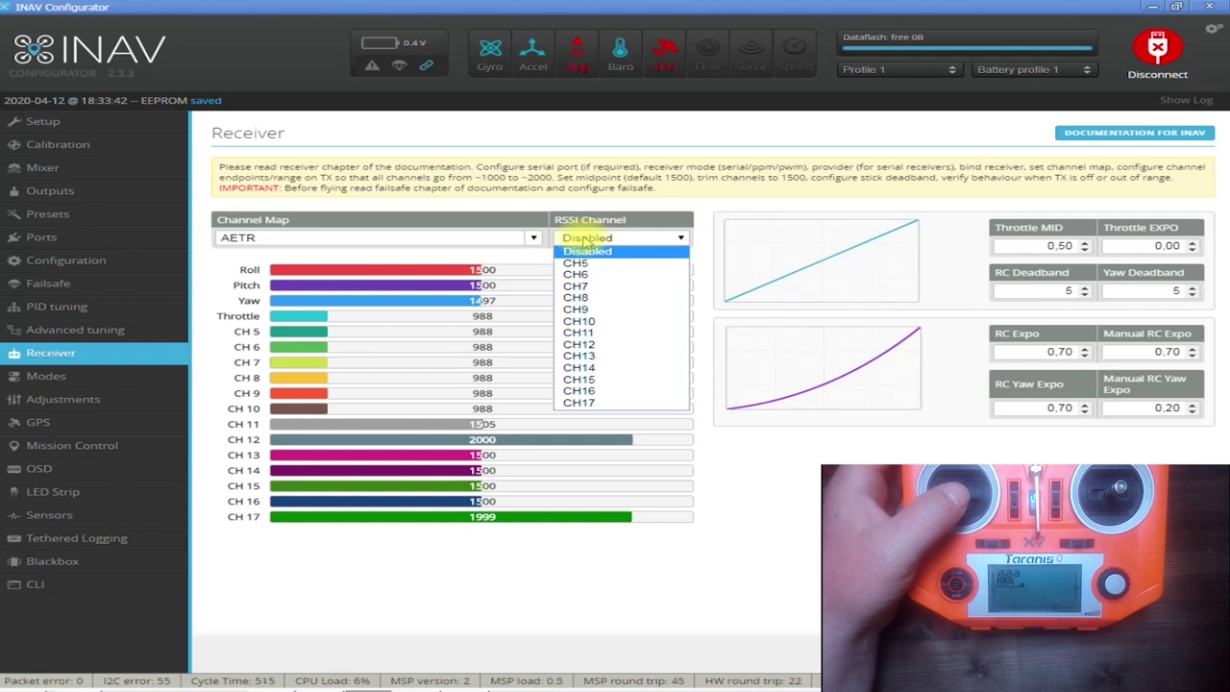
# Set the receiver's RSSI channel to CH12
pyautogui.click(606, 344)
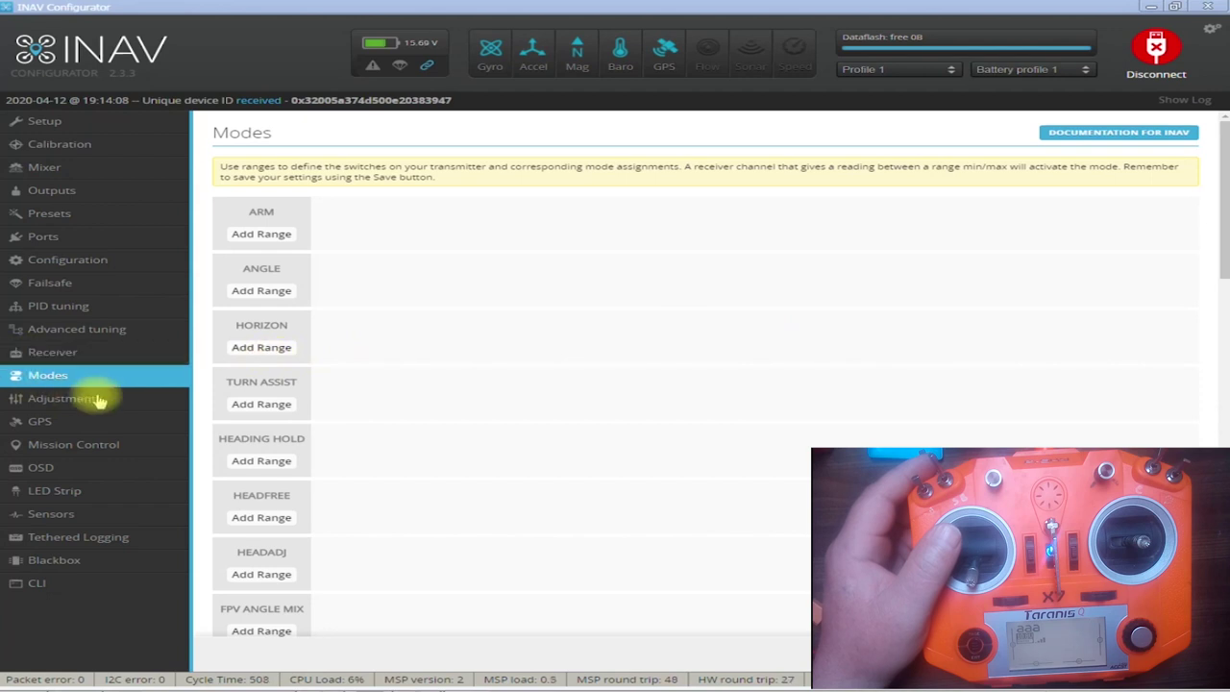
# Add an ARM range of 1300 to 2100 on CH 5 and an ANGLE range of 900 to 1325 on CH 6
pyautogui.click(274, 234)
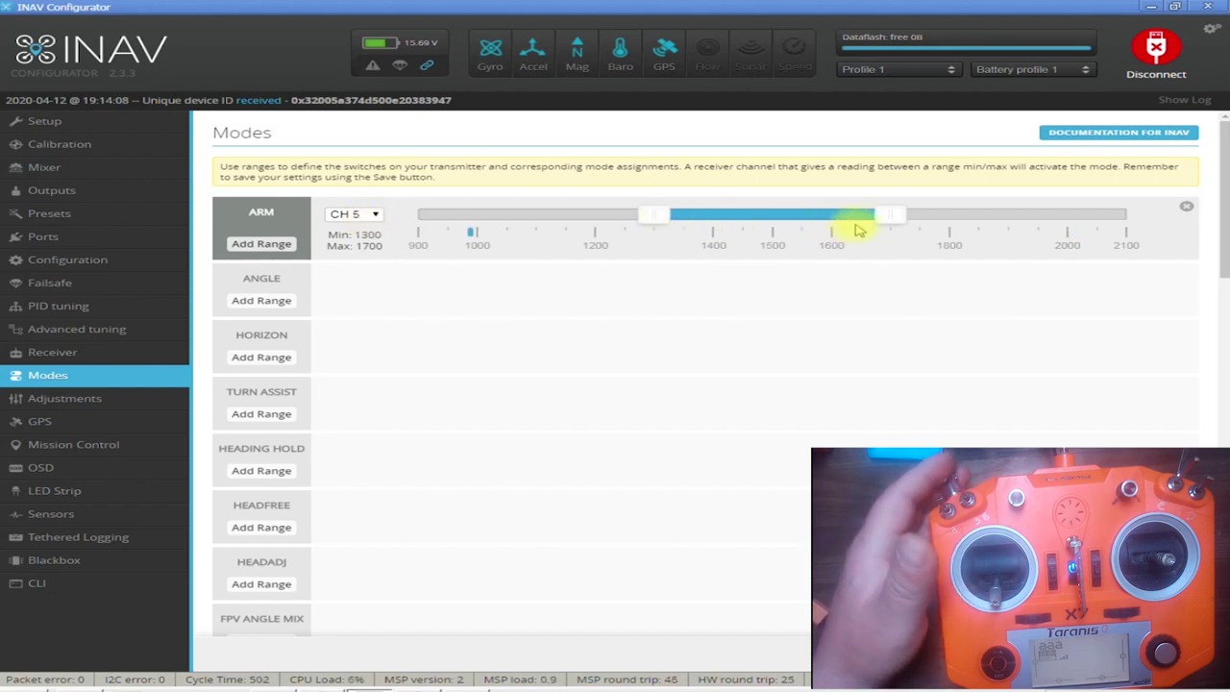
pyautogui.moveTo(971, 221); pyautogui.dragTo(1163, 222)
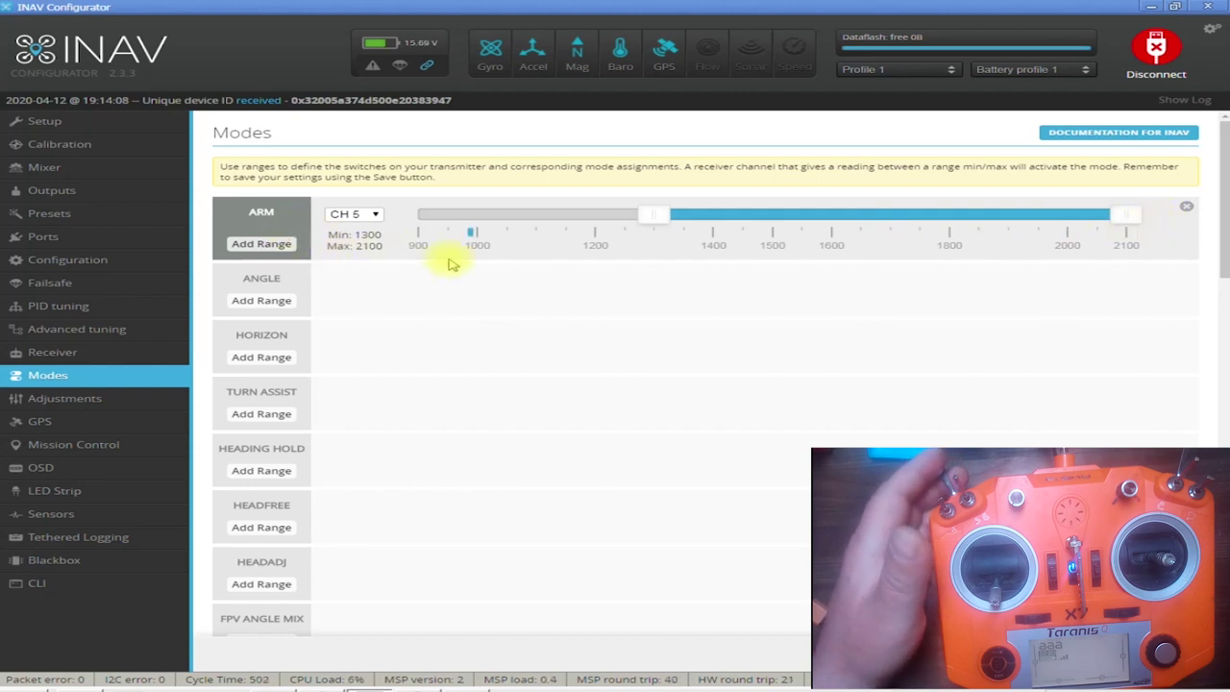
pyautogui.click(281, 301)
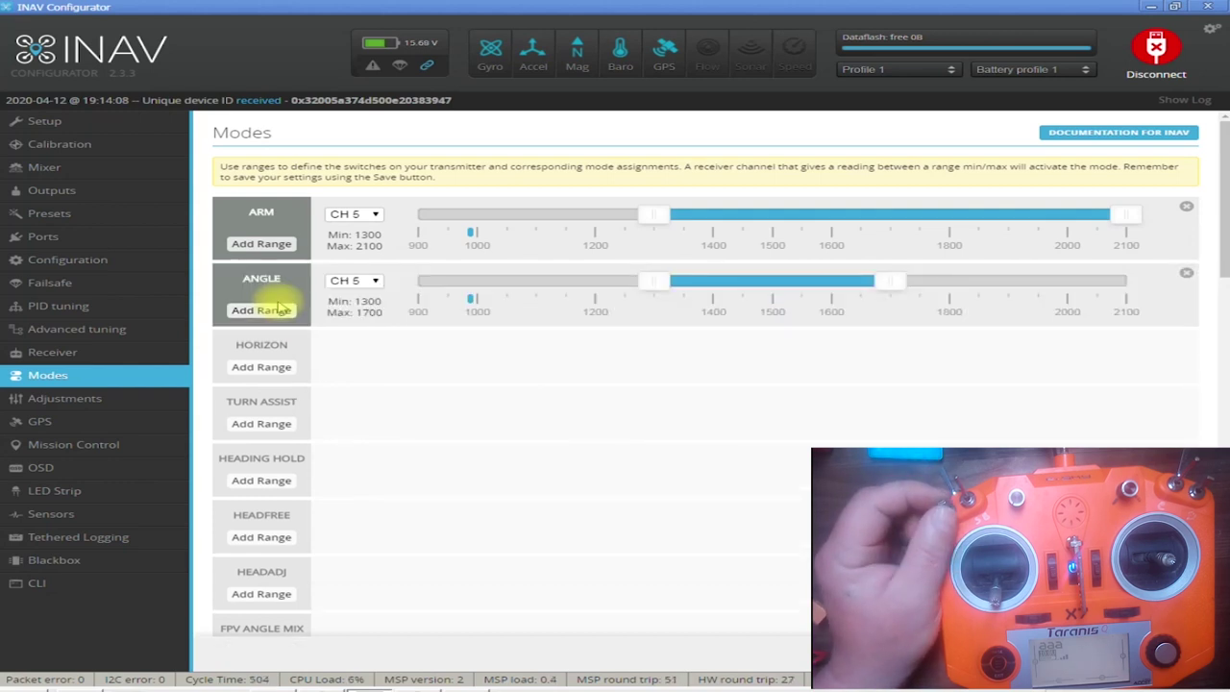
pyautogui.click(371, 282)
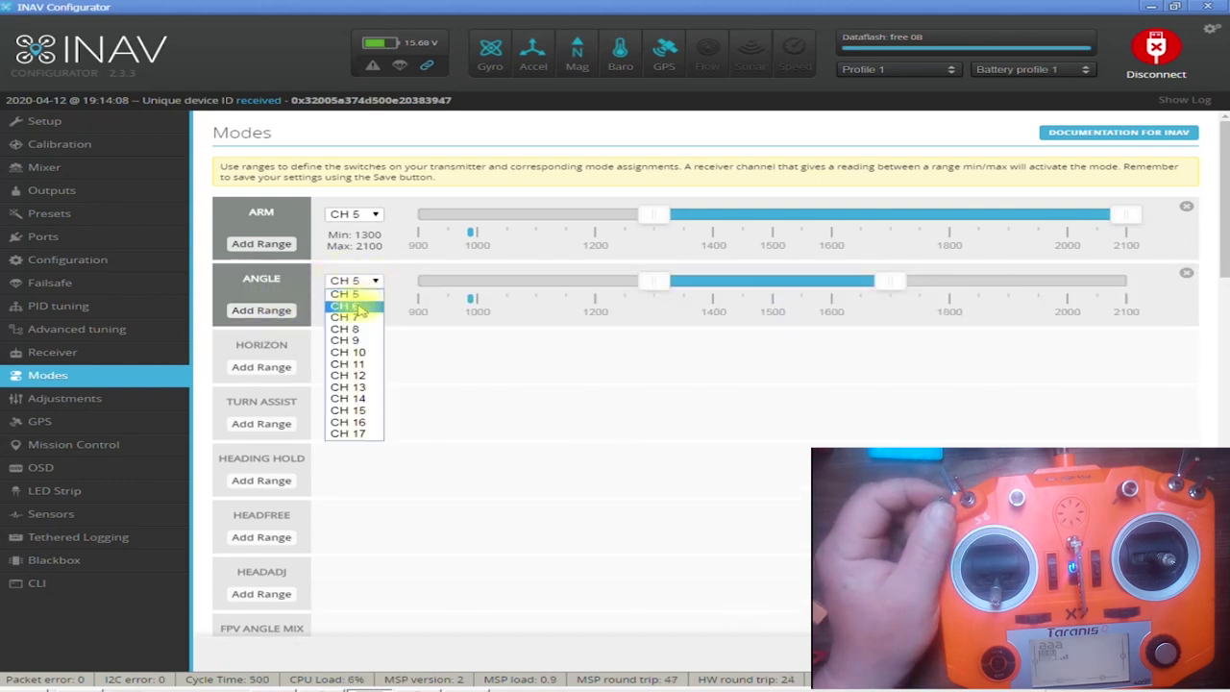
pyautogui.click(356, 313)
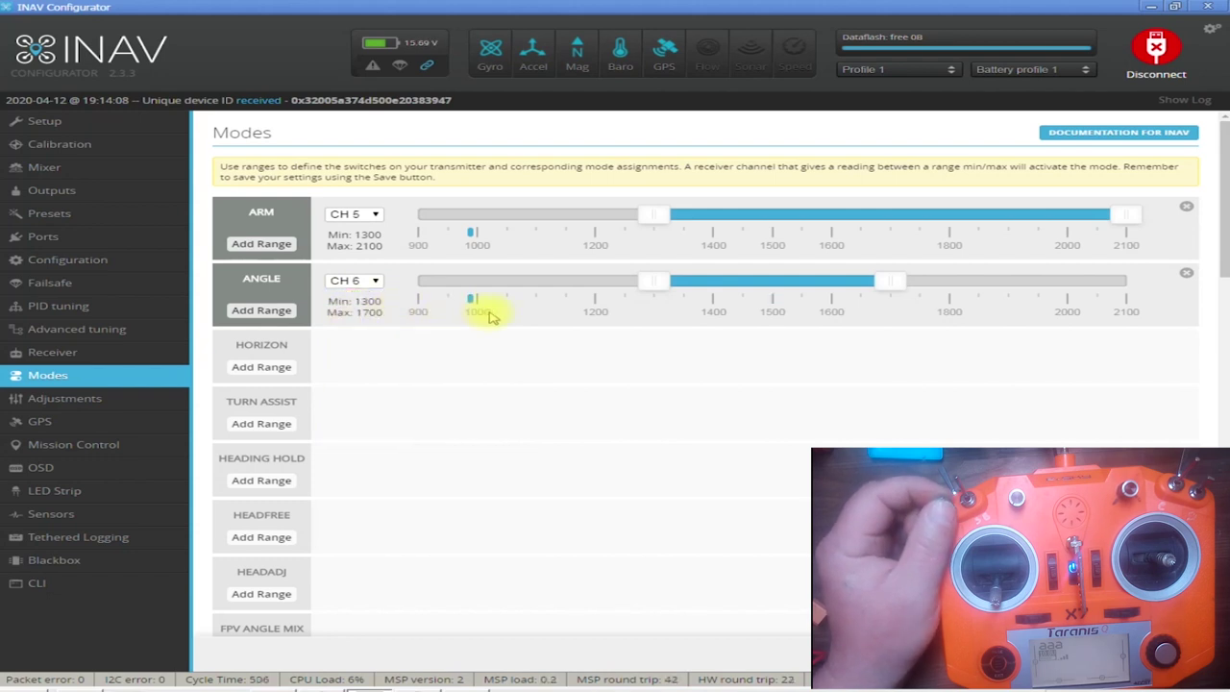
pyautogui.moveTo(452, 285); pyautogui.dragTo(420, 286)
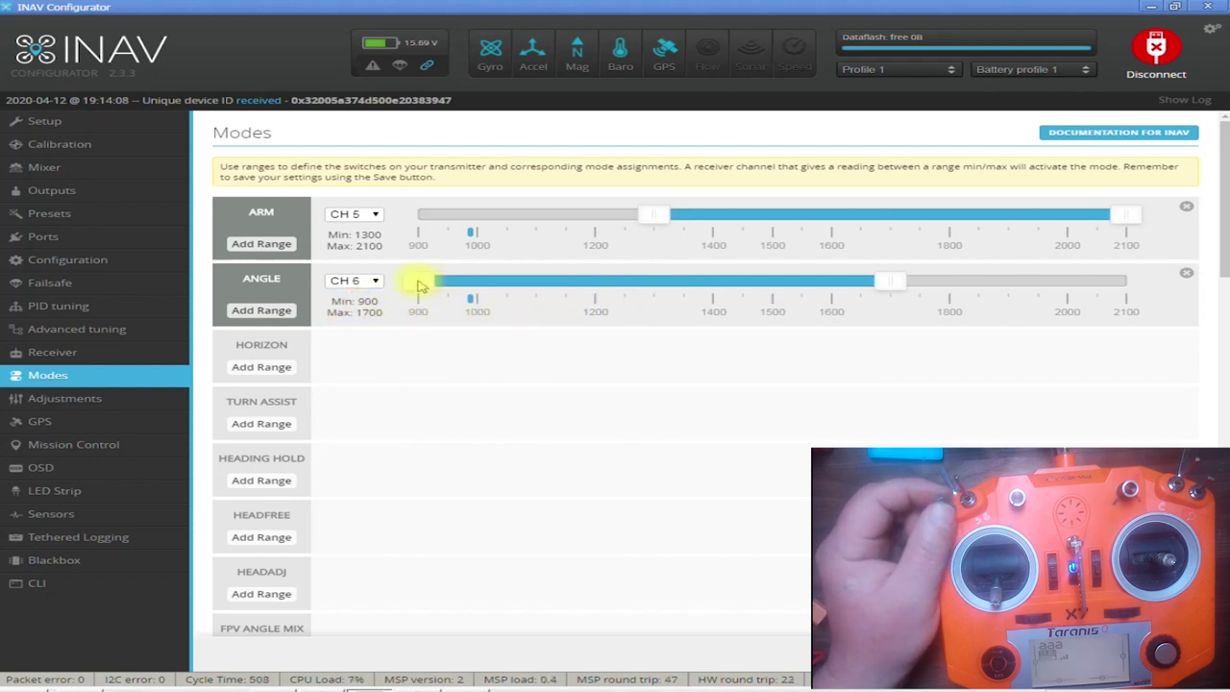
pyautogui.moveTo(896, 291); pyautogui.dragTo(694, 291)
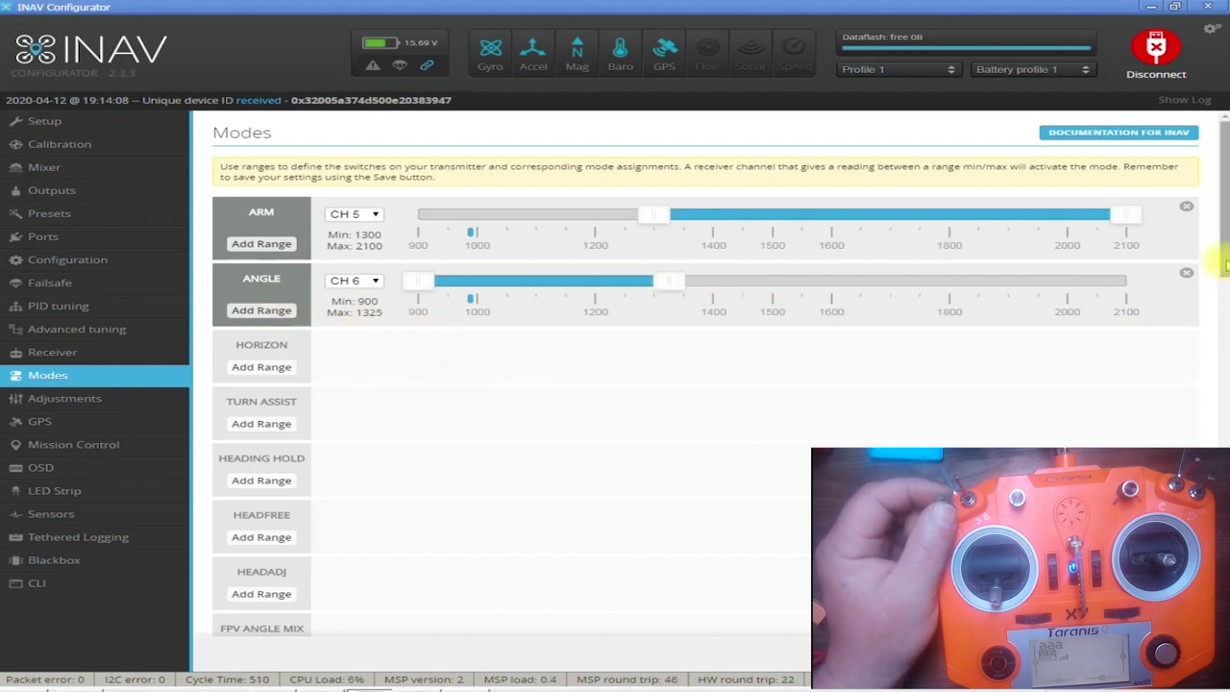
# Add a NAV ALTHOLD activation range of 1300 to 1700 on CH 6
pyautogui.scroll(-3, 314, 284)
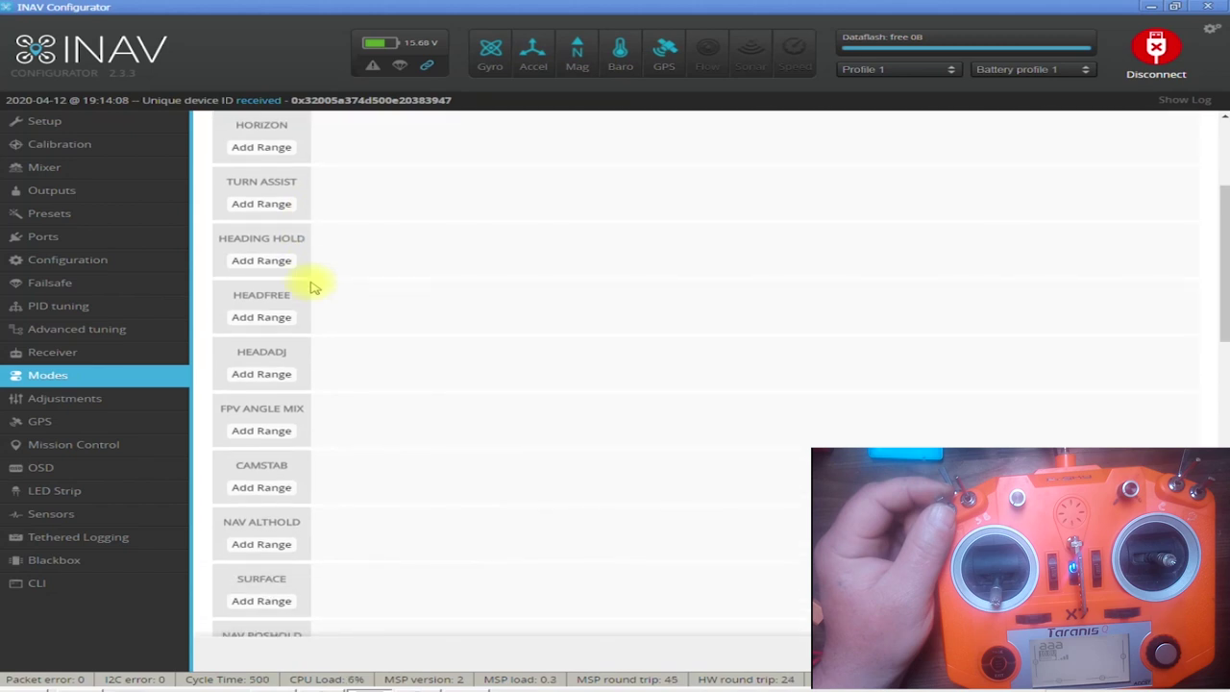
pyautogui.scroll(-3, 315, 285)
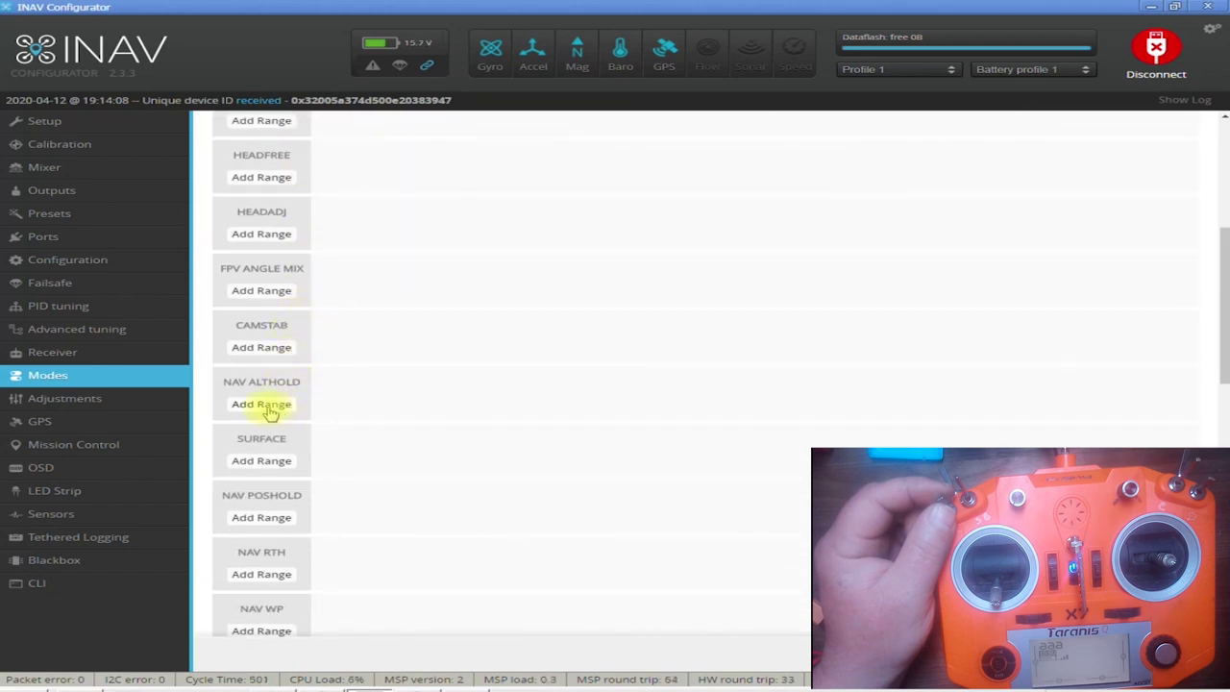
pyautogui.click(270, 408)
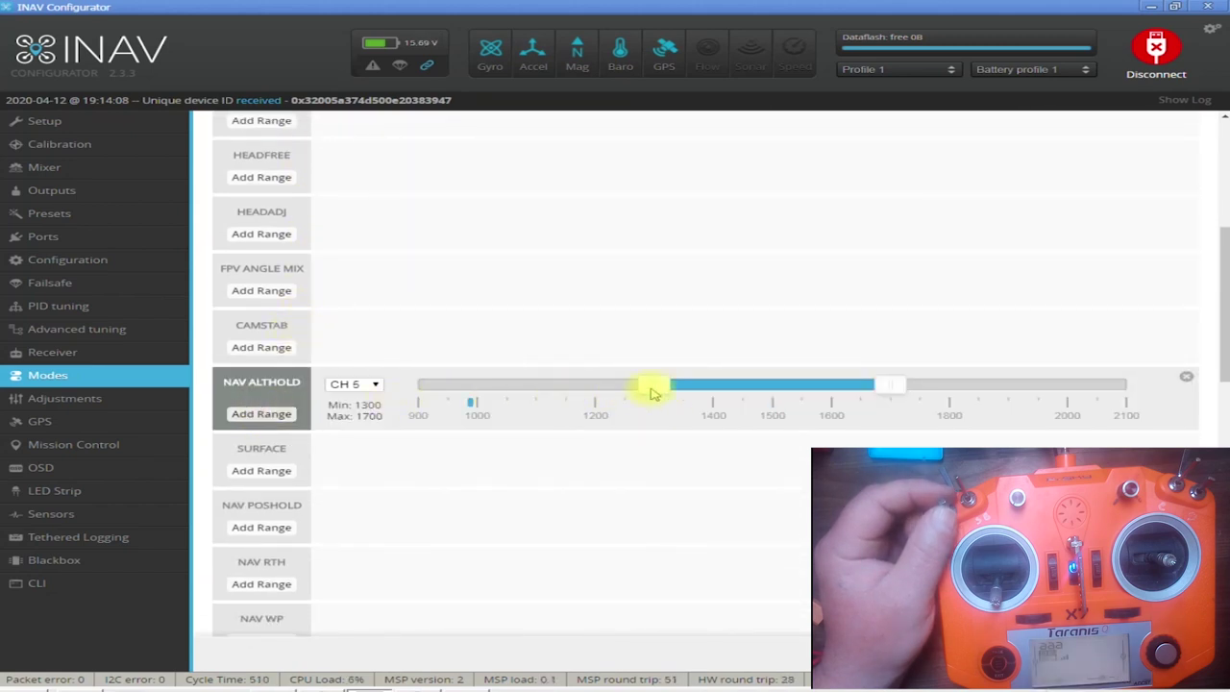
pyautogui.click(374, 388)
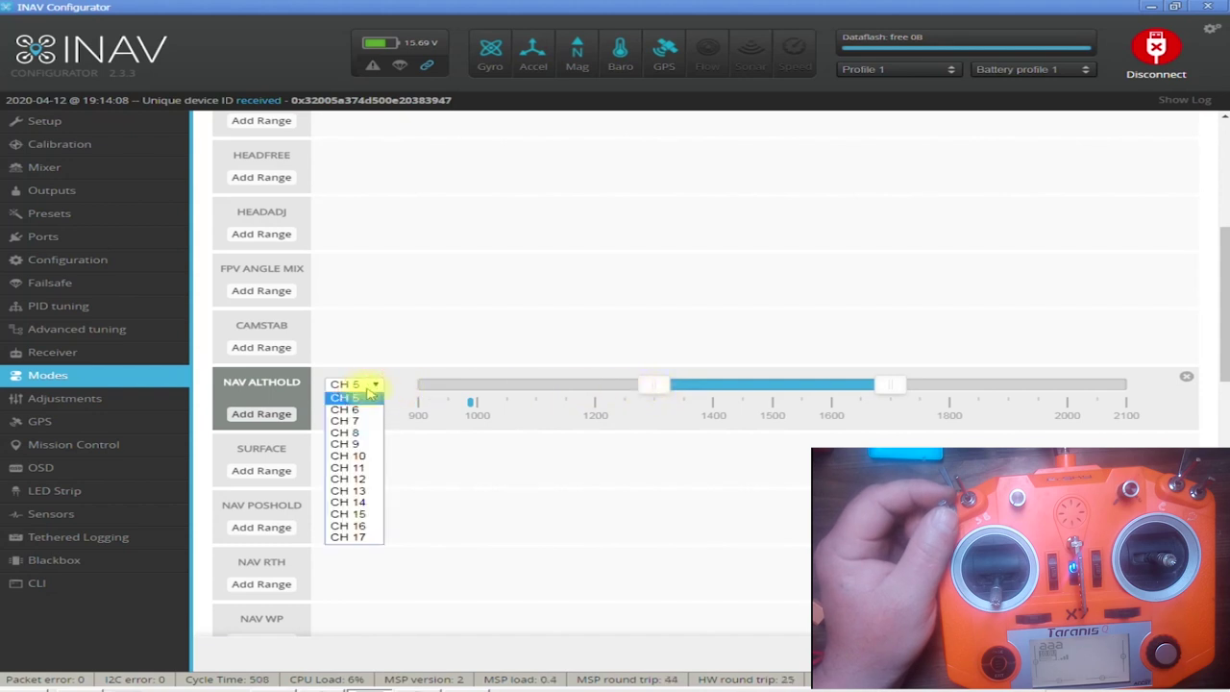
pyautogui.click(365, 406)
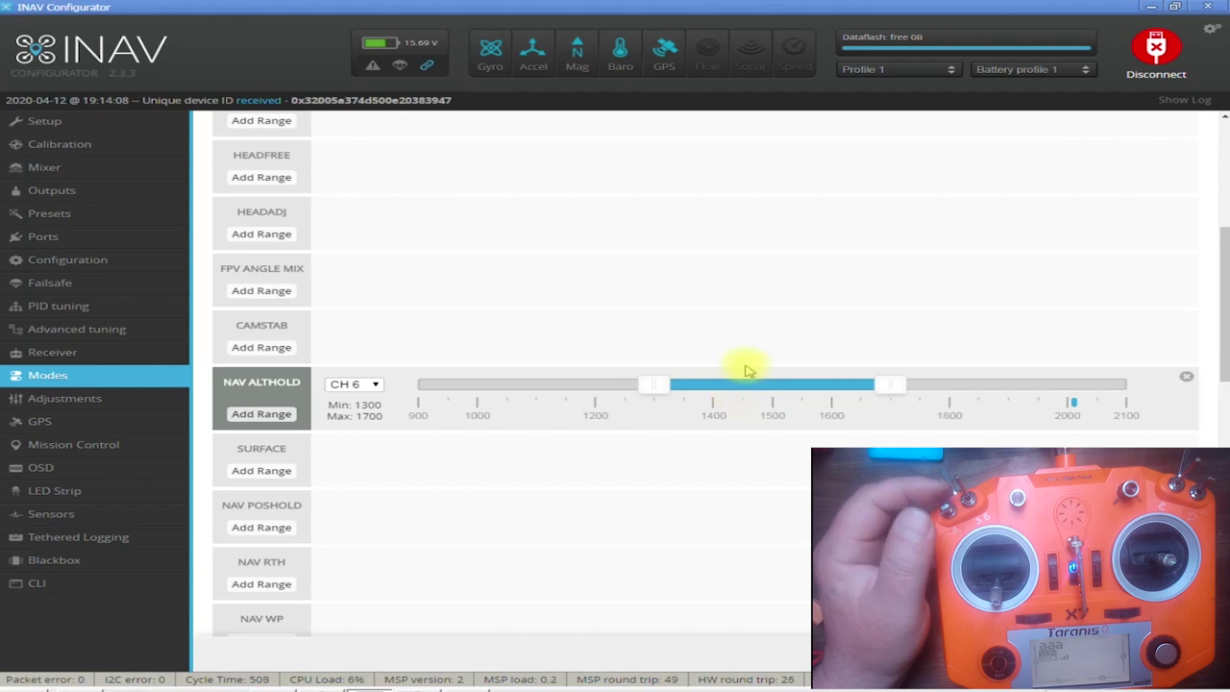
# Check the ANGLE and NAV ALTHOLD ranges against the switch positions, and add a NAV POSHOLD range of 1300 to 1700 on CH 7
pyautogui.scroll(1, 751, 362)
pyautogui.scroll(5, 750, 362)
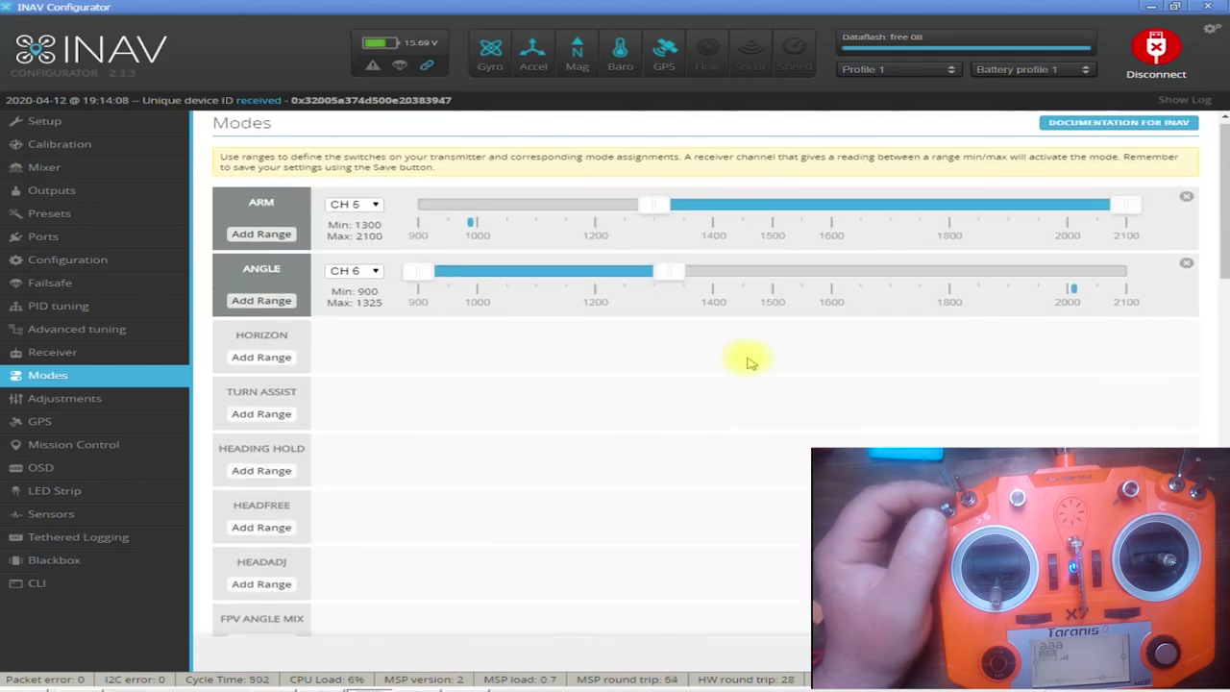
pyautogui.scroll(-1, 750, 362)
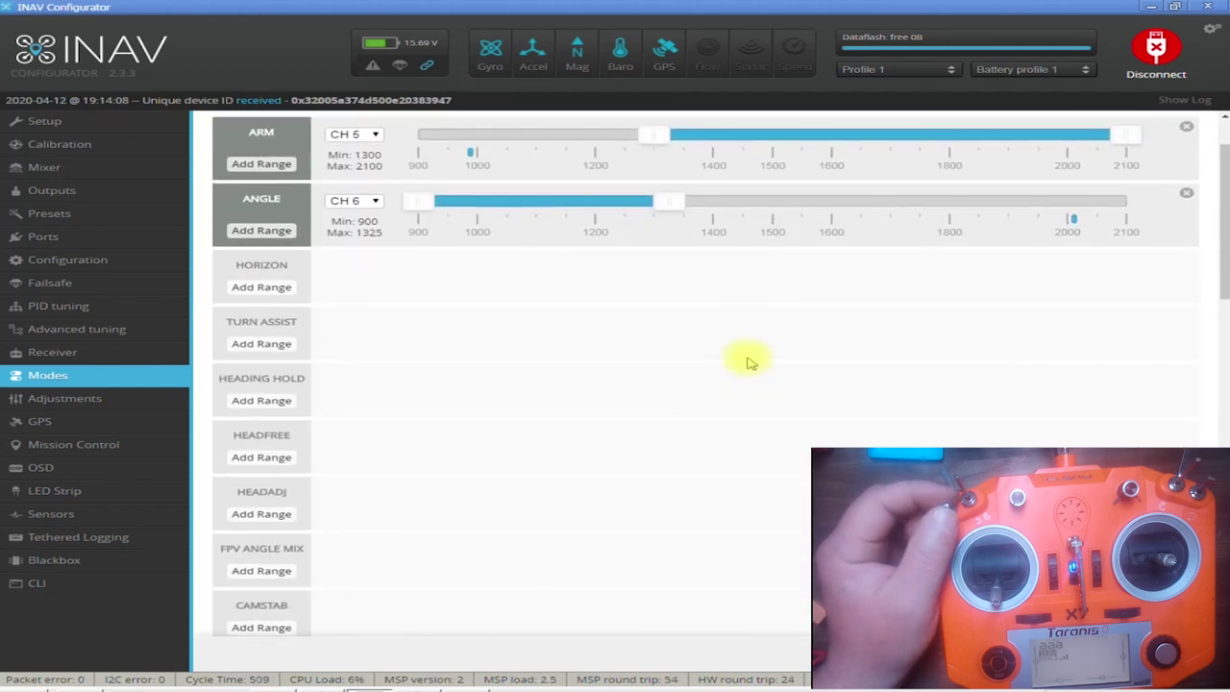
pyautogui.scroll(-1, 752, 359)
pyautogui.scroll(-1, 751, 358)
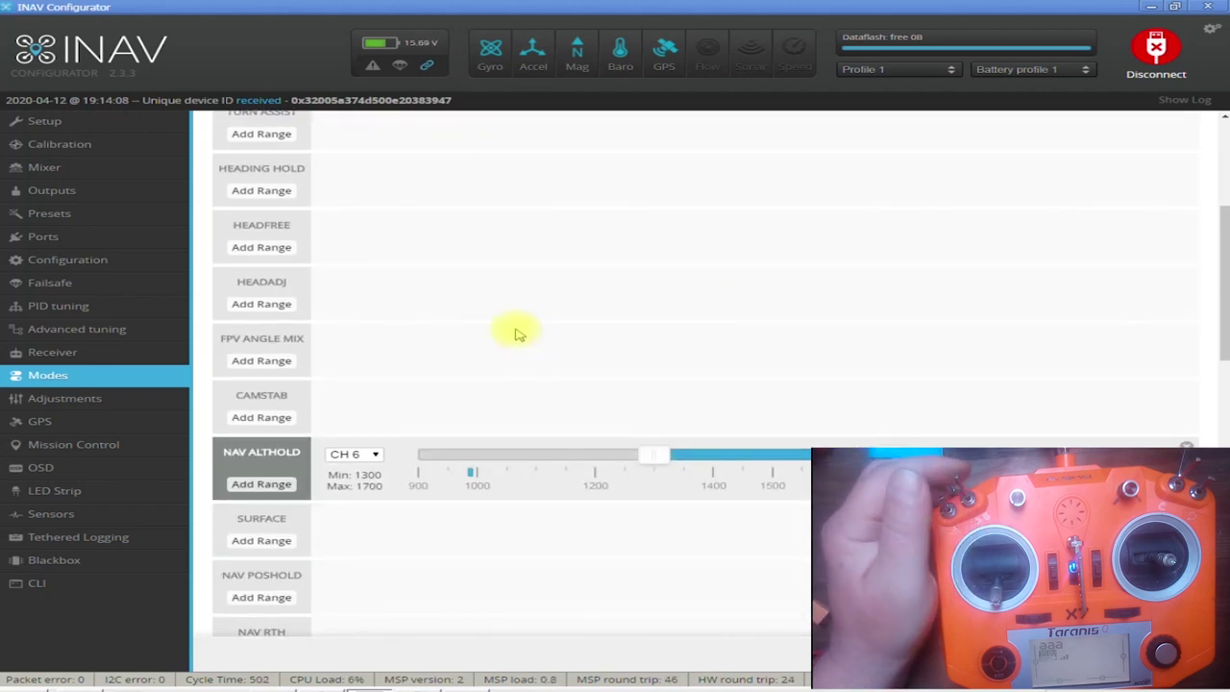
pyautogui.scroll(1, 465, 331)
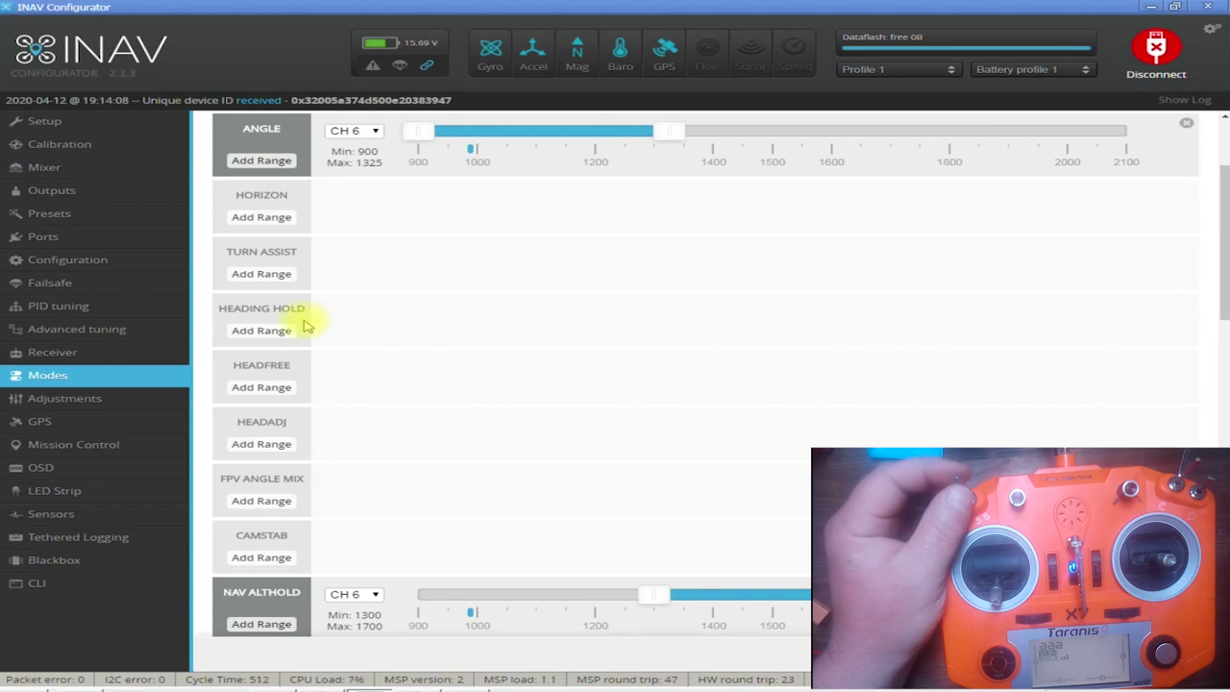
pyautogui.scroll(-3, 420, 354)
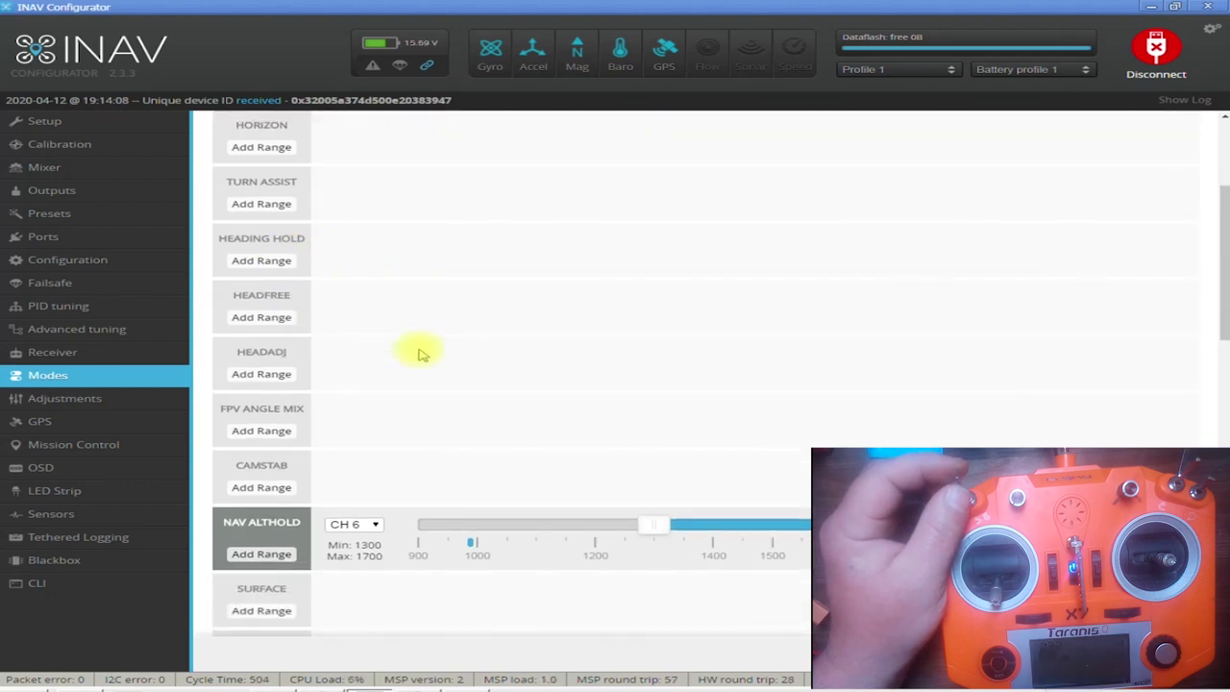
pyautogui.scroll(-1, 421, 355)
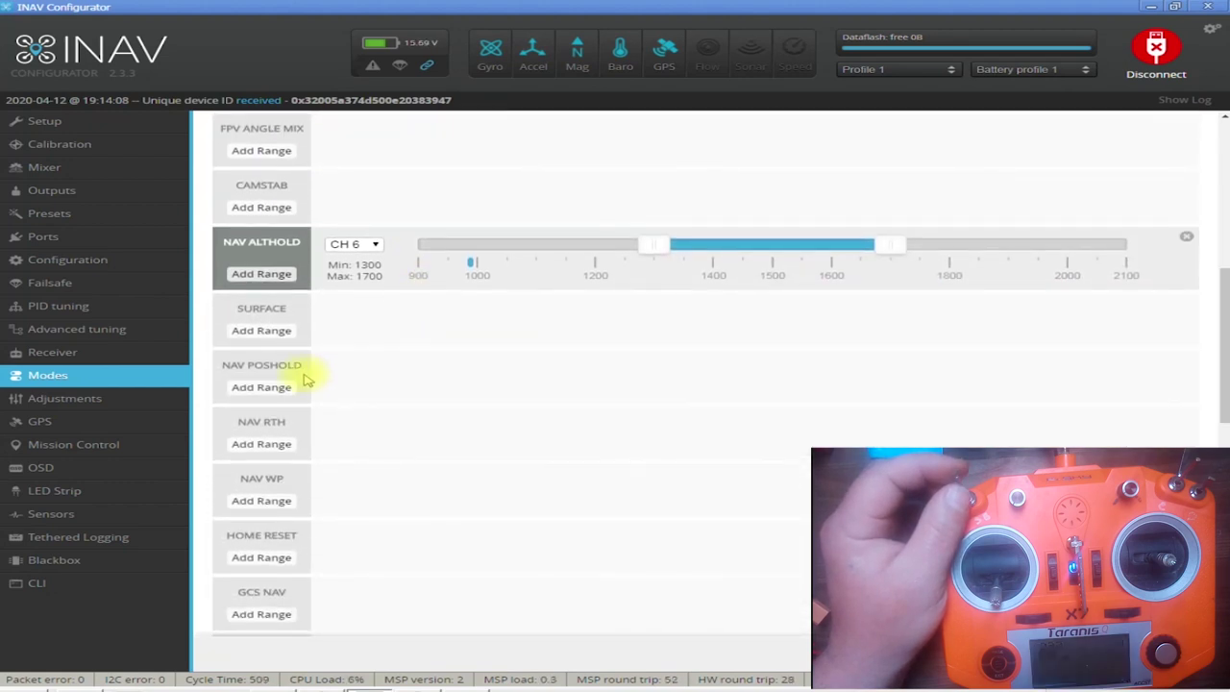
pyautogui.click(279, 388)
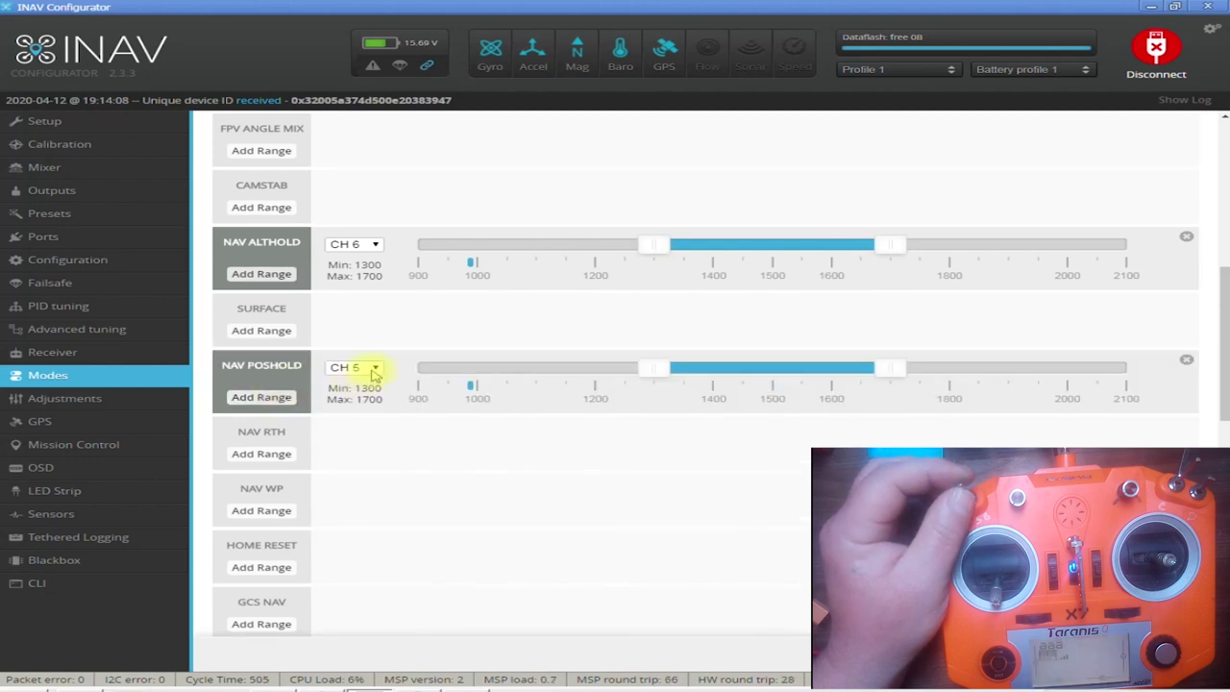
pyautogui.click(372, 368)
pyautogui.click(365, 405)
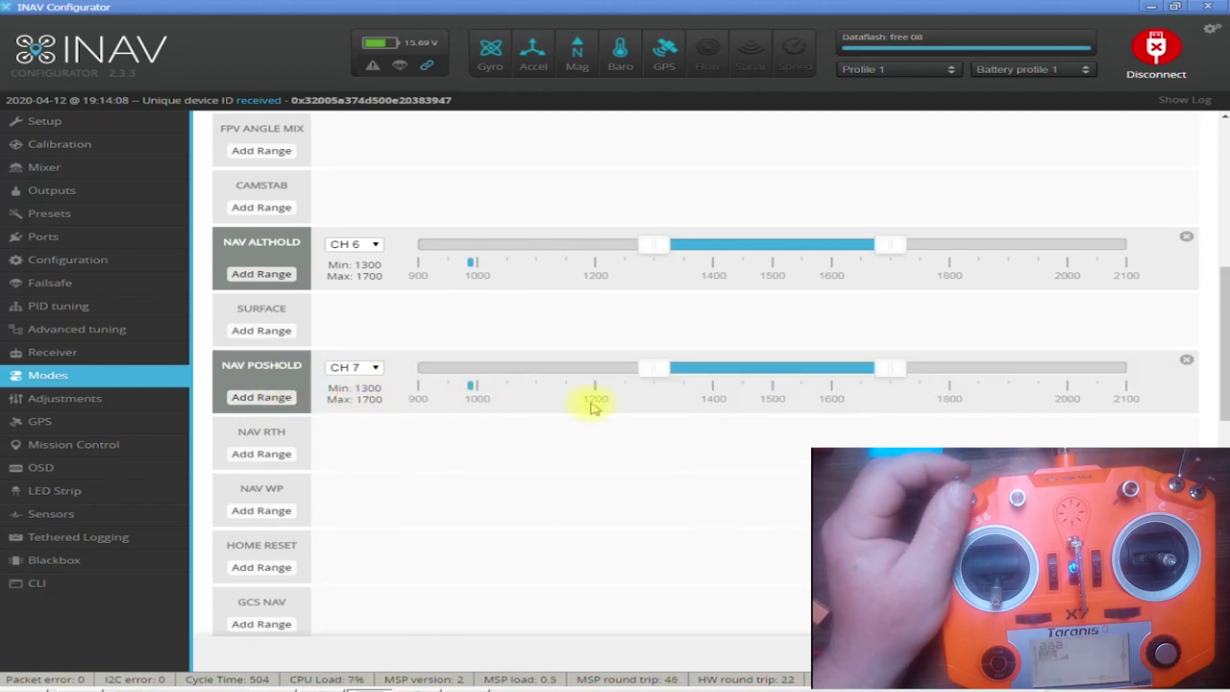
# Add a NAV RTH activation range of 1700 to 2100 on CH 7
pyautogui.scroll(-1, 370, 442)
pyautogui.click(278, 383)
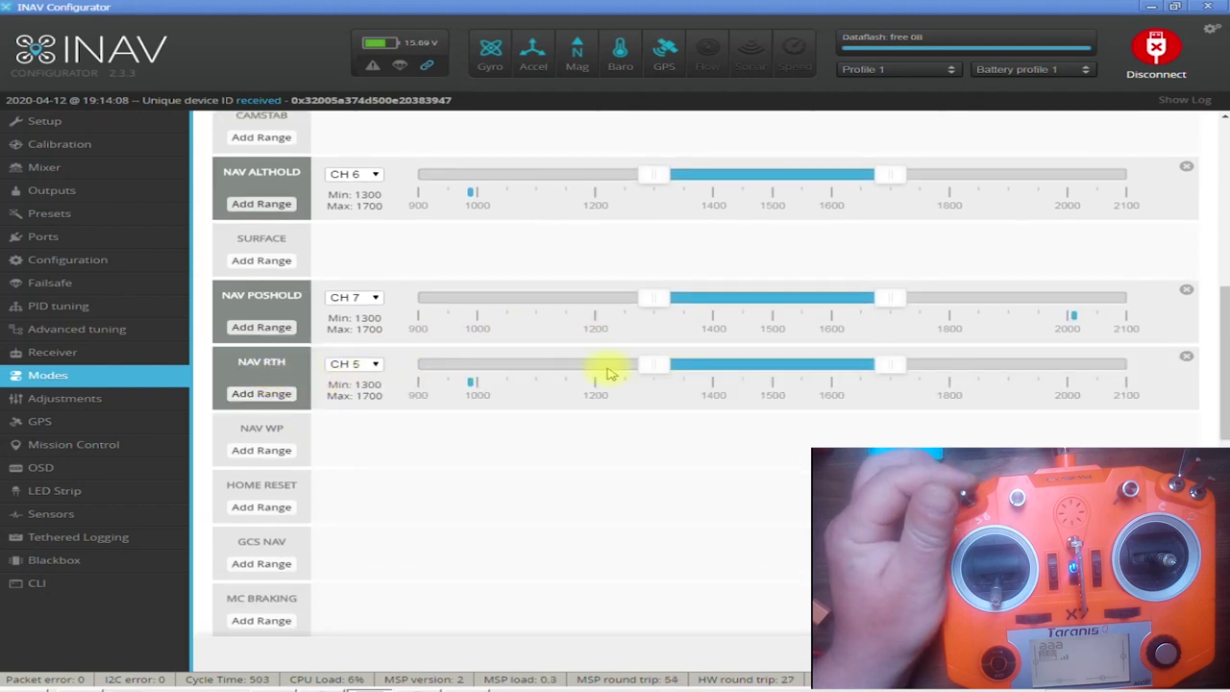
pyautogui.click(375, 366)
pyautogui.click(354, 394)
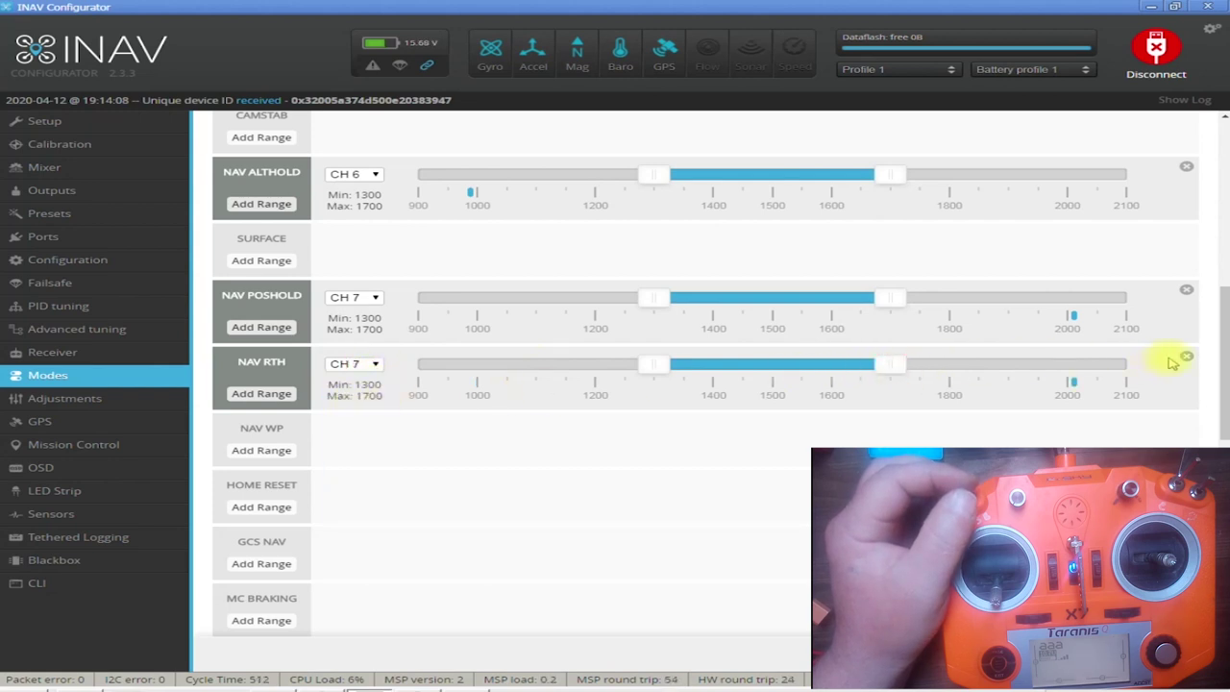
pyautogui.moveTo(892, 369); pyautogui.dragTo(1129, 368)
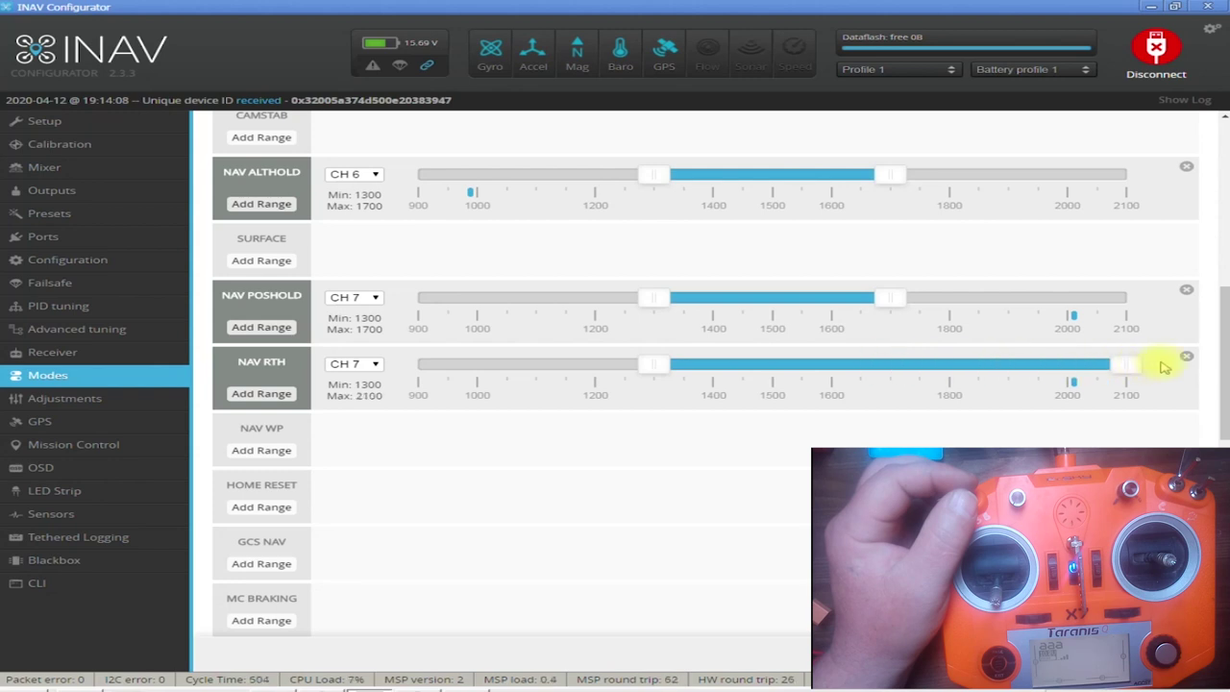
pyautogui.moveTo(655, 364); pyautogui.dragTo(892, 365)
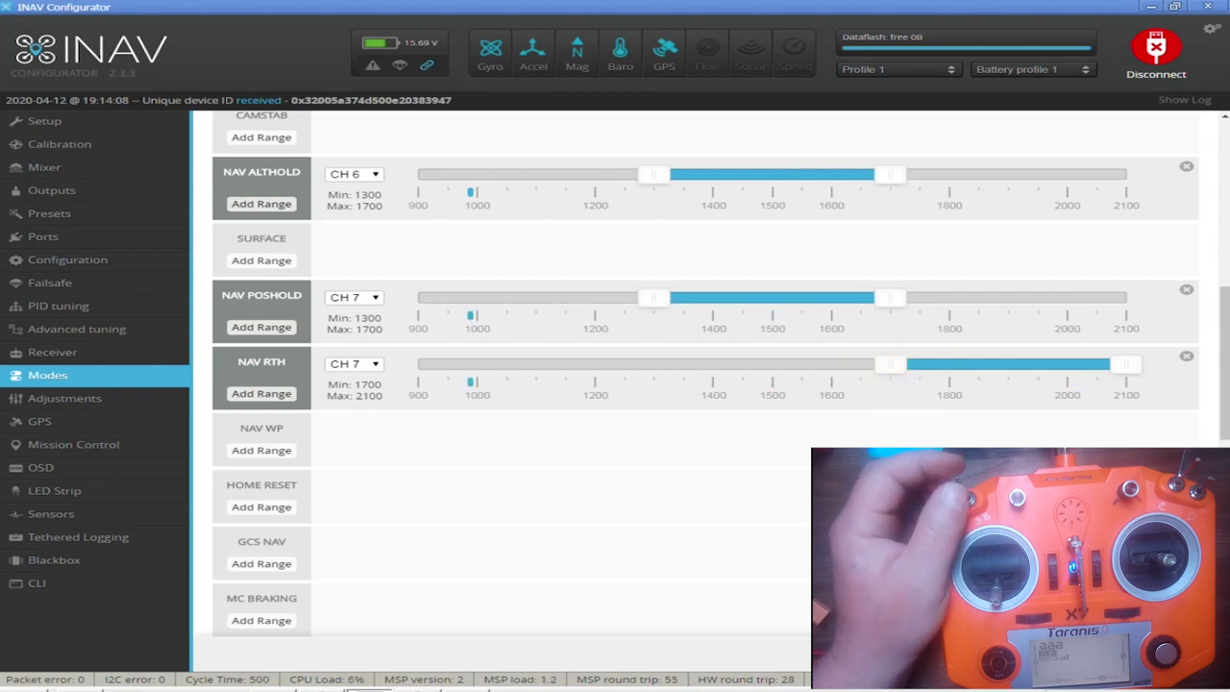
# Add a HOME RESET activation range of 1475 to 2100 on CH 10
pyautogui.scroll(-1, 536, 475)
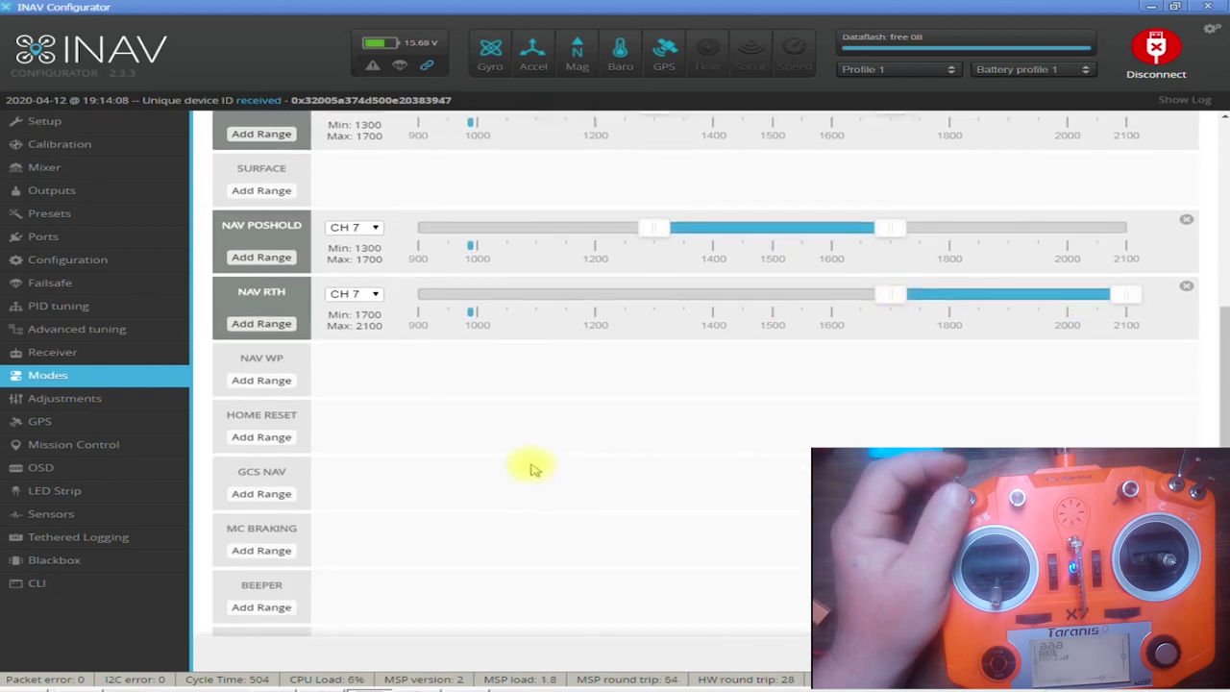
pyautogui.click(276, 437)
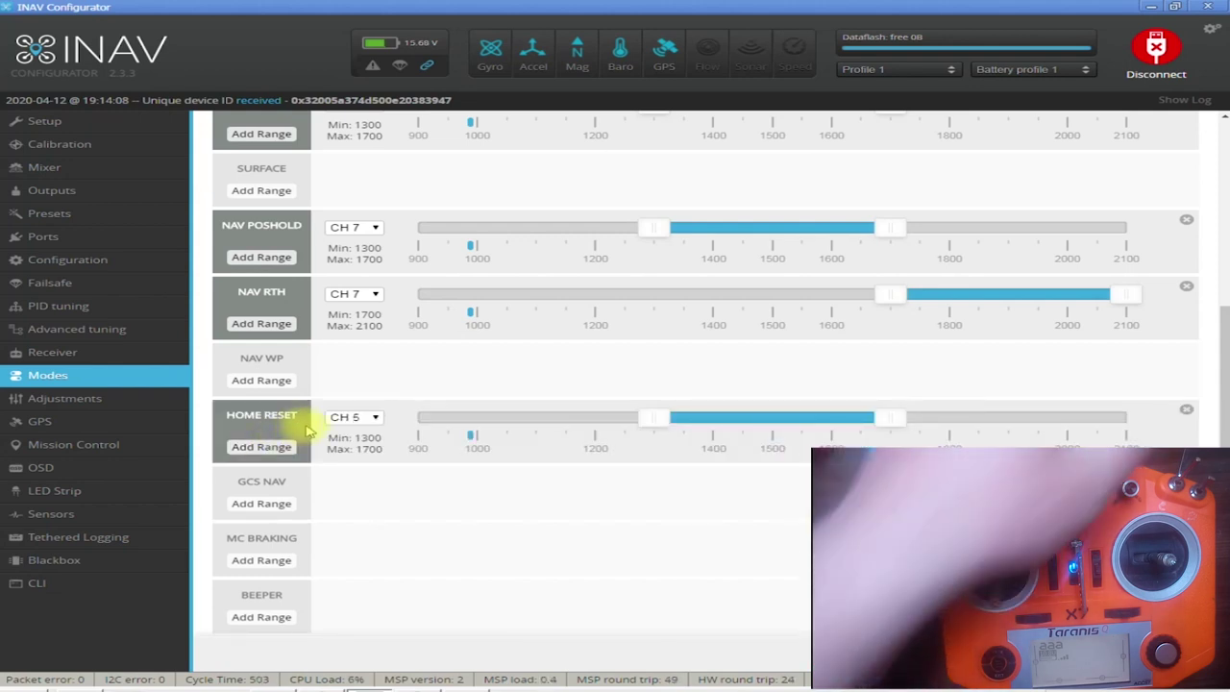
pyautogui.click(374, 417)
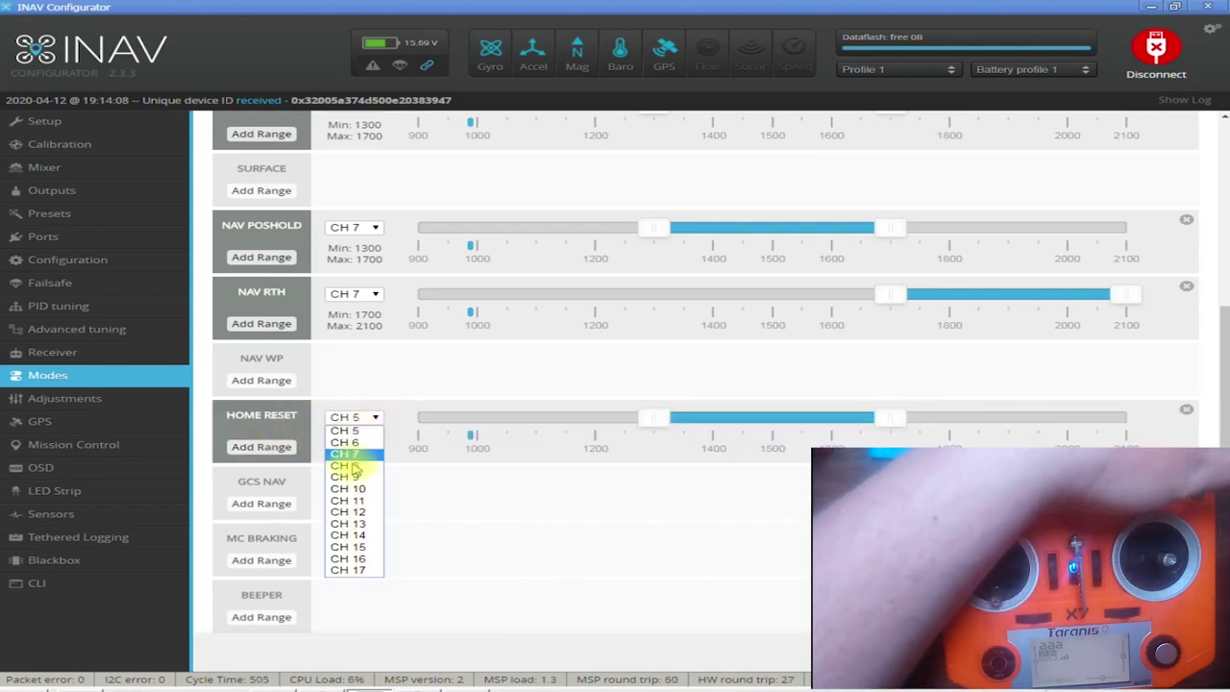
pyautogui.click(341, 488)
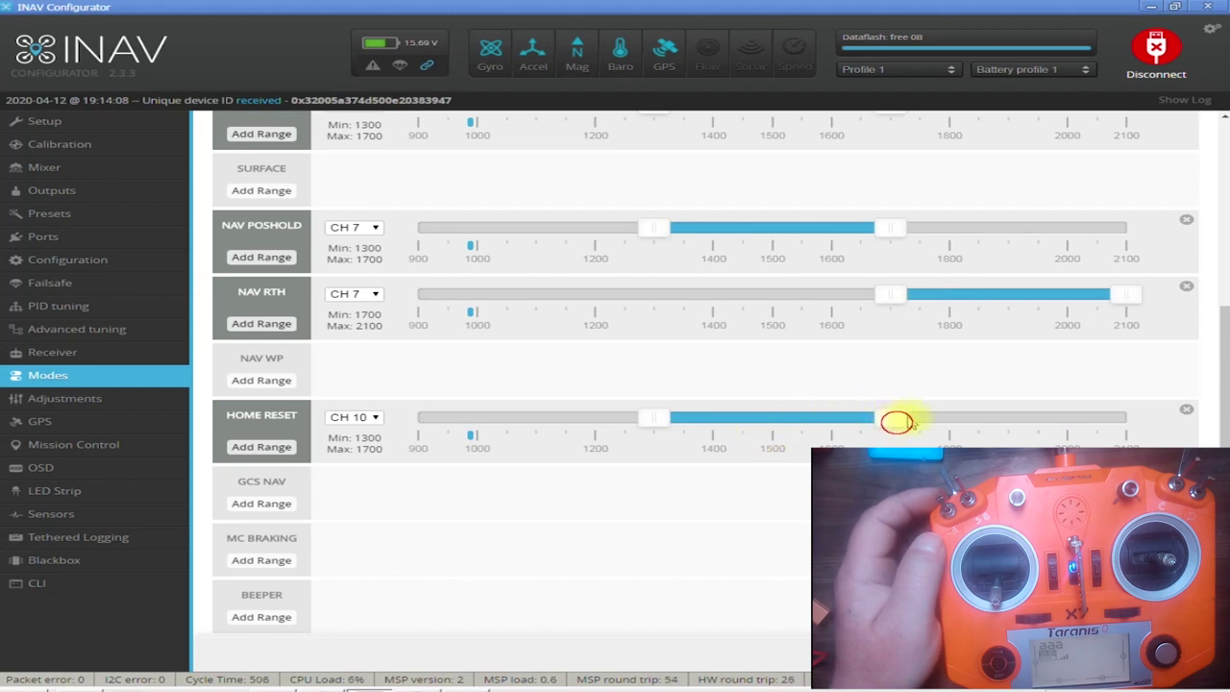
pyautogui.moveTo(896, 422); pyautogui.dragTo(1133, 419)
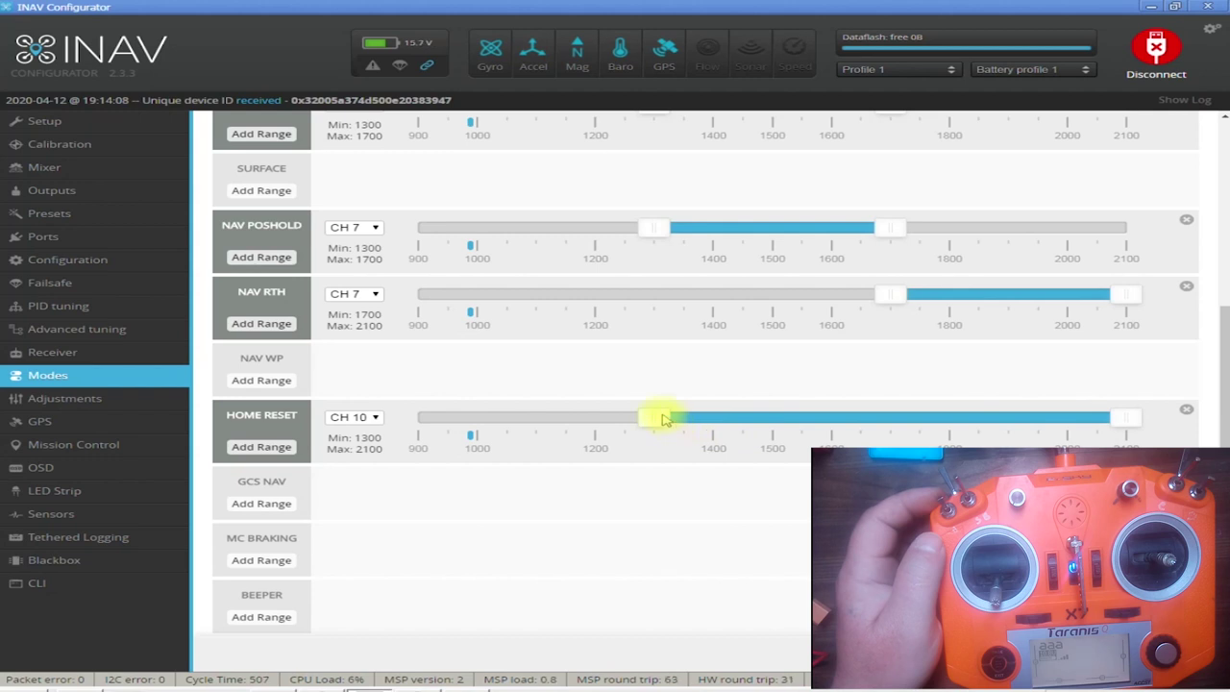
pyautogui.moveTo(663, 419); pyautogui.dragTo(733, 419)
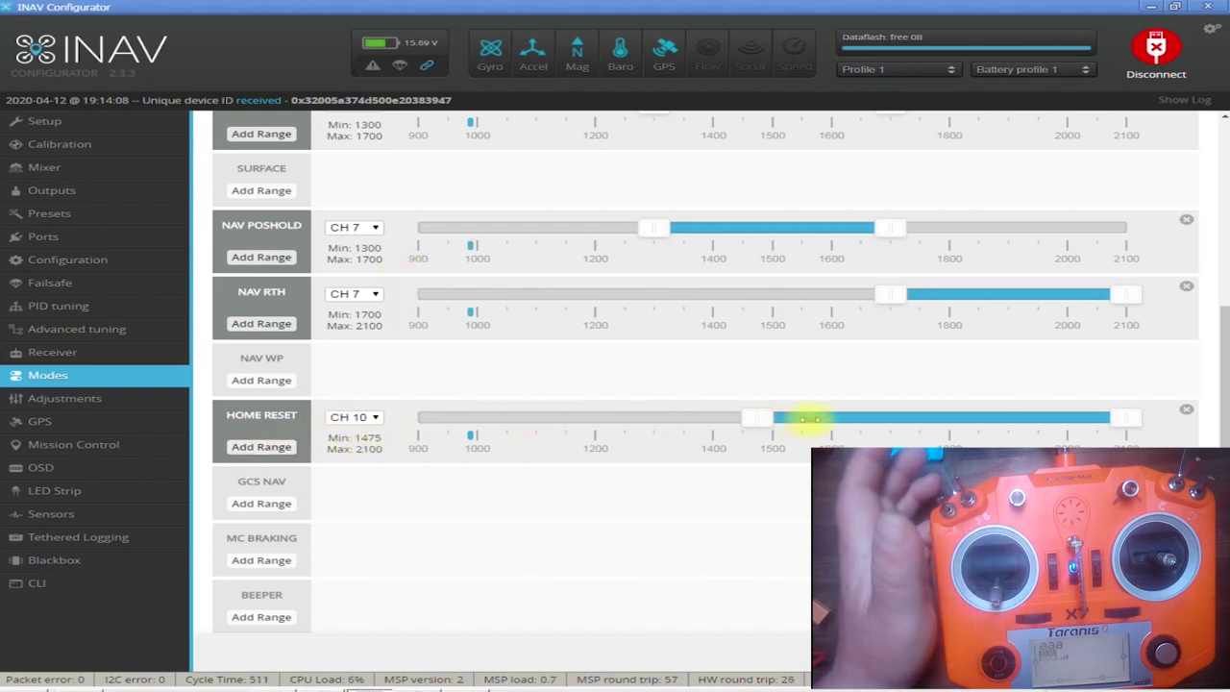
# Add an OSD ALT 1 activation range of 1300 to 1700 on CH 8
pyautogui.scroll(-10, 253, 497)
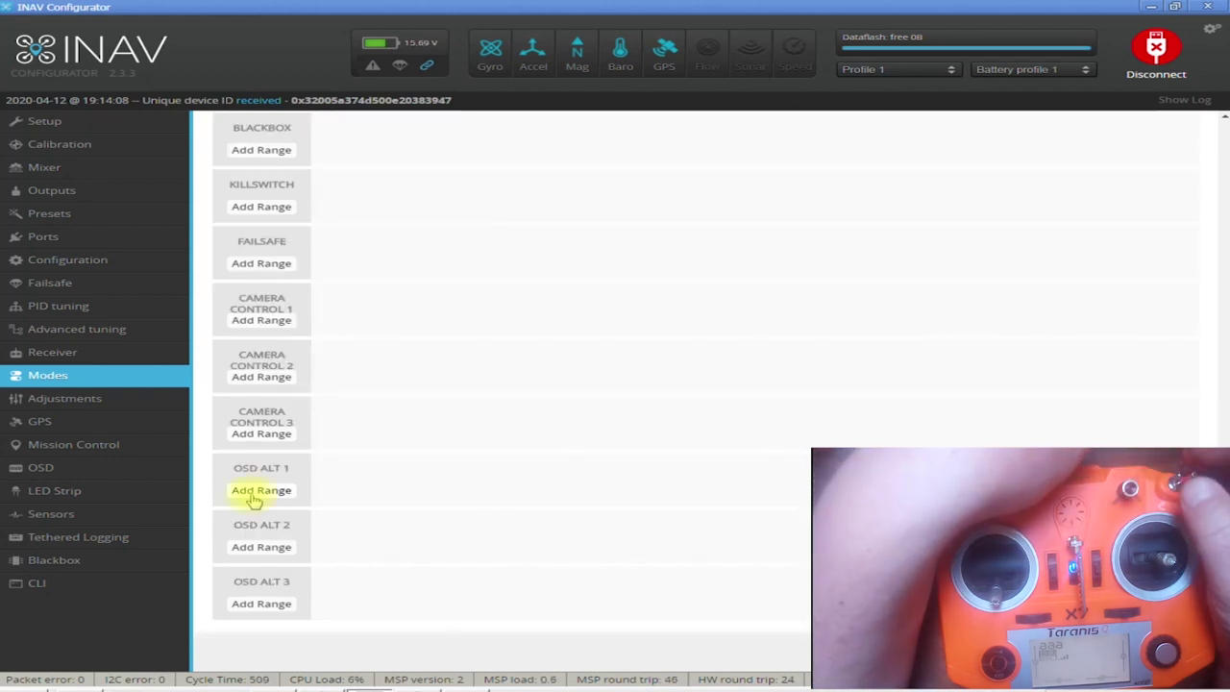
pyautogui.click(253, 495)
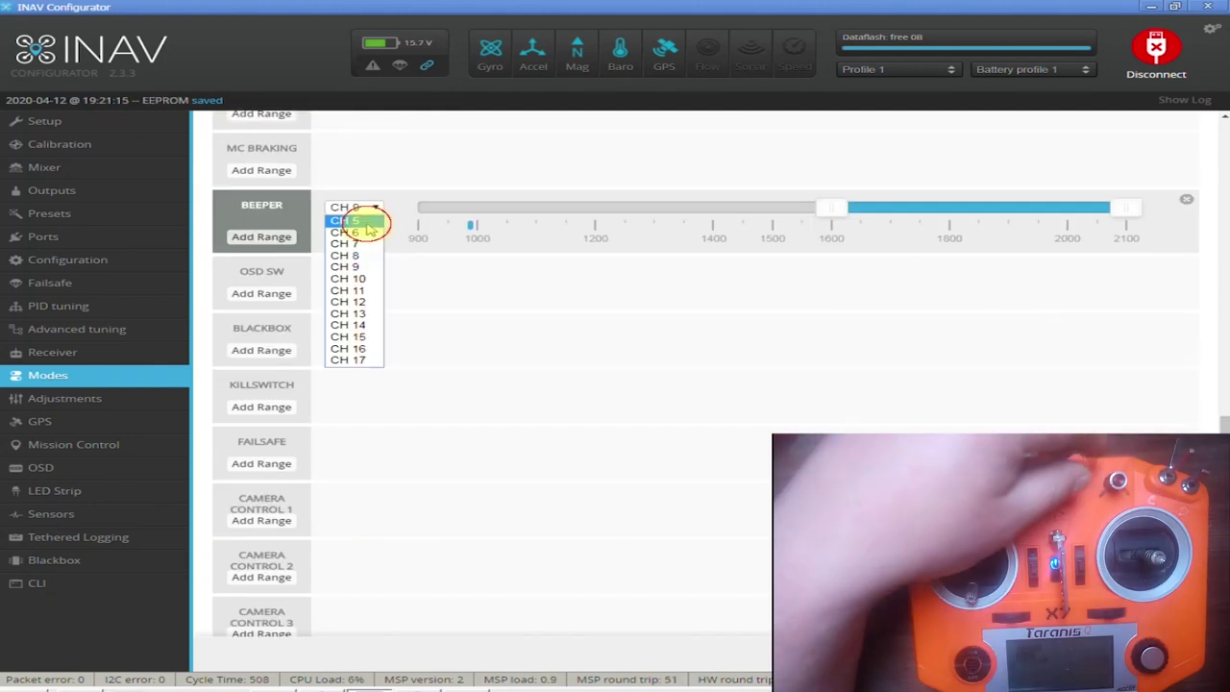
# Assign the BEEPER mode to CH 11 with an activation range of 1875 to 2100
pyautogui.click(363, 225)
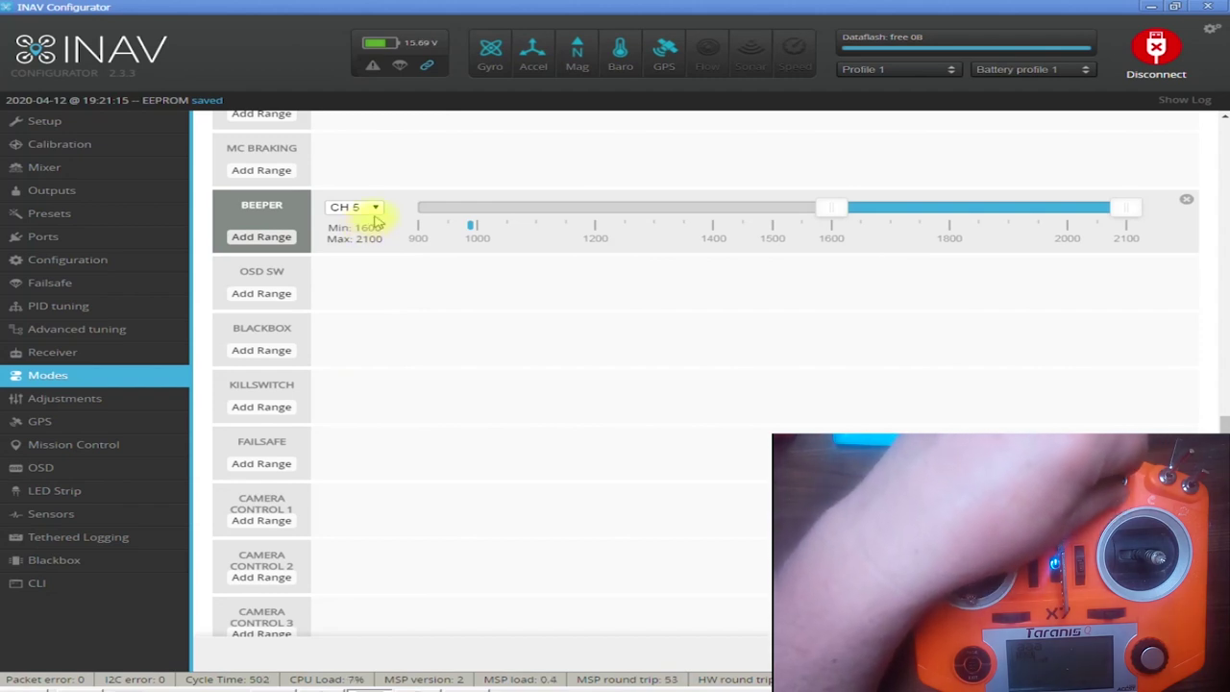
pyautogui.click(371, 208)
pyautogui.click(383, 281)
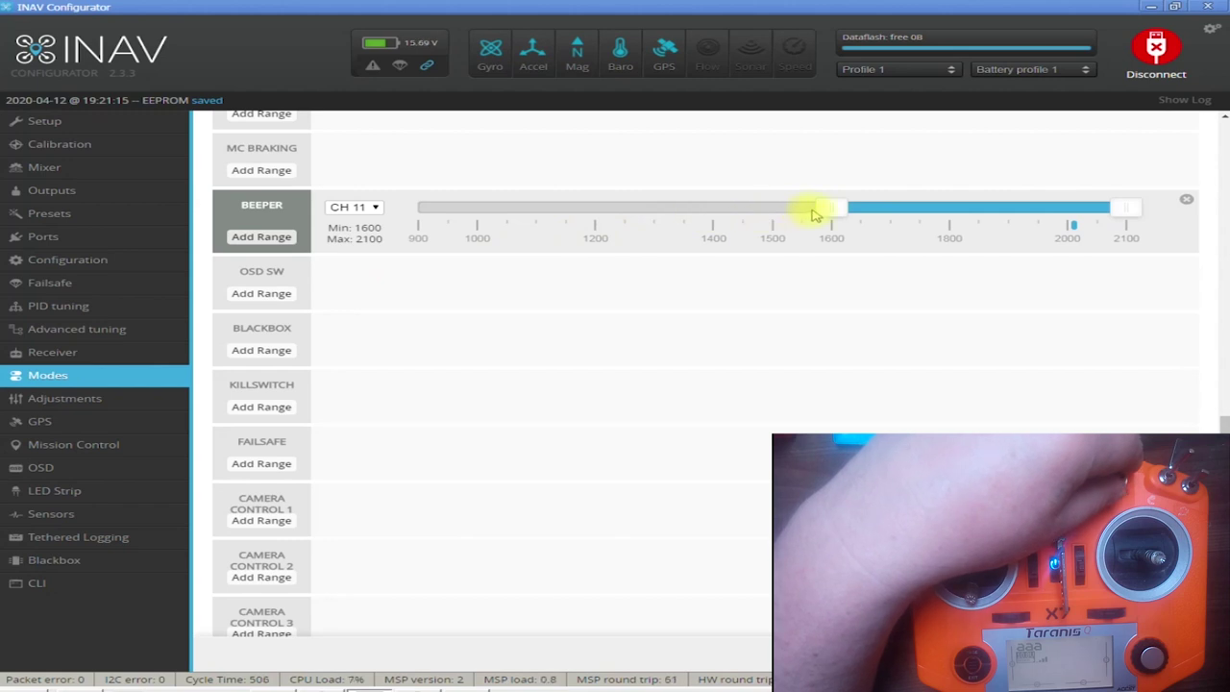
pyautogui.moveTo(833, 208); pyautogui.dragTo(966, 209)
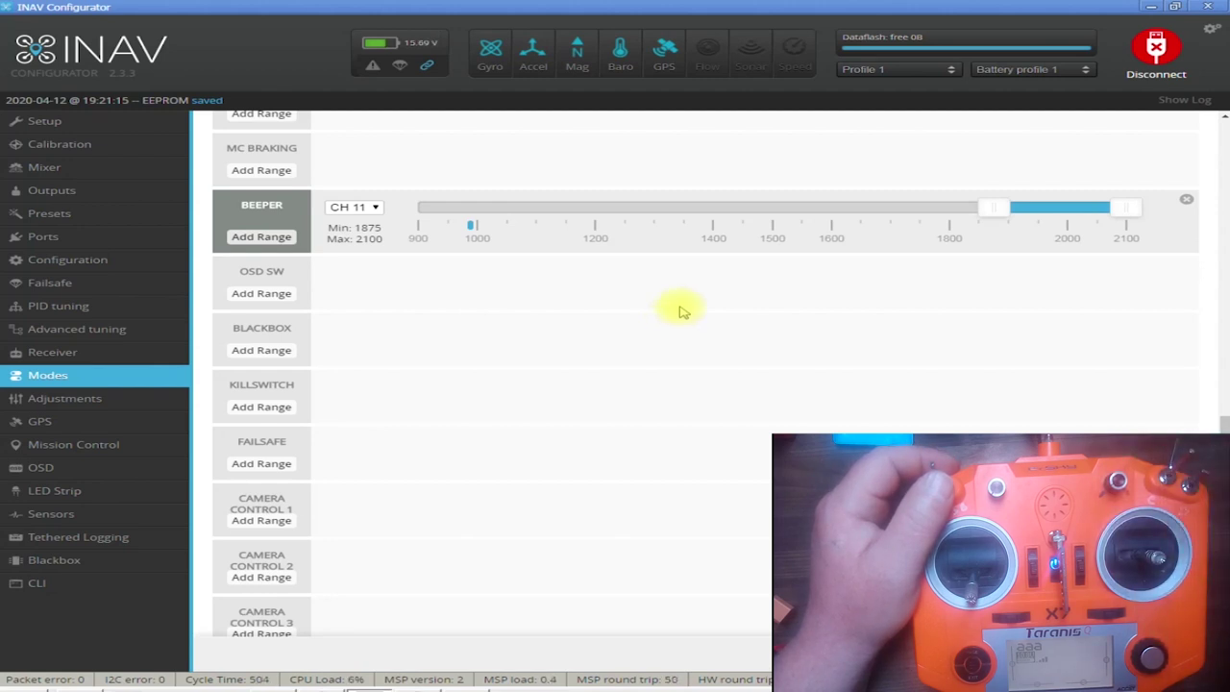
pyautogui.scroll(2, 679, 310)
pyautogui.scroll(-4, 678, 311)
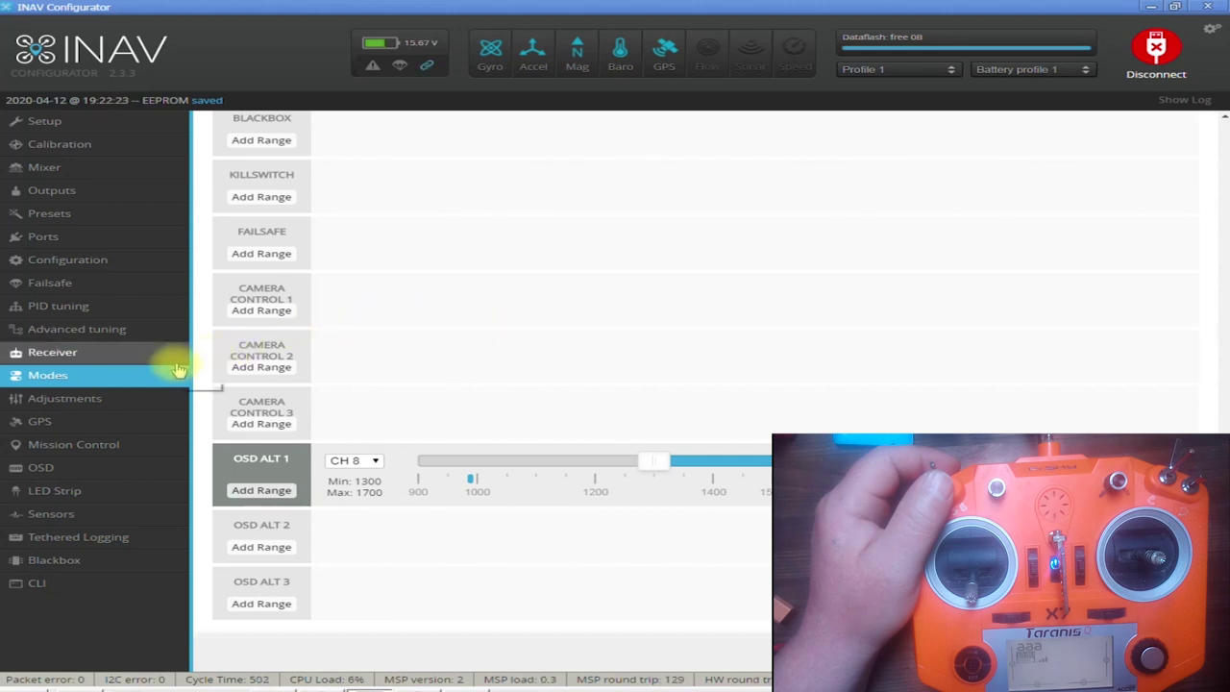
# Set the two CH 9 VTX power level adjustment ranges to 900–1325 and 1650–2100, keeping VTX power level Adjustment as the applied function
pyautogui.click(82, 397)
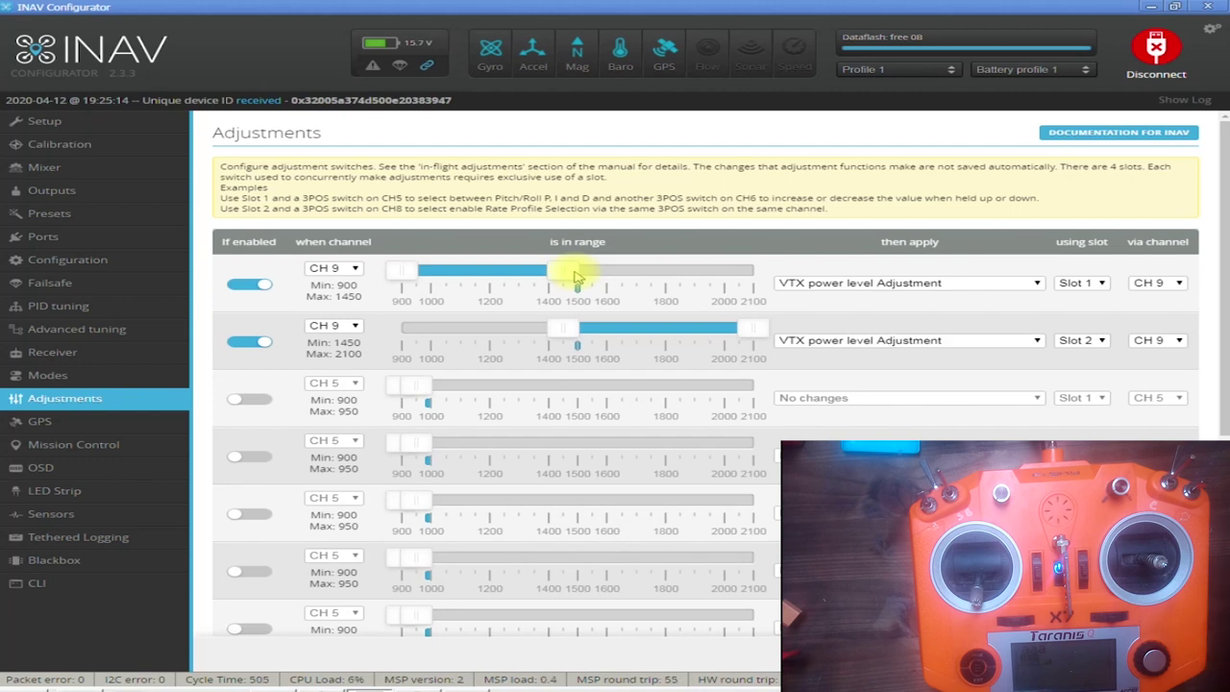
pyautogui.moveTo(577, 277); pyautogui.dragTo(546, 273)
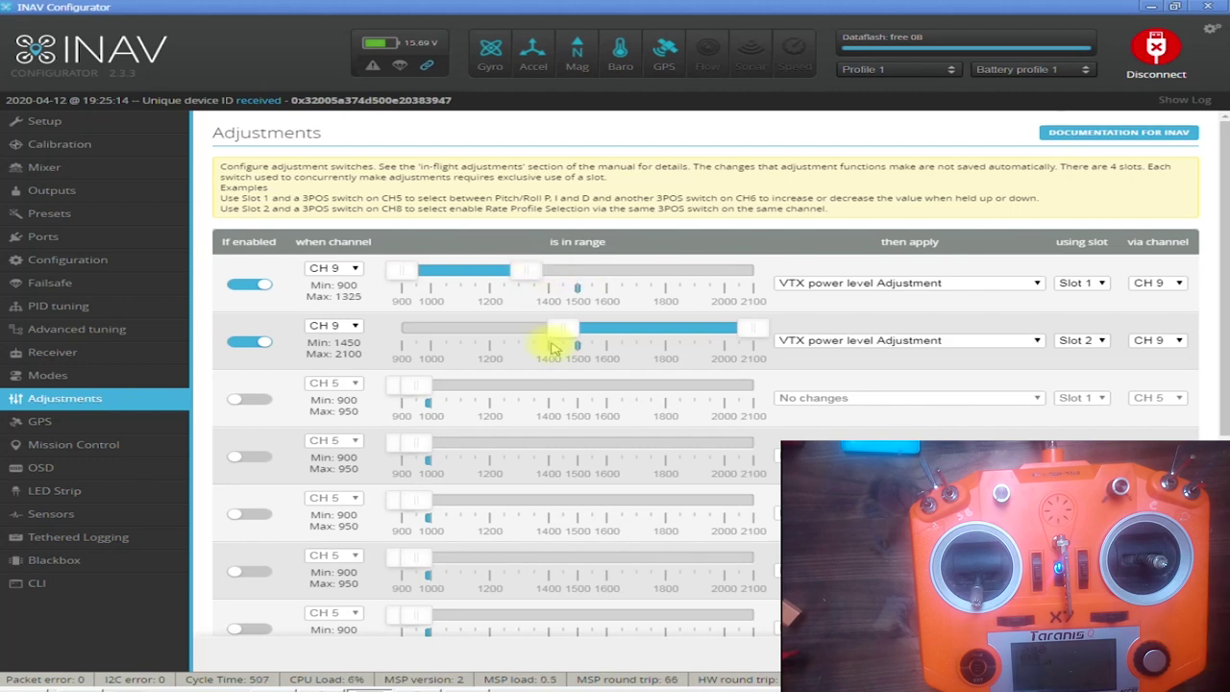
pyautogui.moveTo(562, 329); pyautogui.dragTo(634, 329)
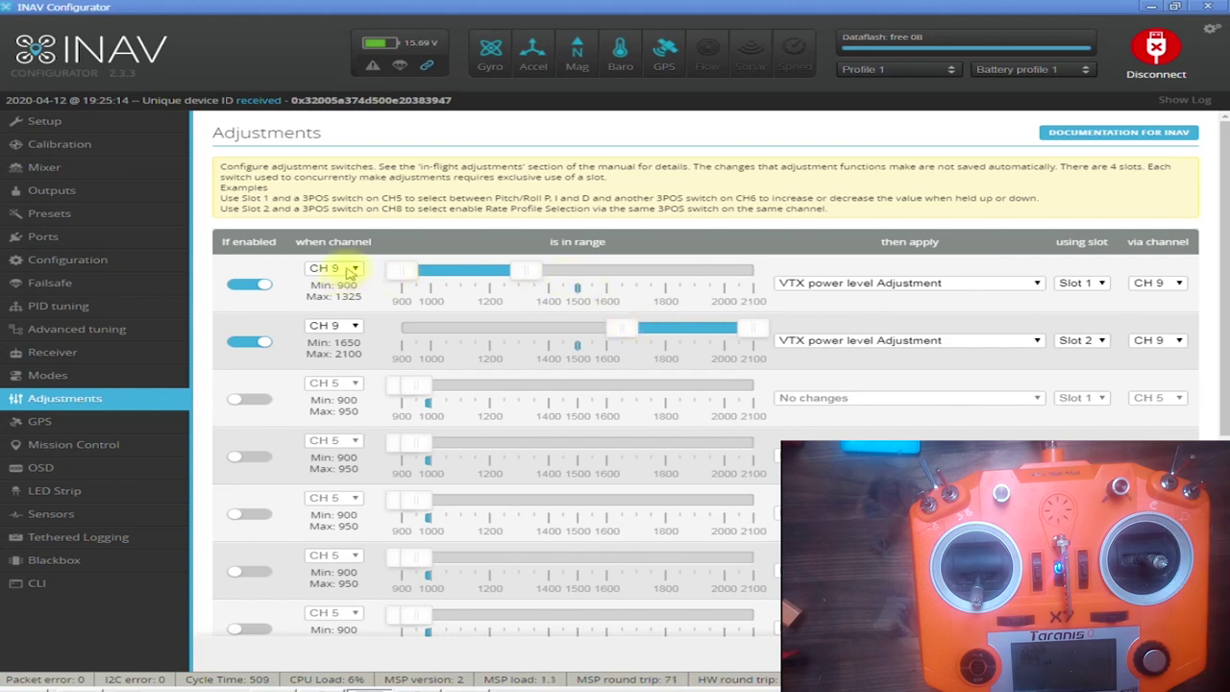
pyautogui.click(928, 285)
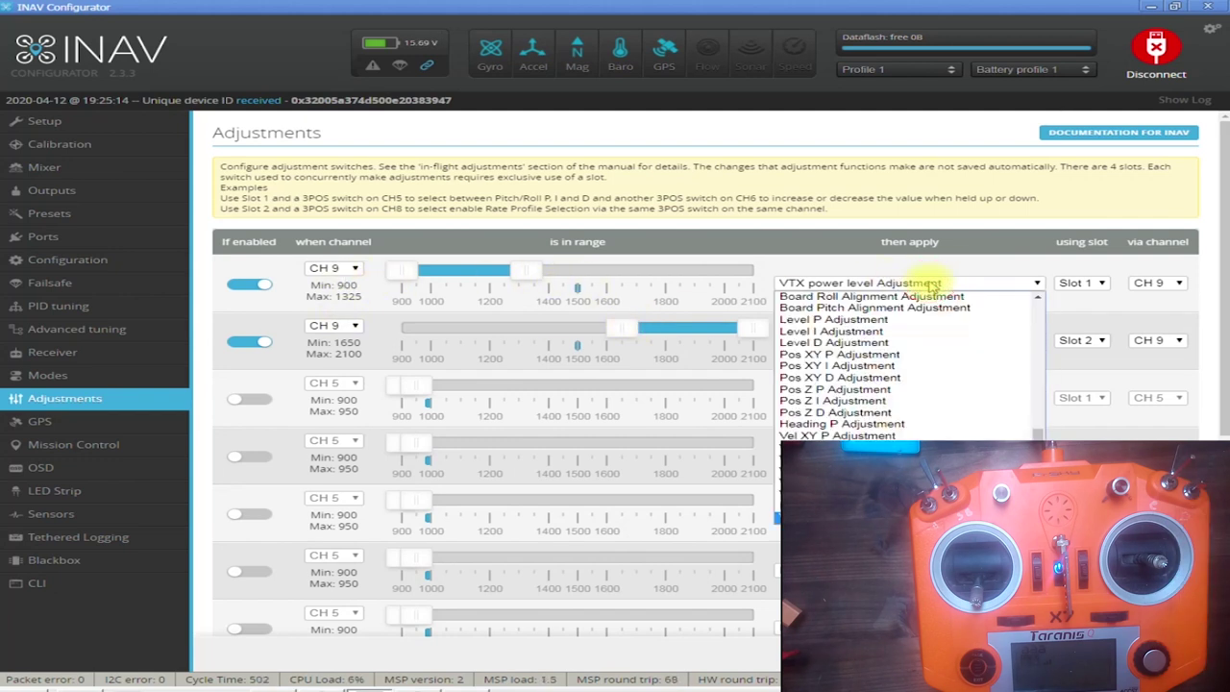
pyautogui.click(930, 286)
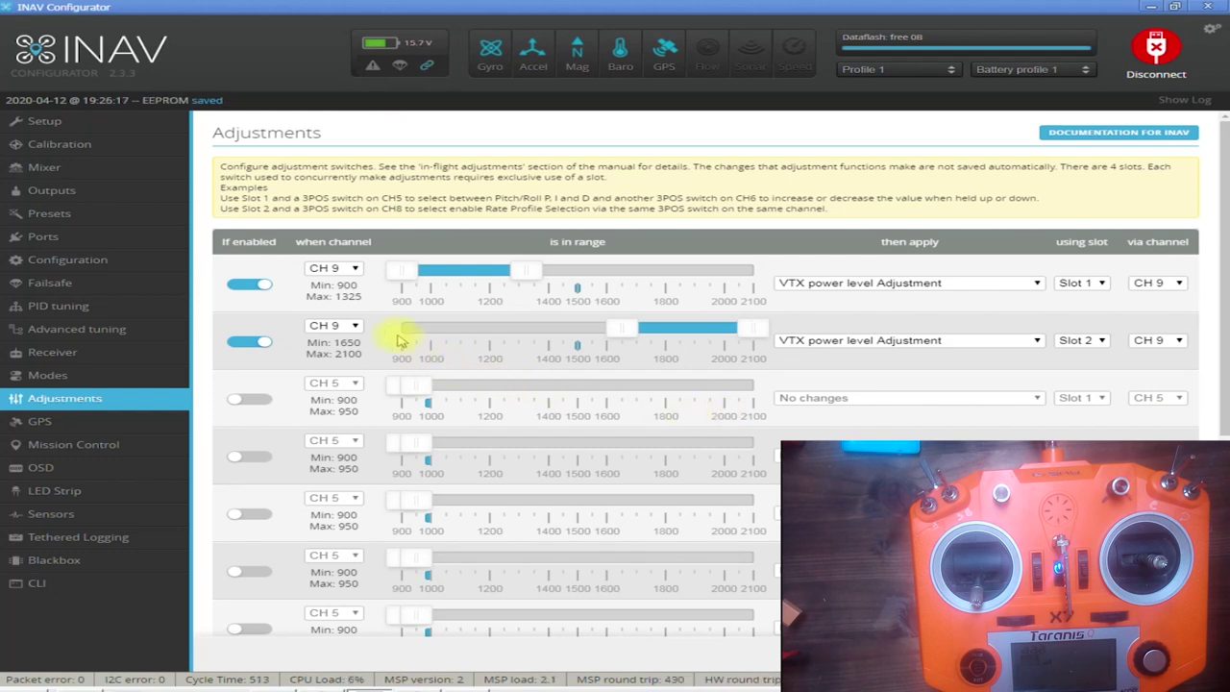
# Review the VTX settings in the configuration, including the options for using low power while the craft is disarmed
pyautogui.click(111, 261)
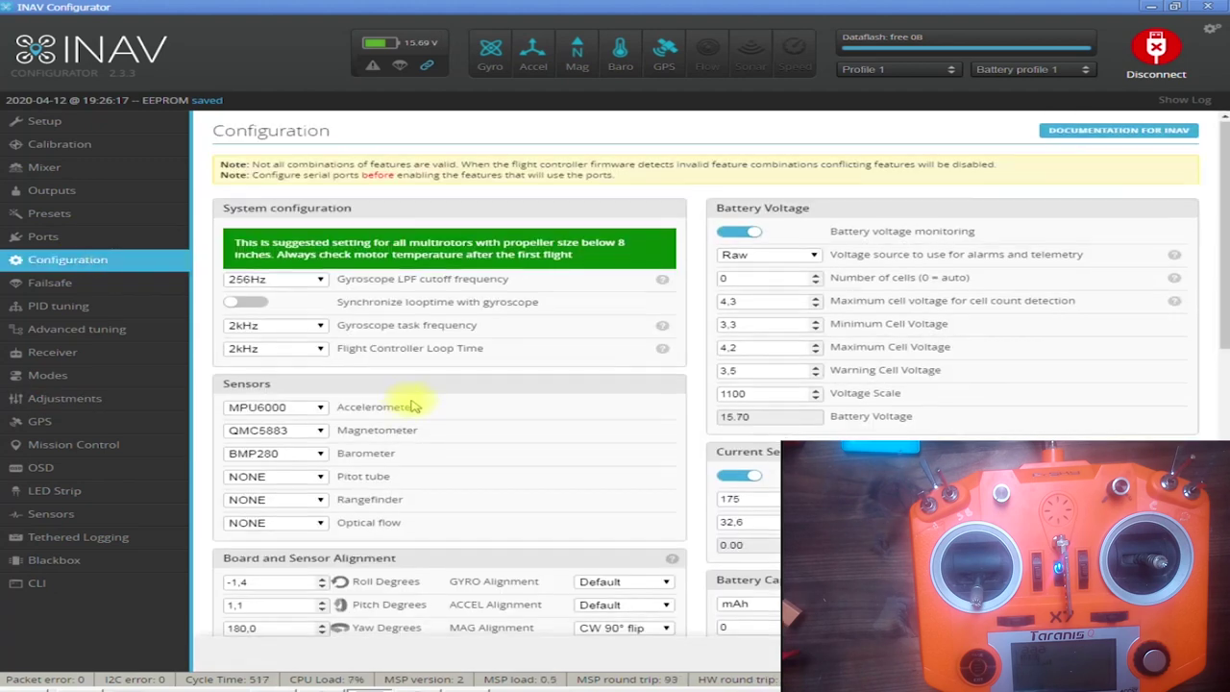
pyautogui.scroll(-2, 413, 403)
pyautogui.scroll(-4, 413, 404)
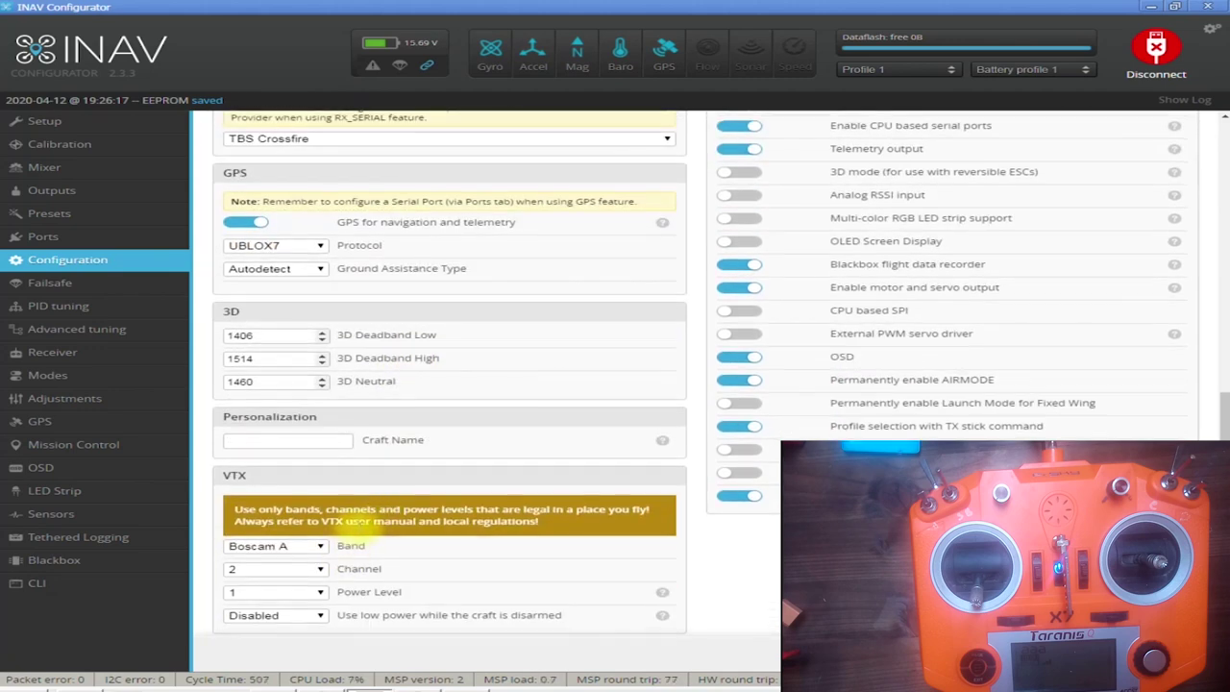
pyautogui.click(300, 598)
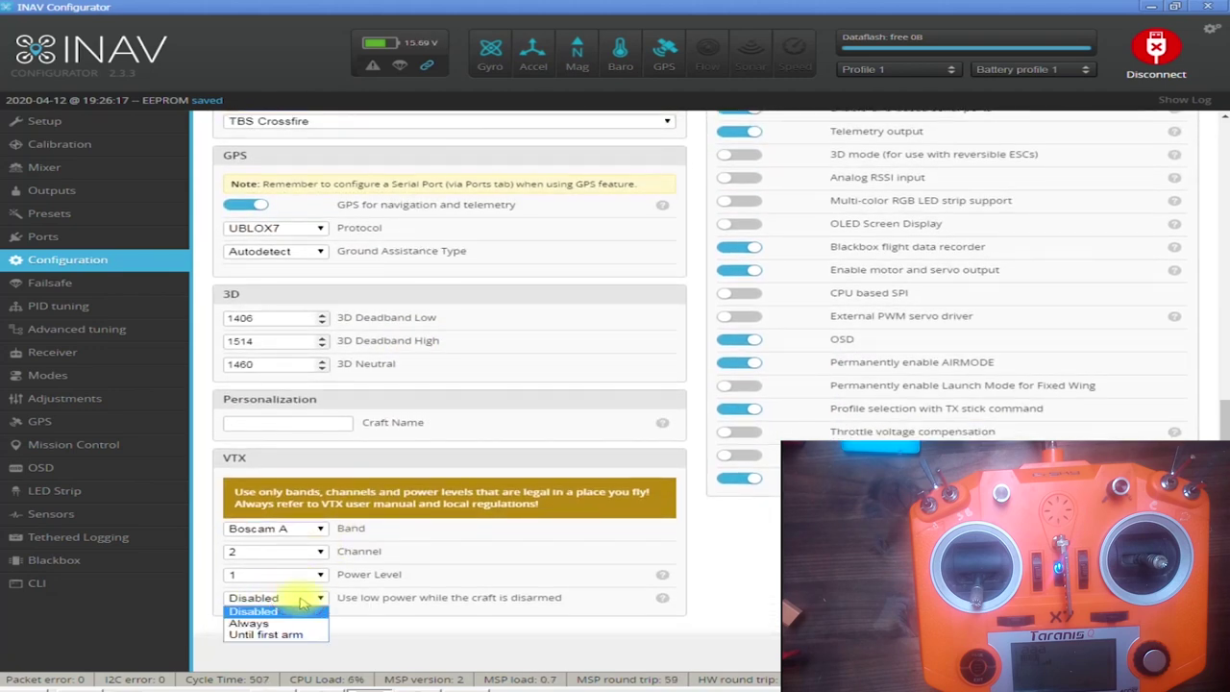
pyautogui.click(298, 600)
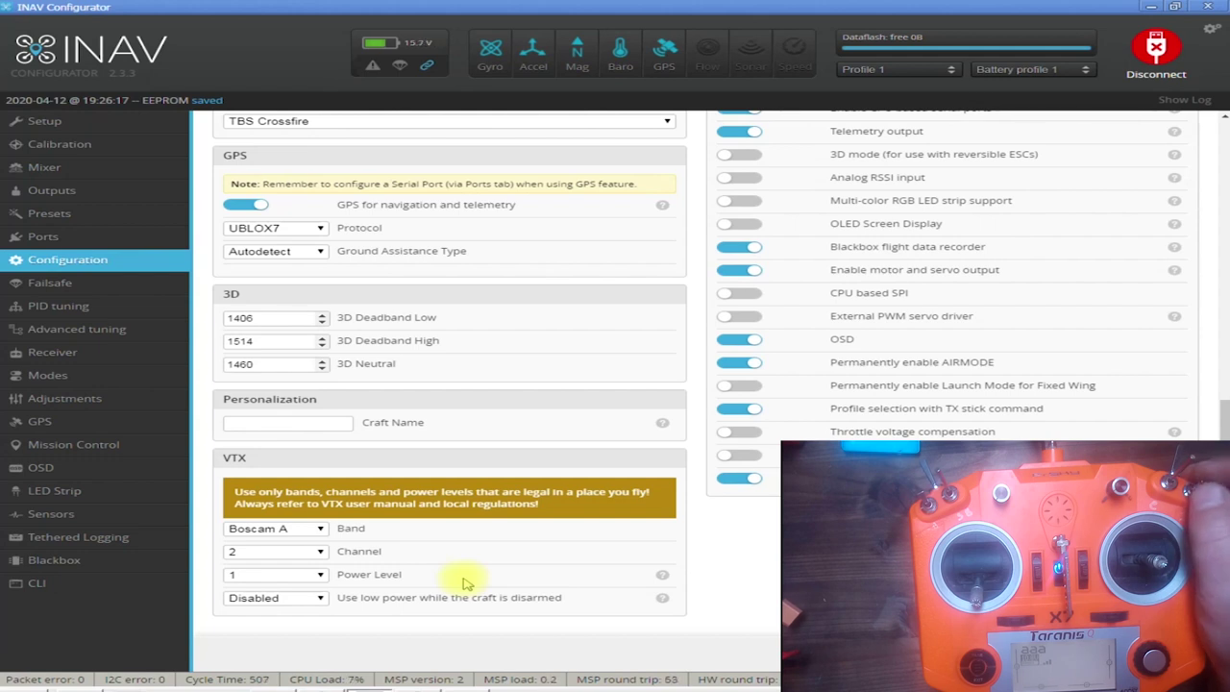
# Review the mode ranges, the adjustment ranges, the GPS status and the Mission Control map
pyautogui.click(100, 373)
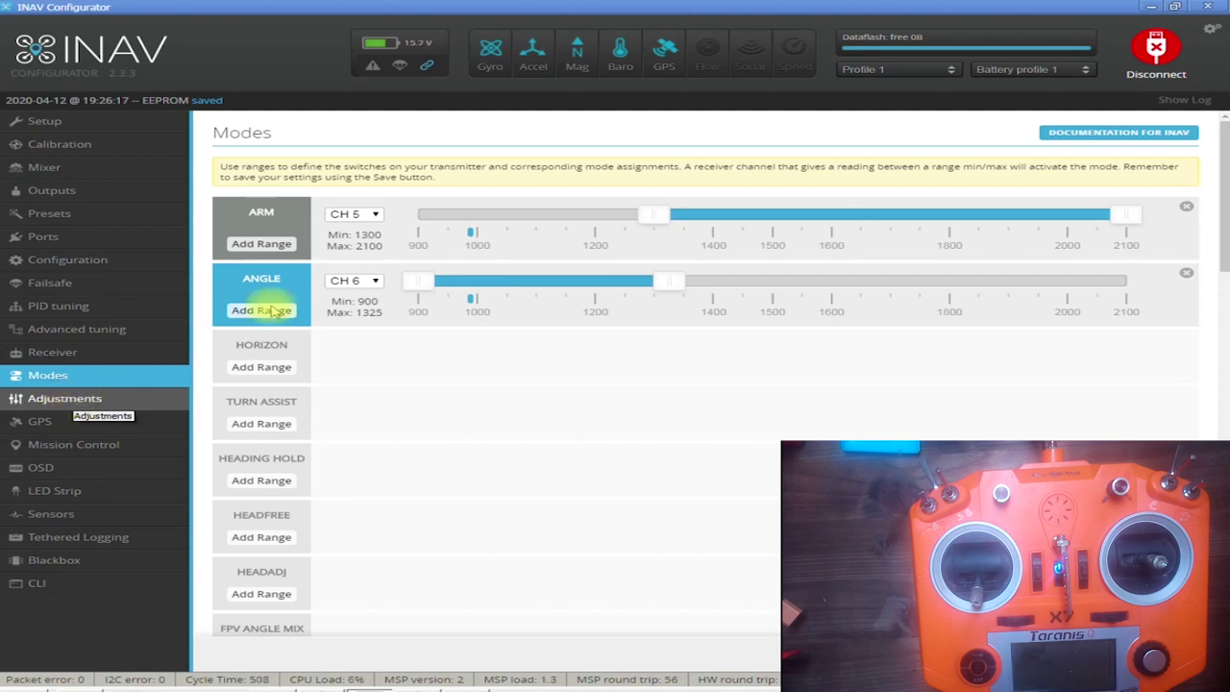
pyautogui.click(99, 397)
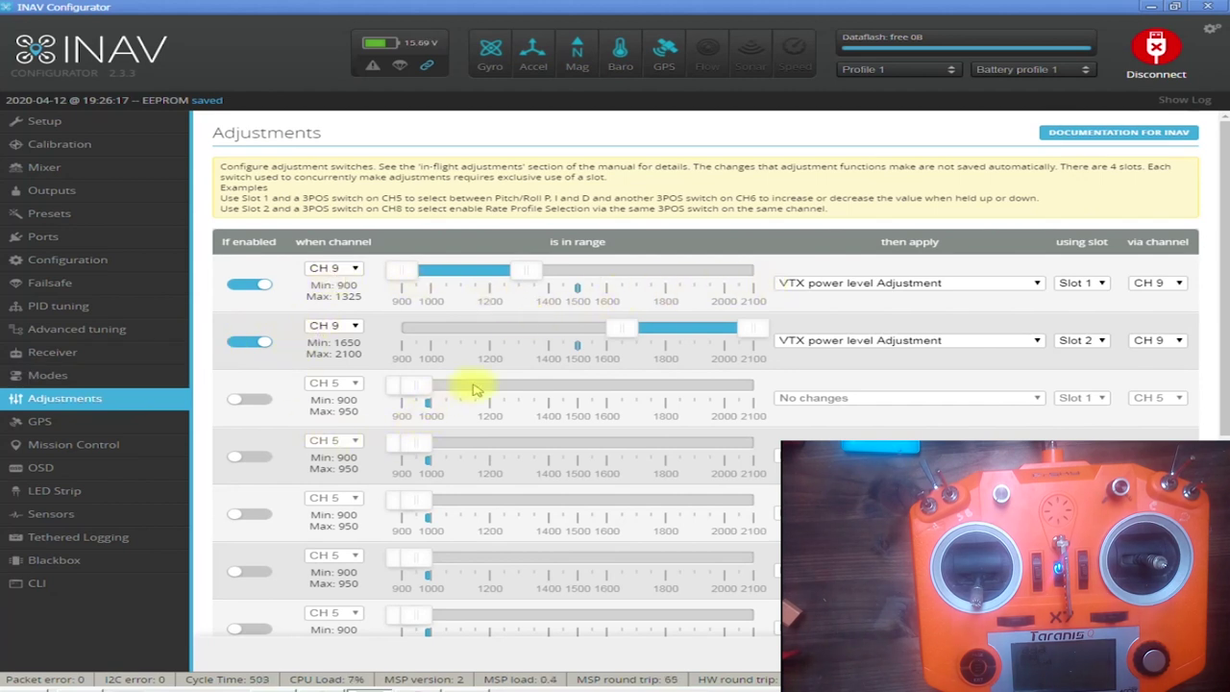
pyautogui.click(140, 423)
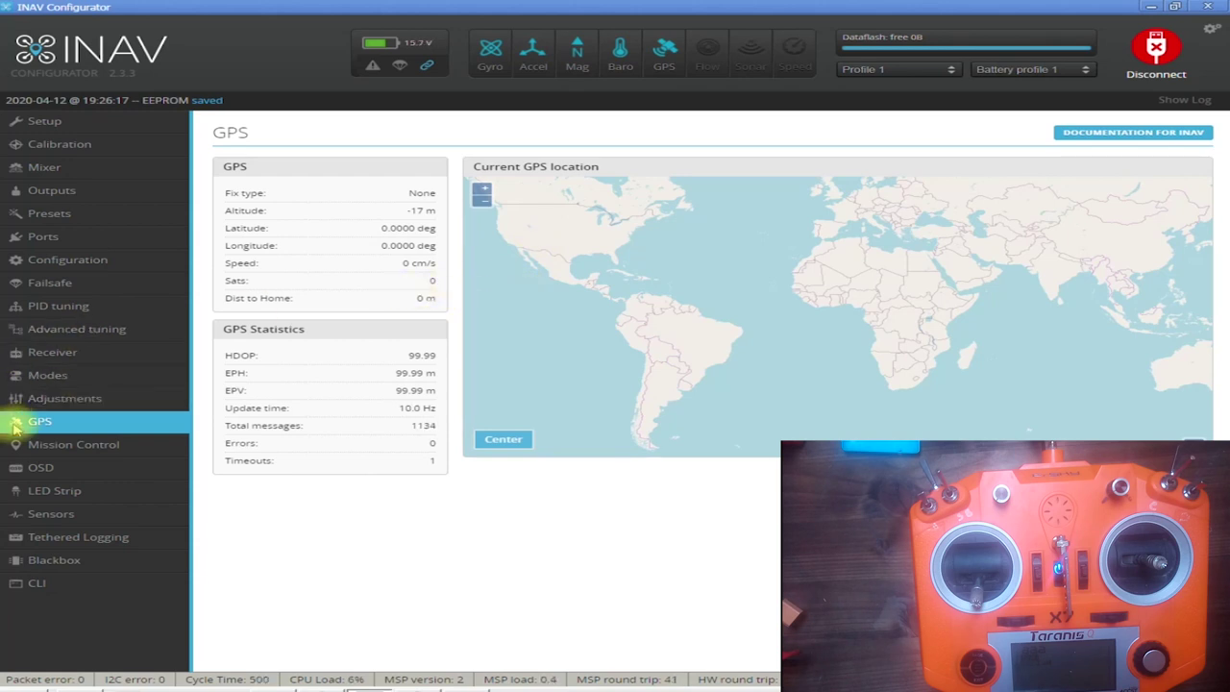
pyautogui.click(104, 444)
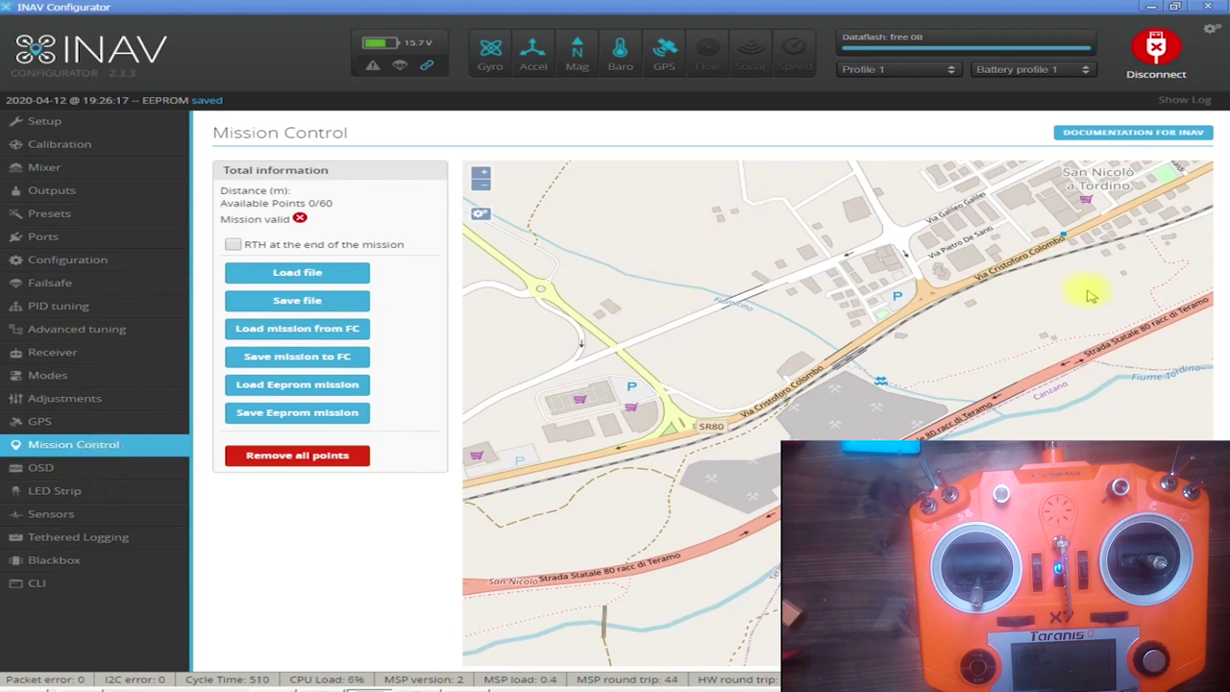
# Enable RSSI and Battery Voltage in the OSD default layout, placing RSSI in the preview's upper right corner and the voltage in its lower left
pyautogui.click(152, 477)
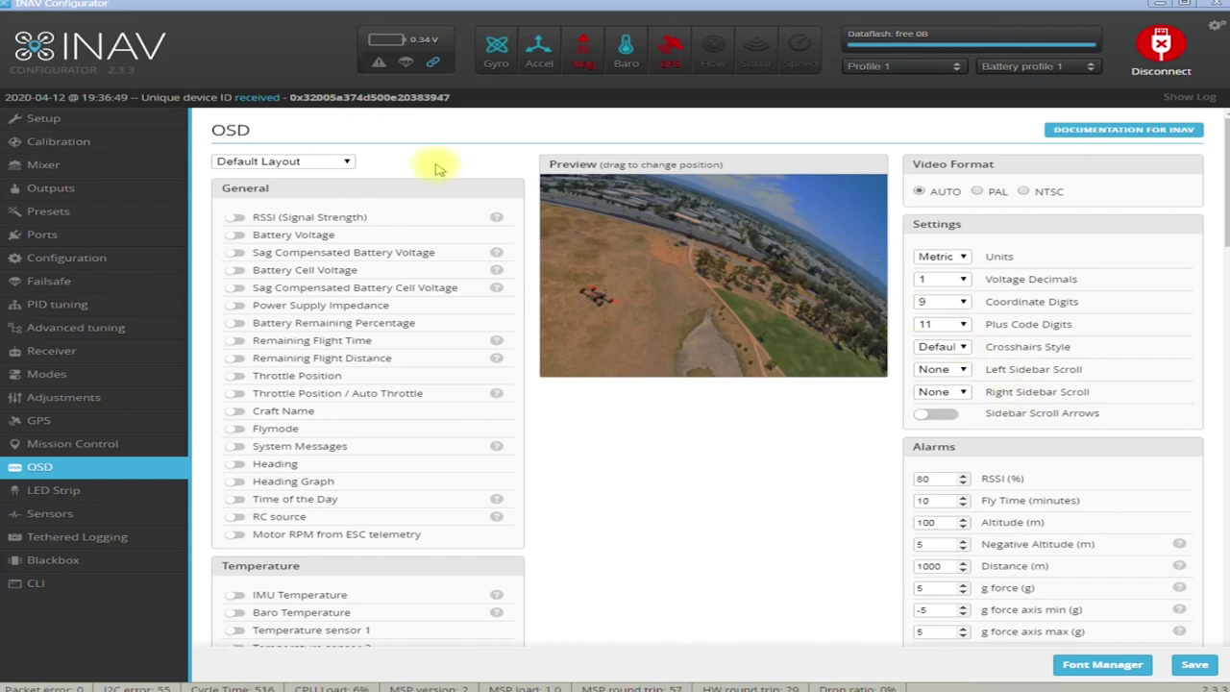
pyautogui.click(295, 165)
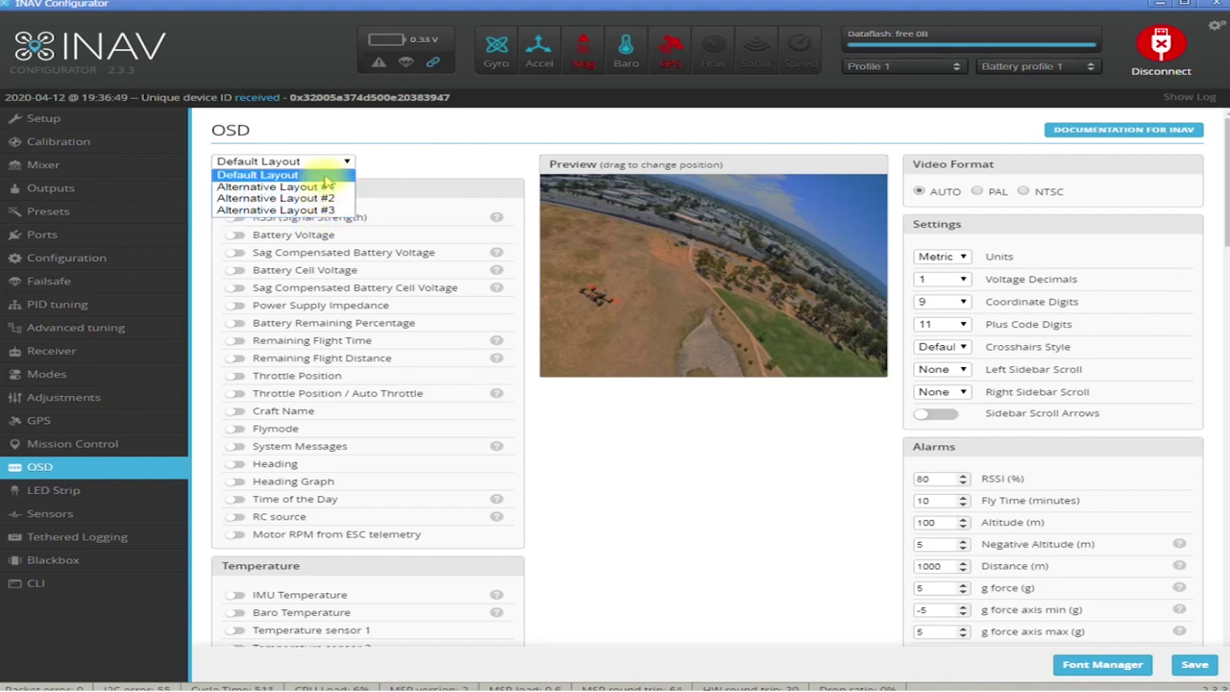
pyautogui.click(406, 164)
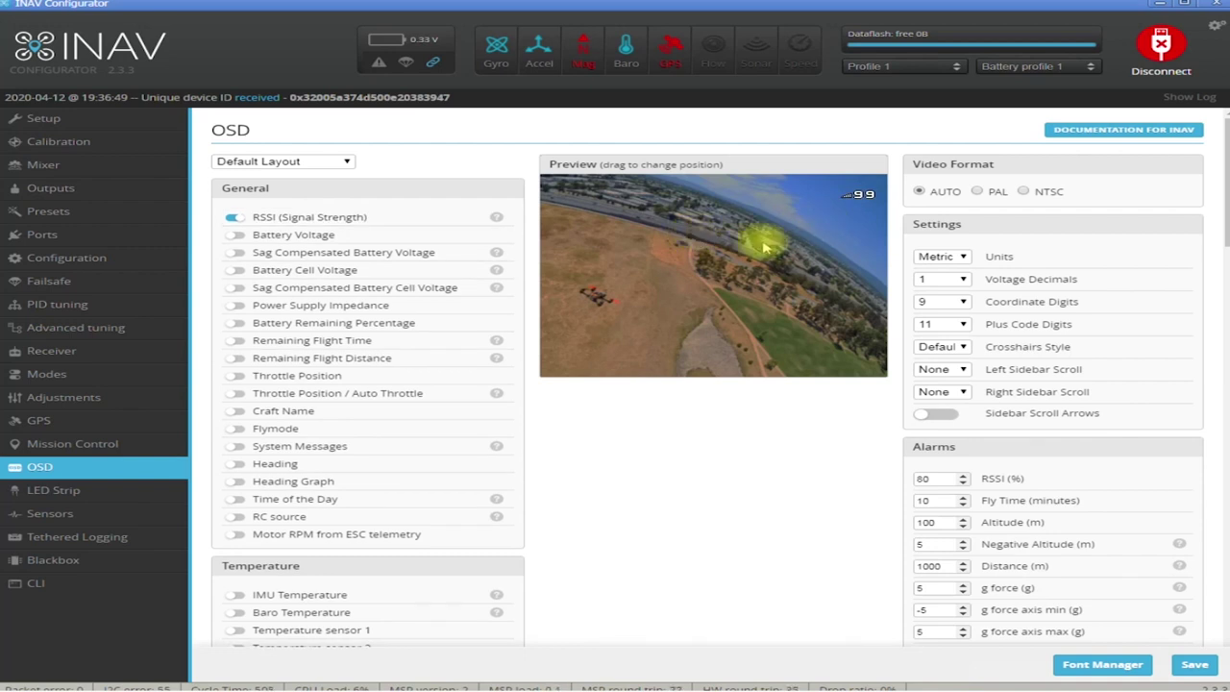
pyautogui.moveTo(711, 233); pyautogui.dragTo(869, 197)
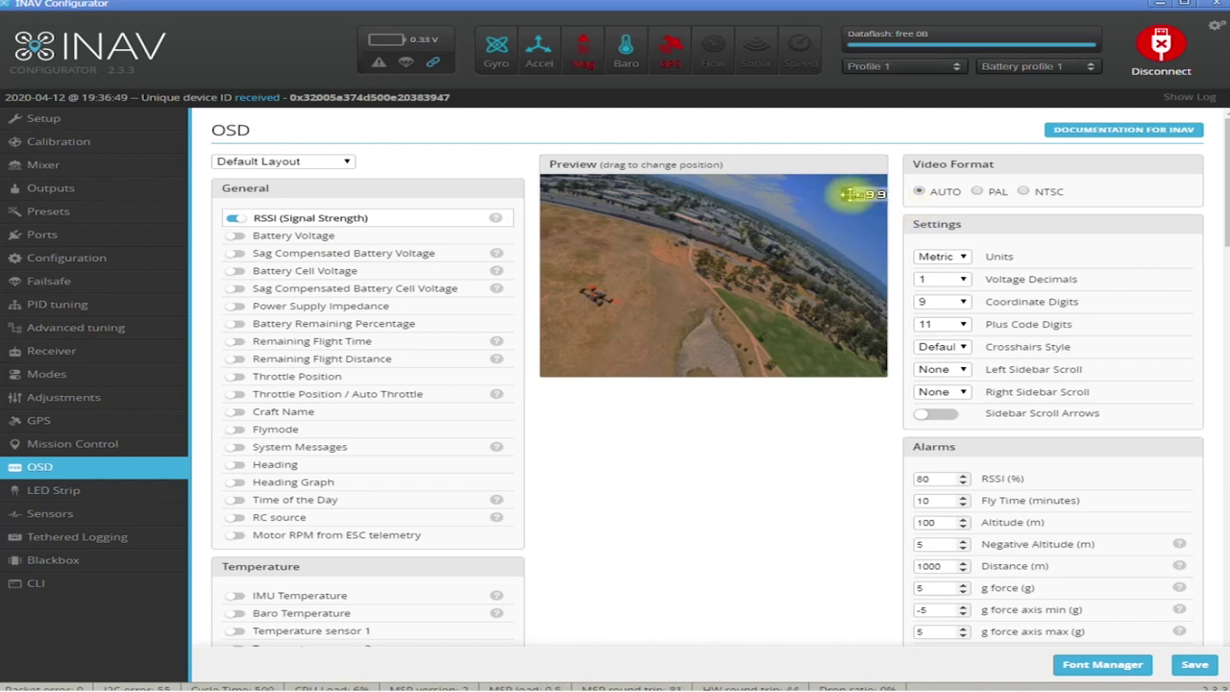
pyautogui.click(235, 236)
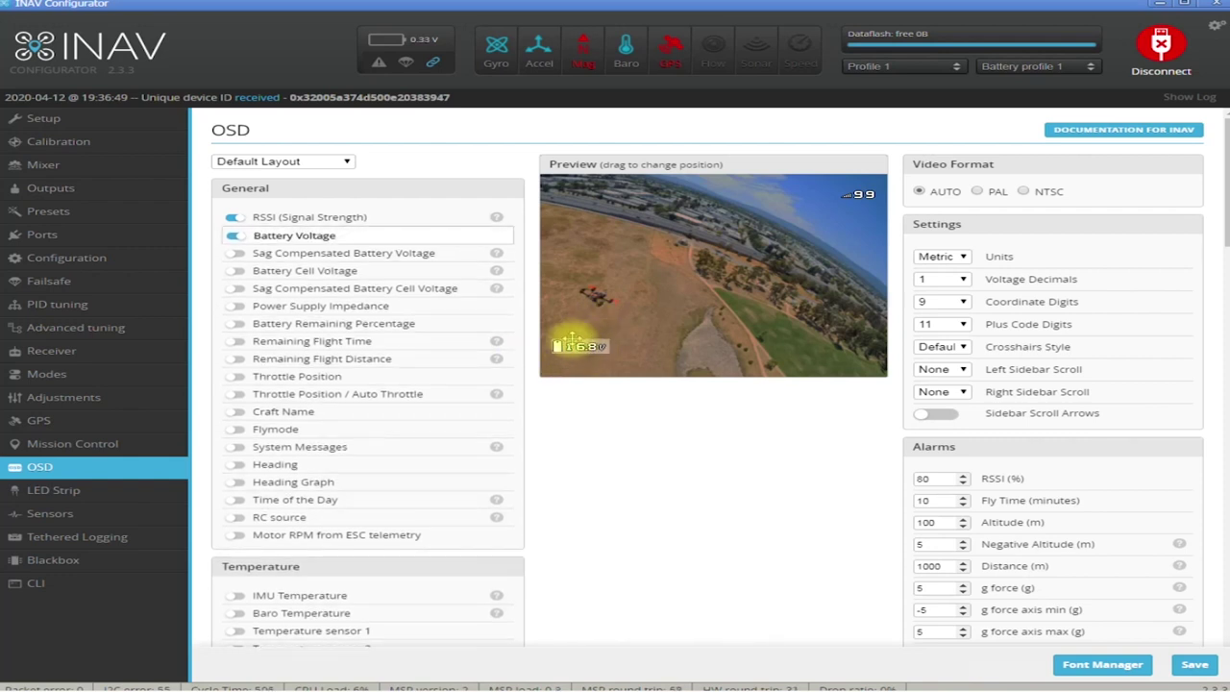
# Try the Battery Cell Voltage element alongside the battery voltage in the OSD preview, and turn it off again
pyautogui.click(237, 271)
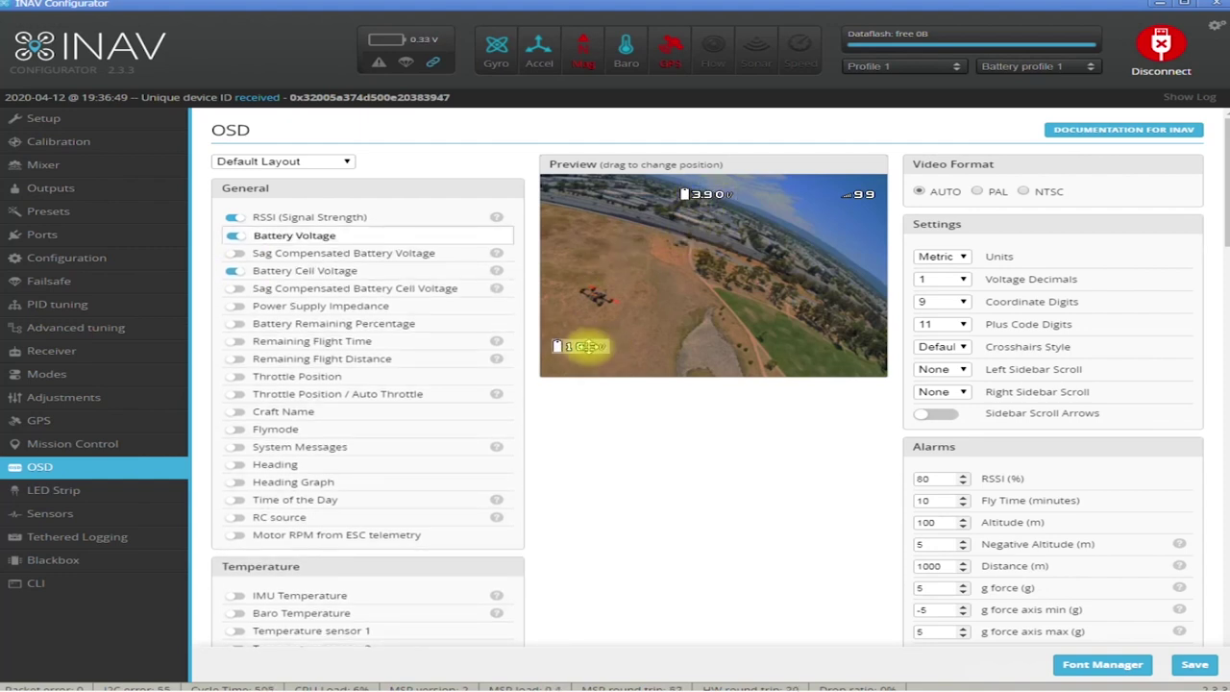
pyautogui.moveTo(588, 347); pyautogui.dragTo(678, 223)
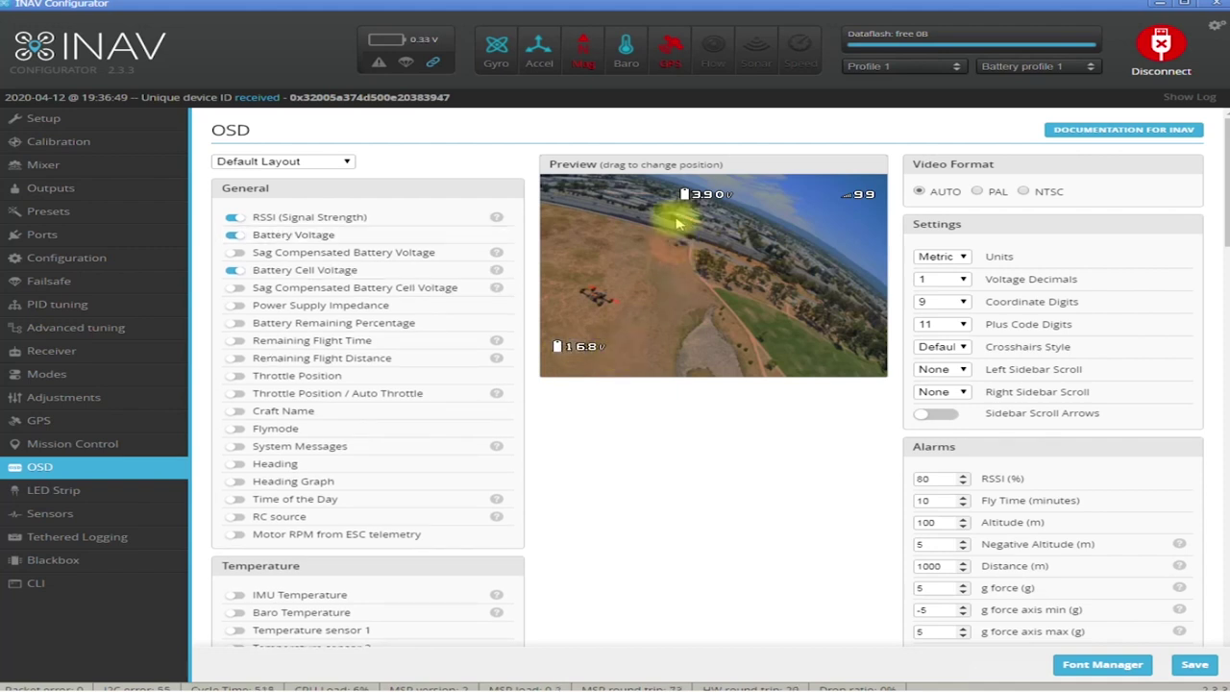
pyautogui.click(234, 270)
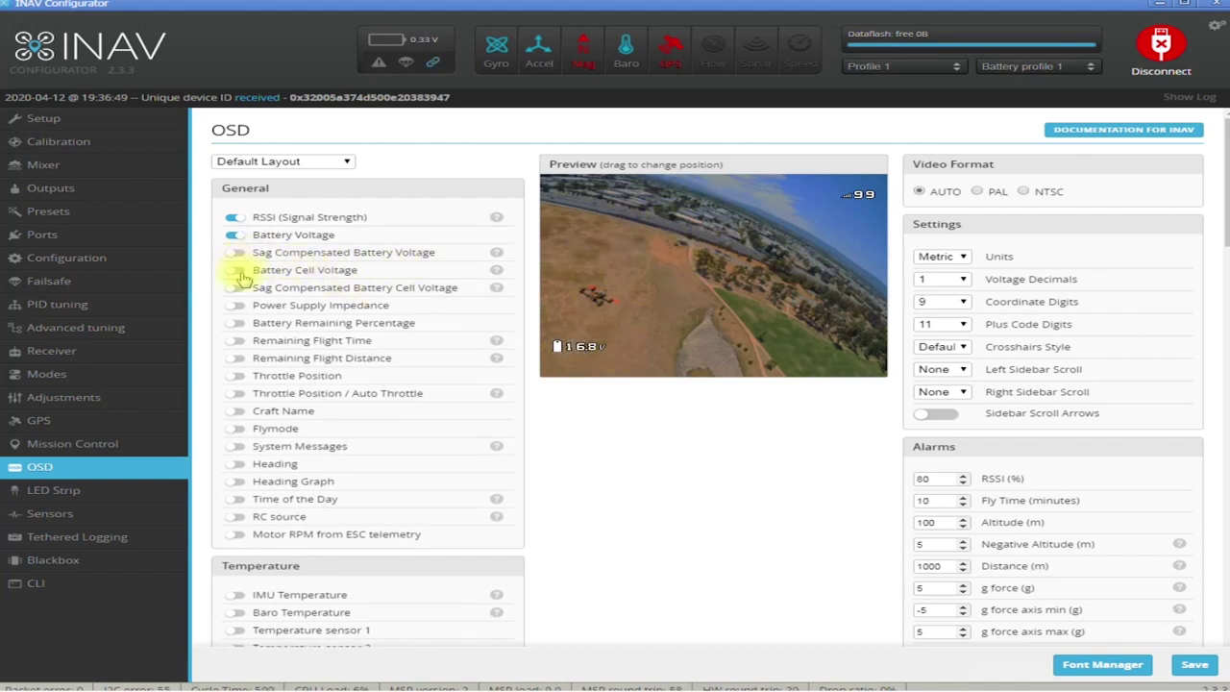
# Enable the Flymode, System Messages, Motor RPM from ESC telemetry and Throttle Position / Auto Throttle elements in the OSD layout
pyautogui.scroll(-3, 246, 288)
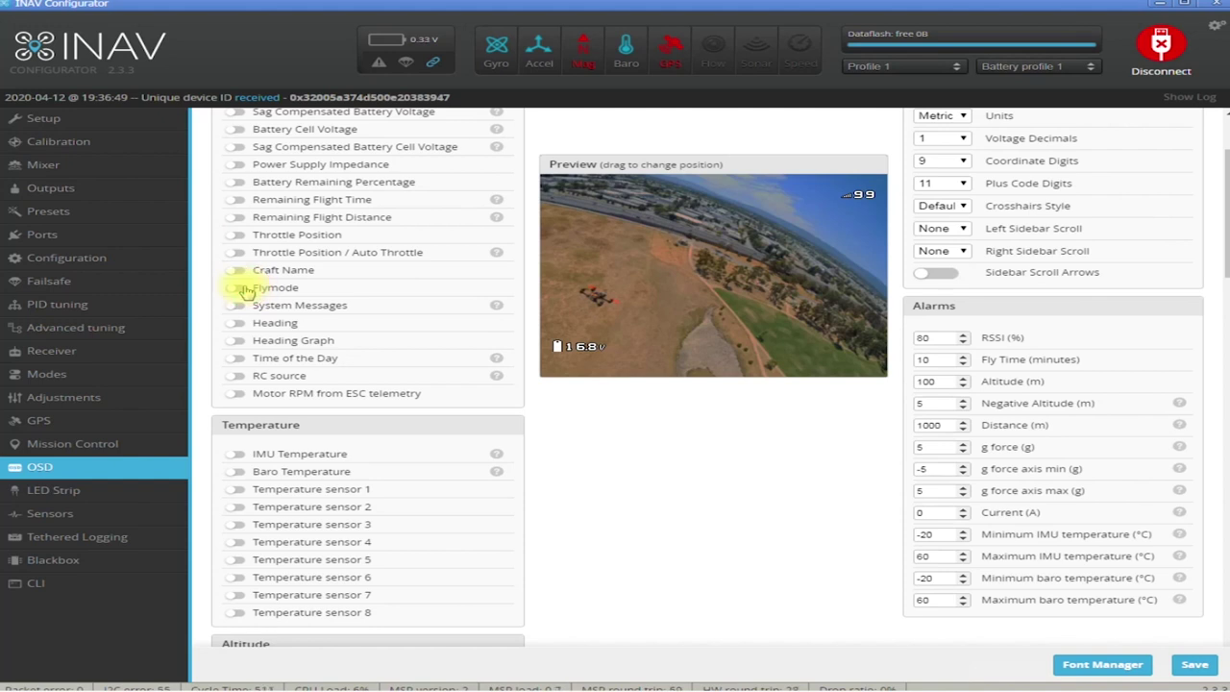
pyautogui.click(238, 288)
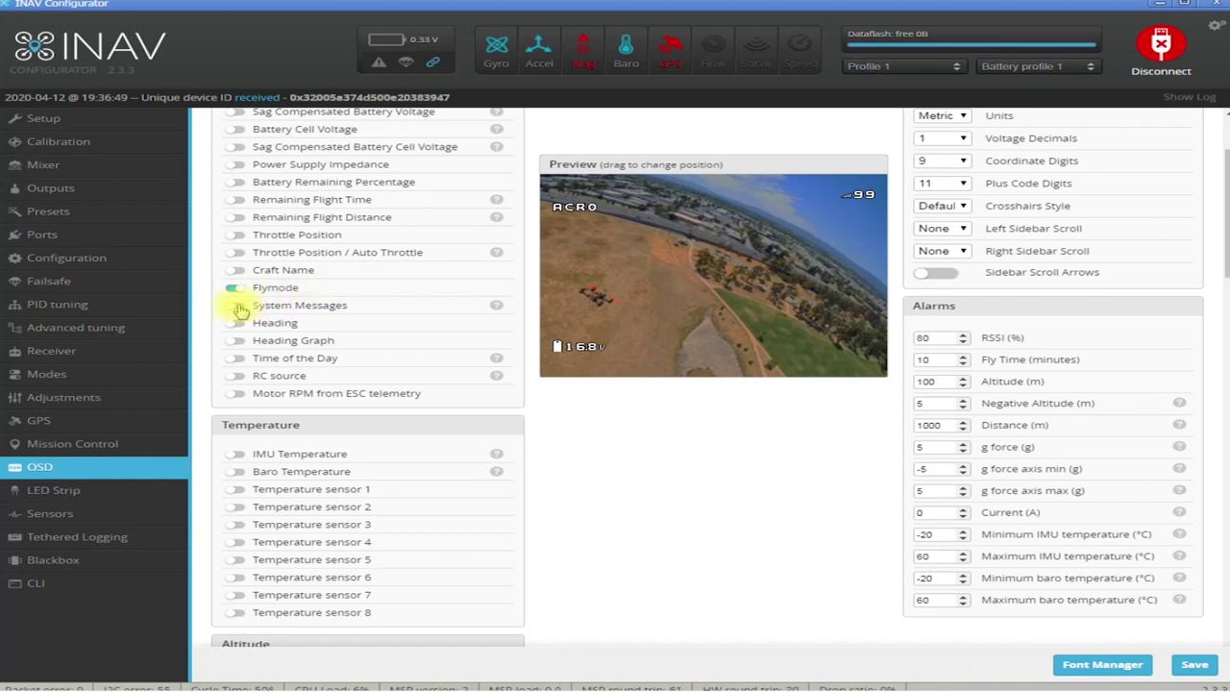
pyautogui.click(238, 307)
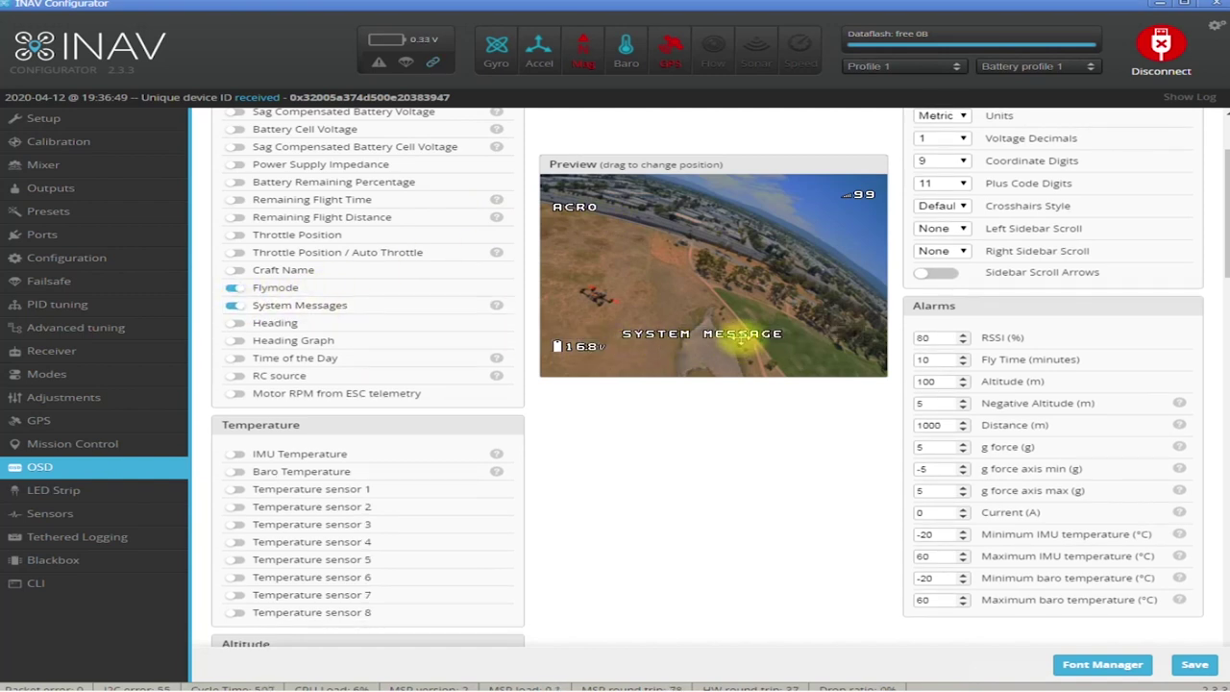
pyautogui.click(238, 394)
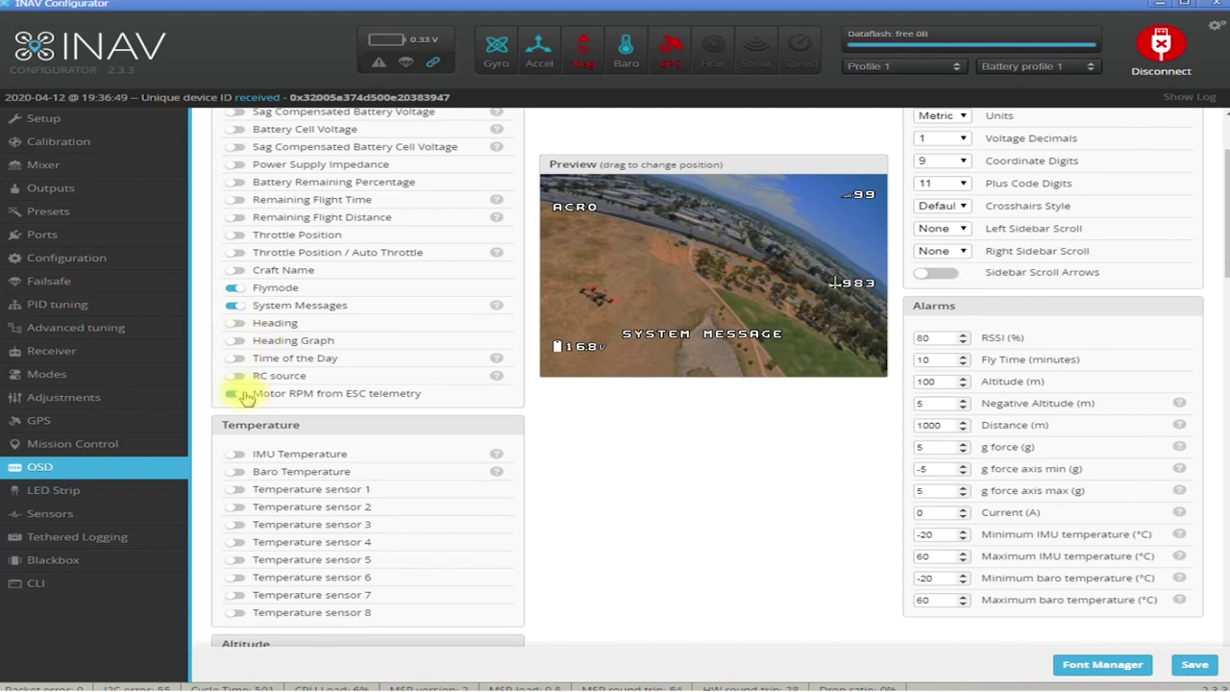
pyautogui.click(852, 283)
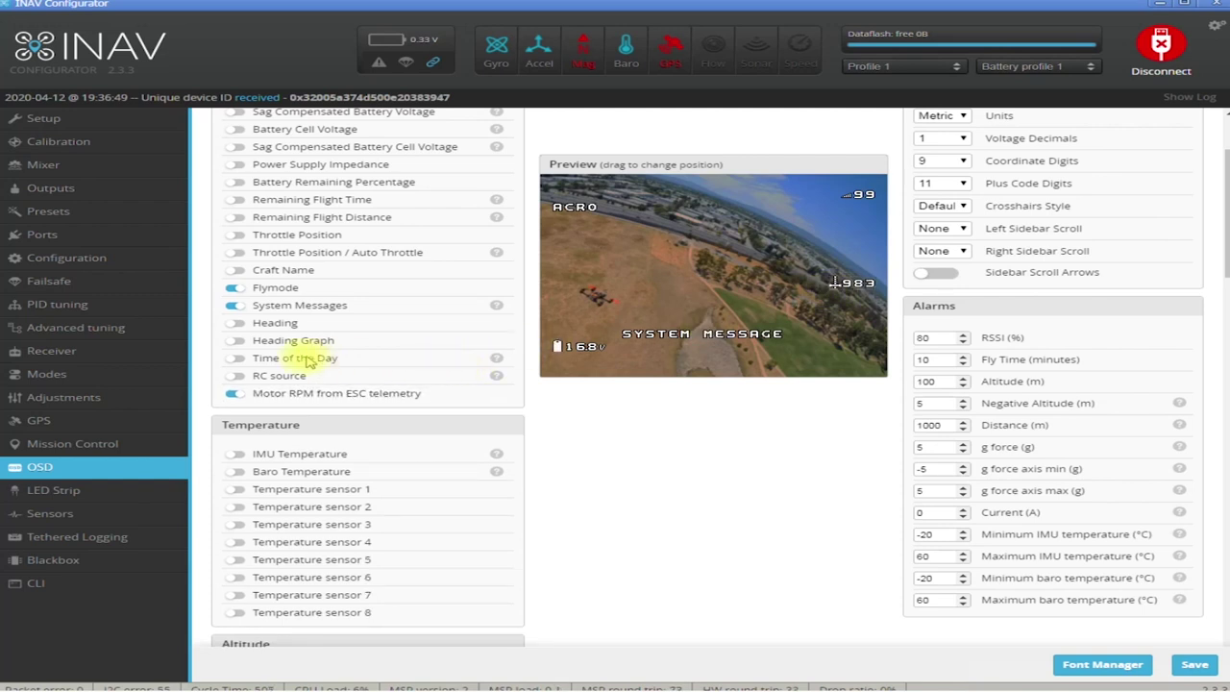
pyautogui.scroll(2, 307, 360)
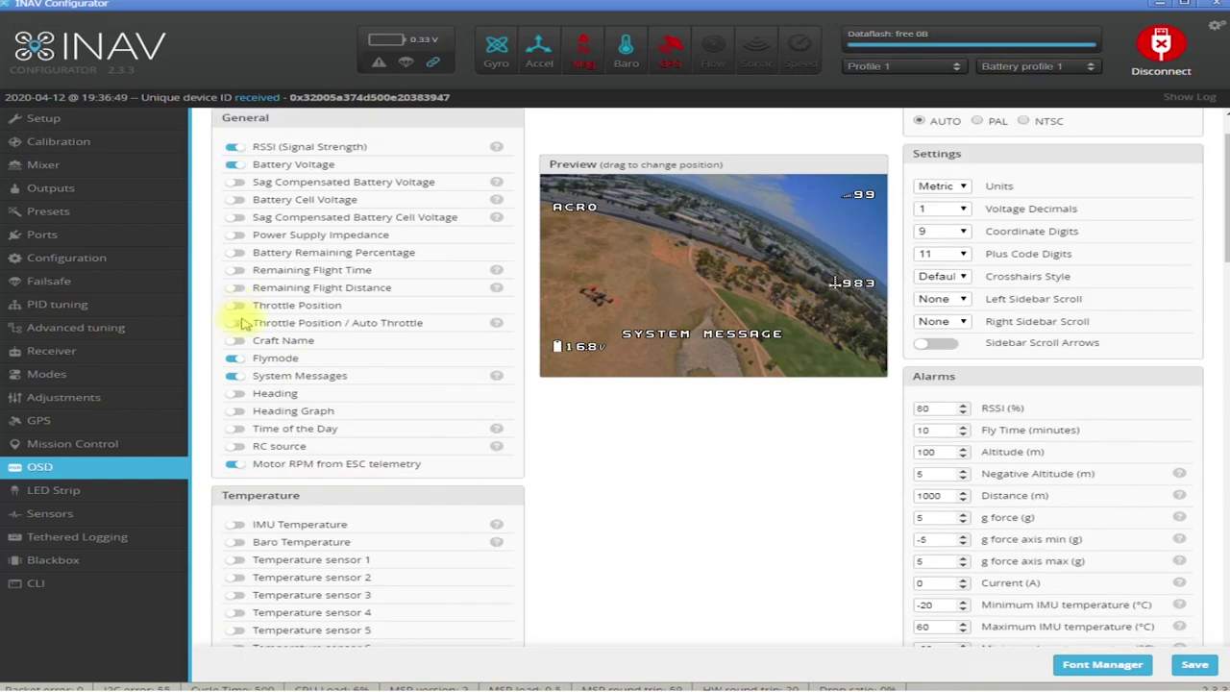
pyautogui.click(239, 324)
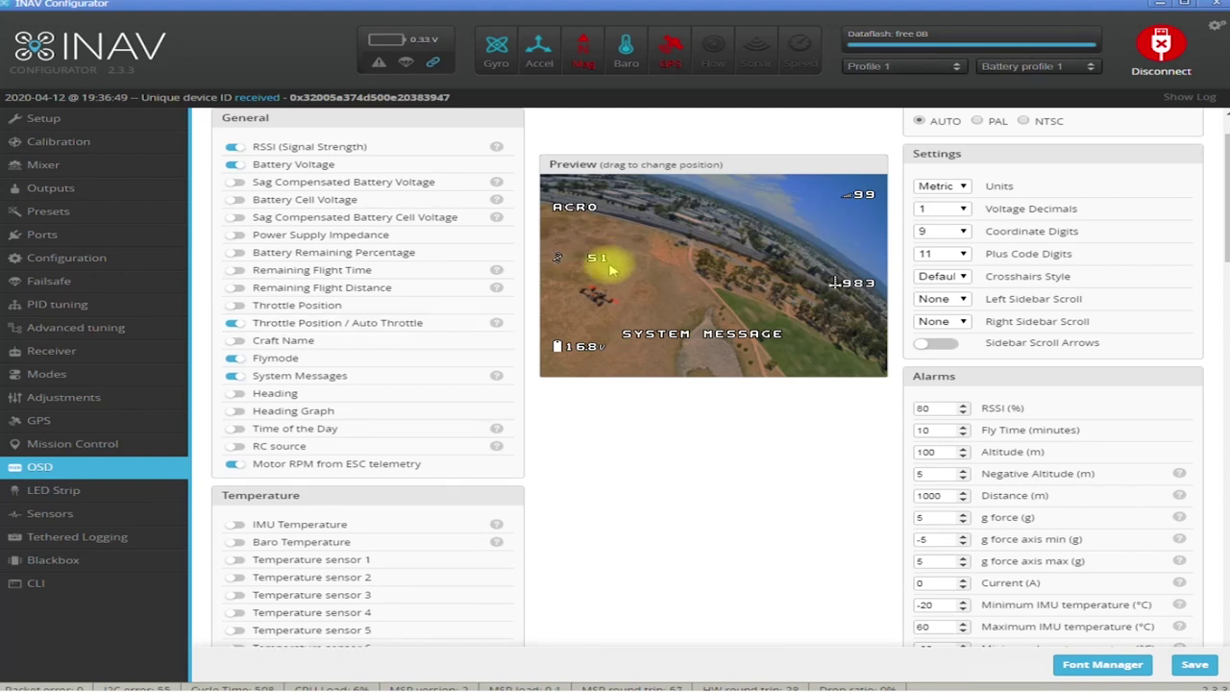
pyautogui.scroll(-6, 245, 197)
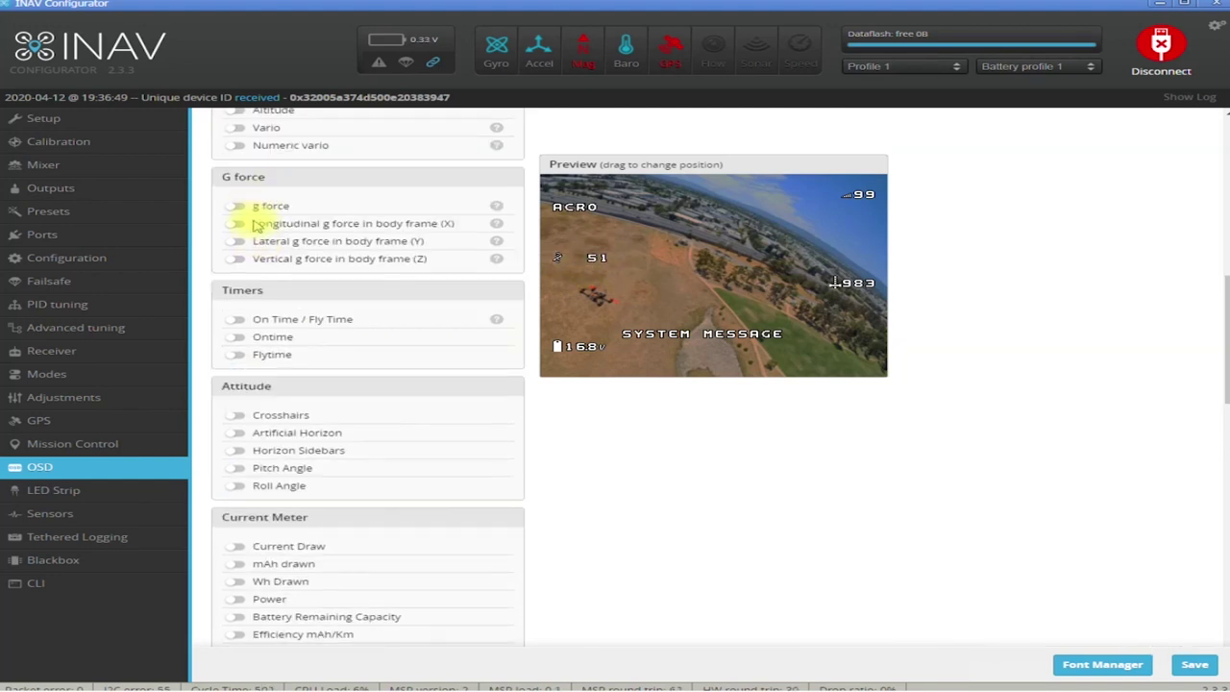
# Enable the Altitude and Numeric vario elements in the OSD layout
pyautogui.scroll(1, 262, 193)
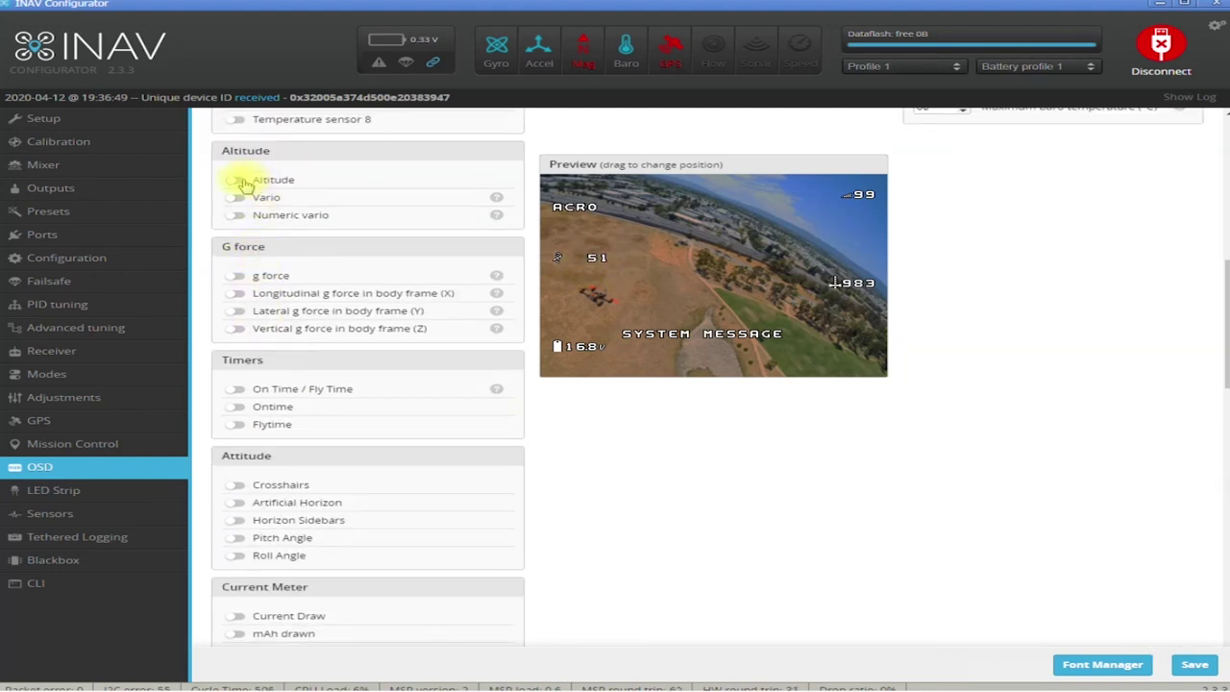
pyautogui.click(241, 182)
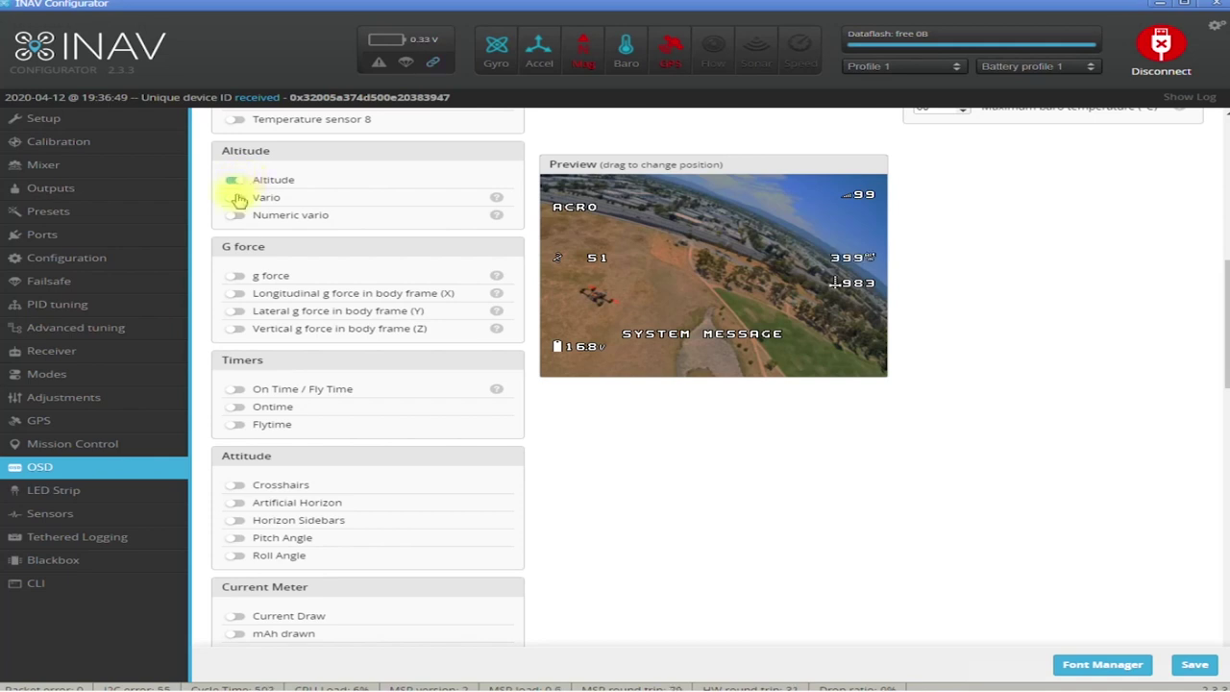
pyautogui.click(247, 218)
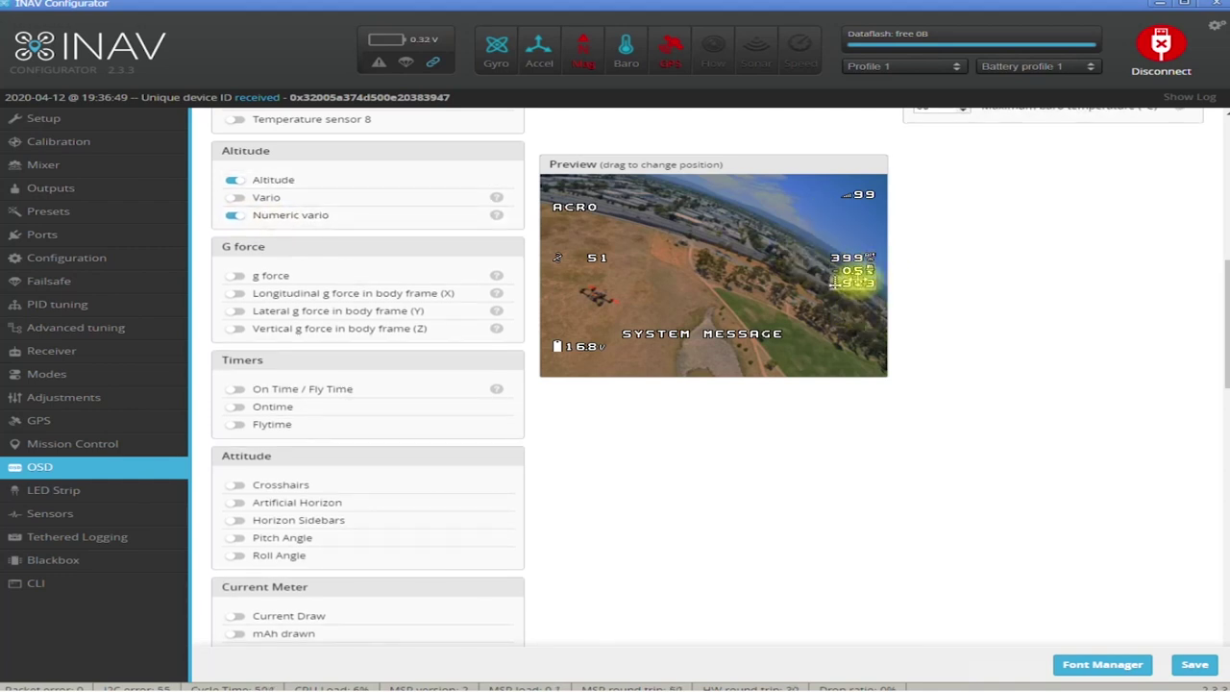
# Try the graphical Vario element beside the altitude readout in the OSD preview, and turn it off again
pyautogui.click(241, 198)
pyautogui.click(240, 198)
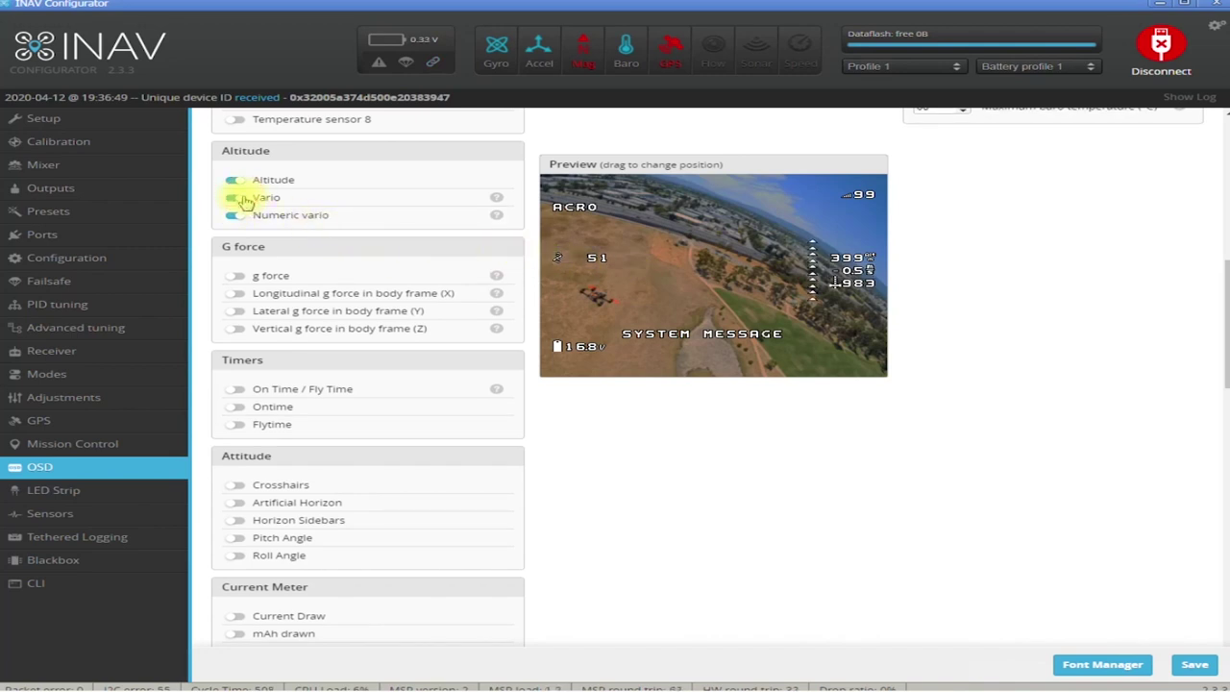
pyautogui.click(240, 198)
pyautogui.click(757, 265)
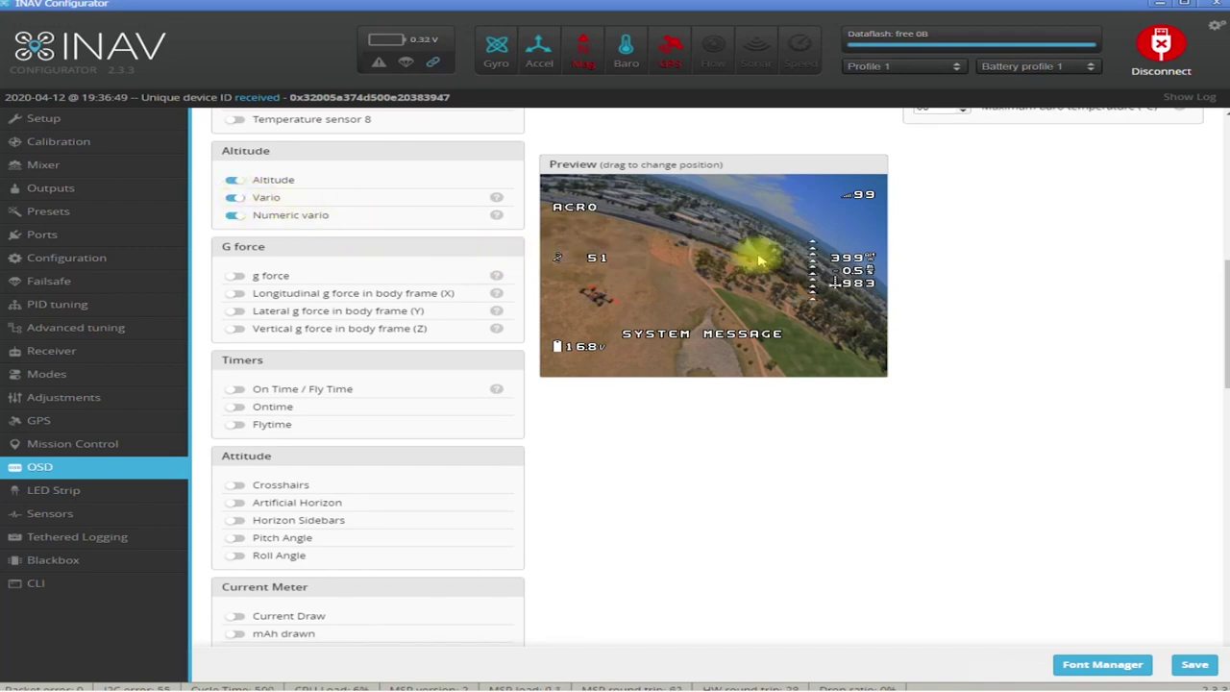
# Enable On Time / Fly Time, Crosshairs, Artificial Horizon, Pitch Angle and Roll Angle in the OSD layout, leaving Horizon Sidebars off
pyautogui.scroll(-2, 288, 248)
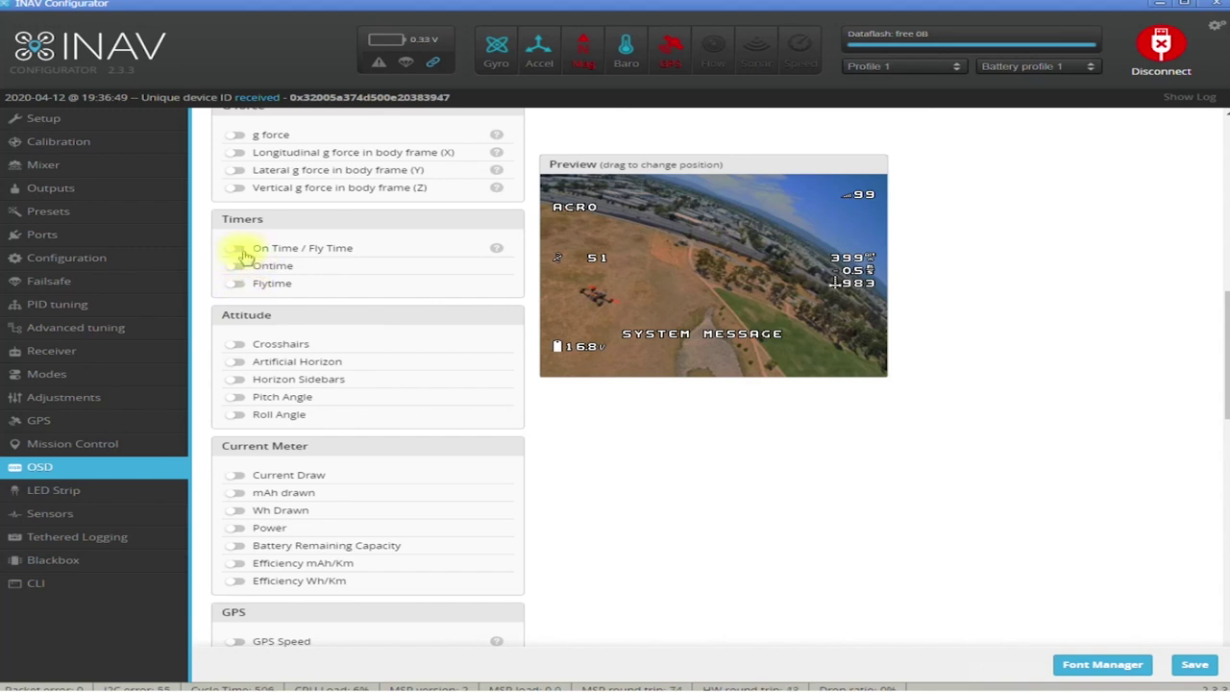
pyautogui.click(238, 250)
pyautogui.click(235, 346)
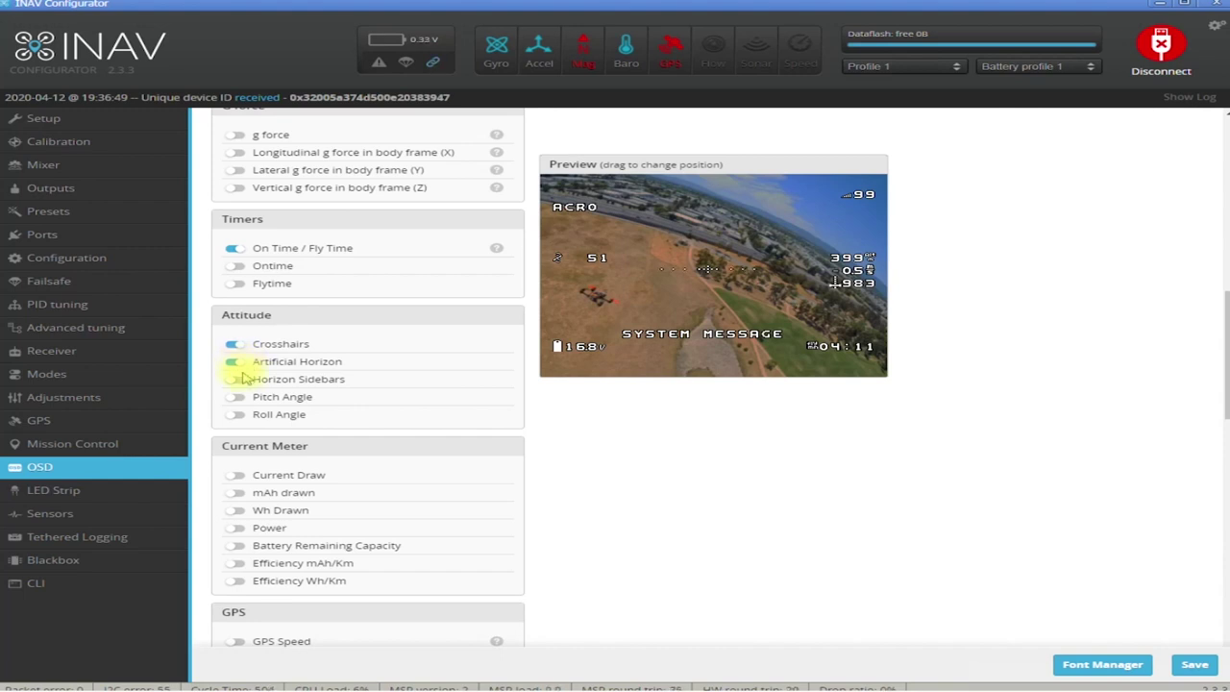
pyautogui.click(242, 380)
pyautogui.click(243, 381)
pyautogui.click(239, 399)
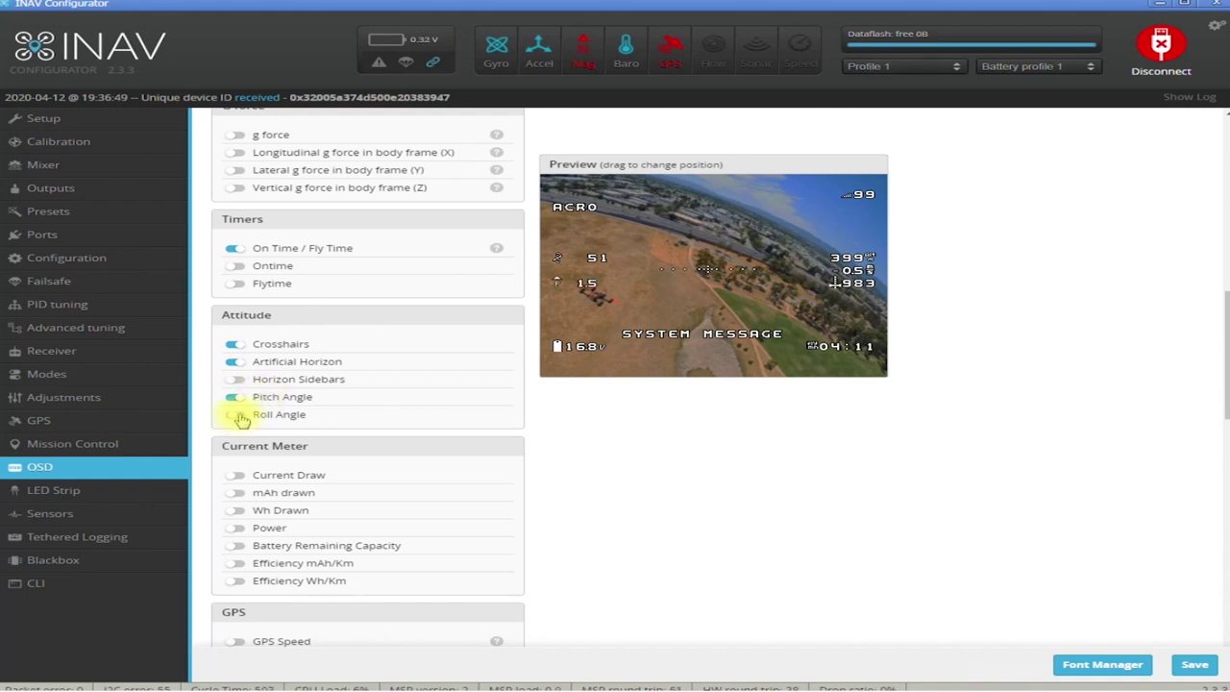
pyautogui.click(239, 416)
# Enable the Current Draw, mAh drawn and Efficiency mAh/Km elements in the OSD layout
pyautogui.scroll(-3, 240, 419)
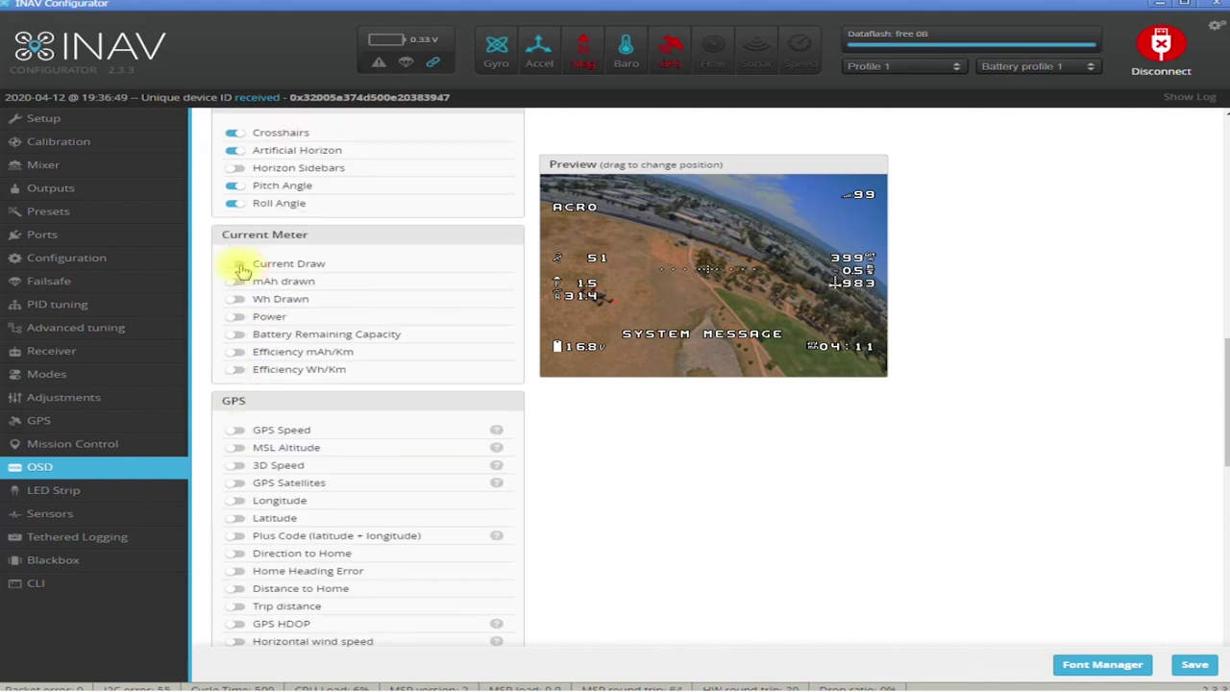
pyautogui.click(239, 266)
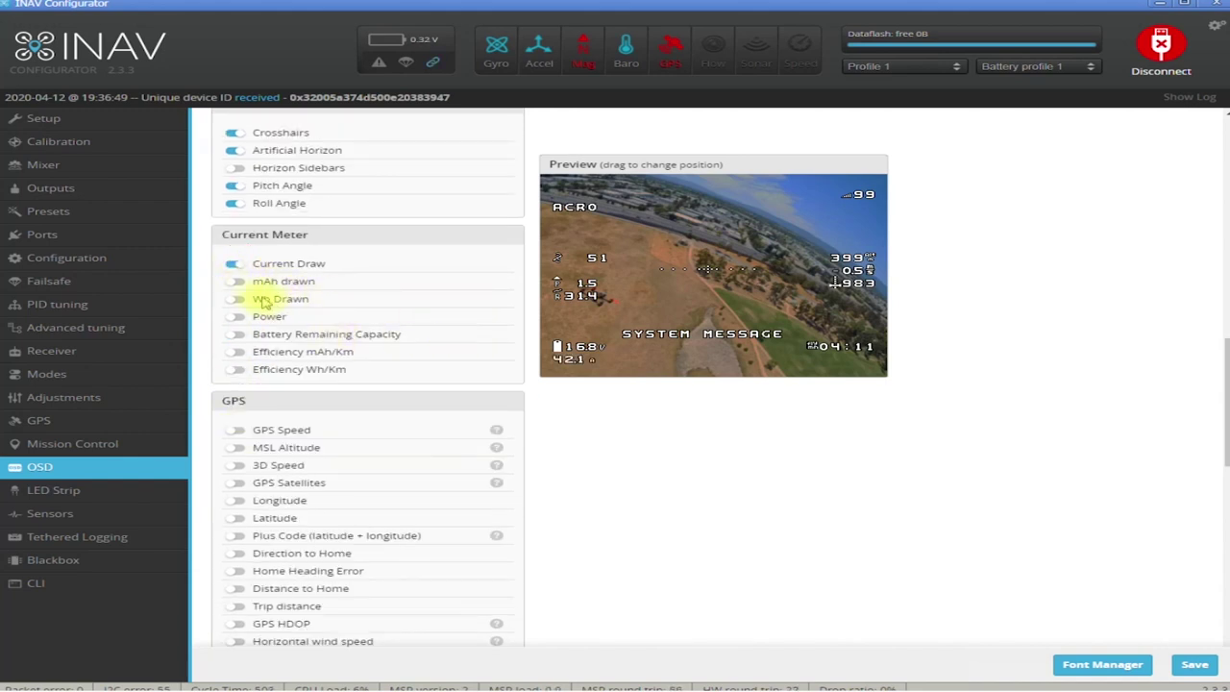
pyautogui.click(236, 282)
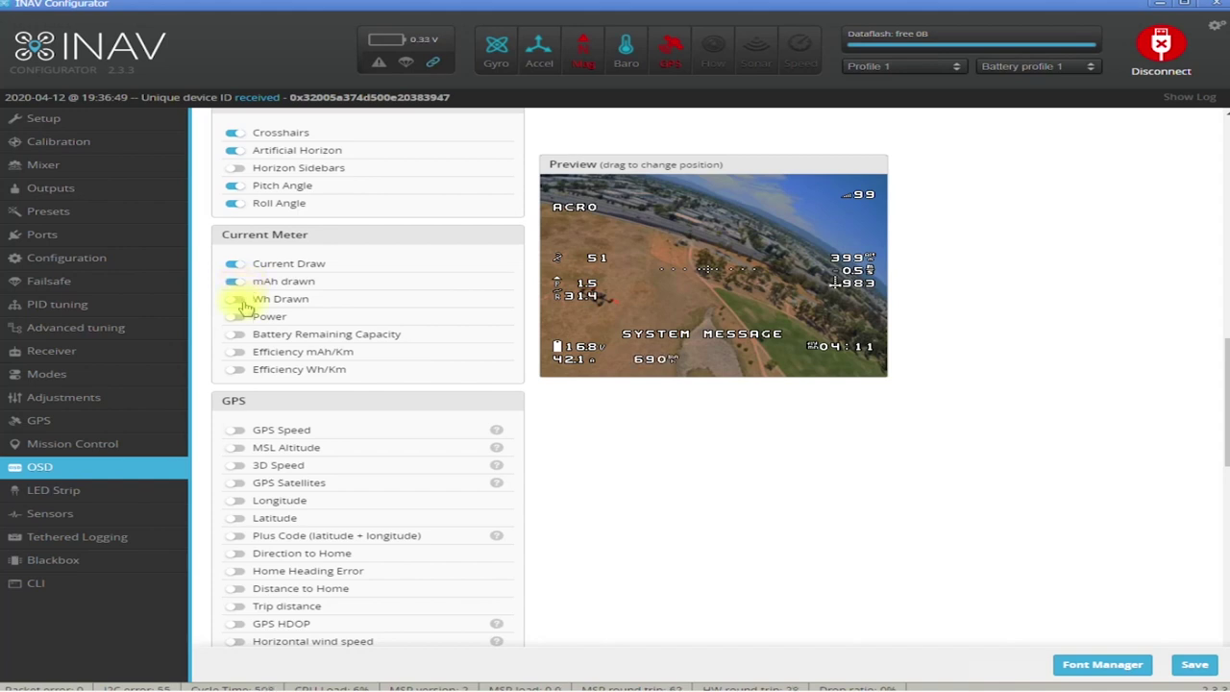
pyautogui.click(236, 352)
# Enable GPS Speed, GPS Satellites, Longitude, Latitude, Direction to Home and GPS HDOP in the OSD layout
pyautogui.scroll(-4, 245, 356)
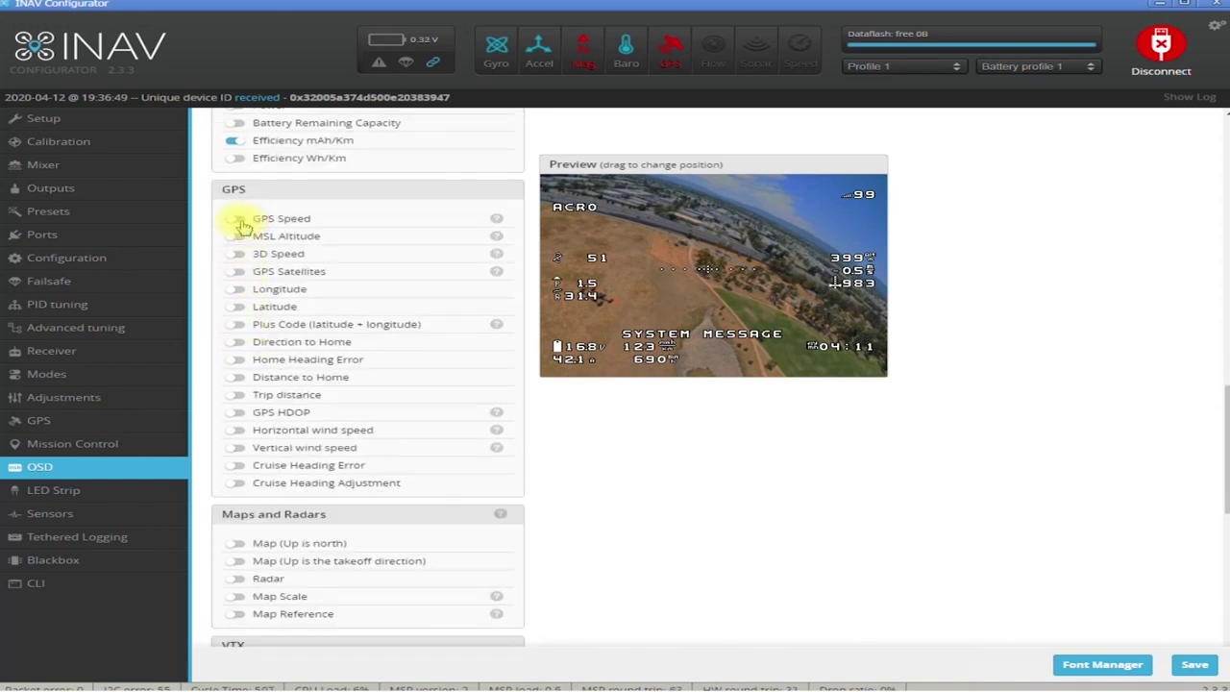
pyautogui.click(236, 220)
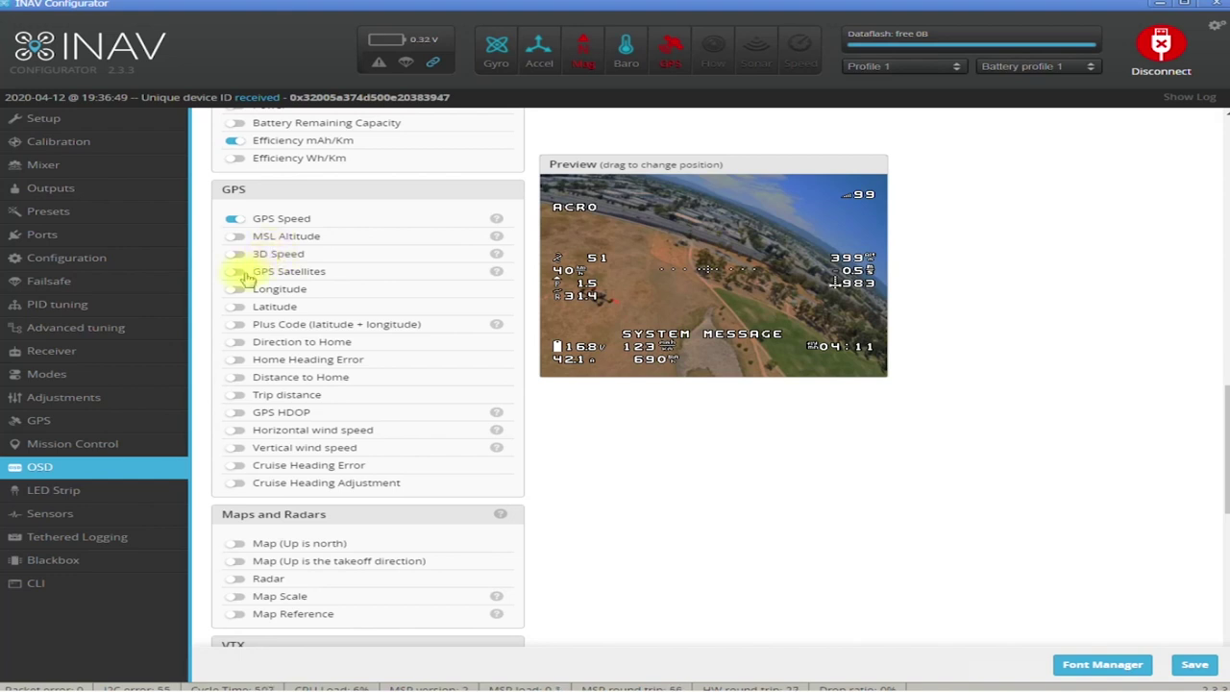
pyautogui.click(241, 274)
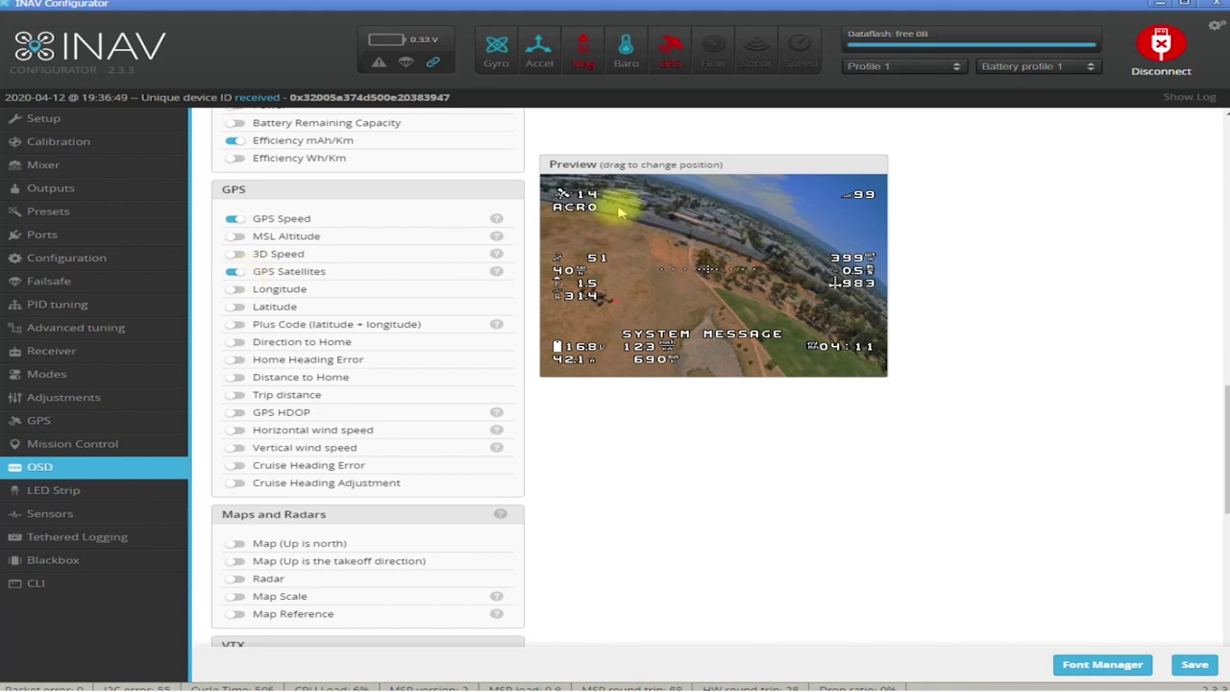
pyautogui.click(236, 290)
pyautogui.click(239, 308)
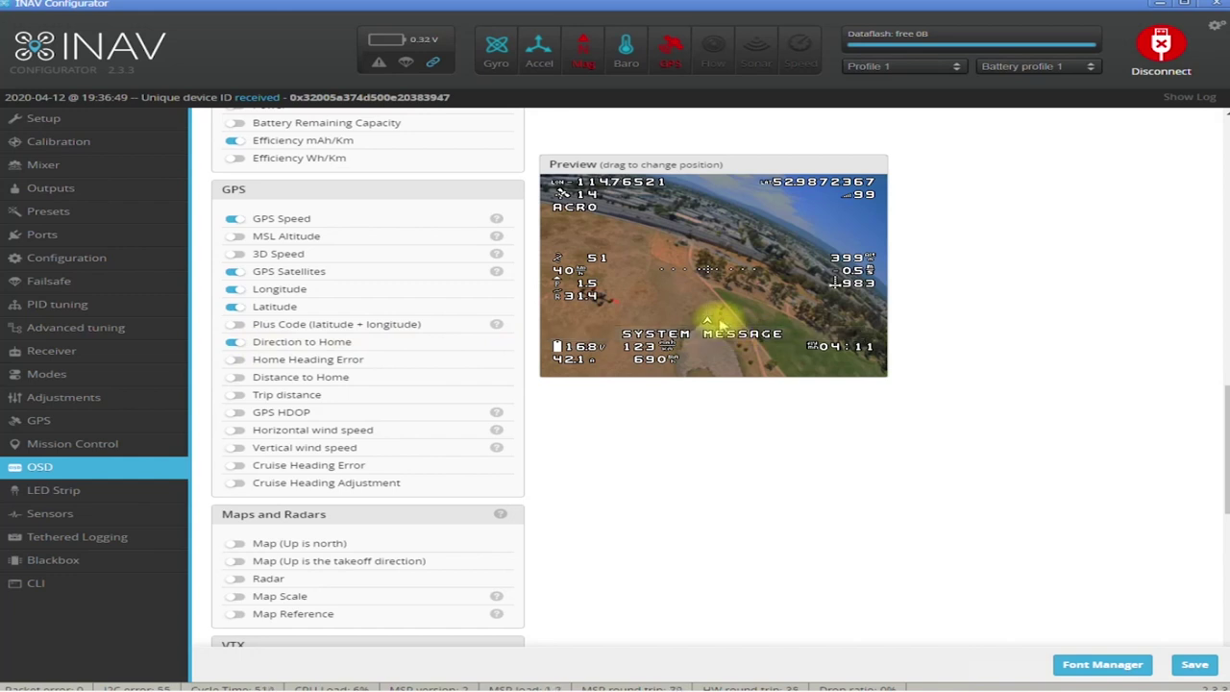
pyautogui.click(235, 413)
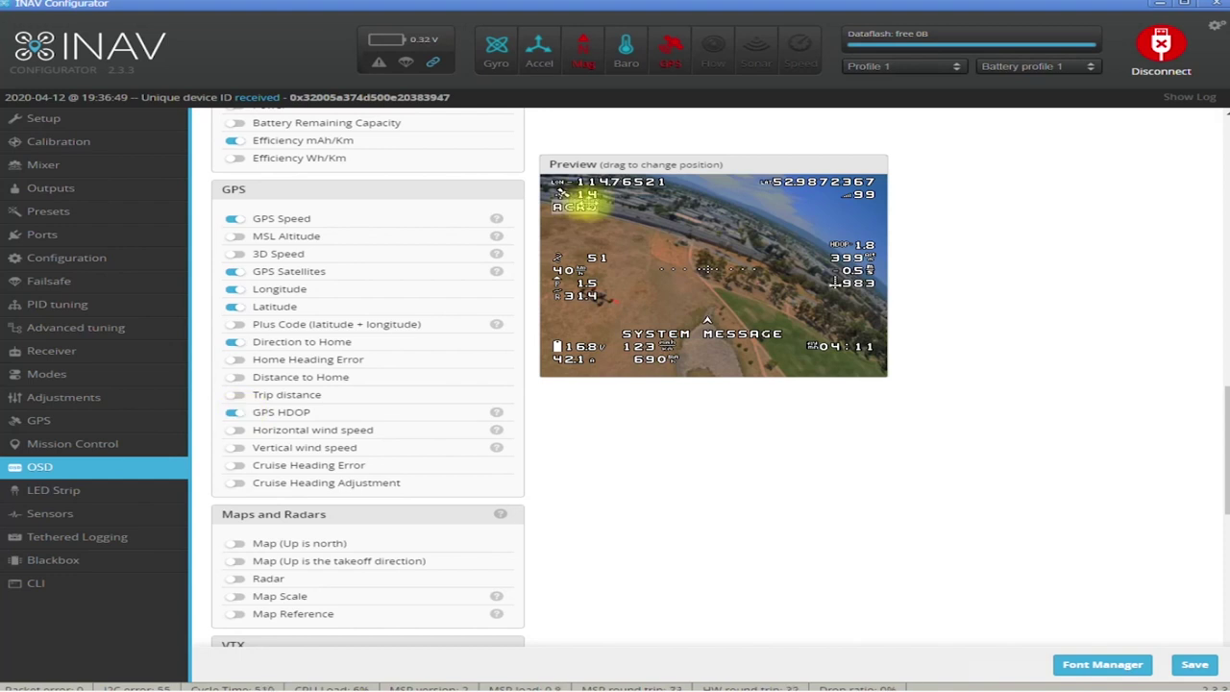
# Enable the Video TX Band and Channel, Distance to Home and Trip distance elements in the OSD layout
pyautogui.scroll(-3, 269, 423)
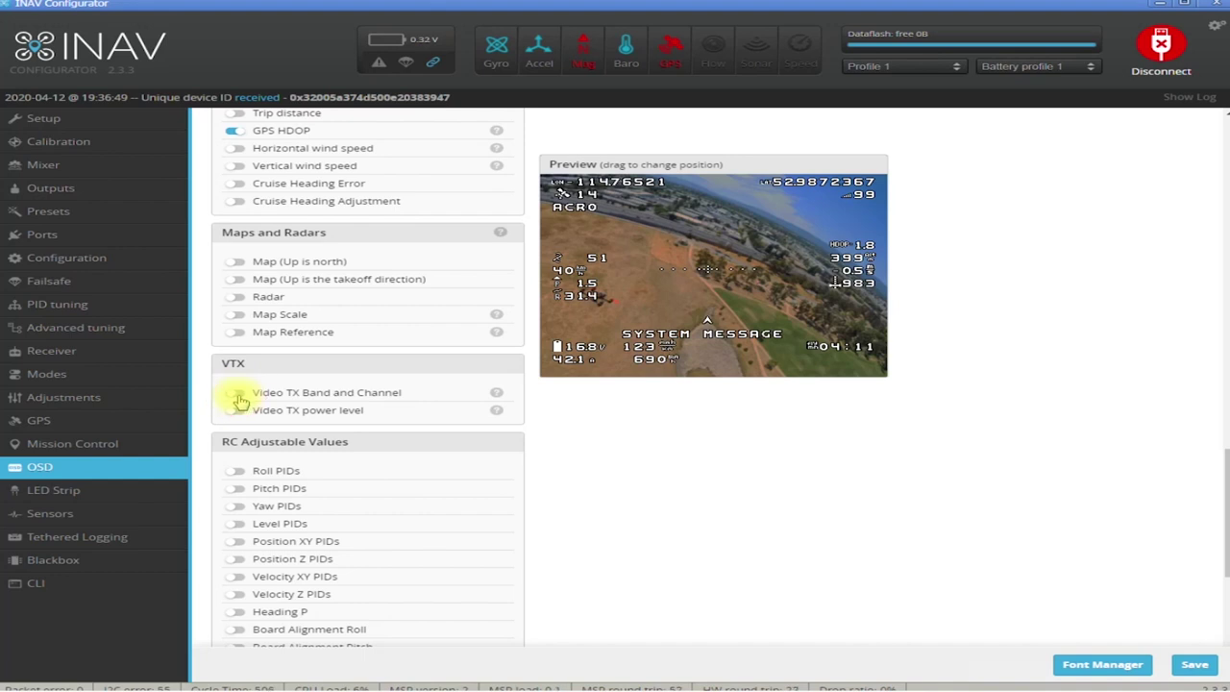
pyautogui.click(235, 393)
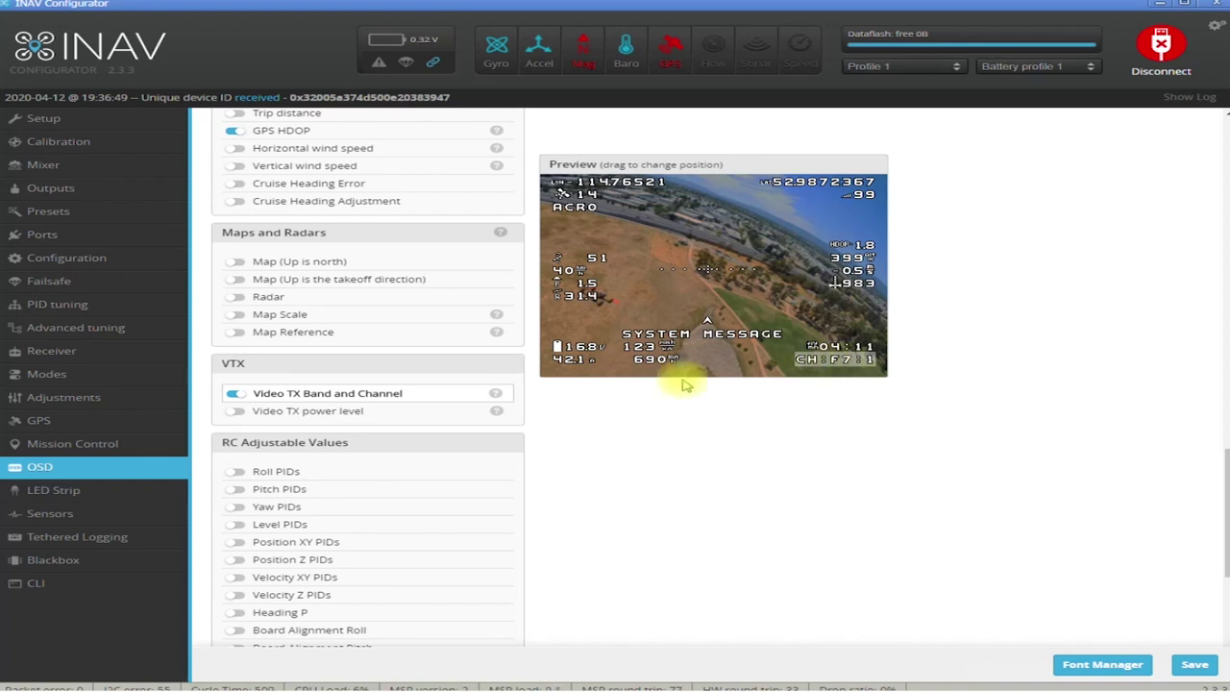
pyautogui.scroll(-3, 288, 428)
pyautogui.scroll(6, 288, 428)
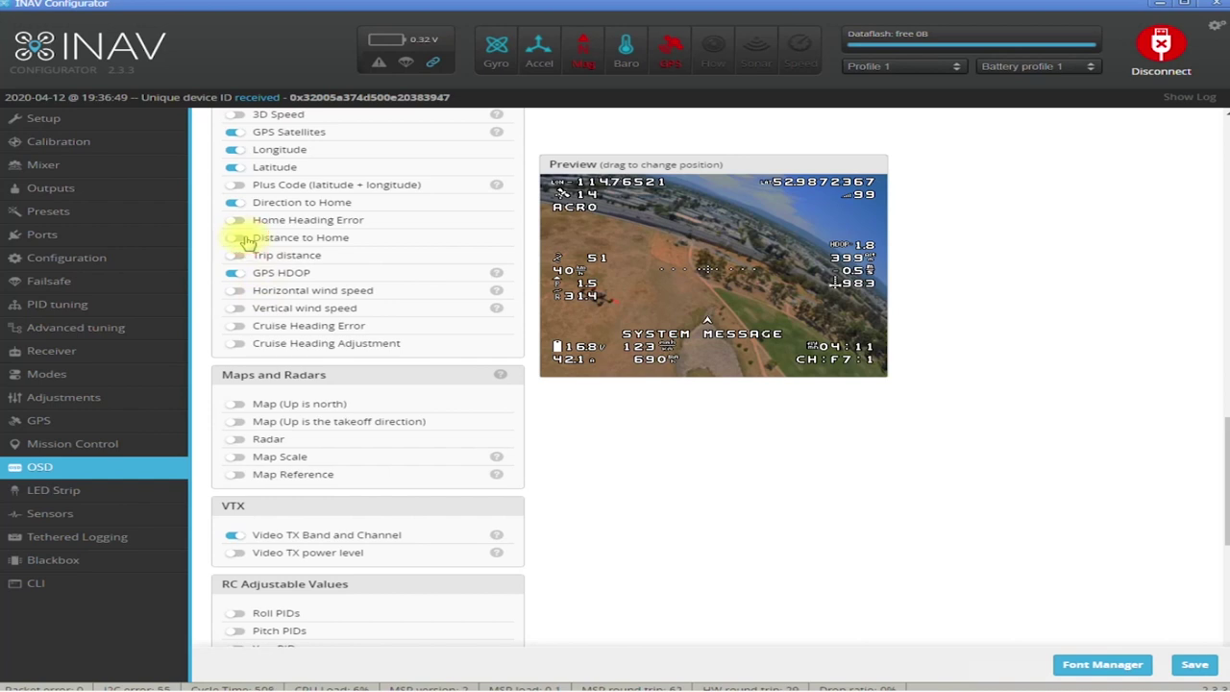
pyautogui.click(245, 239)
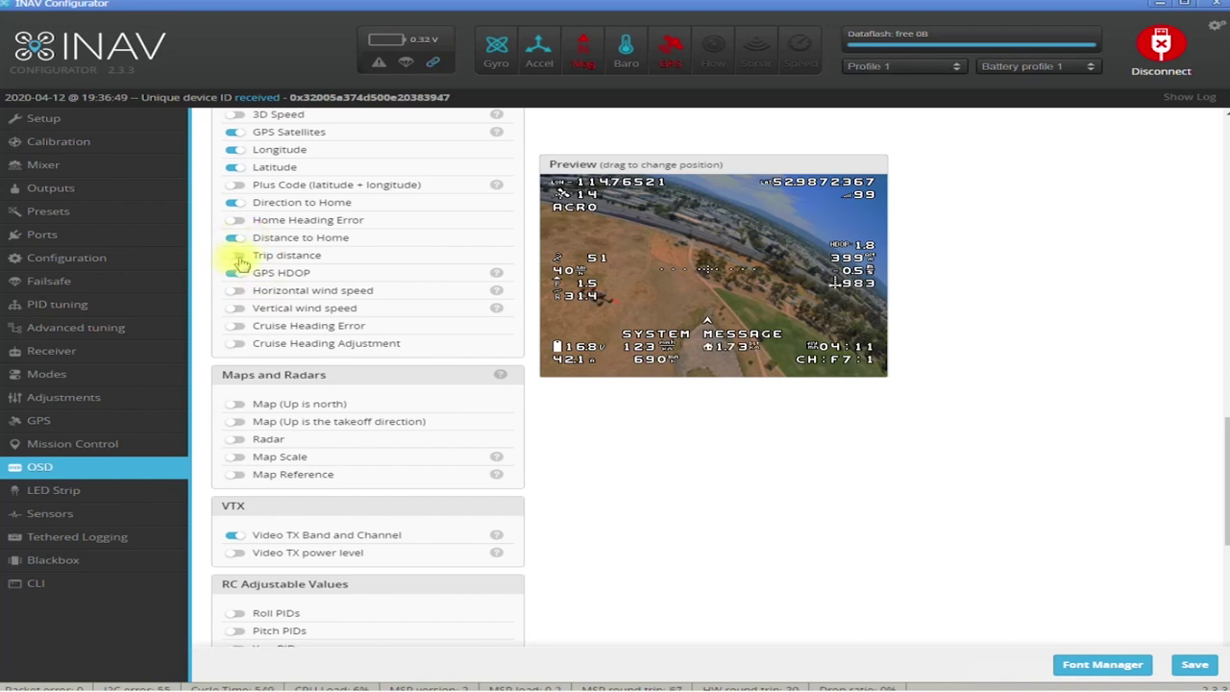
pyautogui.click(241, 261)
pyautogui.scroll(1, 361, 408)
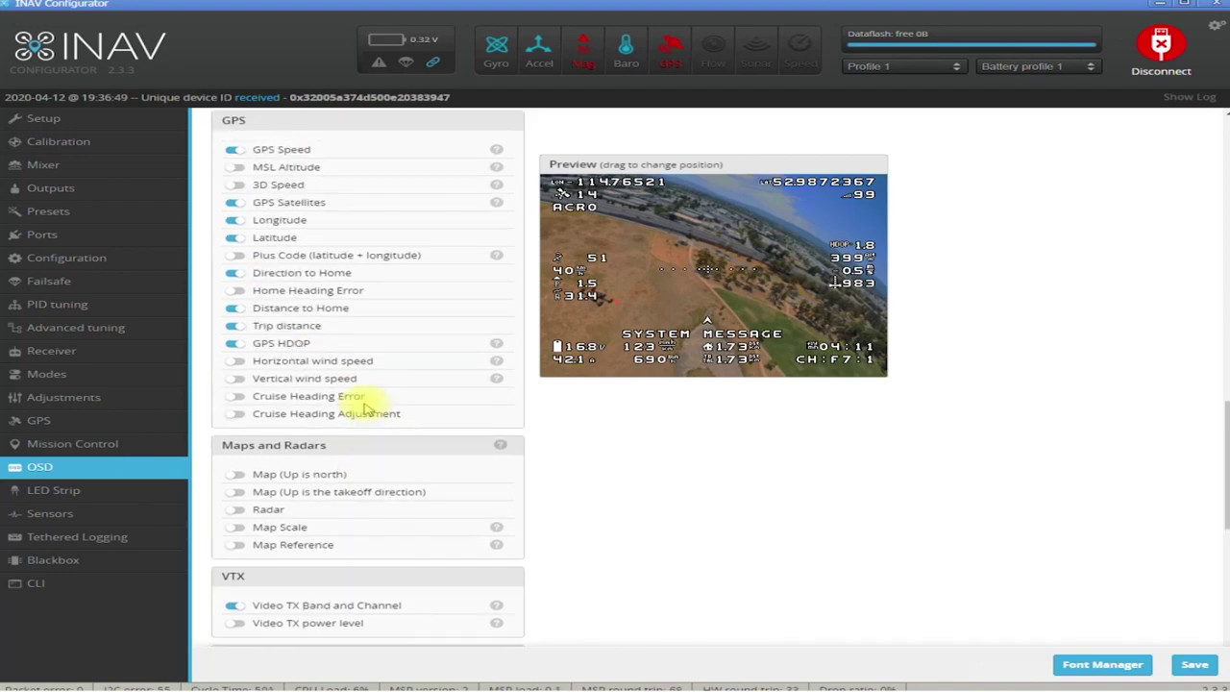
# Check the enabled elements back up to the General group and save the OSD settings
pyautogui.scroll(12, 366, 409)
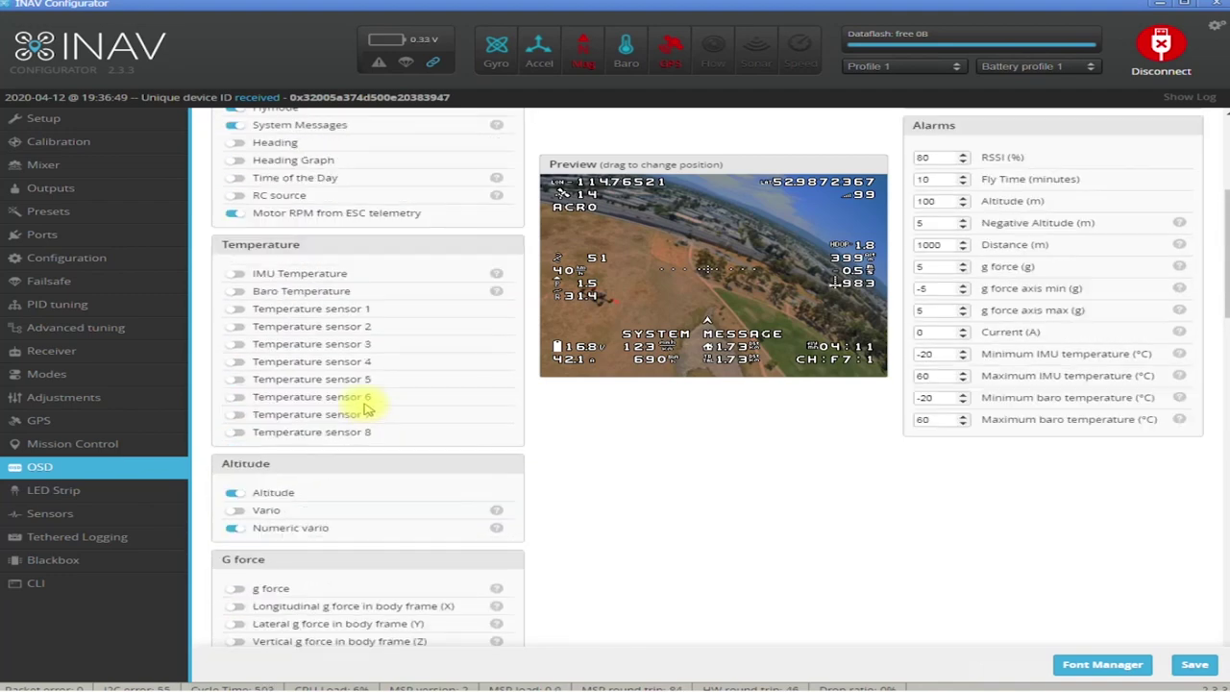
pyautogui.scroll(5, 366, 409)
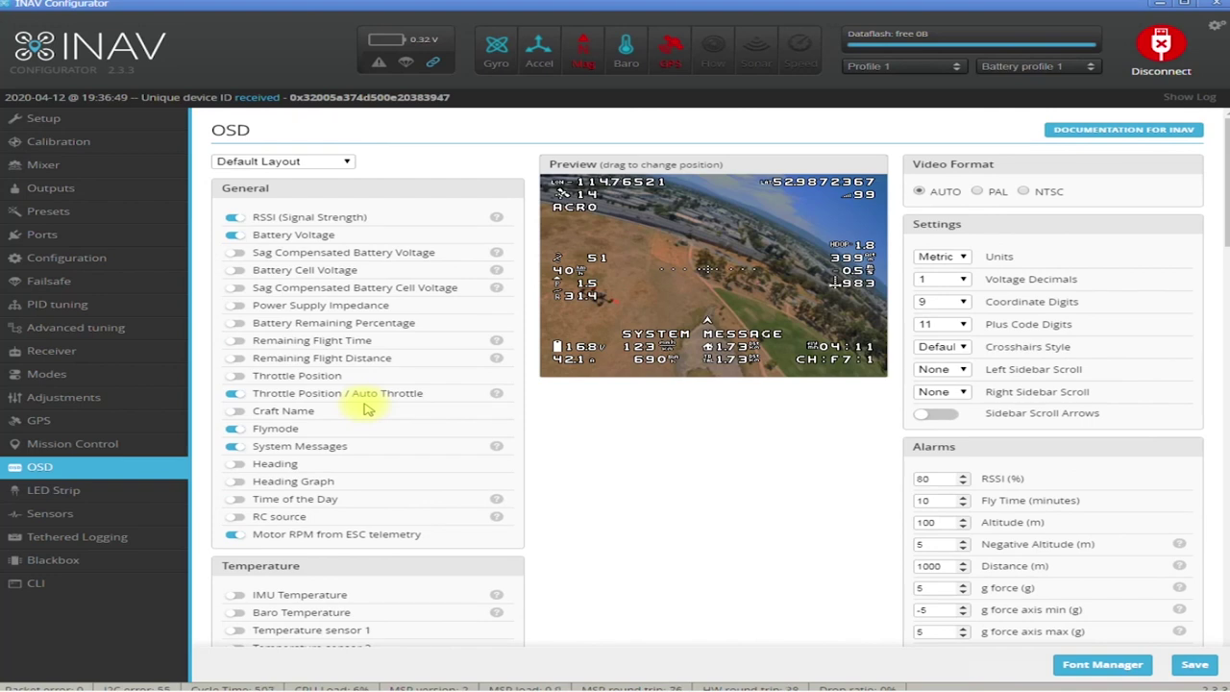
pyautogui.click(1195, 666)
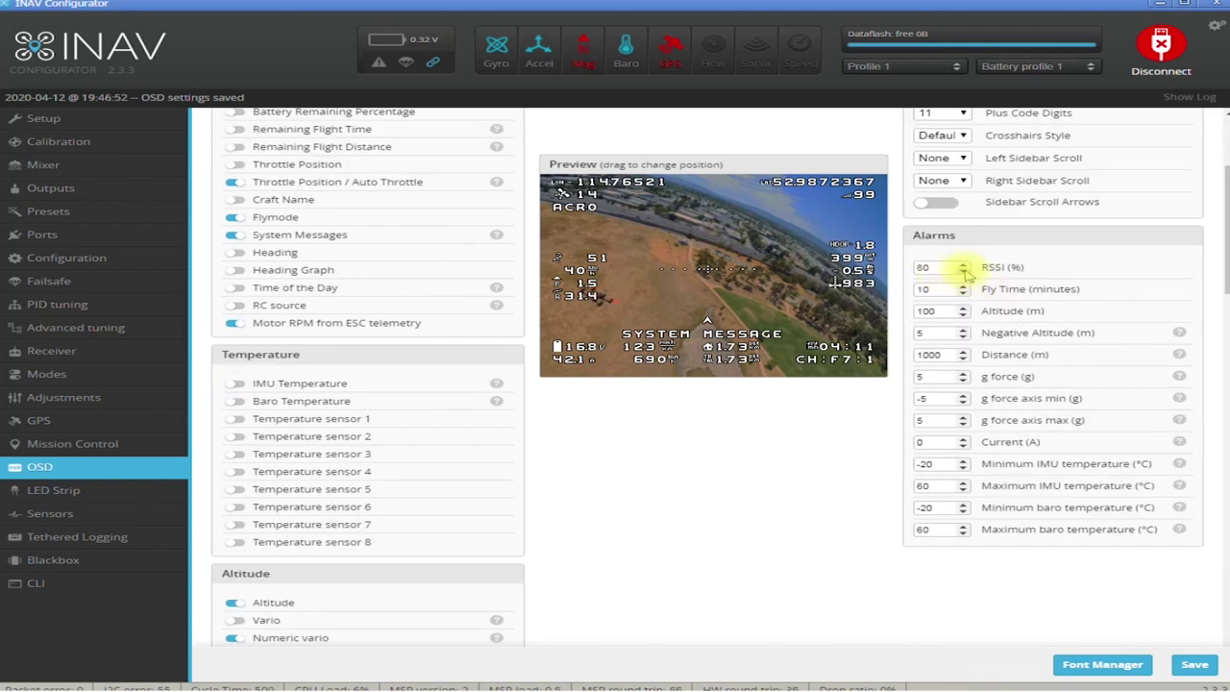
# Set the OSD alarm for Negative Altitude to 3 m
pyautogui.doubleClick(939, 268)
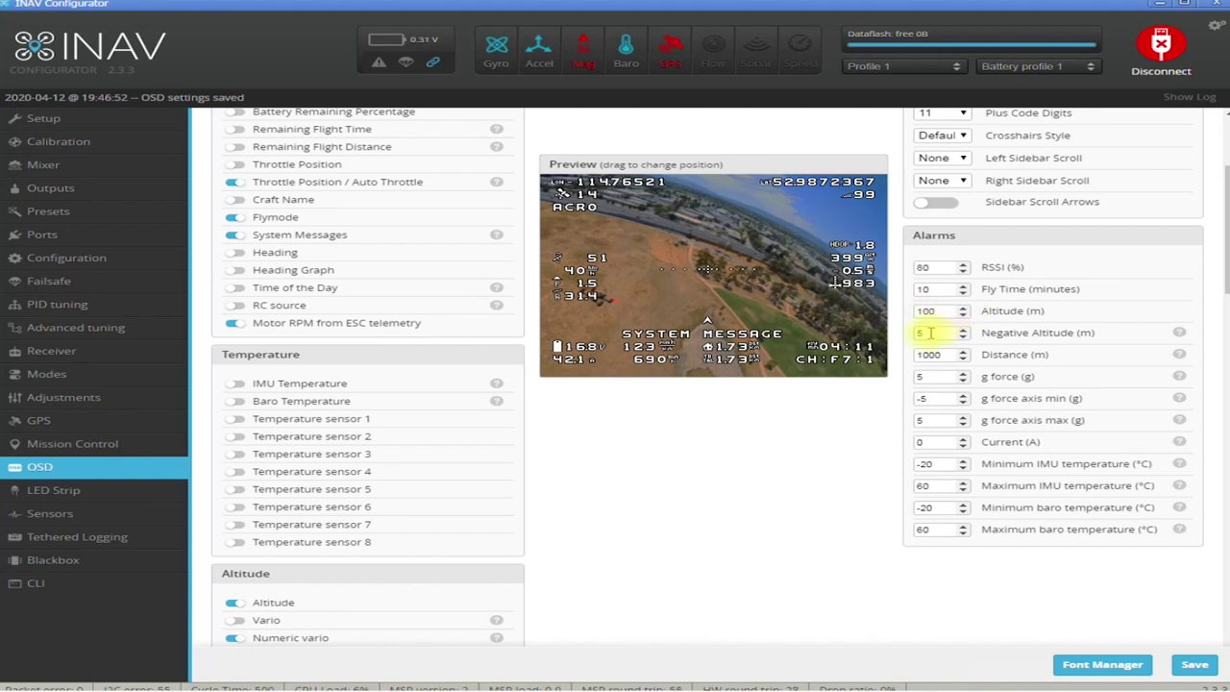
pyautogui.scroll(-1, 961, 332)
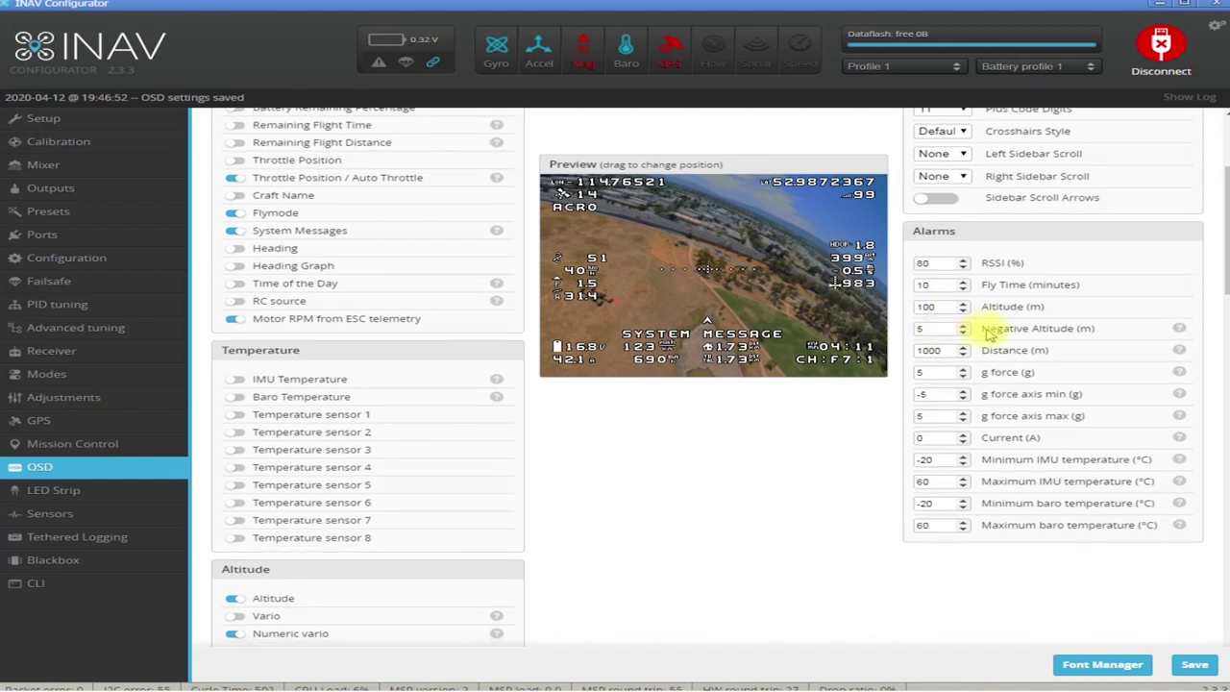
pyautogui.doubleClick(933, 263)
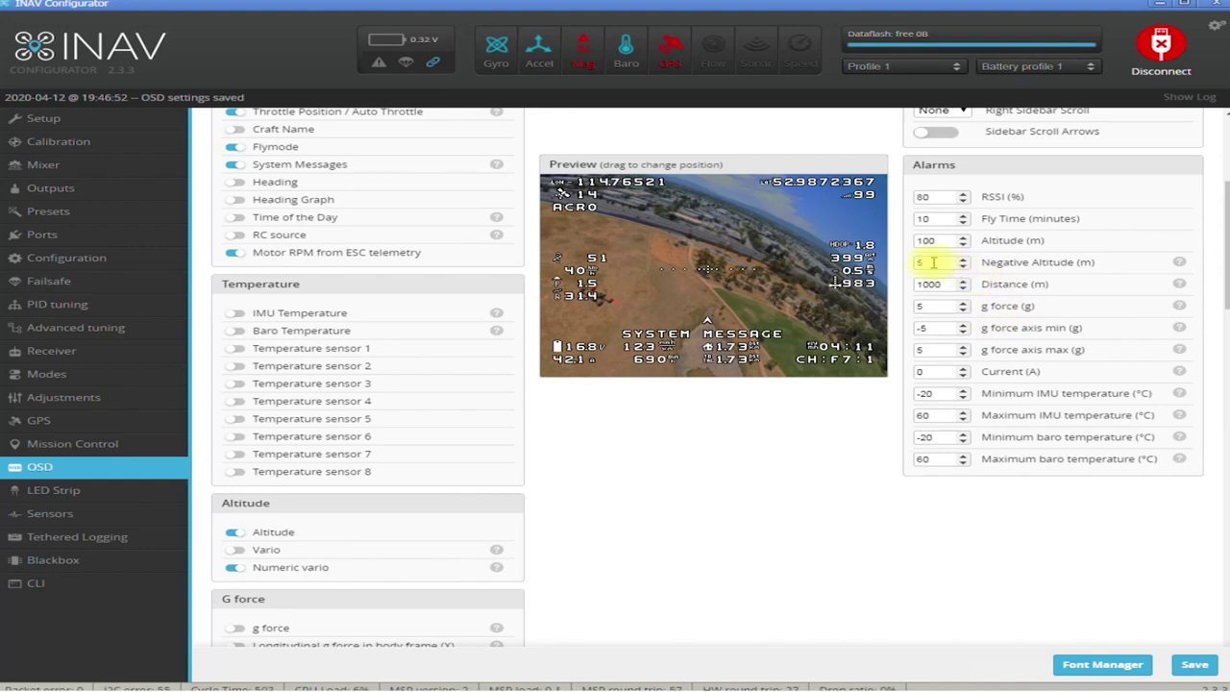
pyautogui.click(963, 268)
pyautogui.click(963, 268)
pyautogui.click(963, 268)
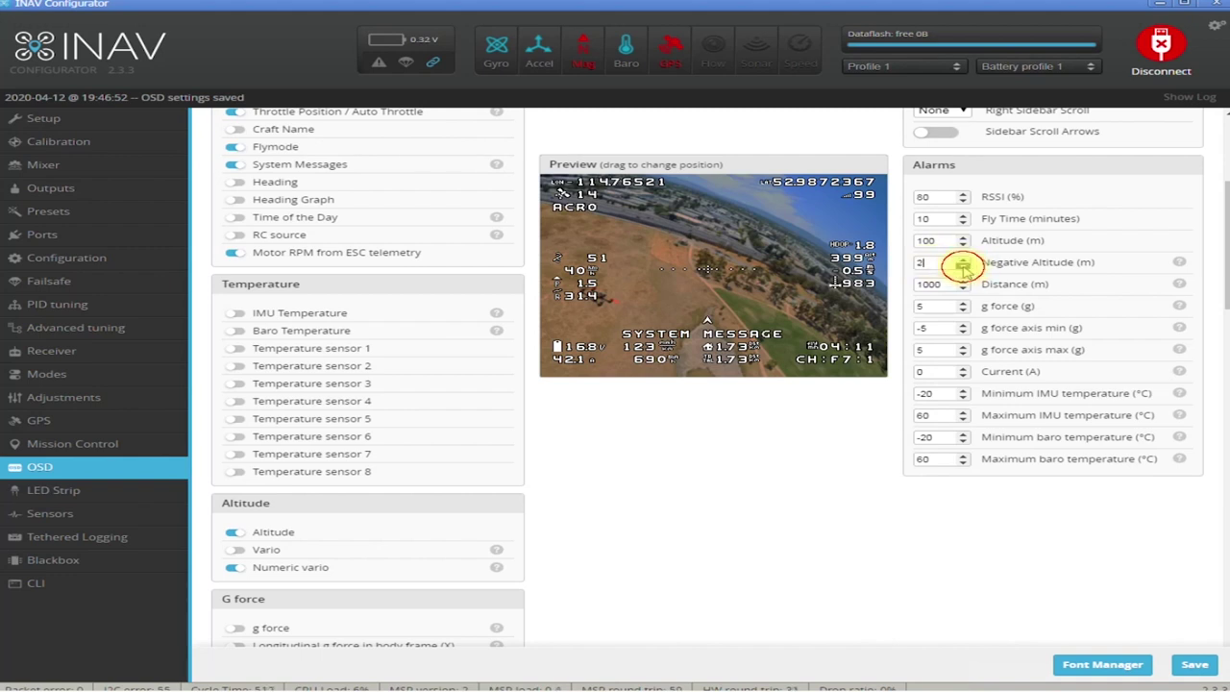
pyautogui.click(963, 268)
pyautogui.click(963, 268)
pyautogui.click(963, 268)
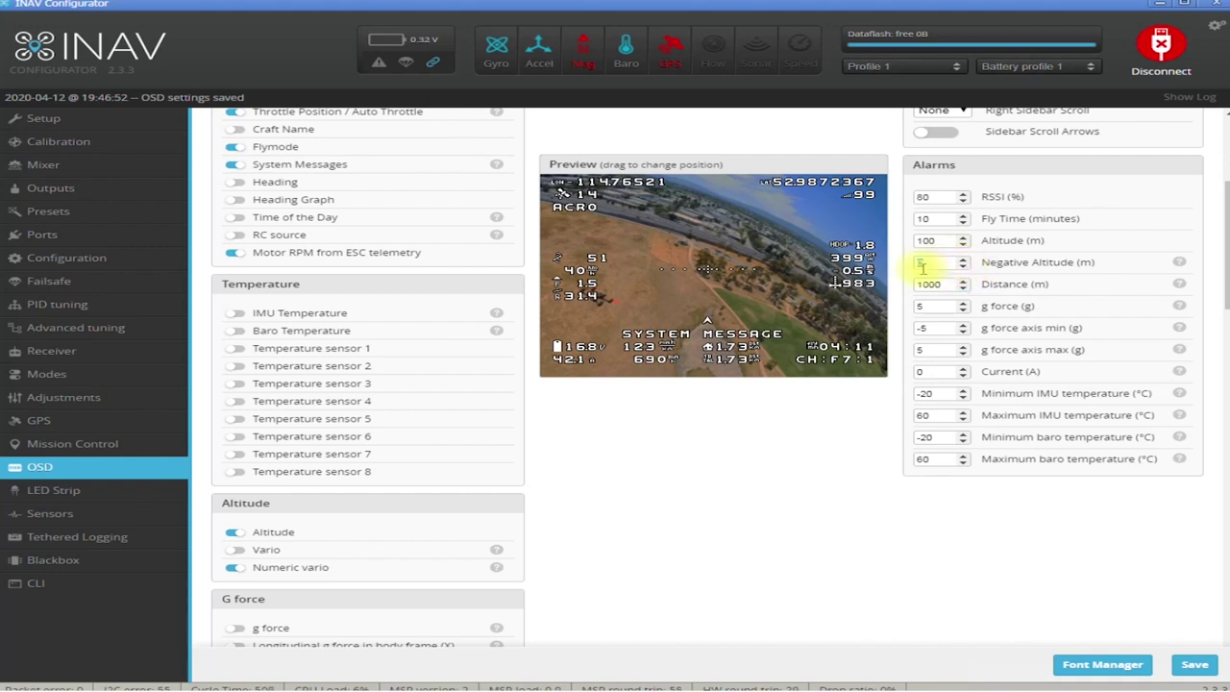
pyautogui.click(923, 267)
pyautogui.click(969, 266)
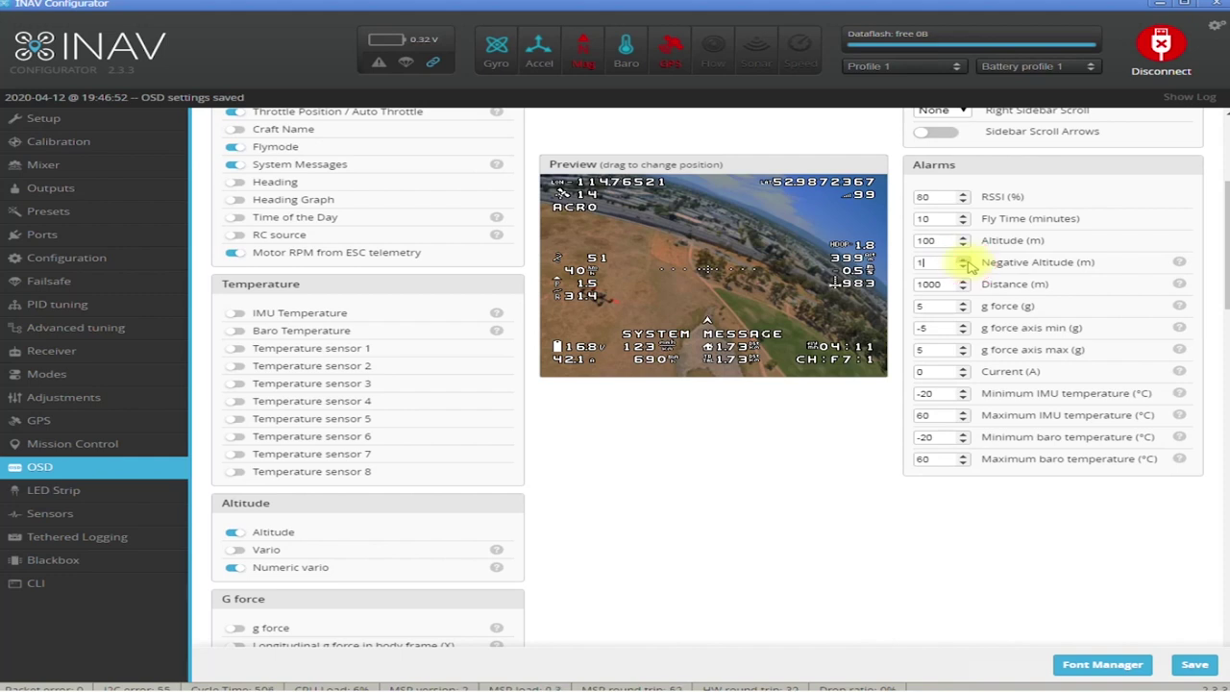
pyautogui.click(968, 263)
pyautogui.click(965, 260)
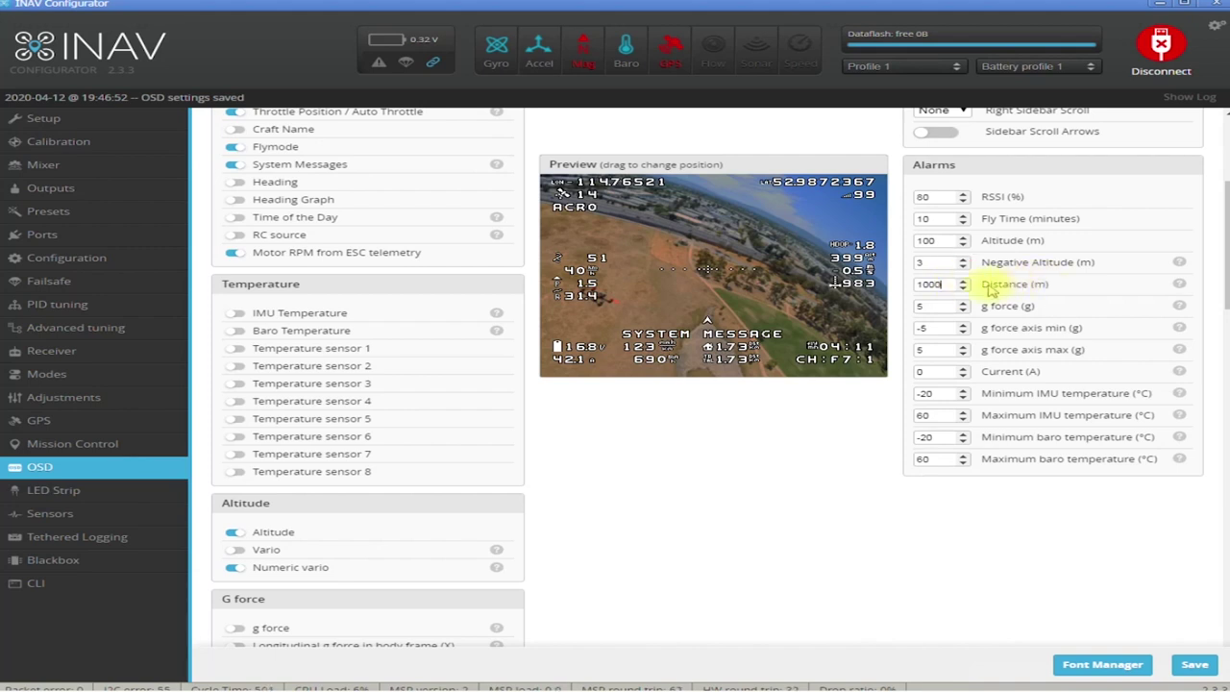
# Review the distance, g force, current and temperature alarm thresholds and the enabled elements of the OSD layout
pyautogui.click(934, 284)
pyautogui.scroll(-1, 947, 304)
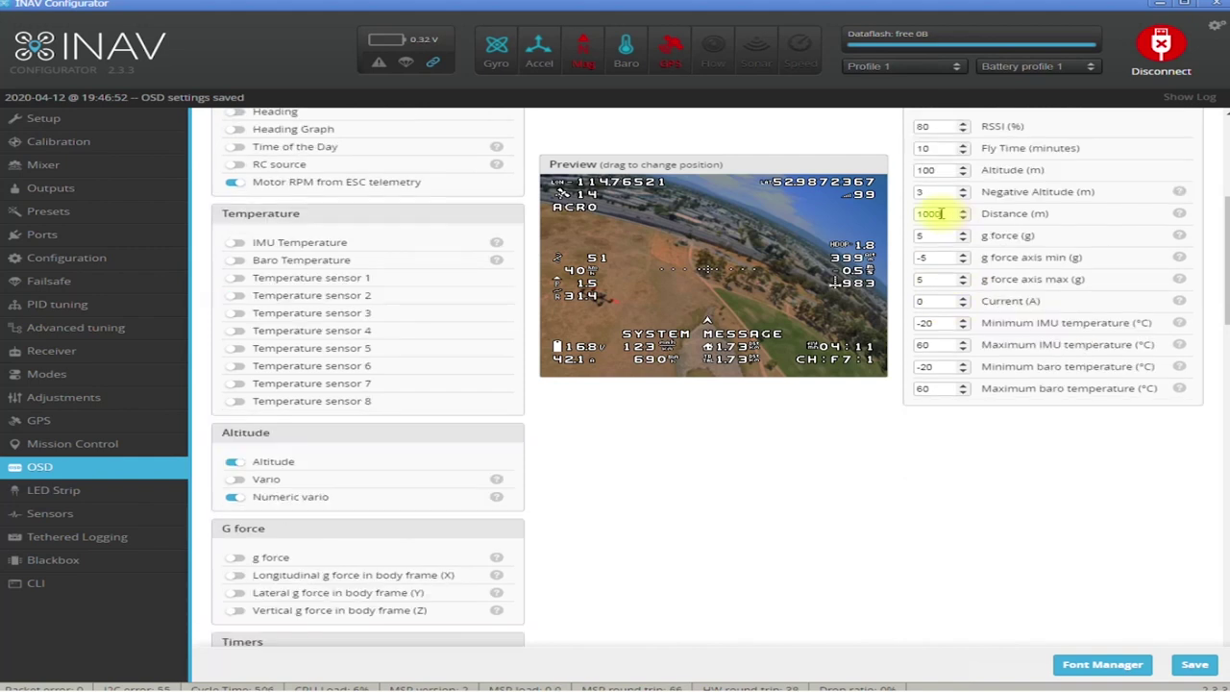
pyautogui.click(944, 214)
pyautogui.click(934, 366)
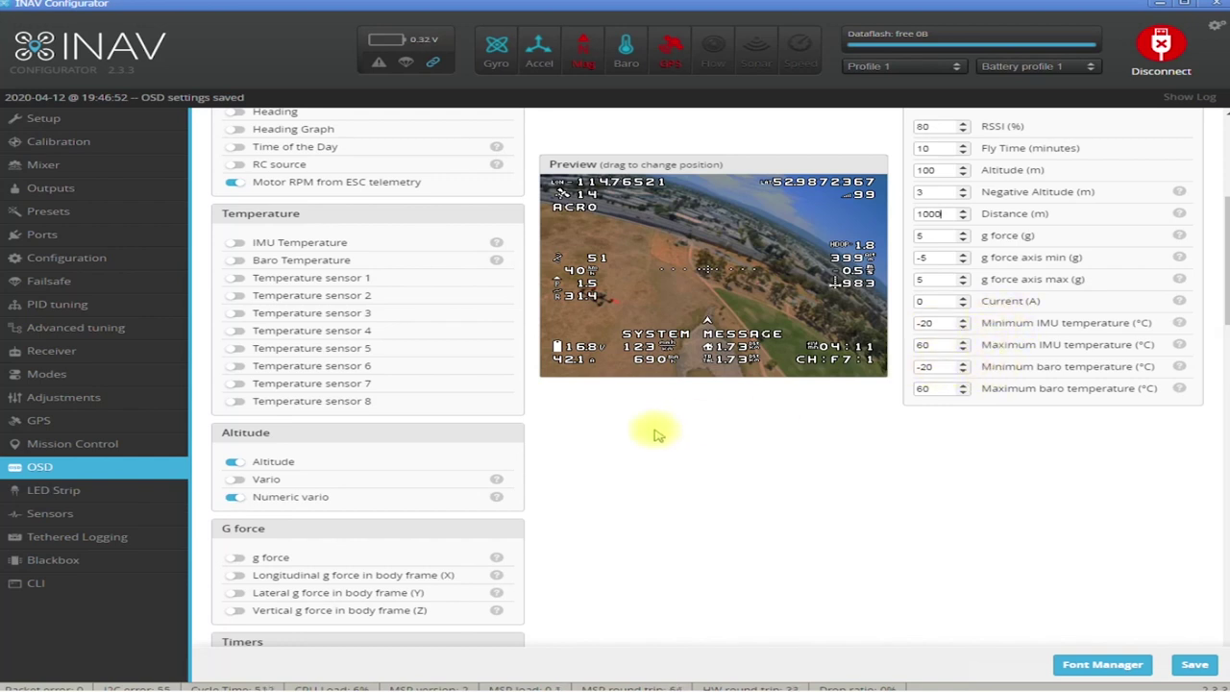
pyautogui.scroll(-3, 649, 434)
pyautogui.scroll(-6, 646, 439)
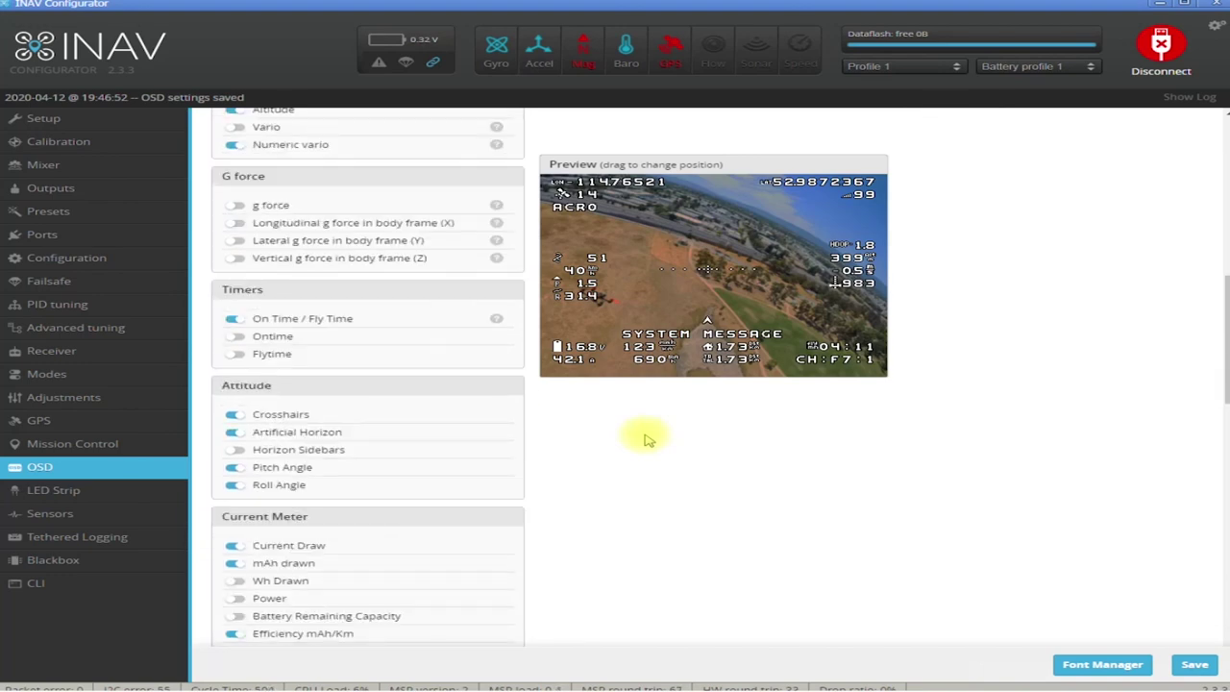
pyautogui.scroll(15, 644, 440)
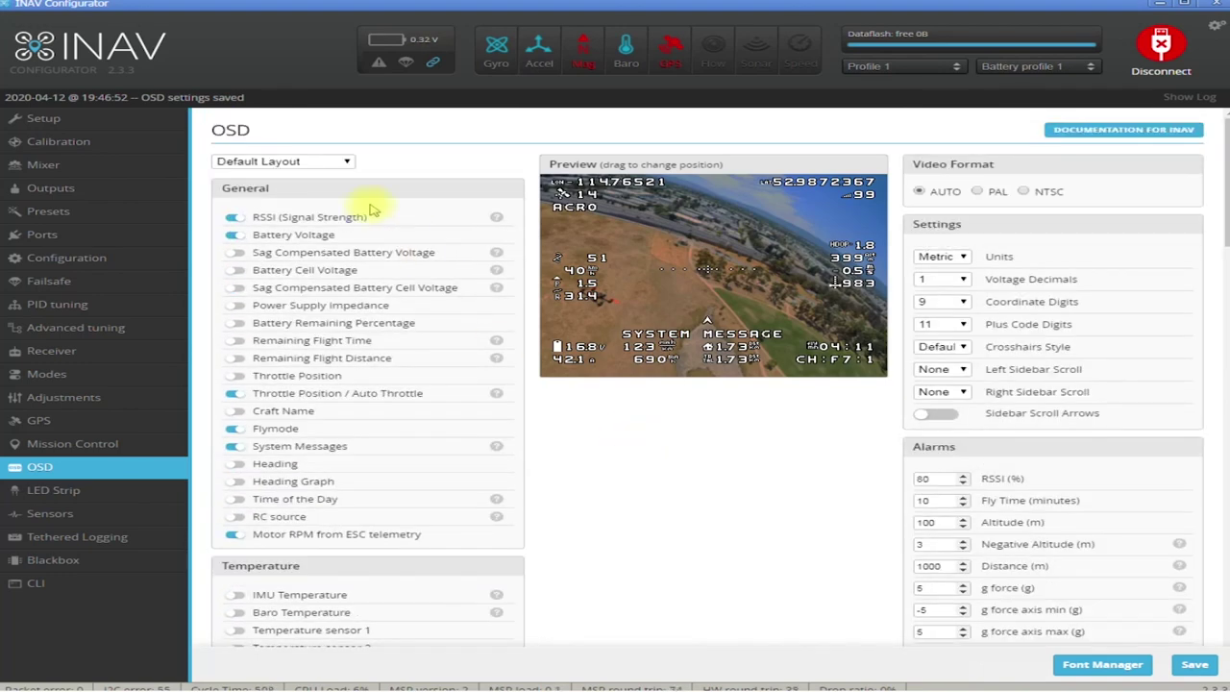
# Compare the OSD elements in Alternative Layout #1, Default Layout and Alternative Layout #3
pyautogui.click(336, 162)
pyautogui.click(298, 181)
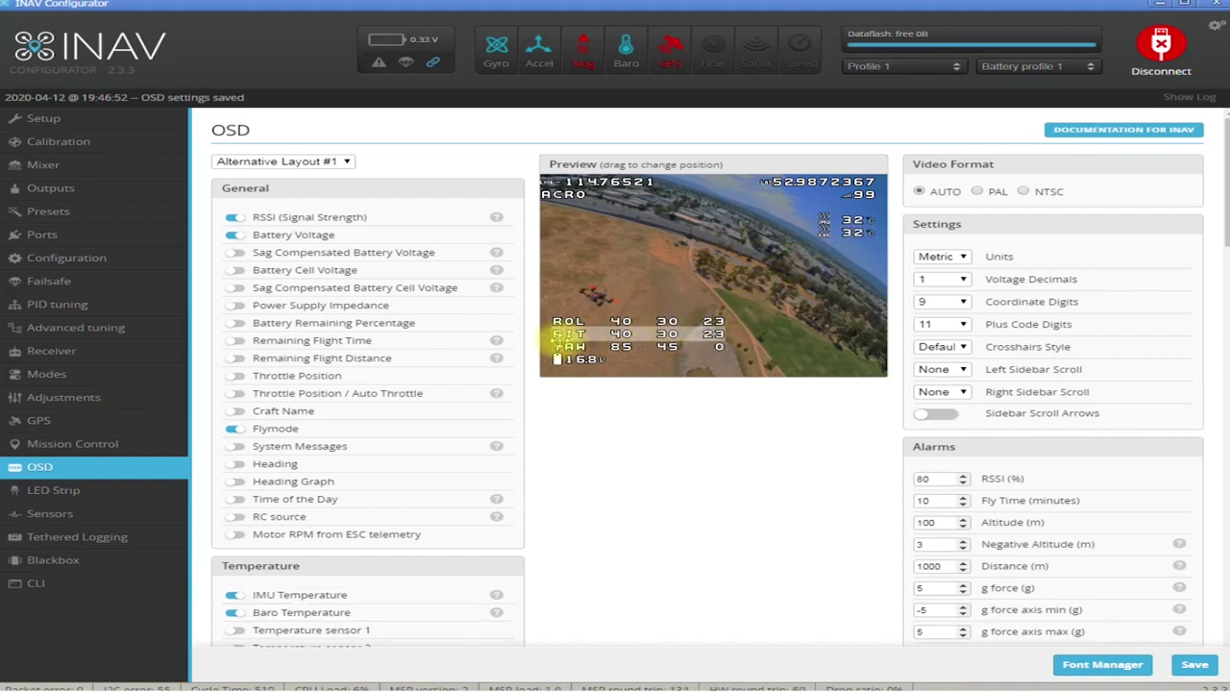
pyautogui.click(329, 161)
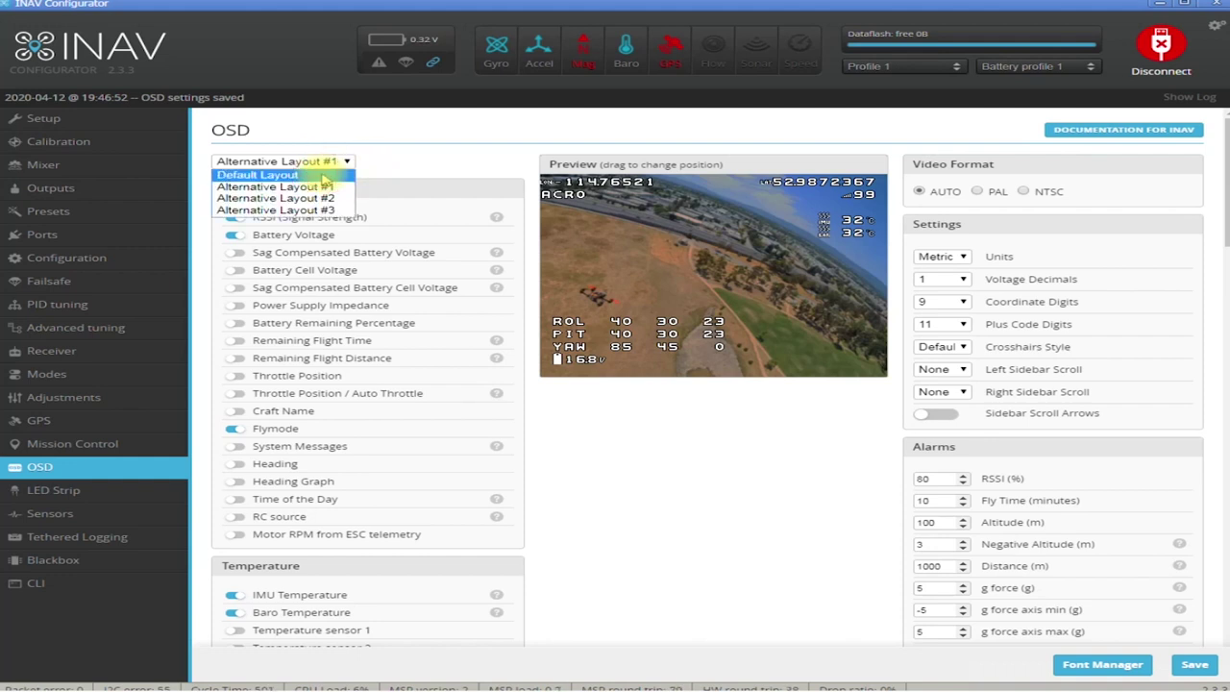
pyautogui.click(325, 177)
pyautogui.click(342, 162)
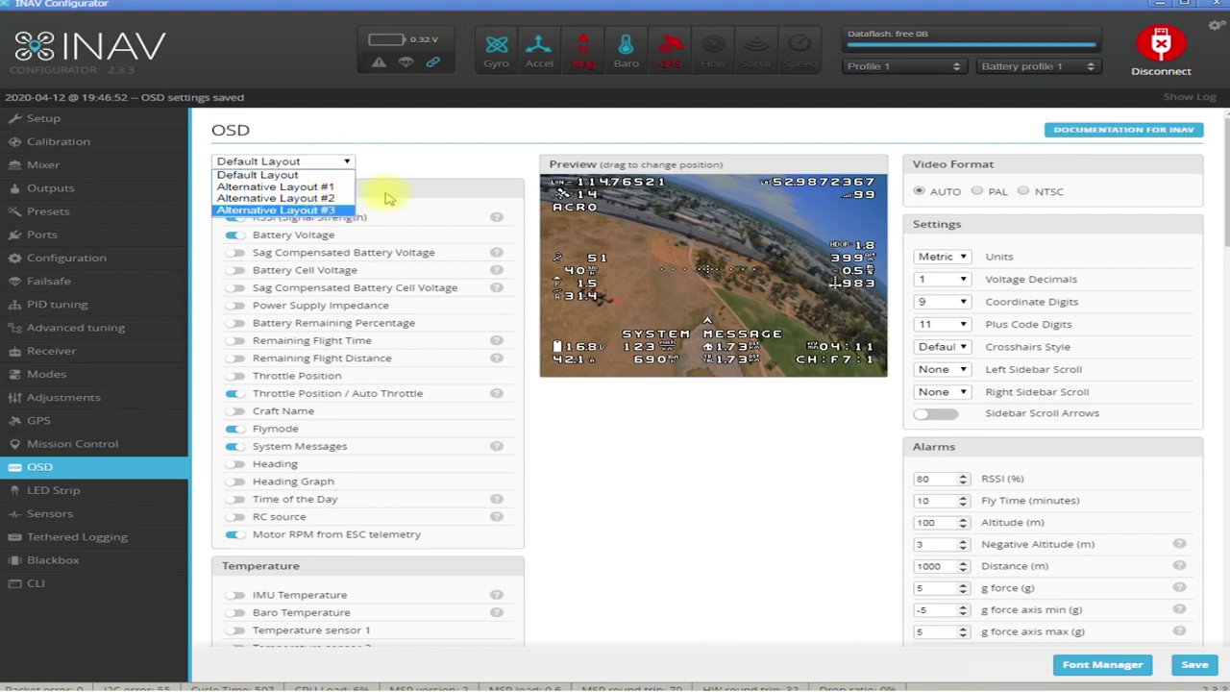
pyautogui.press('Return')
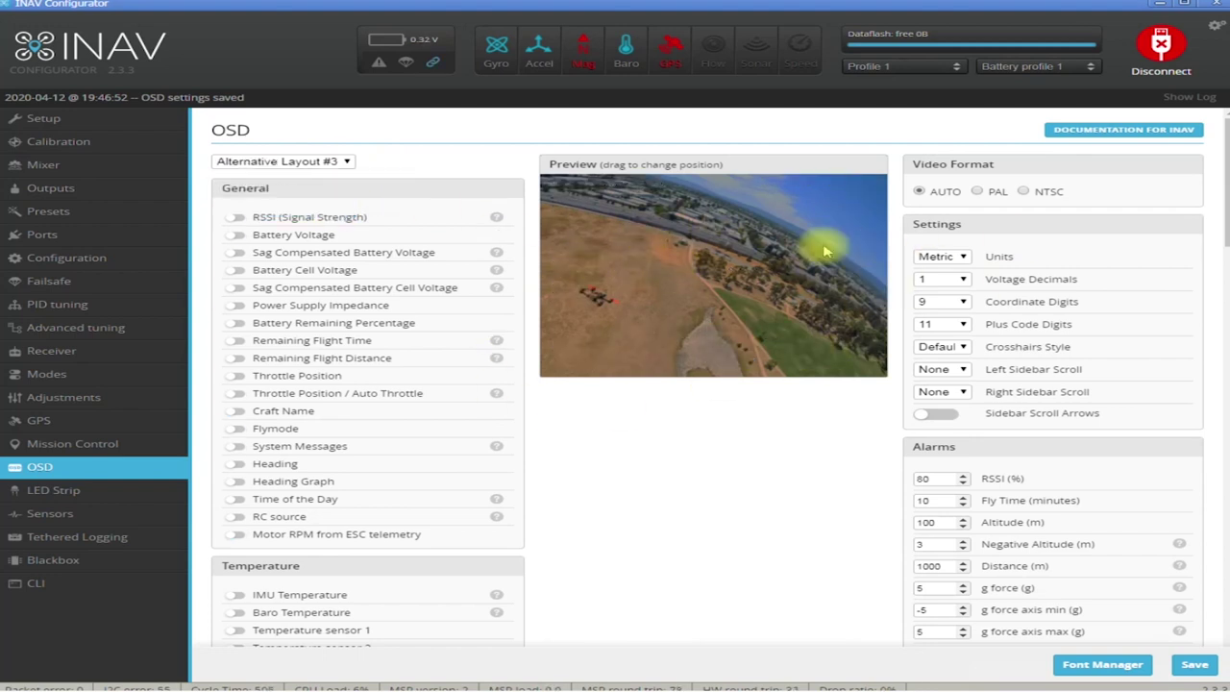
pyautogui.click(341, 165)
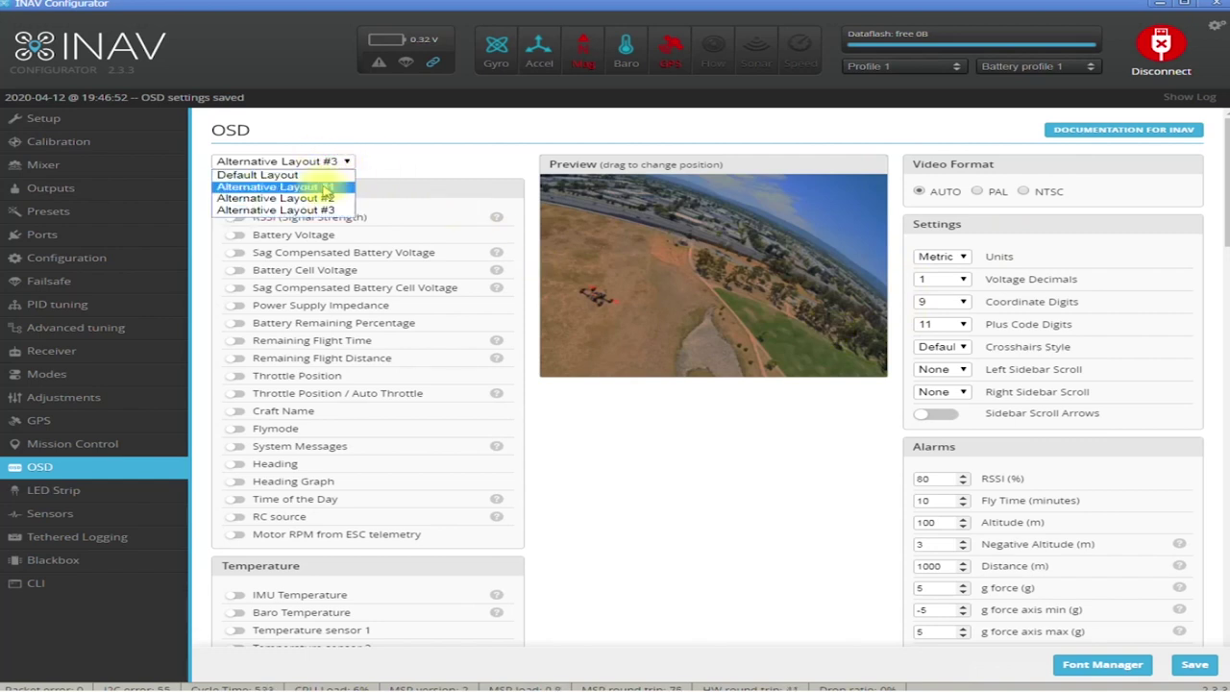
# Look through the Sensors, Blackbox, Tethered Logging and LED Strip settings without changing them
pyautogui.click(90, 510)
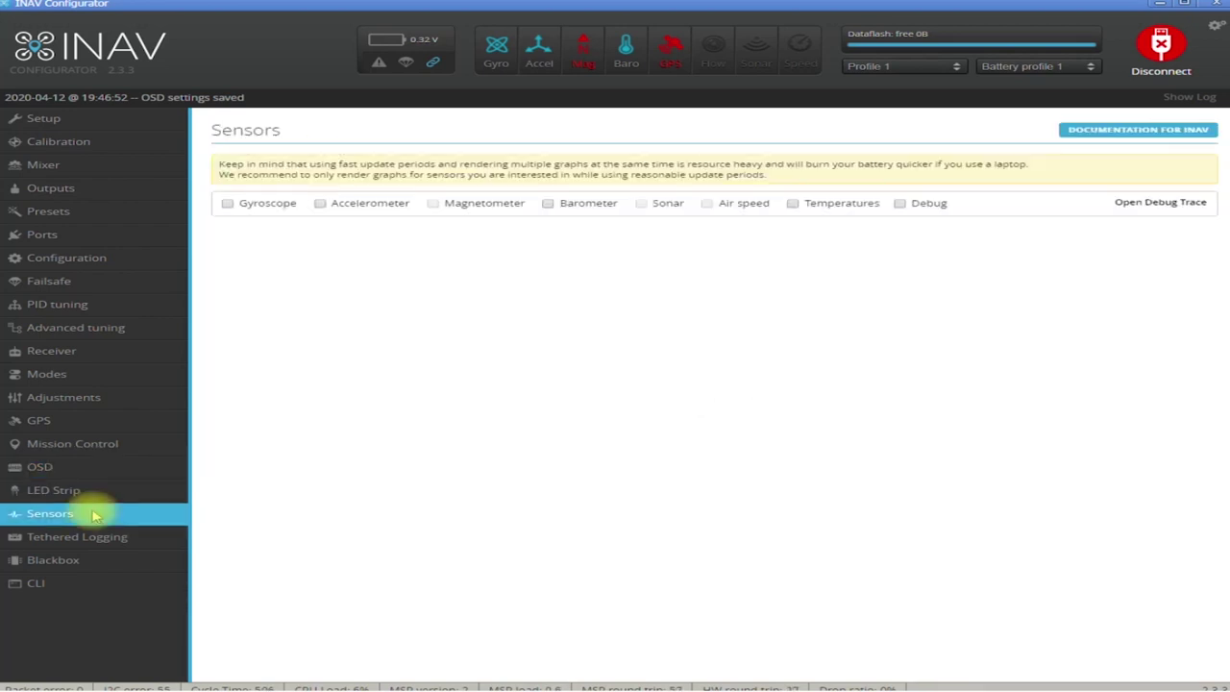
pyautogui.click(110, 559)
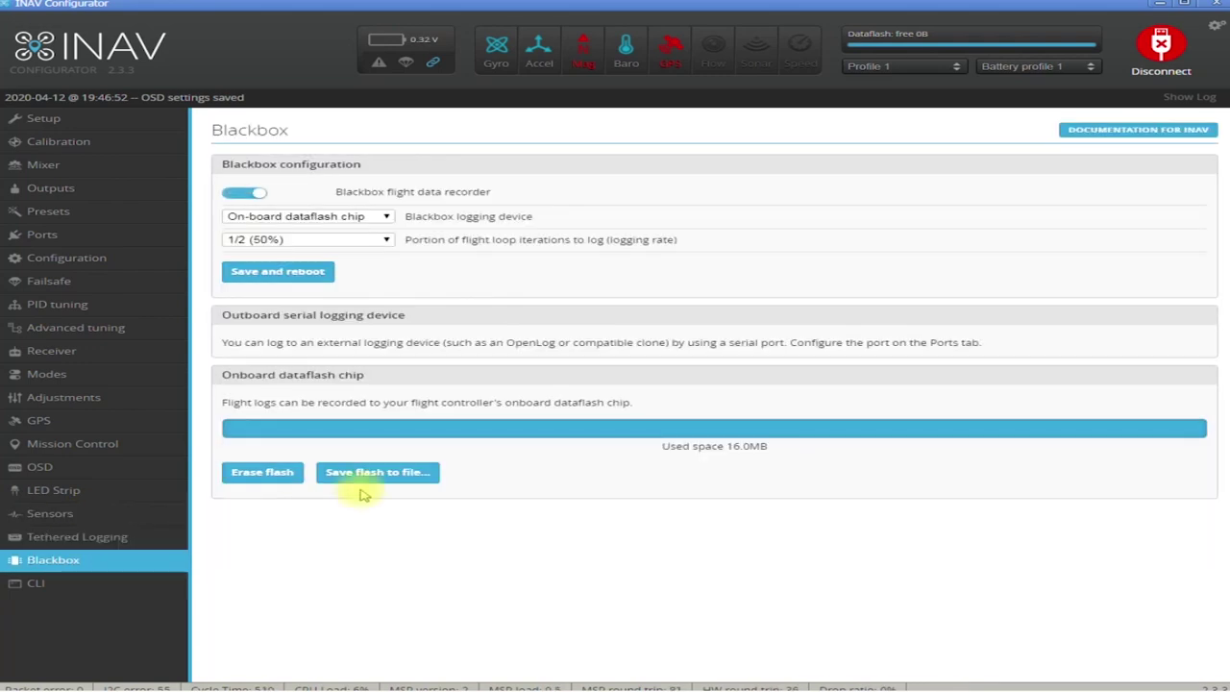
pyautogui.click(123, 535)
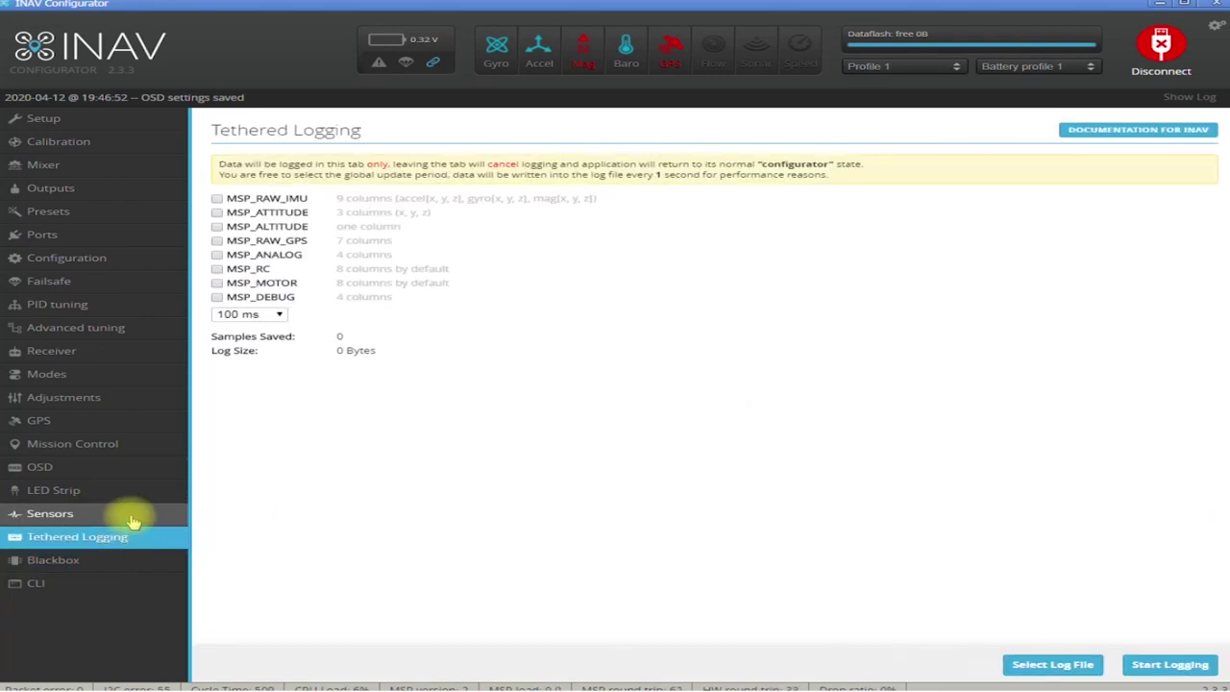
pyautogui.click(131, 517)
pyautogui.click(136, 493)
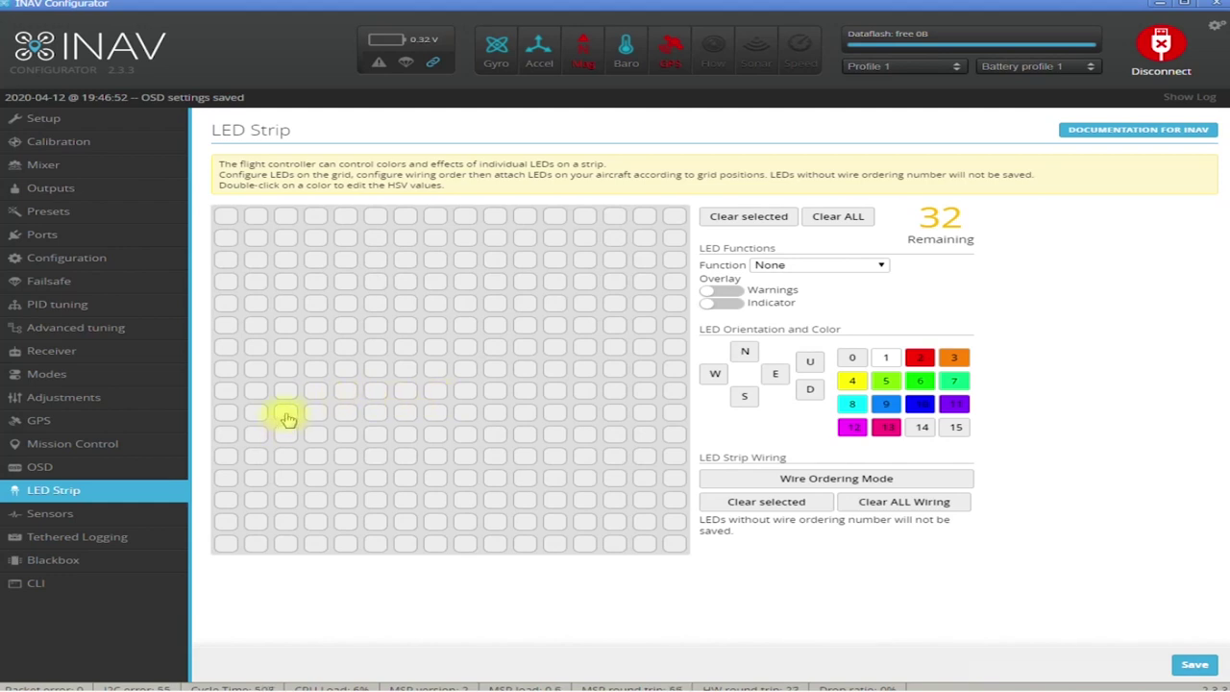
pyautogui.click(133, 537)
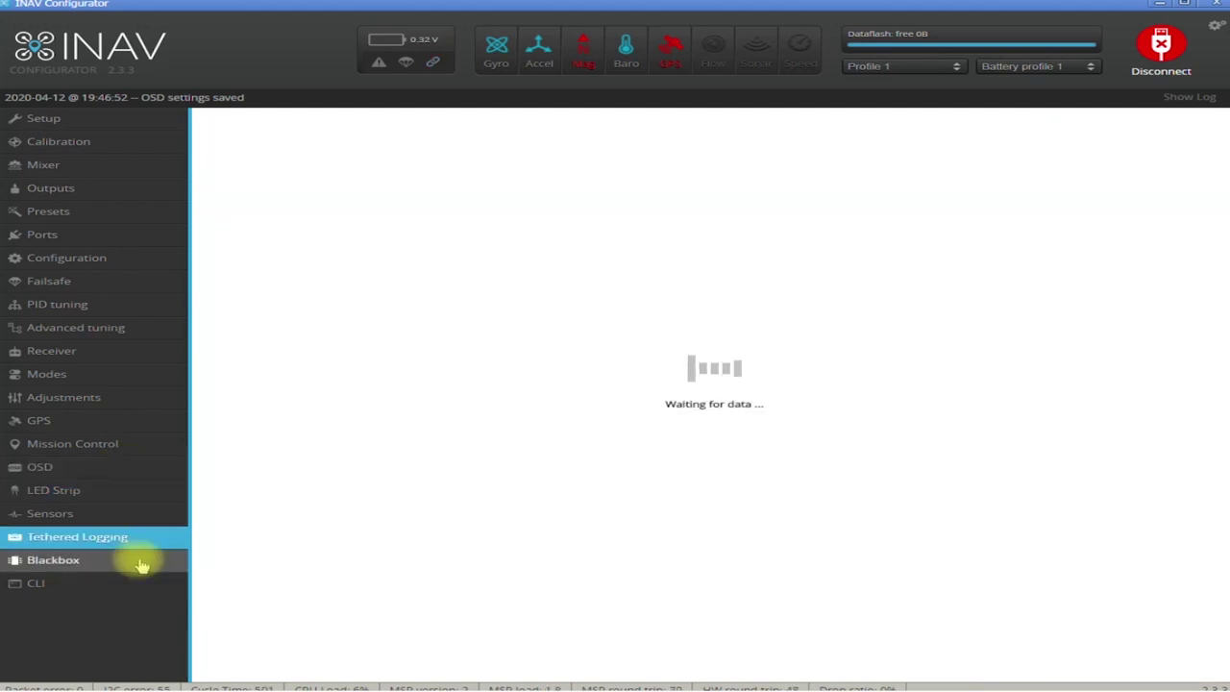
# Check the logging device choices in the Blackbox settings and select a logging rate of 1/2 (50%)
pyautogui.click(142, 562)
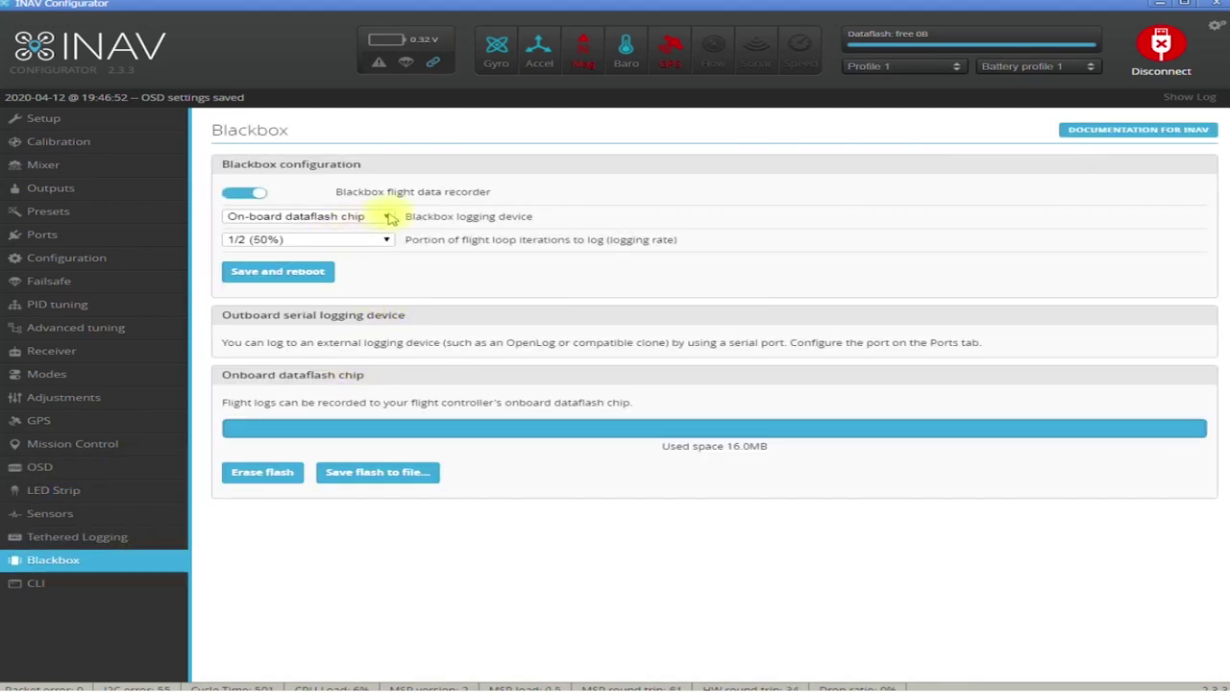
pyautogui.click(385, 221)
pyautogui.click(384, 221)
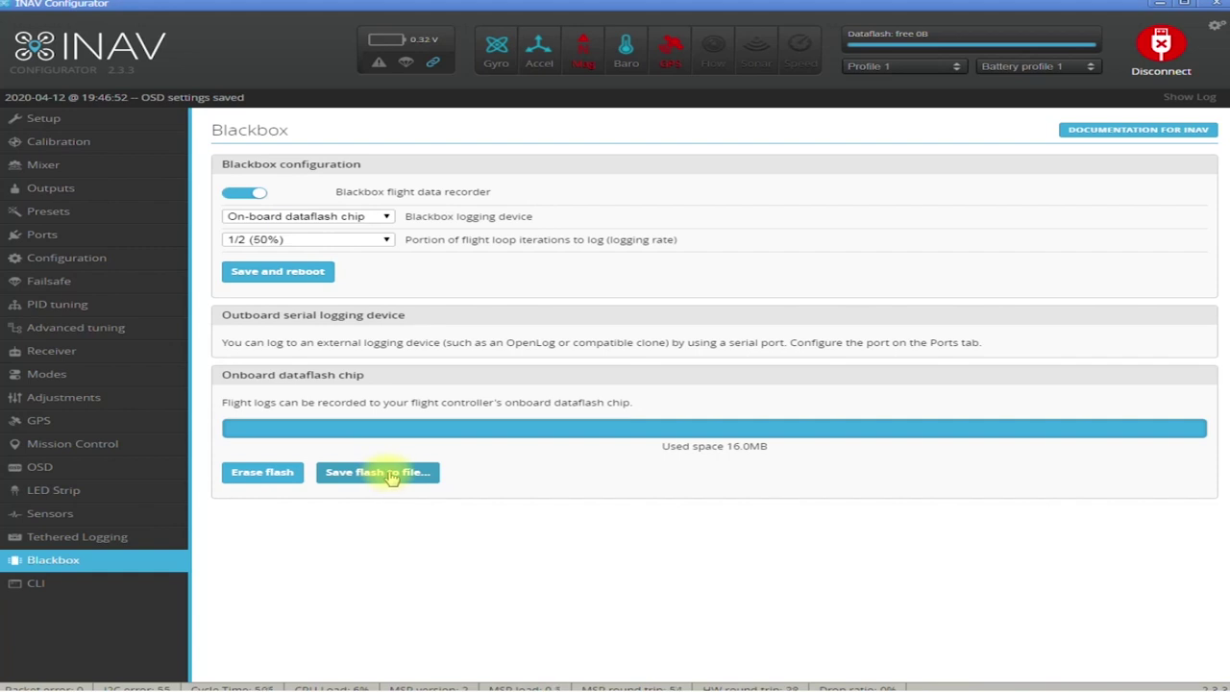
pyautogui.click(320, 239)
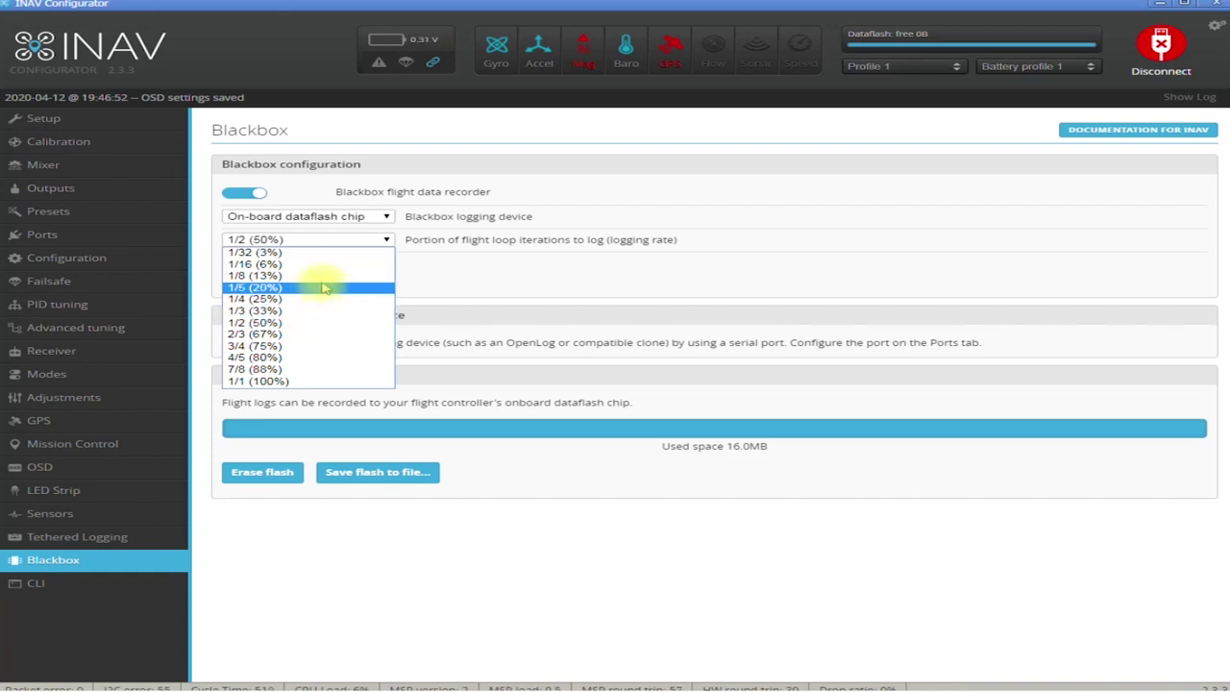
pyautogui.click(308, 324)
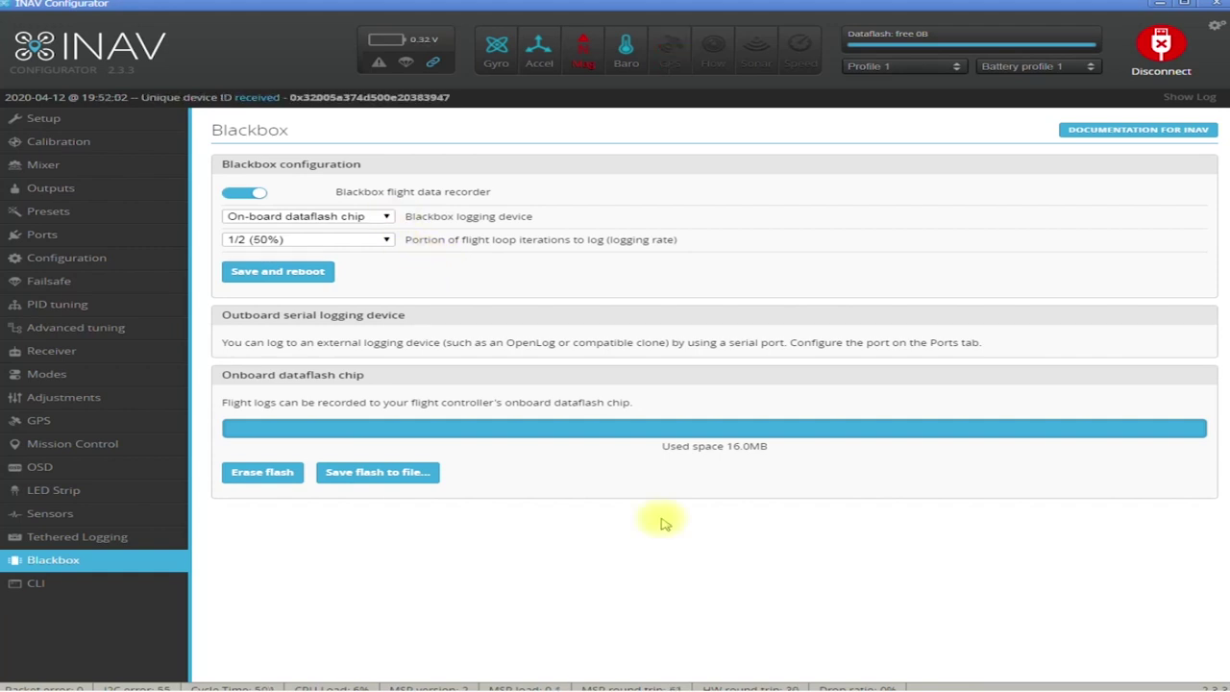
# Run the pasted command set small_angle=180 in the CLI
pyautogui.click(104, 585)
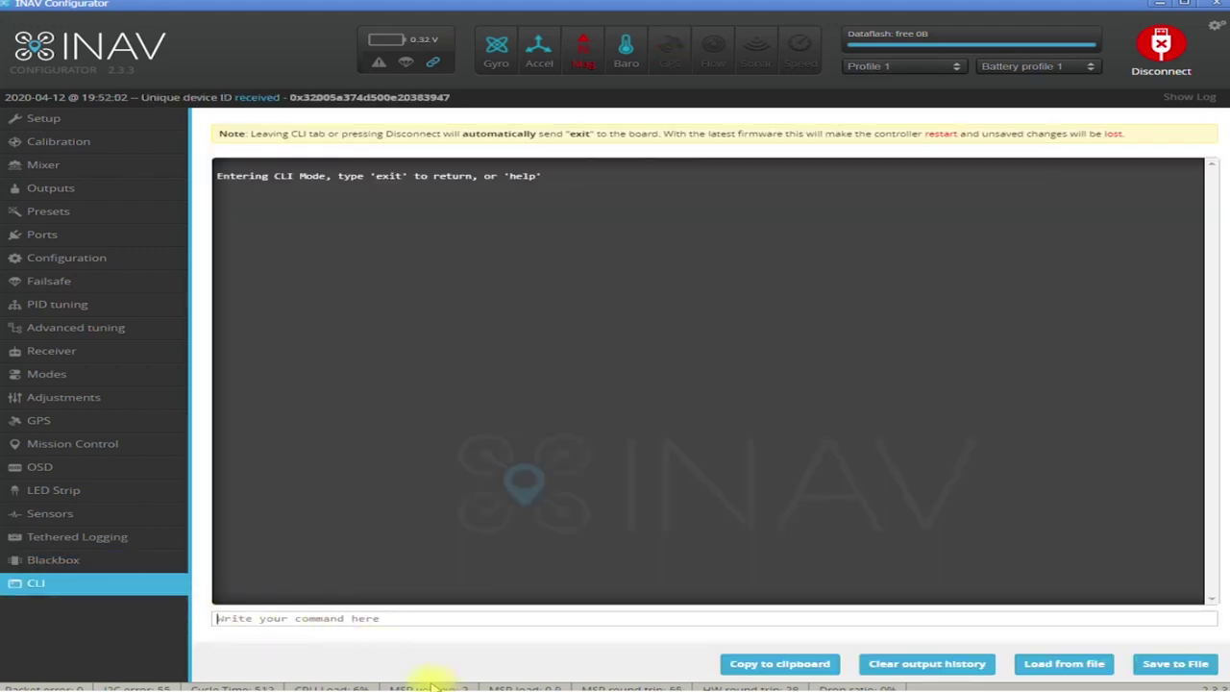
pyautogui.rightClick(257, 620)
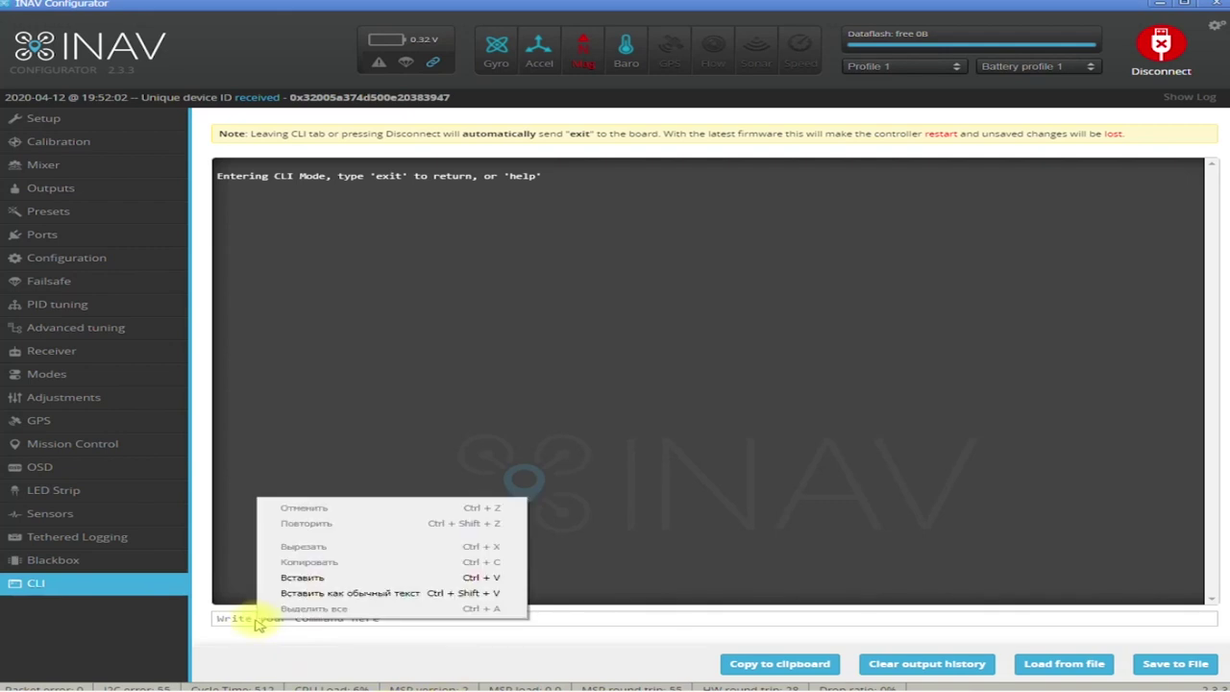
pyautogui.click(302, 578)
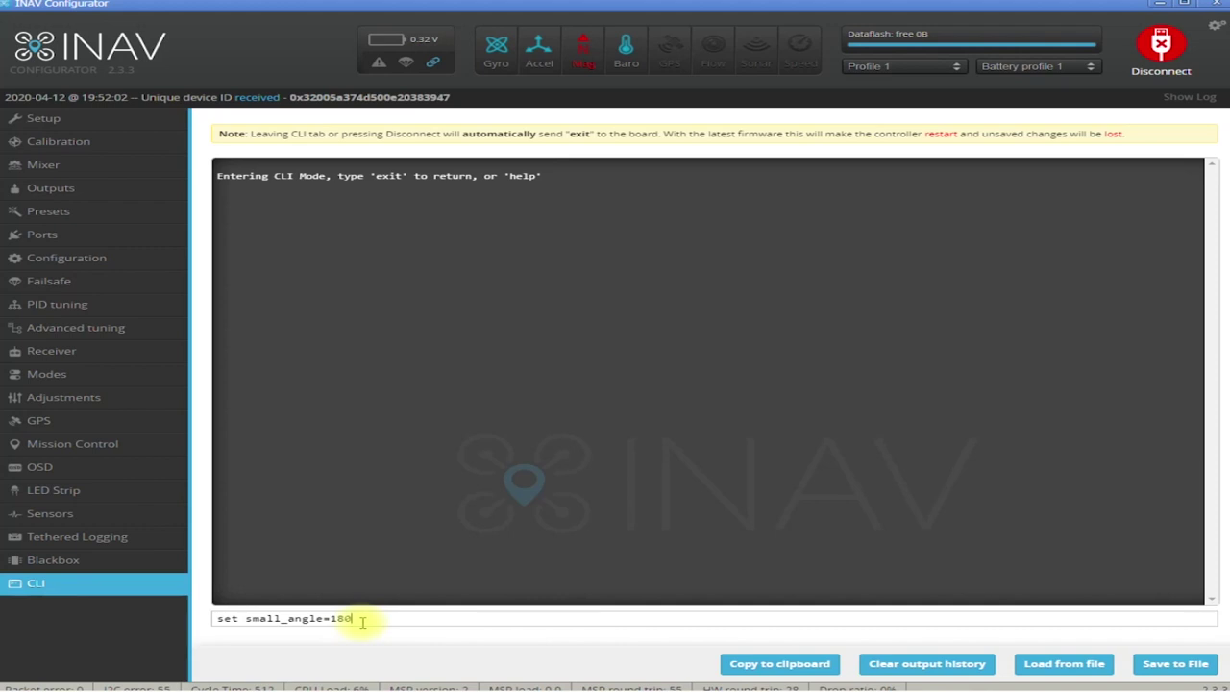
pyautogui.press('Return')
# Store the small_angle change with the CLI command save, replacing the text entered in the wrong keyboard layout
pyautogui.write('sav')
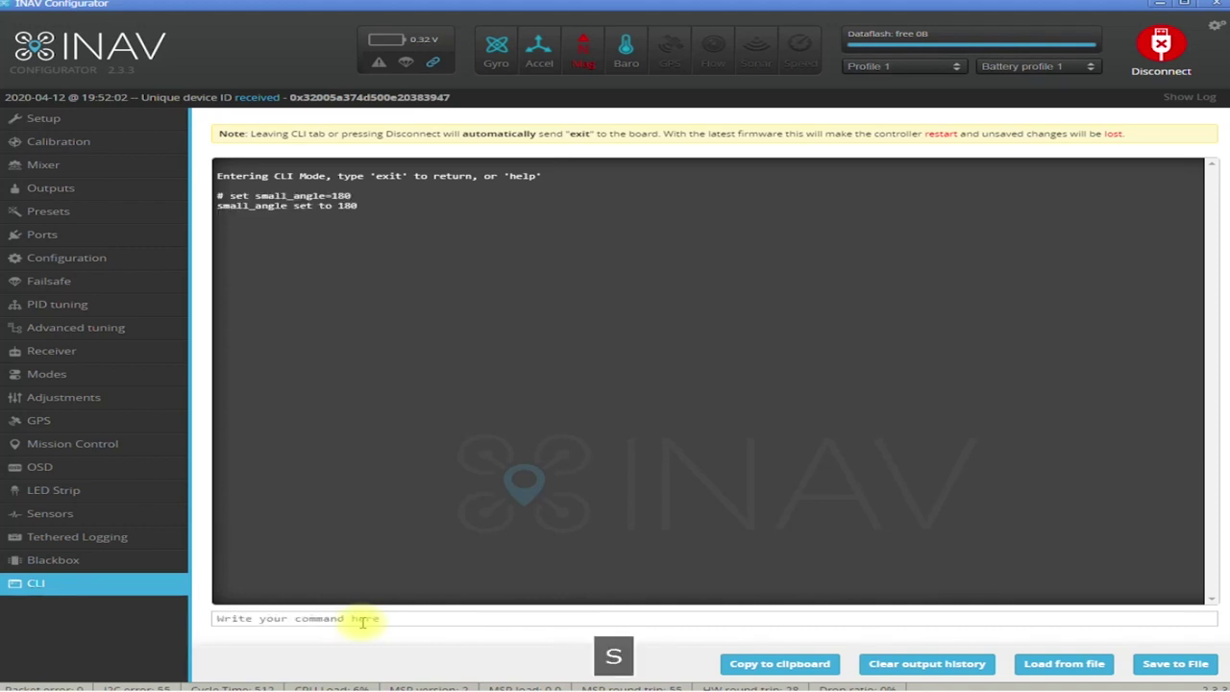
pyautogui.write('e')
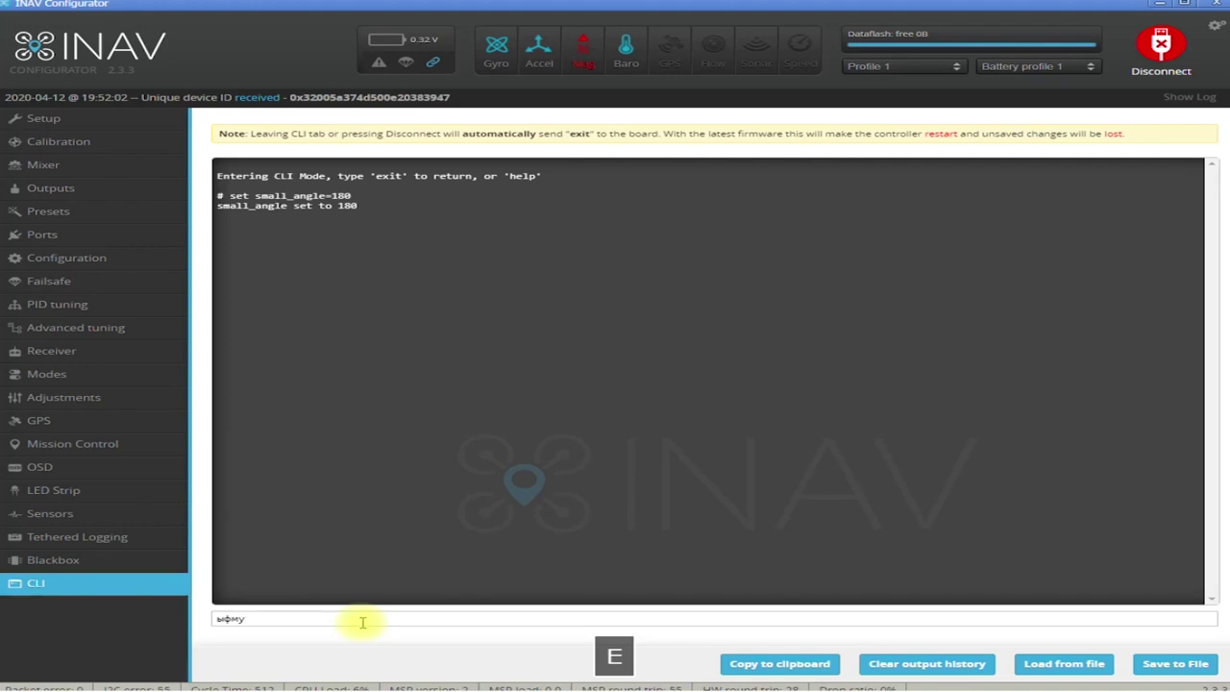
pyautogui.press('BackSpace')
pyautogui.press('BackSpace')
pyautogui.press('BackSpace')
pyautogui.press('BackSpace')
pyautogui.write('save')
pyautogui.press('Return')
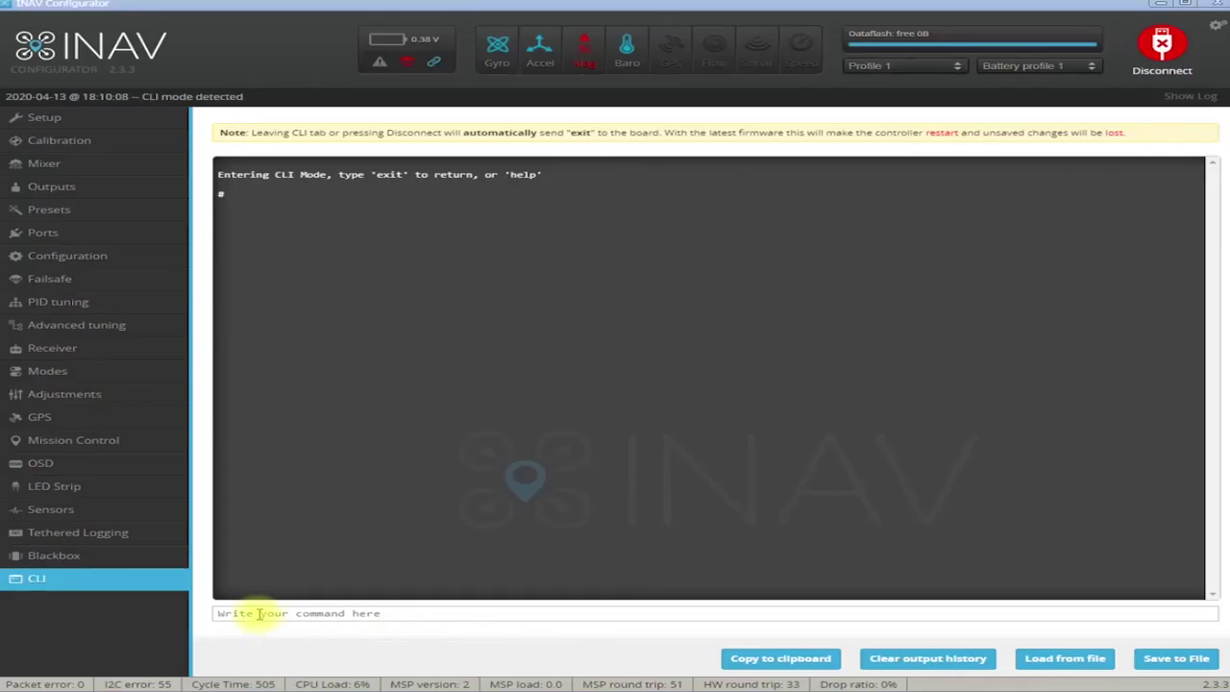
# List the voltage and current meter parameters with the CLI command get meter
pyautogui.click(258, 613)
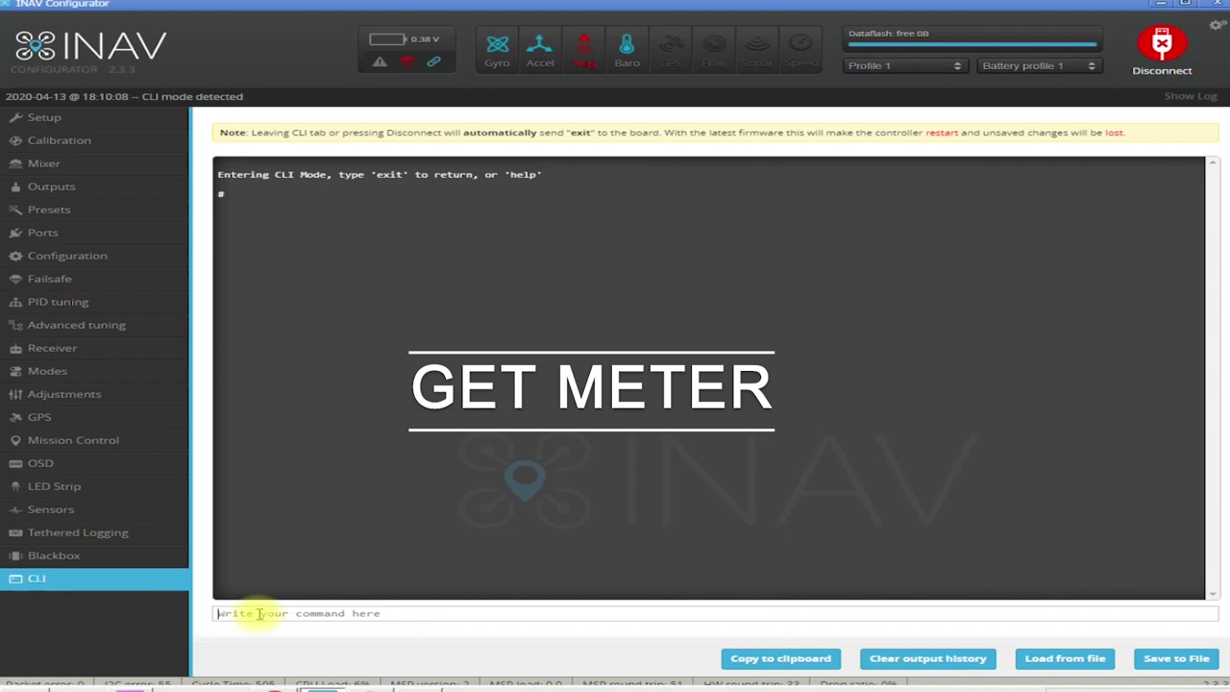
pyautogui.write('get ')
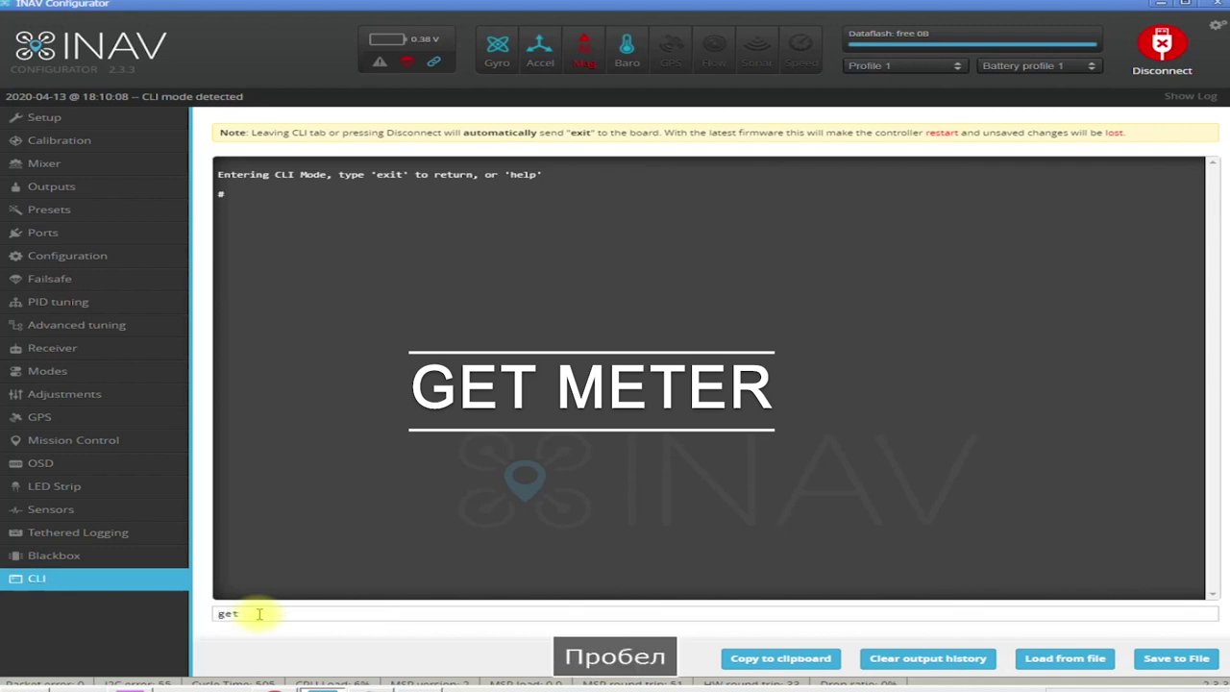
pyautogui.write('meter')
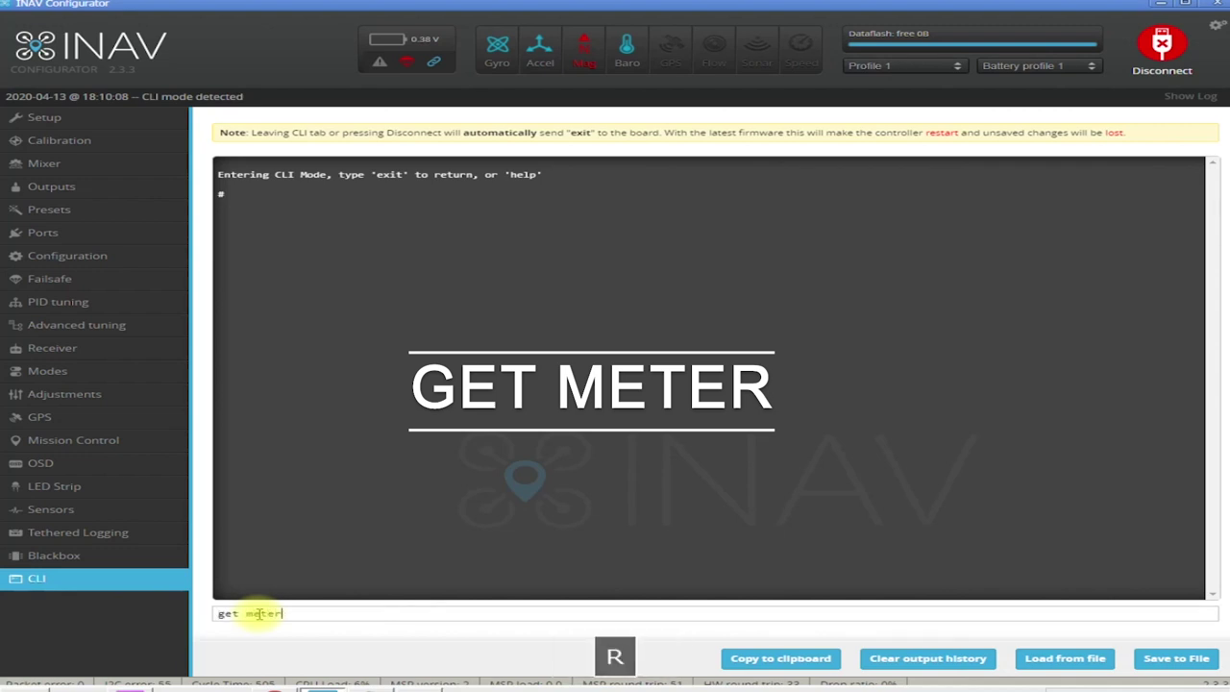
pyautogui.press('Return')
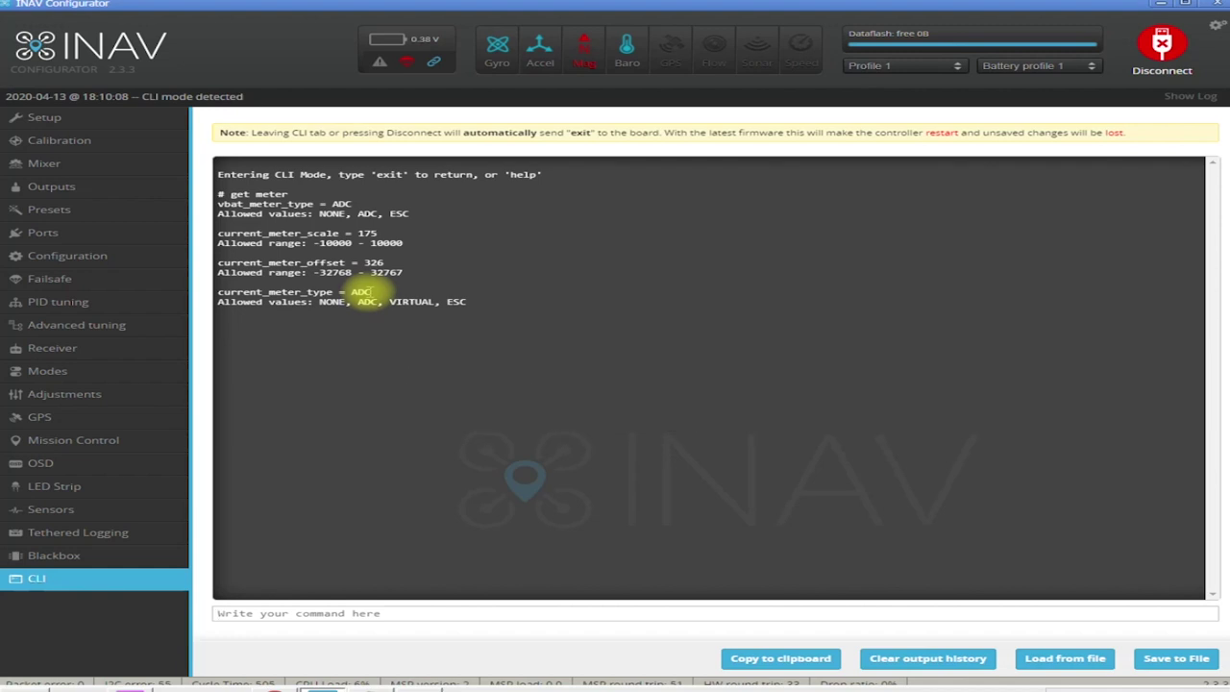
# Copy the current_meter_type line from the CLI output and use it to run set current_meter_type = ESC
pyautogui.moveTo(371, 291); pyautogui.dragTo(218, 294)
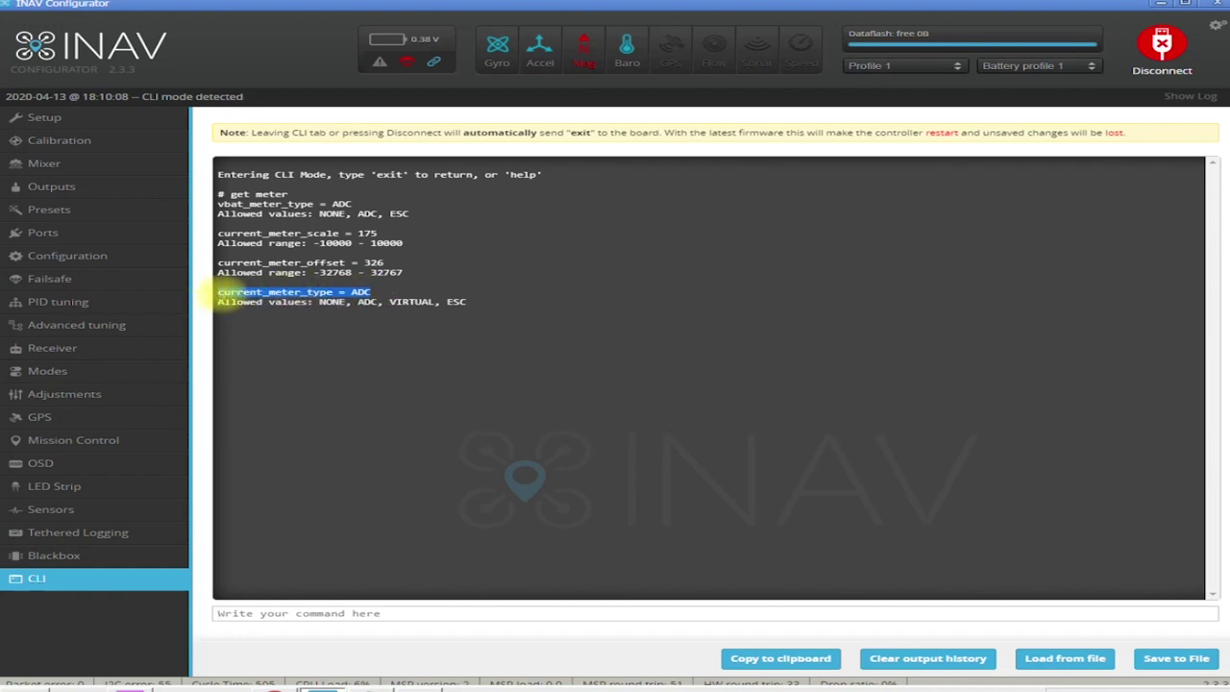
pyautogui.rightClick(240, 294)
pyautogui.click(252, 304)
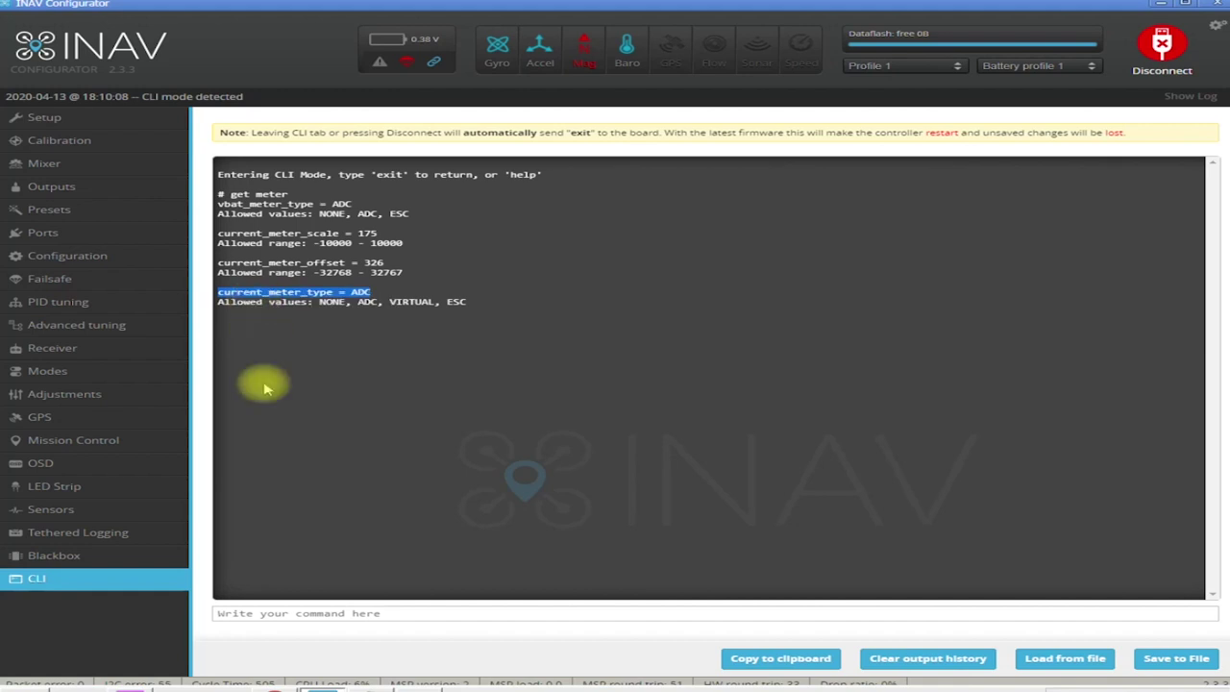
pyautogui.click(250, 613)
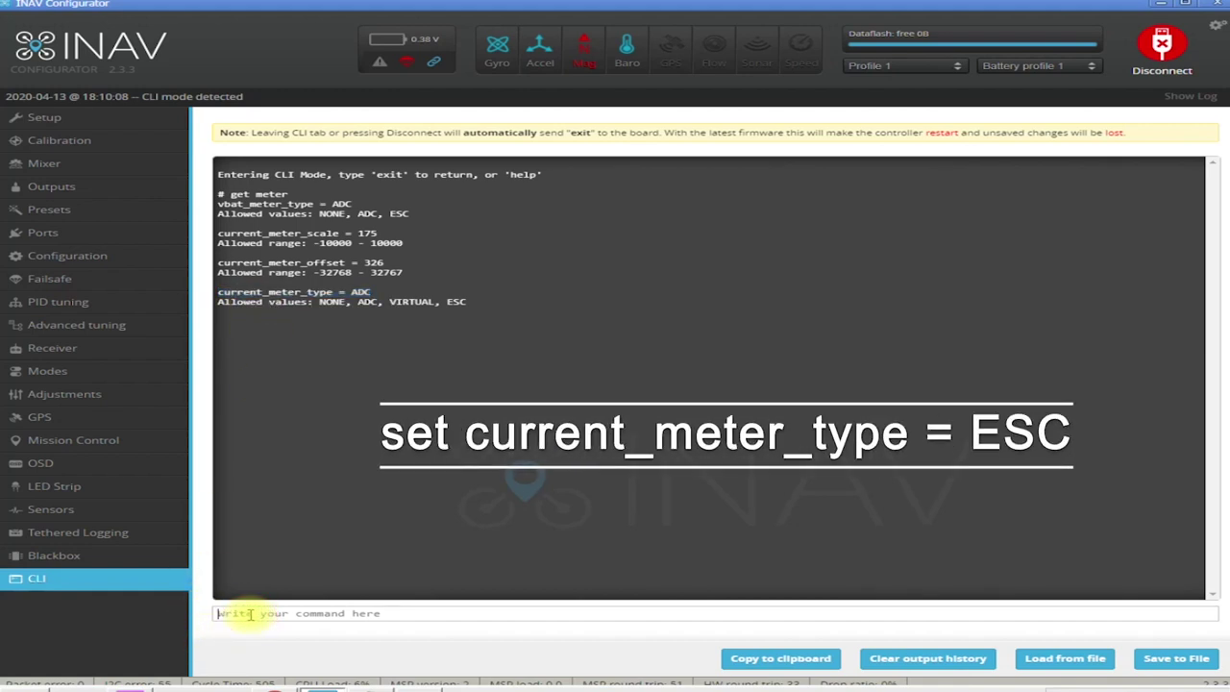
pyautogui.write('set')
pyautogui.rightClick(251, 617)
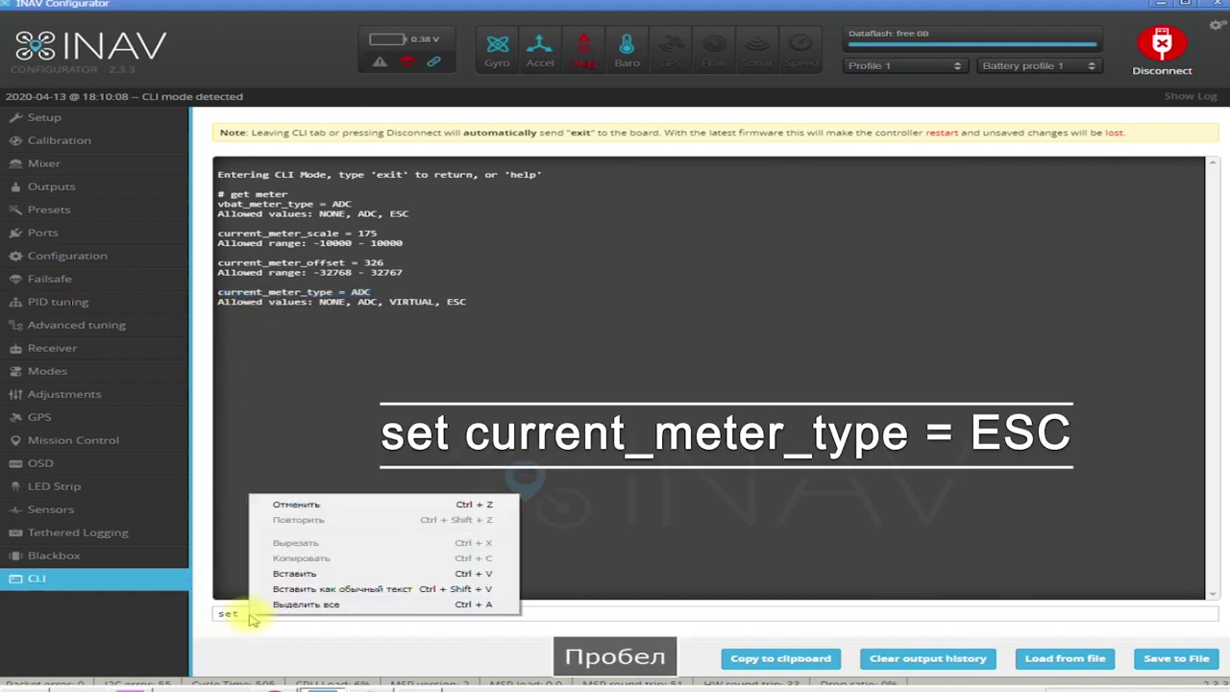
pyautogui.click(294, 574)
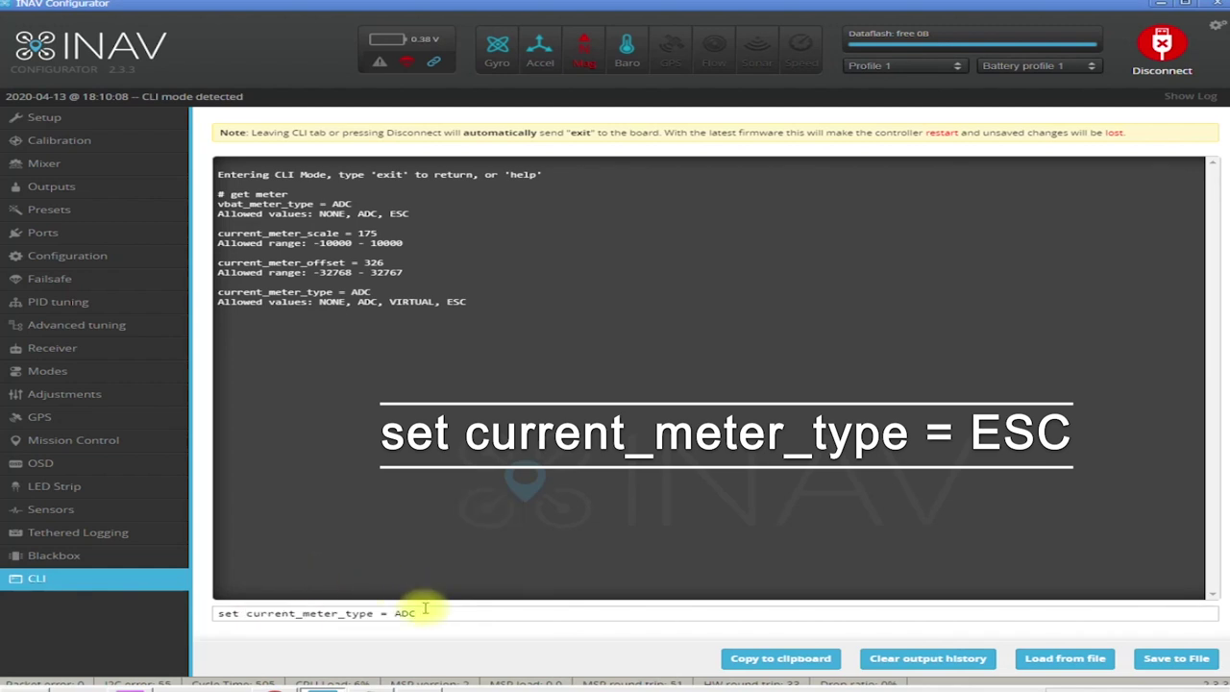
pyautogui.press('BackSpace')
pyautogui.press('BackSpace')
pyautogui.press('BackSpace')
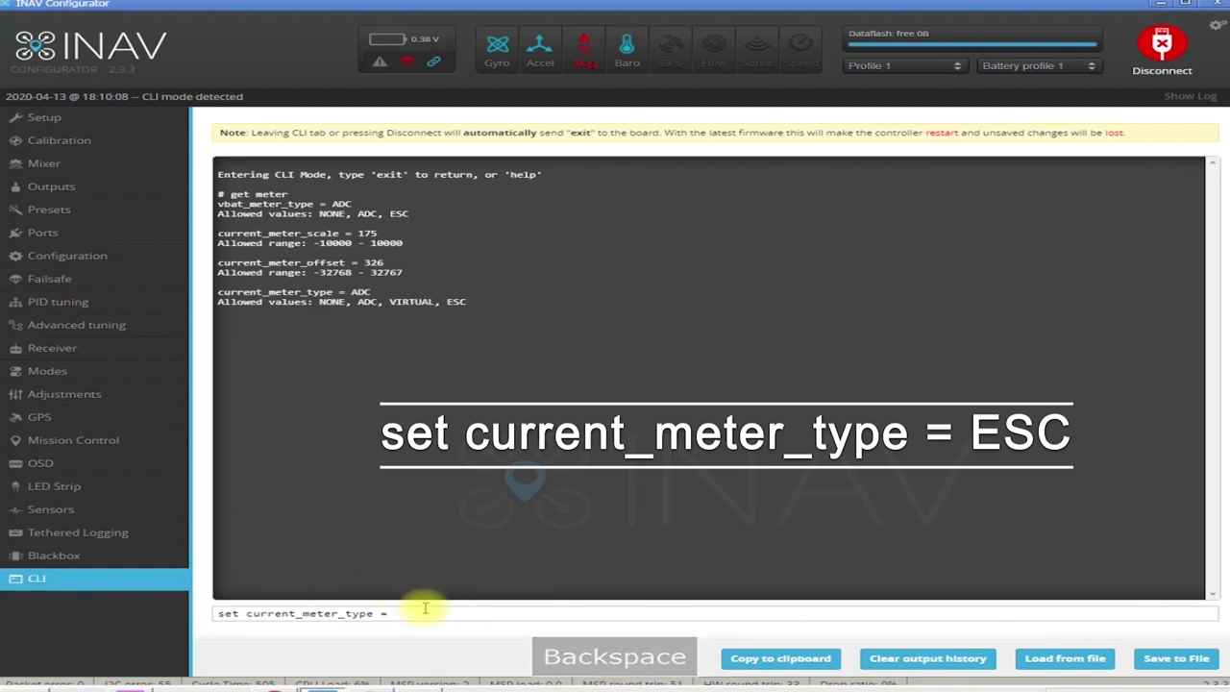
pyautogui.write('ESC')
pyautogui.press('Return')
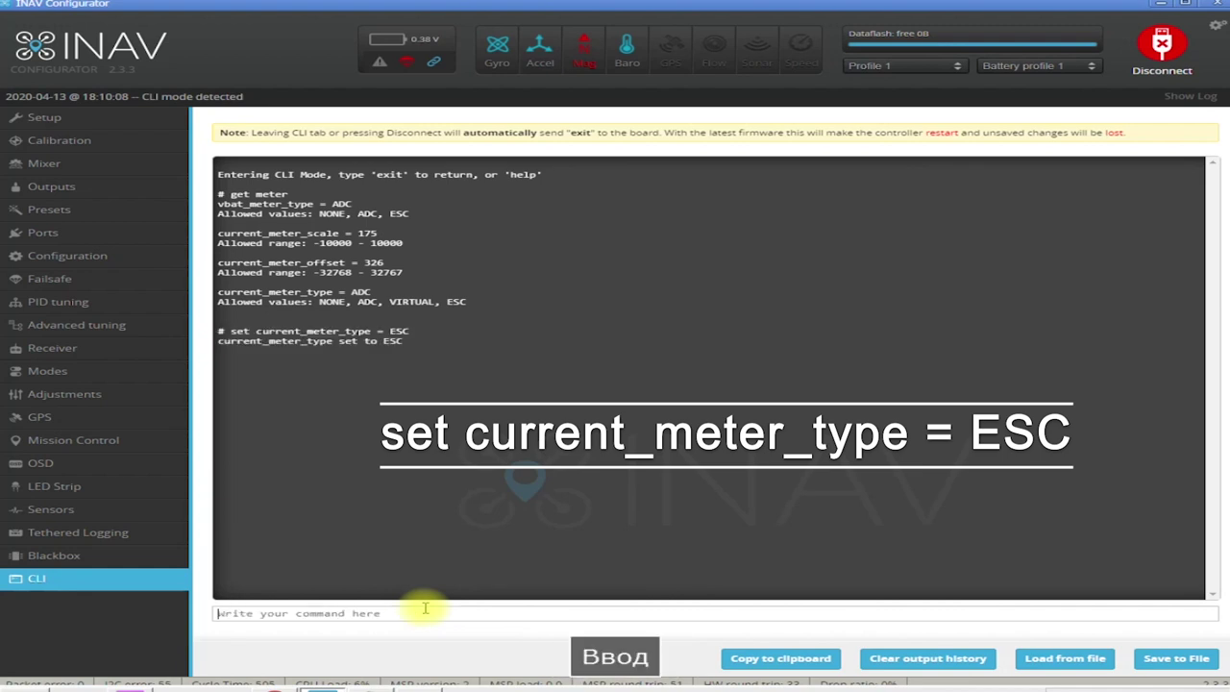
# Store the current meter type change with the CLI command save
pyautogui.click(291, 615)
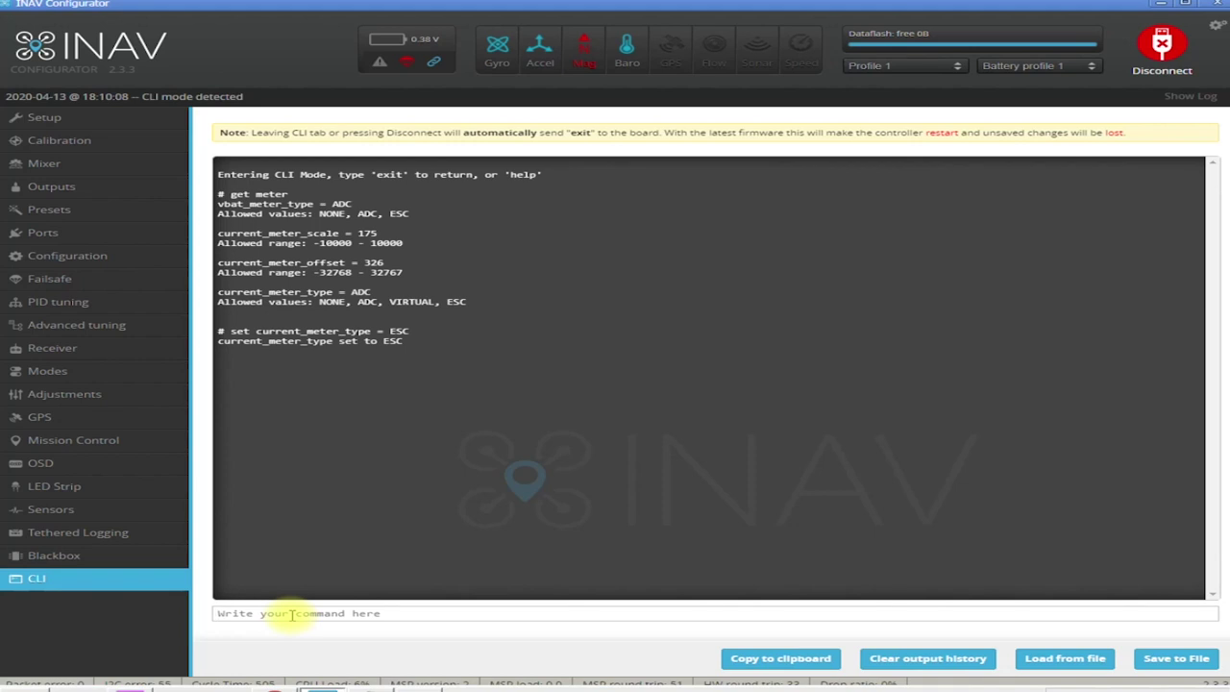
pyautogui.write('save')
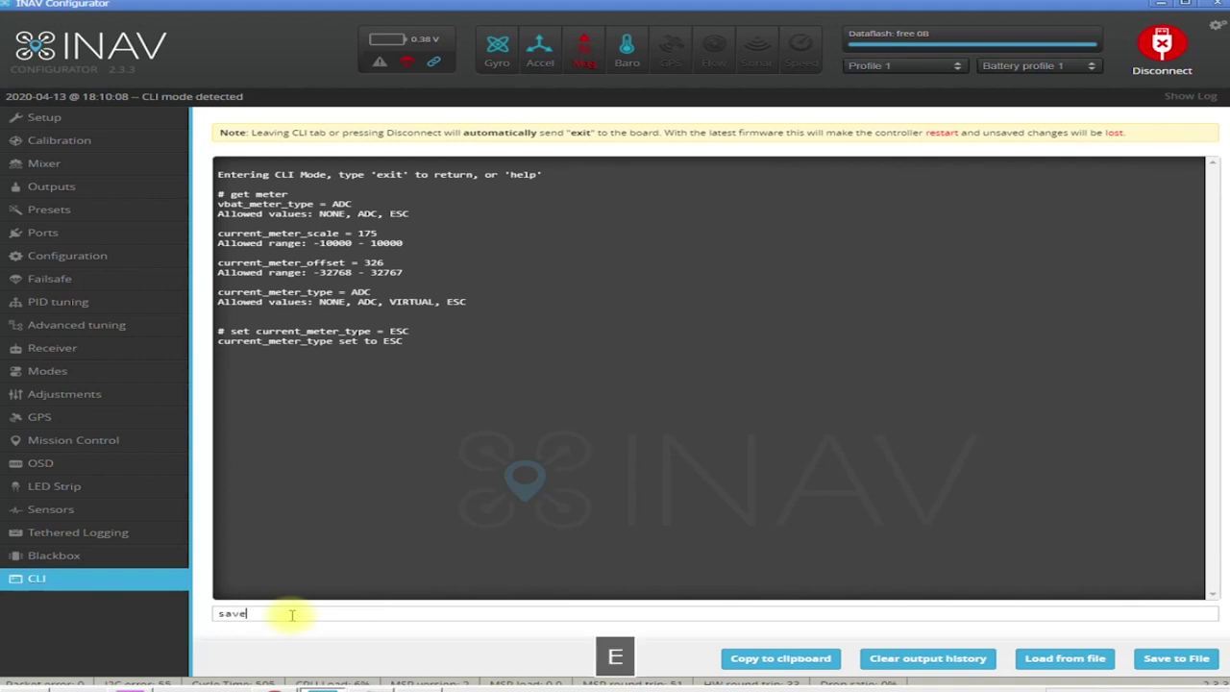
pyautogui.press('Return')
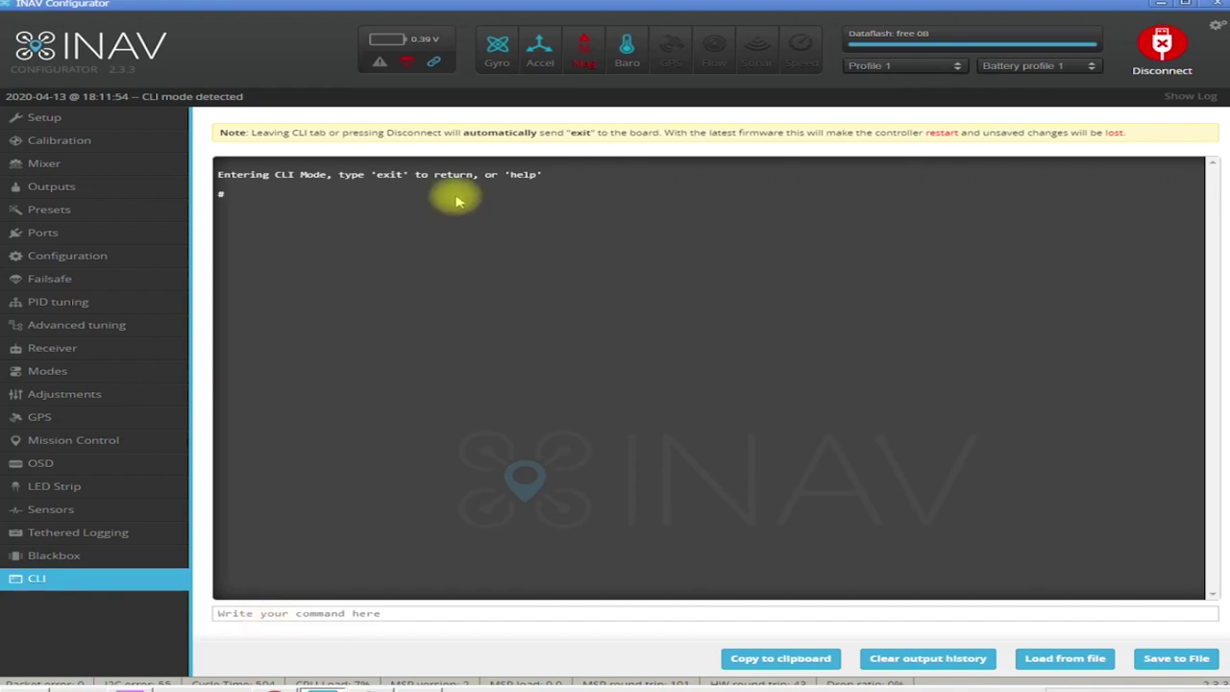
# Print the full flight controller configuration with the CLI command dump
pyautogui.click(245, 612)
pyautogui.write('dump')
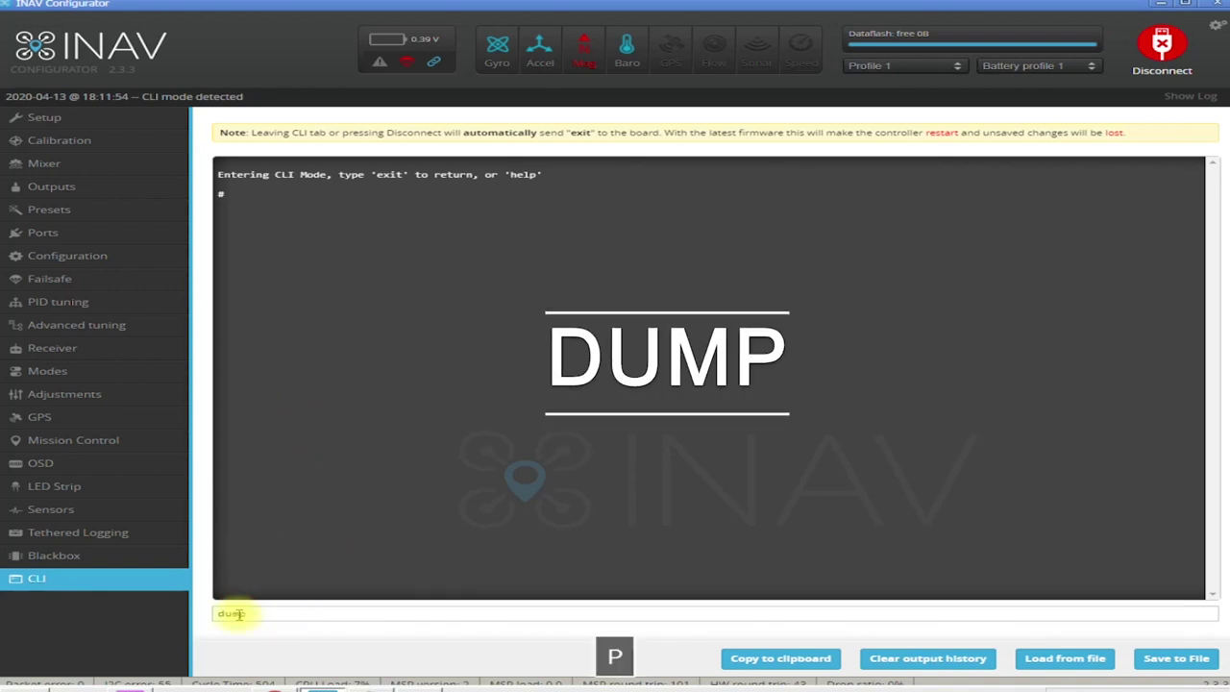
pyautogui.press('Return')
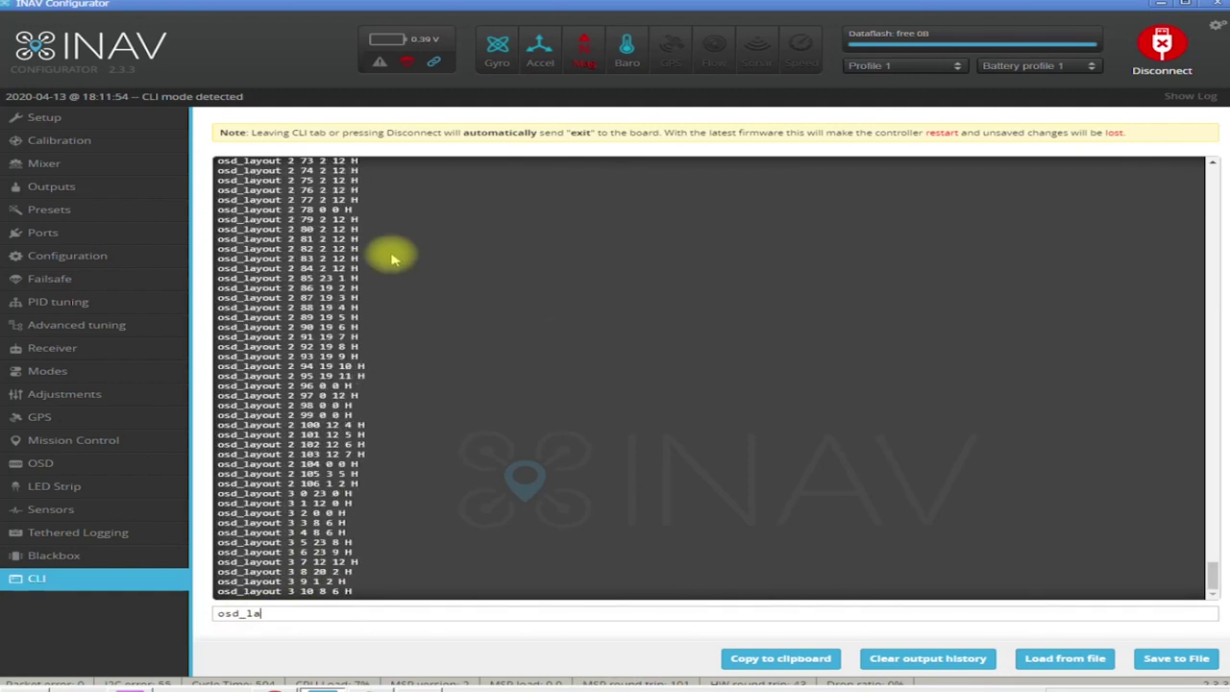
pyautogui.write('set bl')
pyautogui.press('BackSpace')
pyautogui.press('BackSpace')
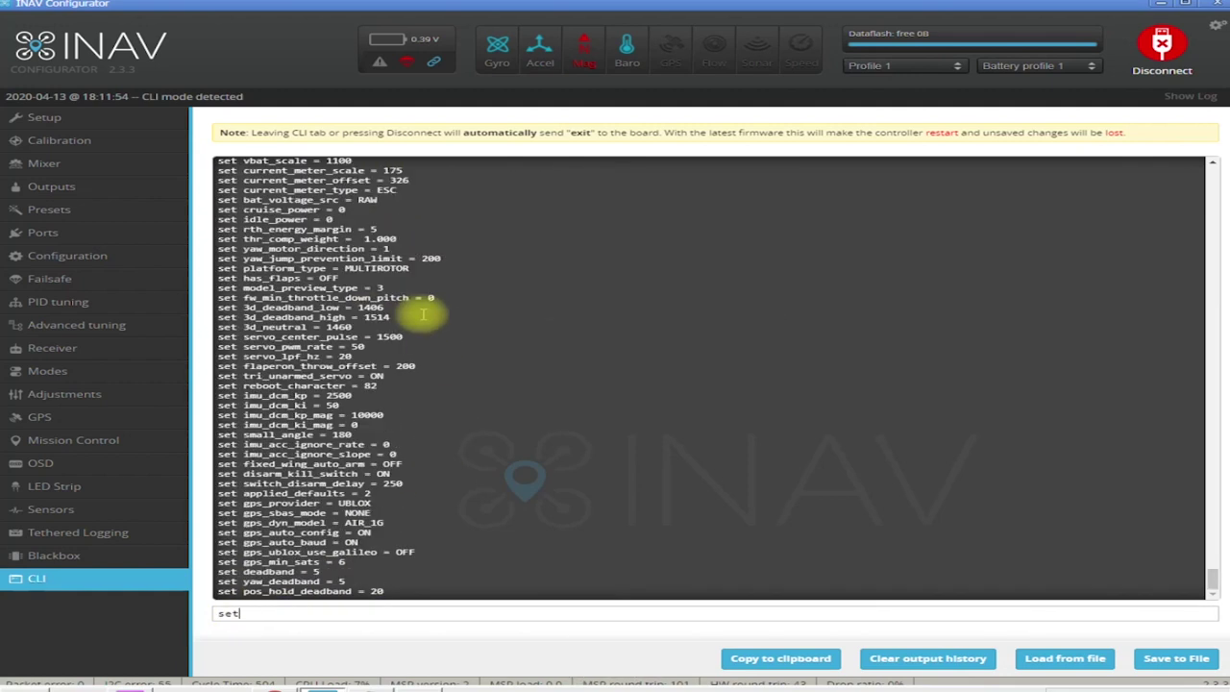
pyautogui.write('nav_mc_')
pyautogui.press('BackSpace')
pyautogui.press('BackSpace')
pyautogui.press('BackSpace')
pyautogui.press('BackSpace')
pyautogui.press('BackSpace')
pyautogui.press('BackSpace')
pyautogui.press('BackSpace')
pyautogui.write('fw_ff_pitch')
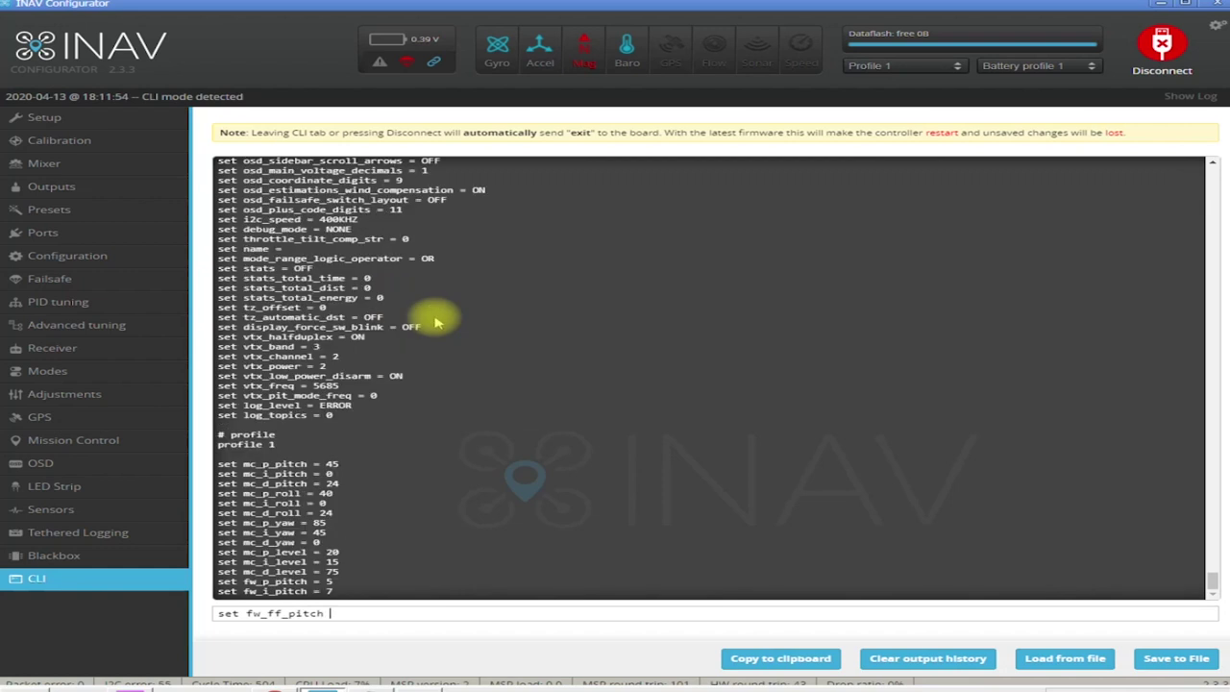
pyautogui.press('Return')
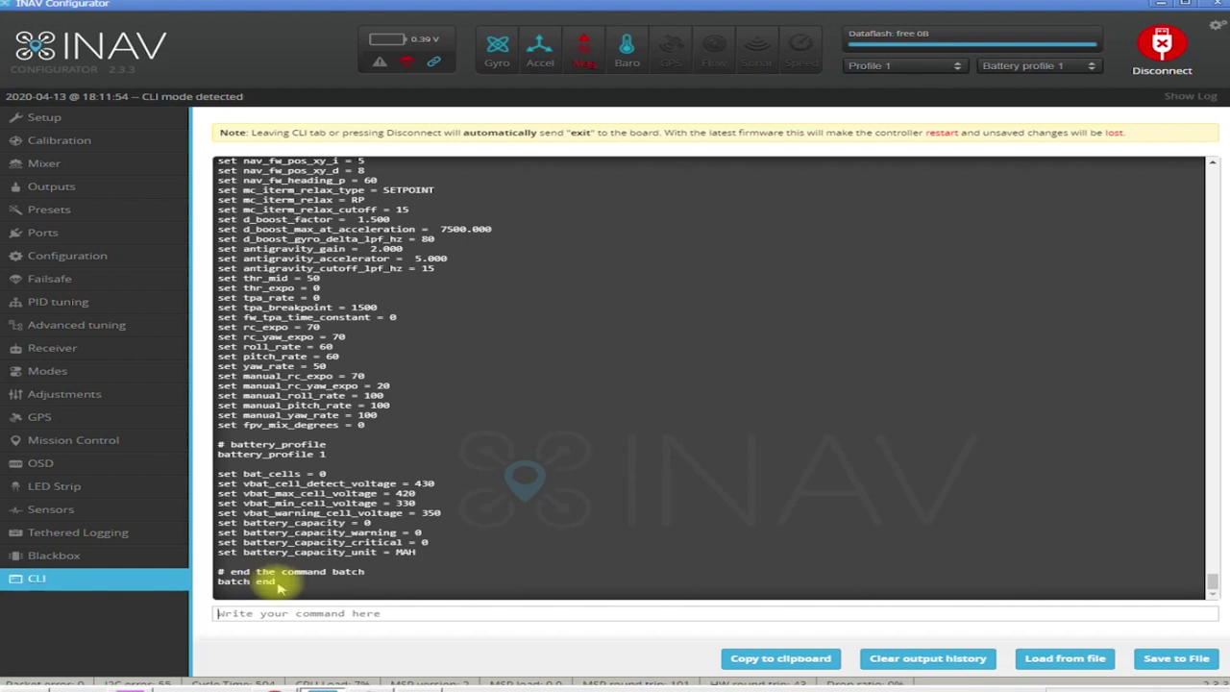
# Copy the entire dump output, up to batch end, and paste it into the empty Notepad document
pyautogui.moveTo(274, 581); pyautogui.dragTo(222, 203)
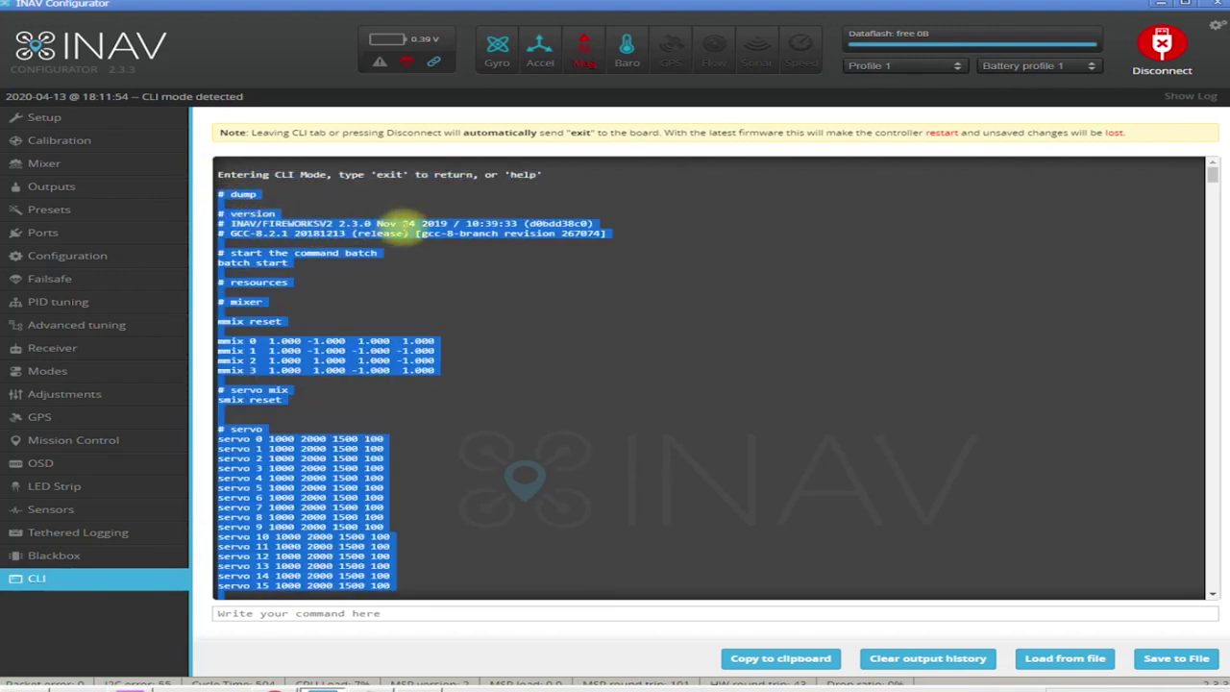
pyautogui.rightClick(292, 219)
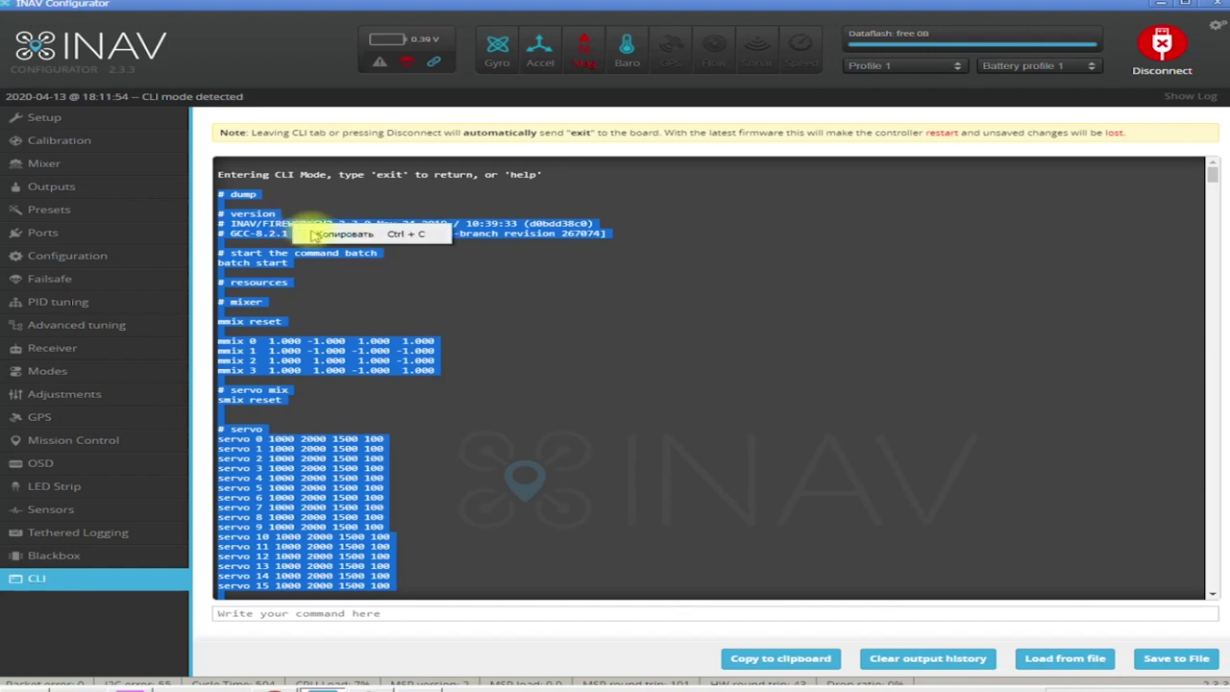
pyautogui.click(317, 234)
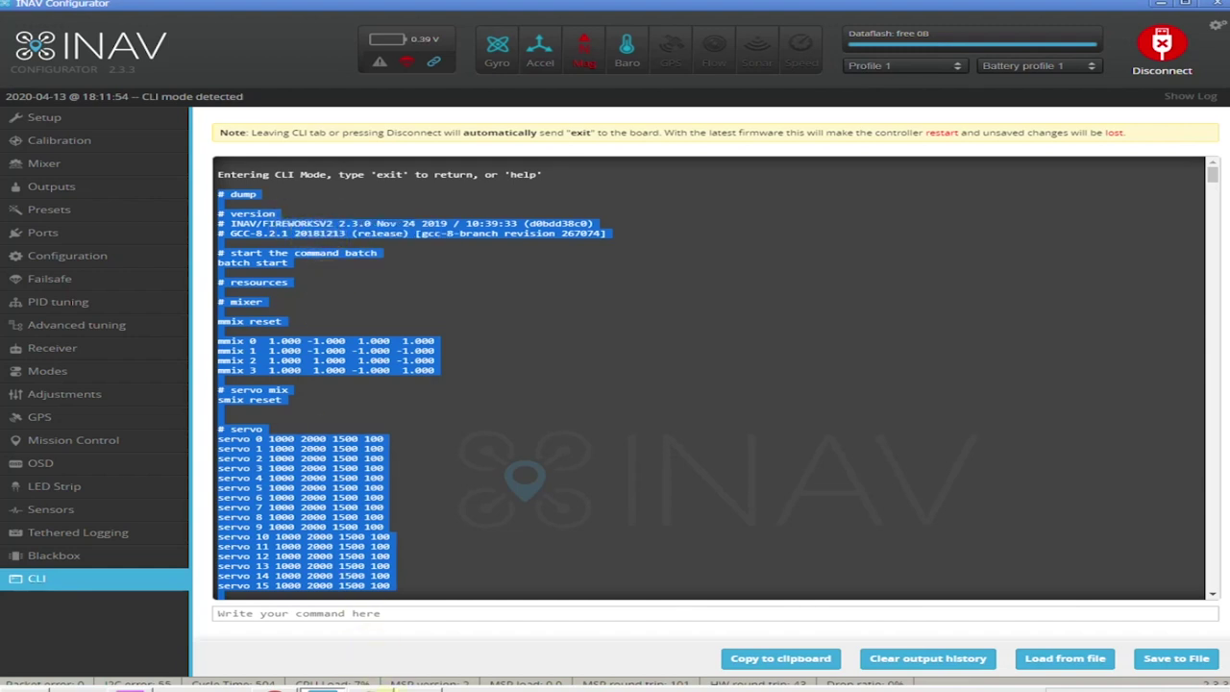
pyautogui.click(375, 688)
pyautogui.rightClick(140, 122)
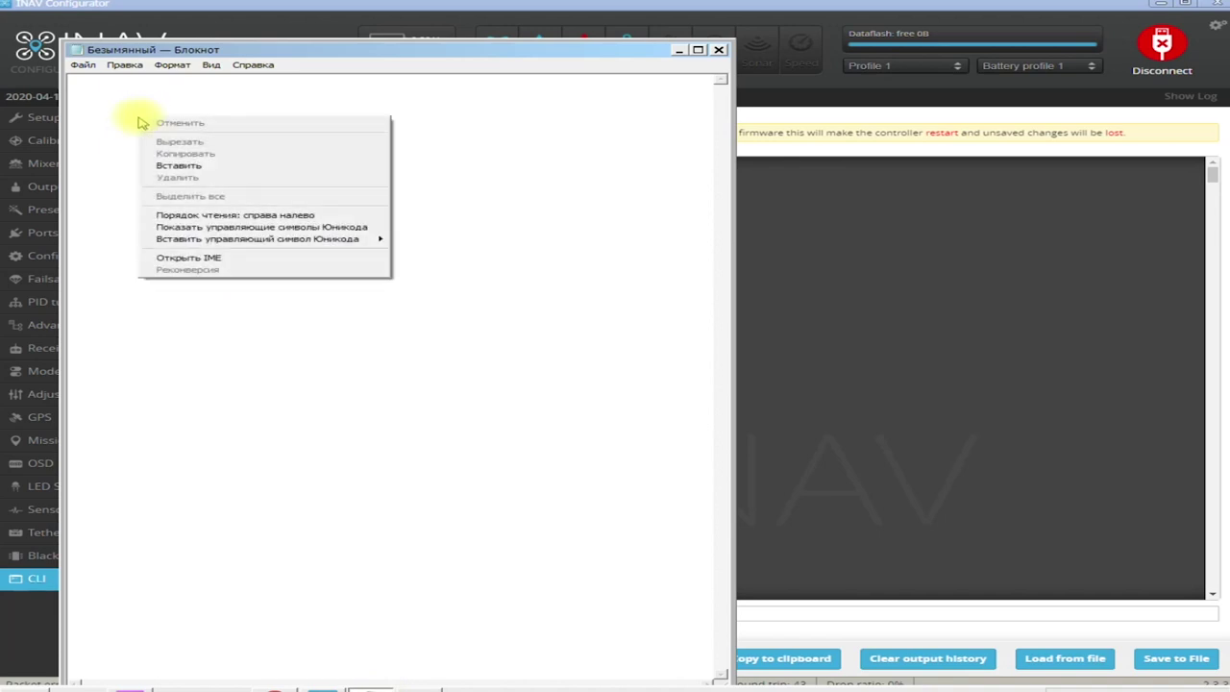
pyautogui.click(144, 164)
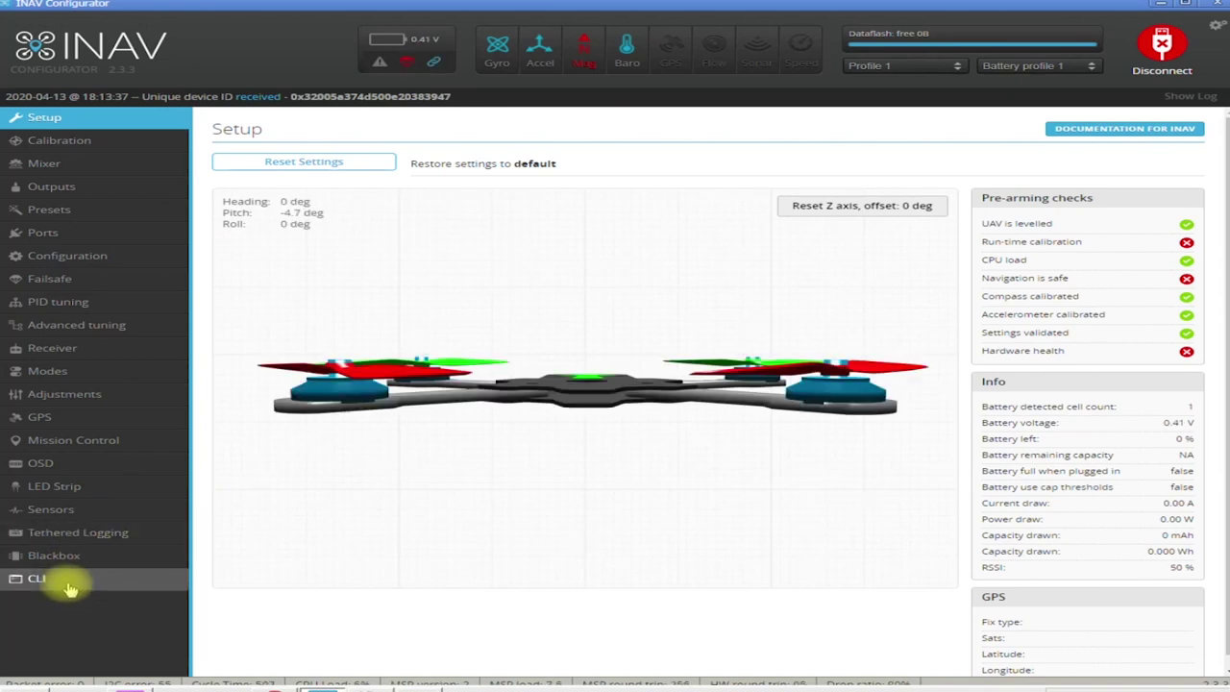
# Reopen the CLI, paste the configuration dump as a command, and recopy the selected dump text from Notepad
pyautogui.click(69, 584)
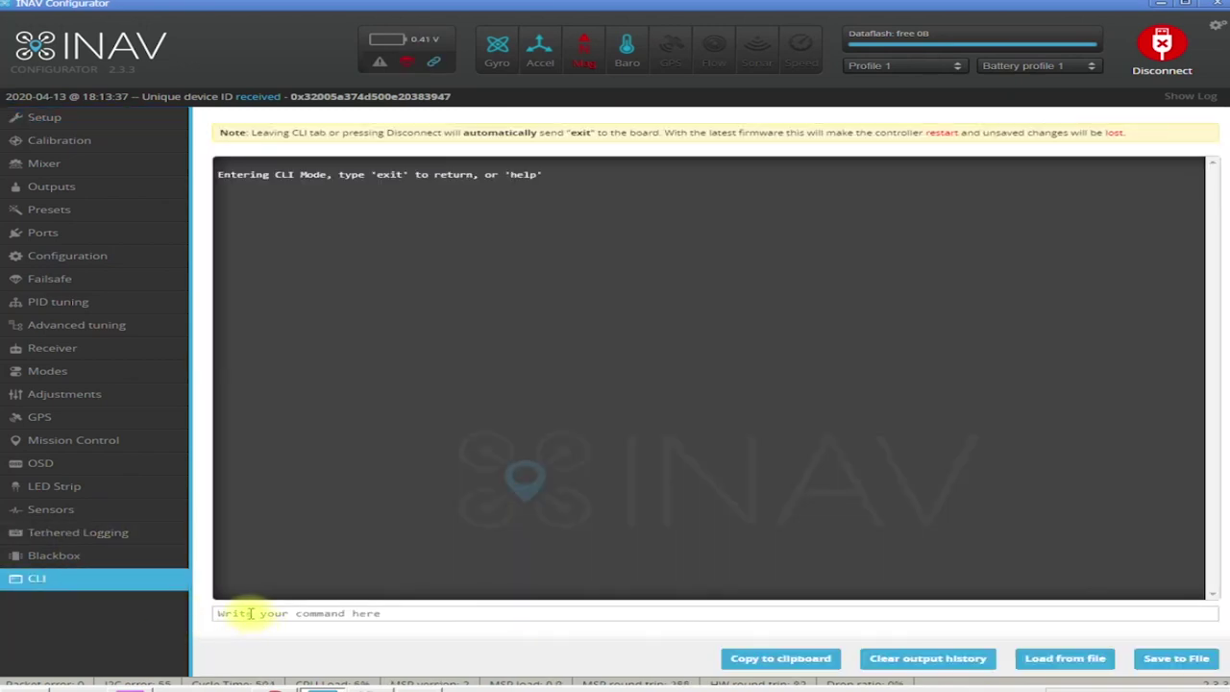
pyautogui.rightClick(246, 613)
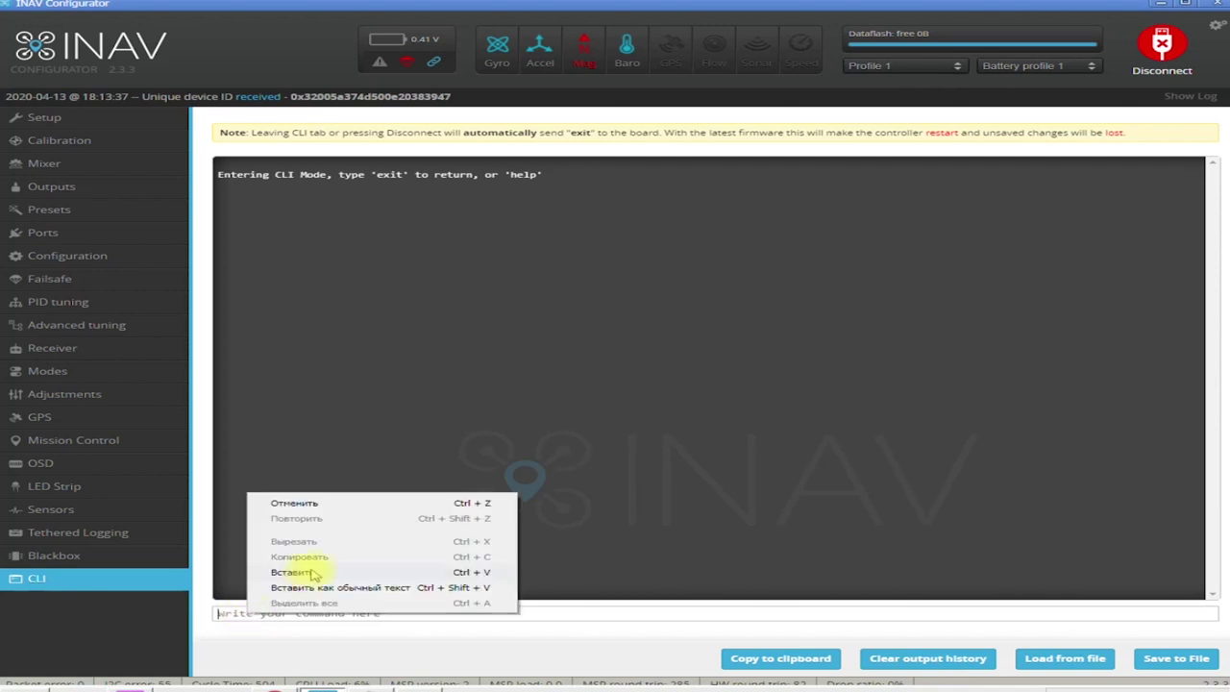
pyautogui.click(309, 569)
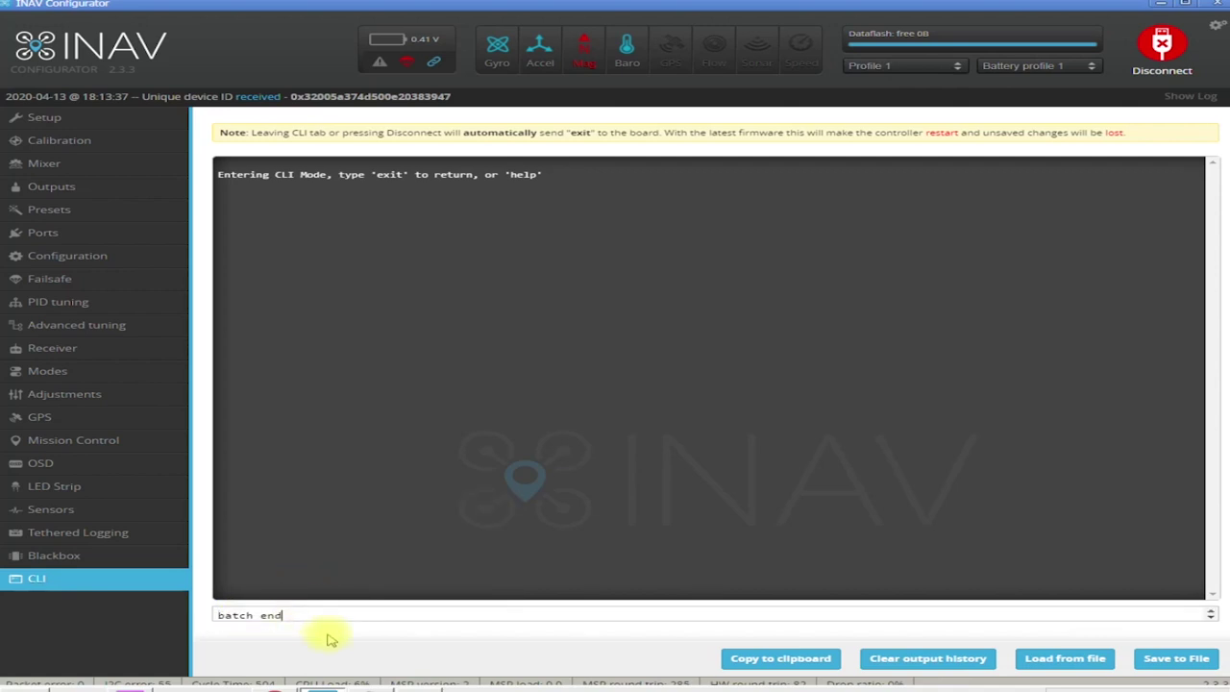
pyautogui.click(322, 688)
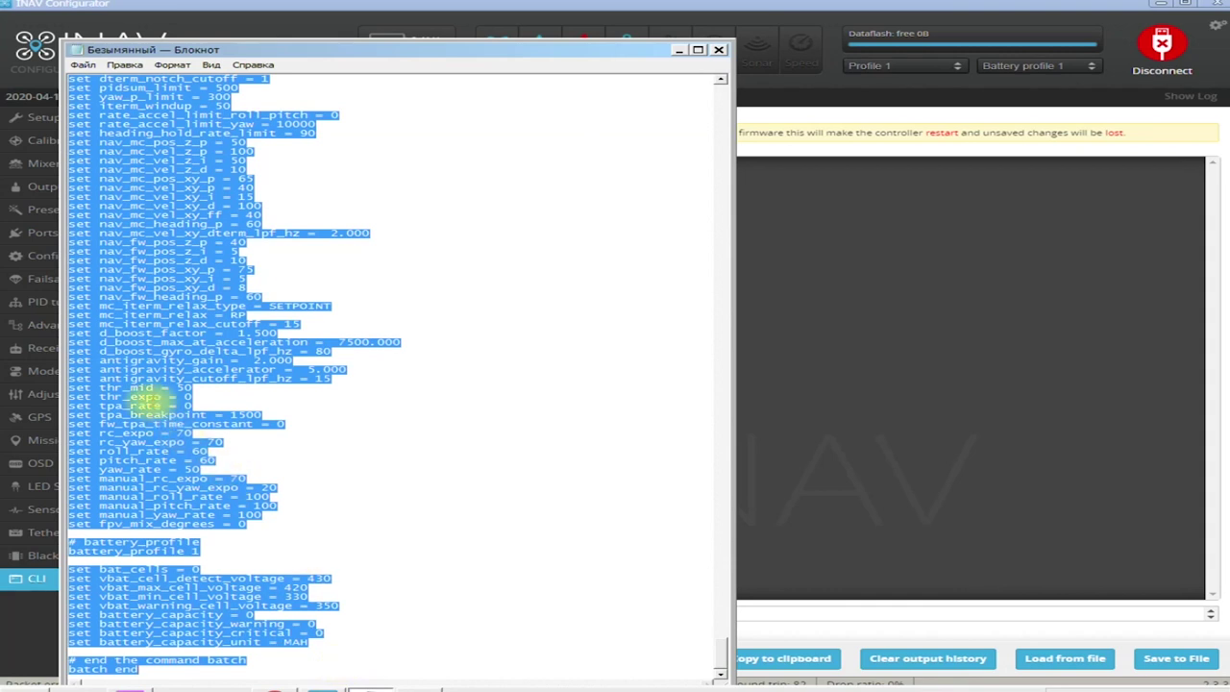
pyautogui.rightClick(150, 406)
pyautogui.click(192, 441)
pyautogui.click(322, 689)
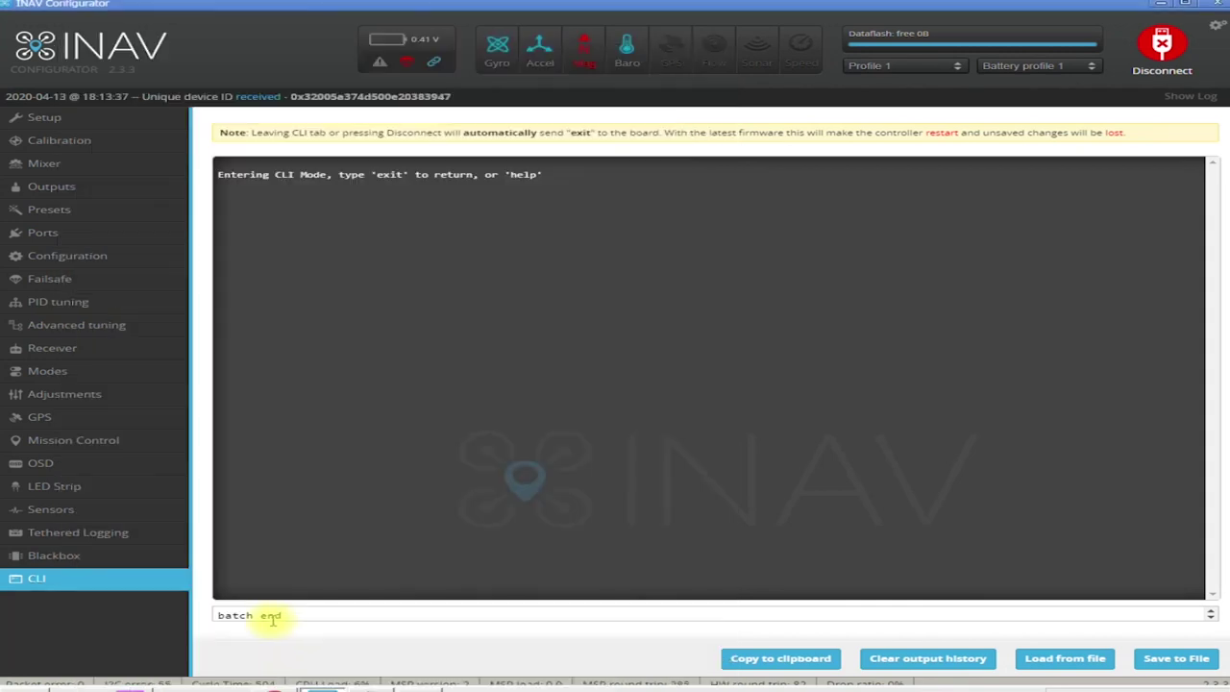
# Run the pasted configuration dump in the CLI and store the restored settings with the command save
pyautogui.click(289, 616)
pyautogui.press('Return')
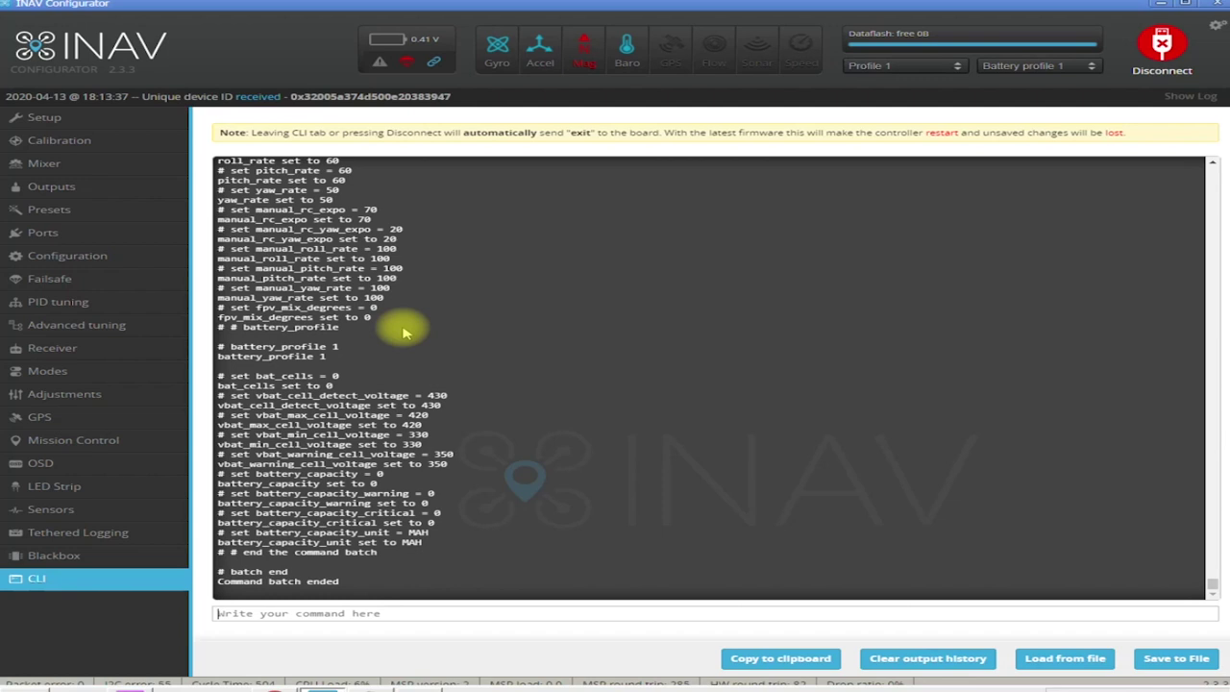
pyautogui.write('save')
pyautogui.press('Return')
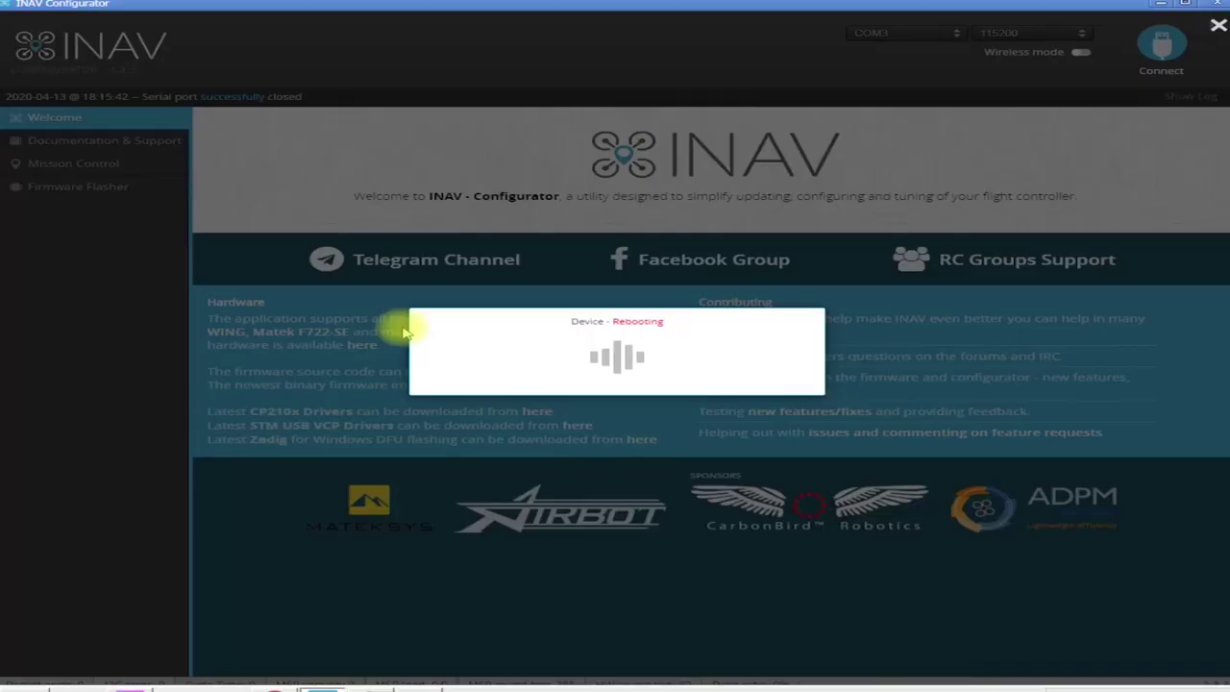